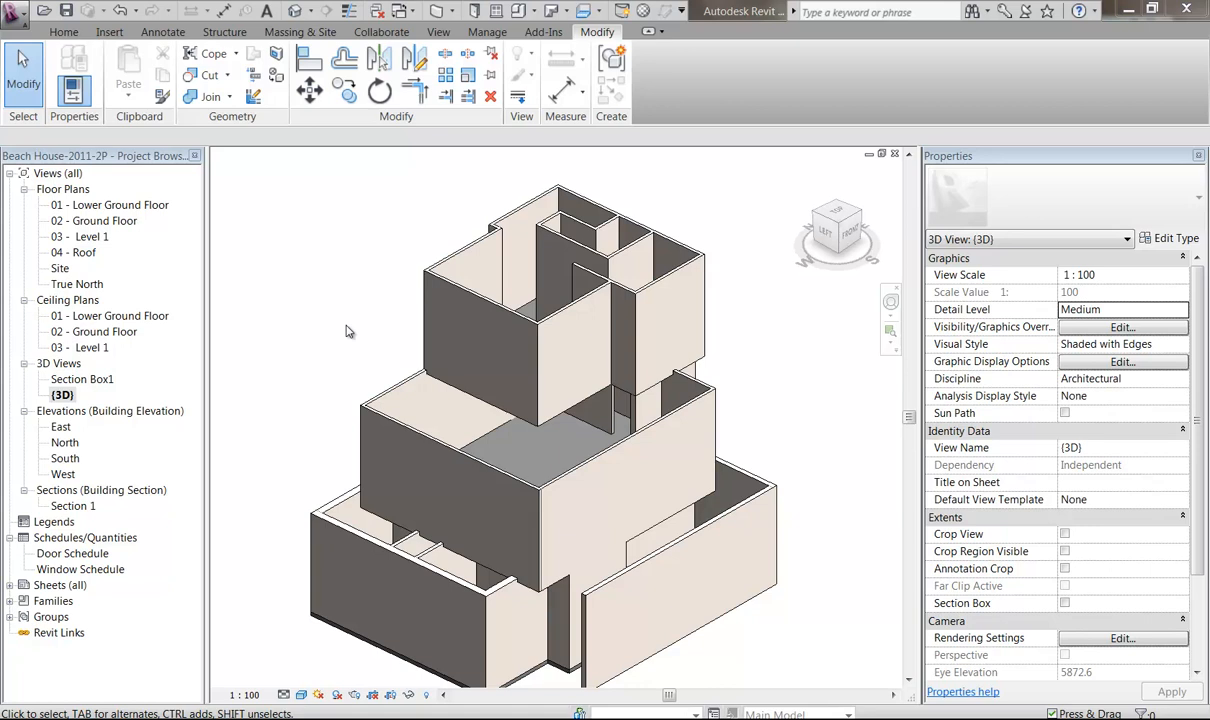
Examine the walls of all storeys in the 3D model from several sides, especially where the levels meet.
scroll(505, 450, up, 3)
middle_drag(520, 462, 554, 446)
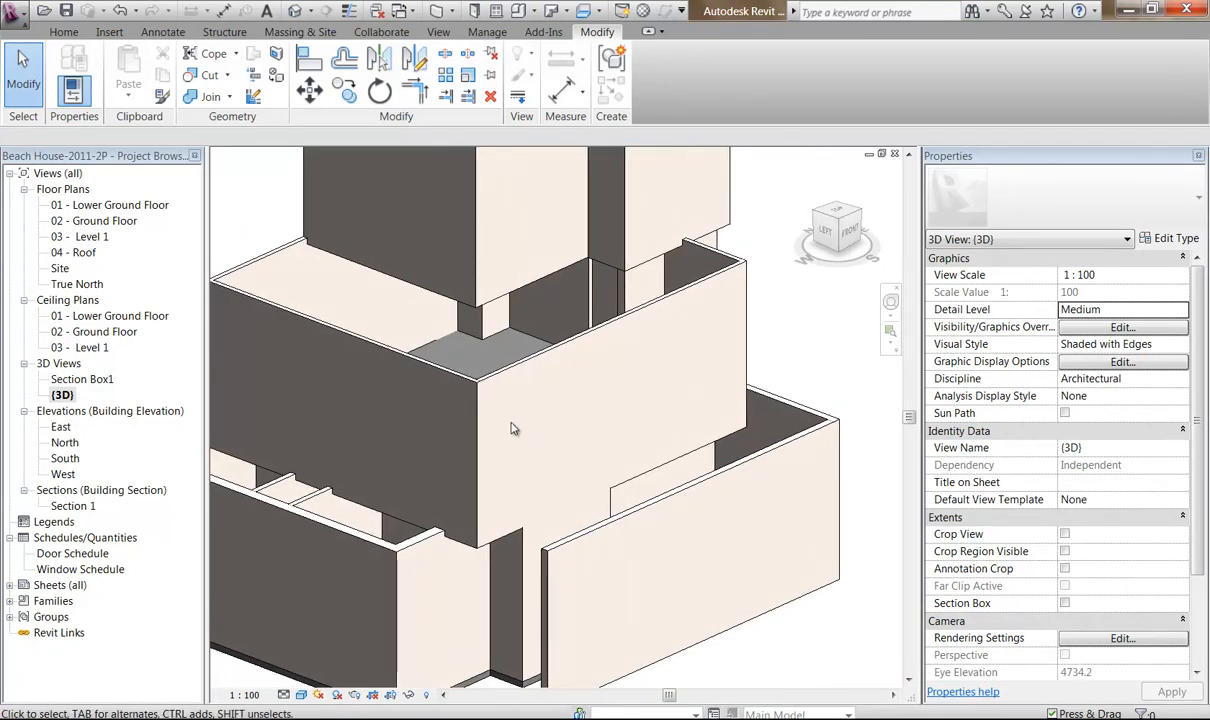
scroll(511, 429, up, 4)
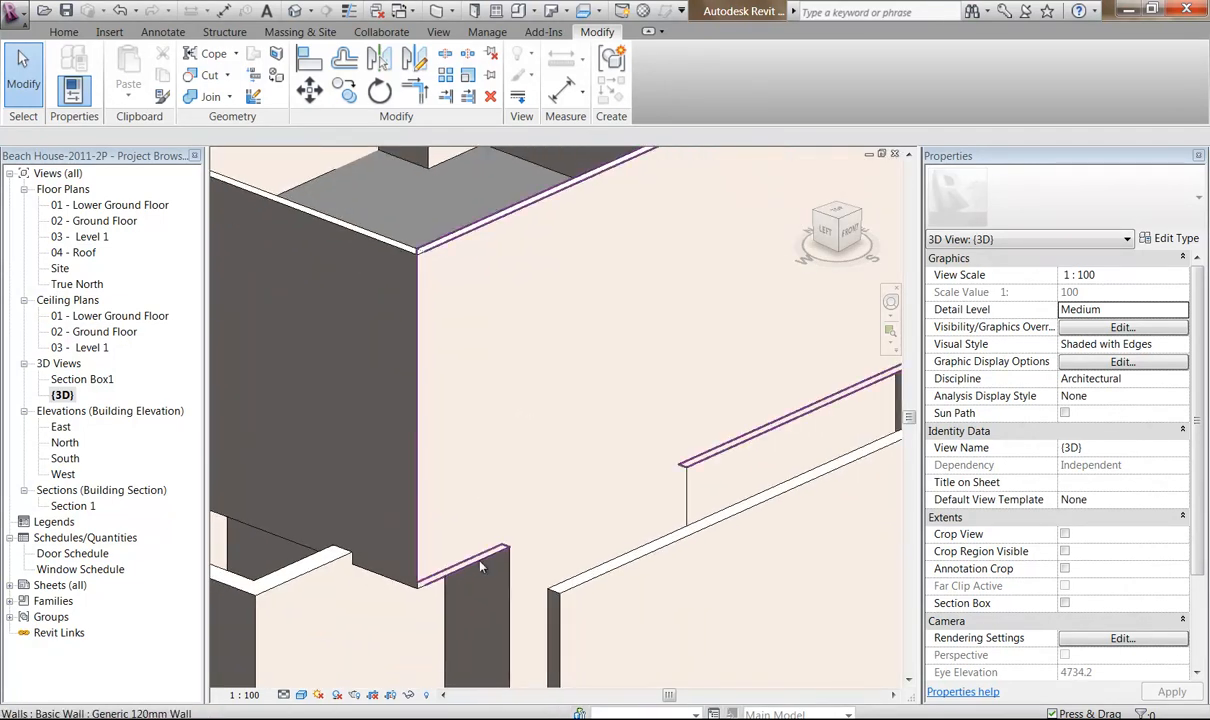
scroll(375, 484, down, 3)
shift+middle_drag(375, 484, 640, 489)
middle_drag(521, 486, 718, 473)
shift+middle_drag(443, 484, 481, 521)
scroll(410, 486, up, 3)
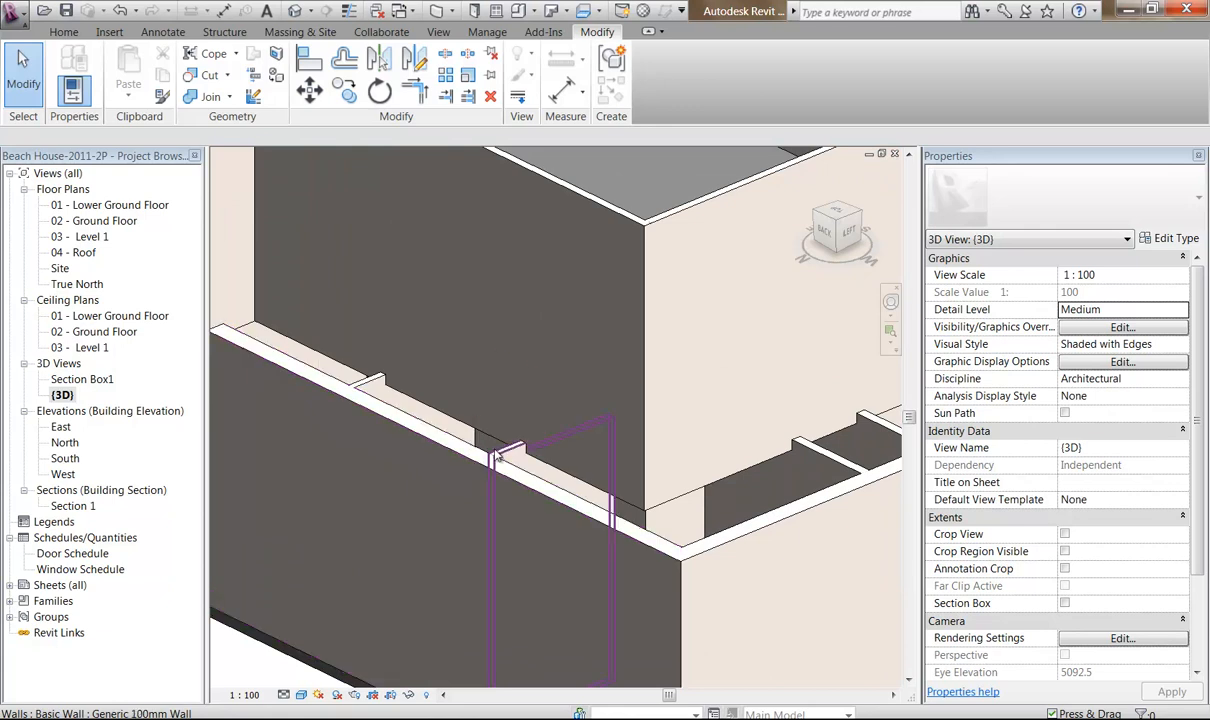
scroll(480, 440, down, 3)
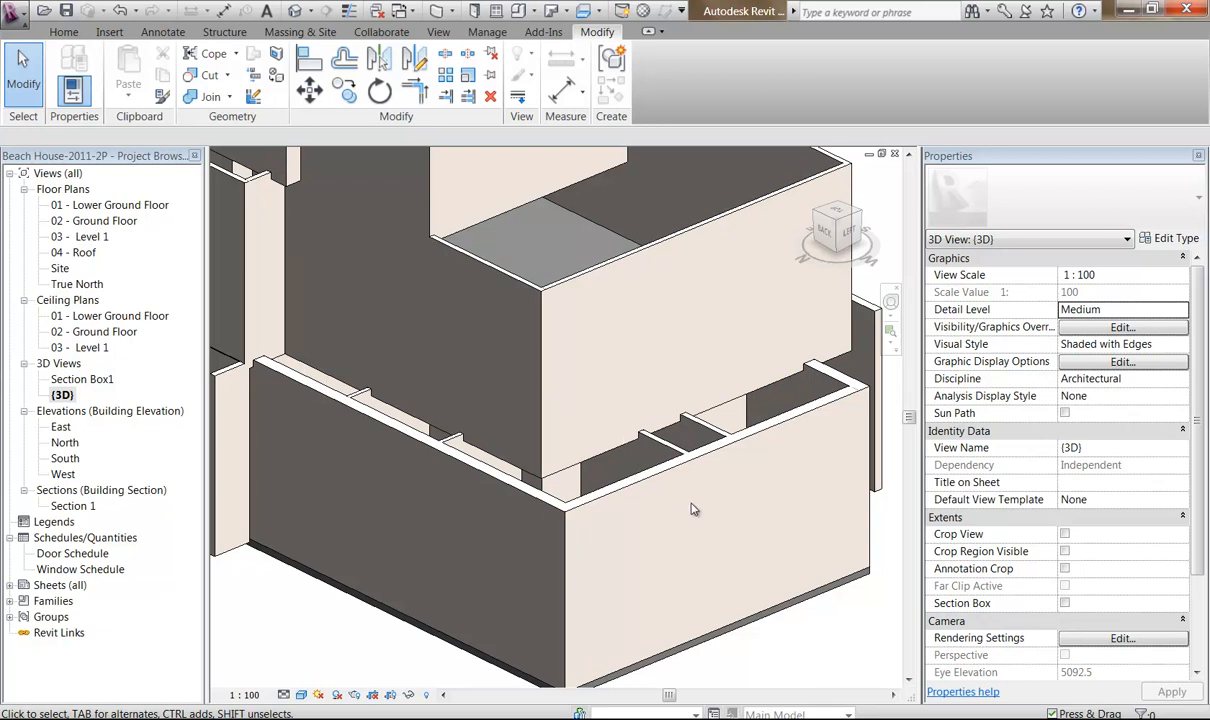
middle_drag(475, 424, 520, 437)
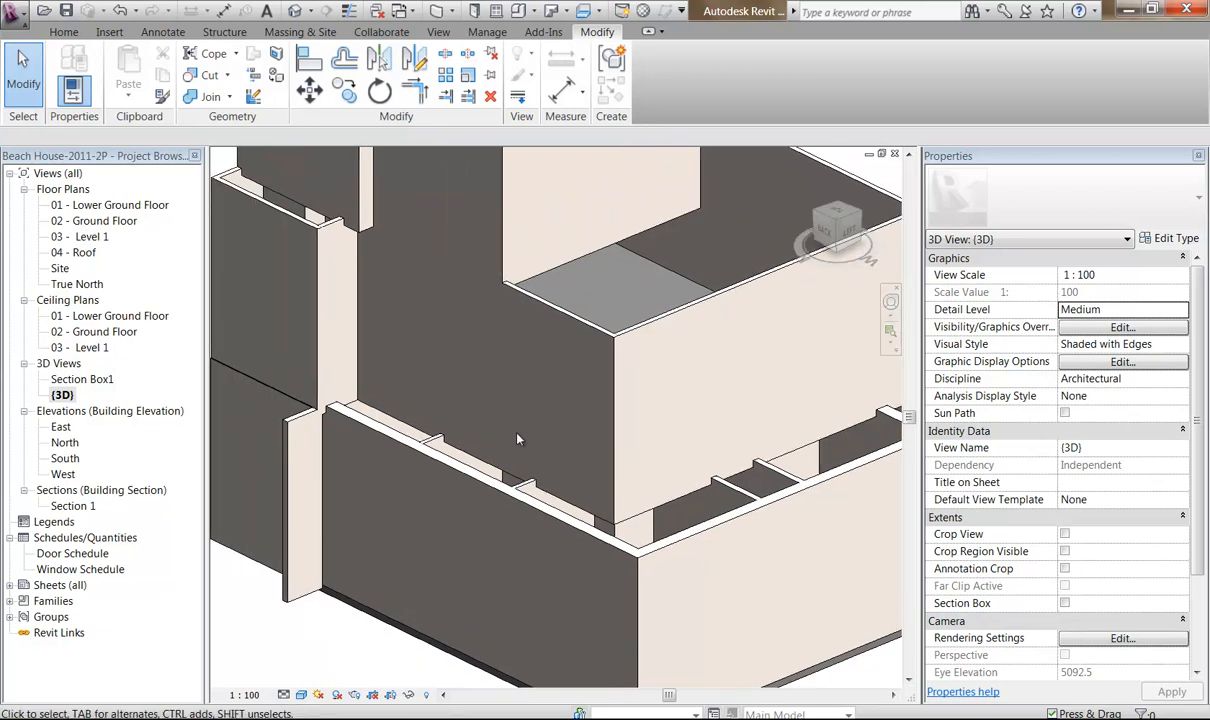
Open the Section 1 view and extend the upper edge of its crop region further above the roof level.
double_click(73, 505)
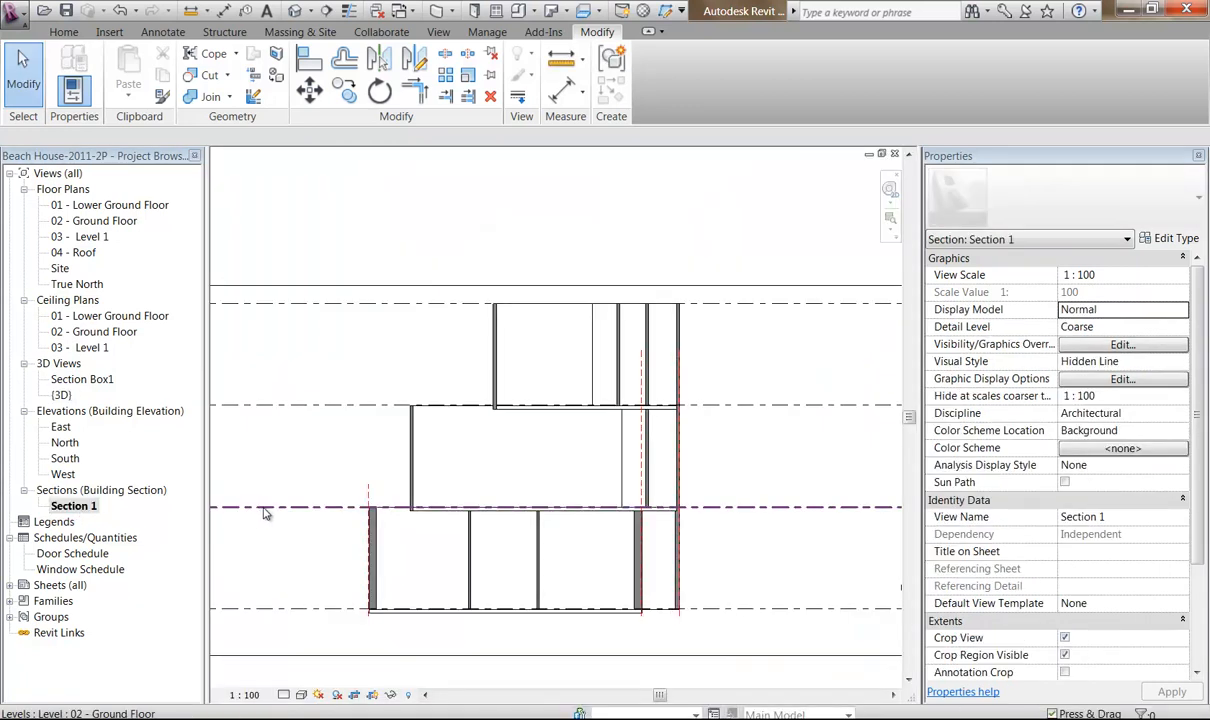
middle_drag(463, 473, 502, 461)
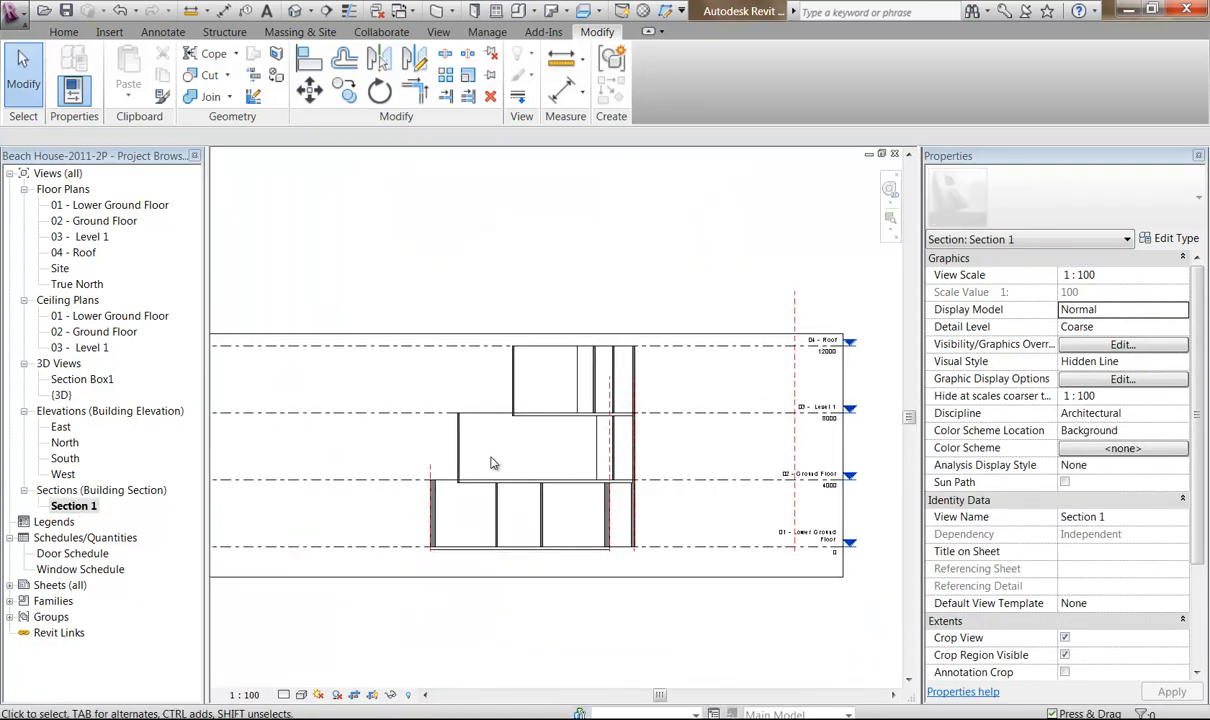
click(418, 334)
drag(434, 334, 435, 267)
scroll(545, 338, down, 3)
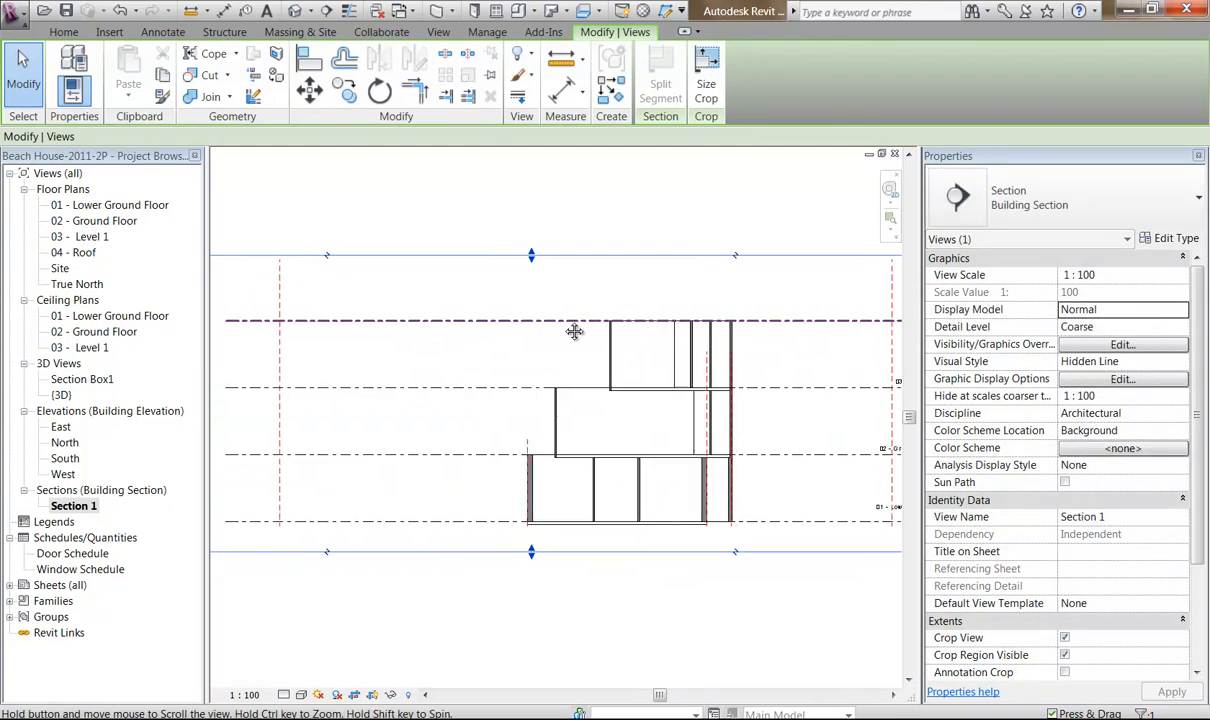
scroll(528, 343, up, 5)
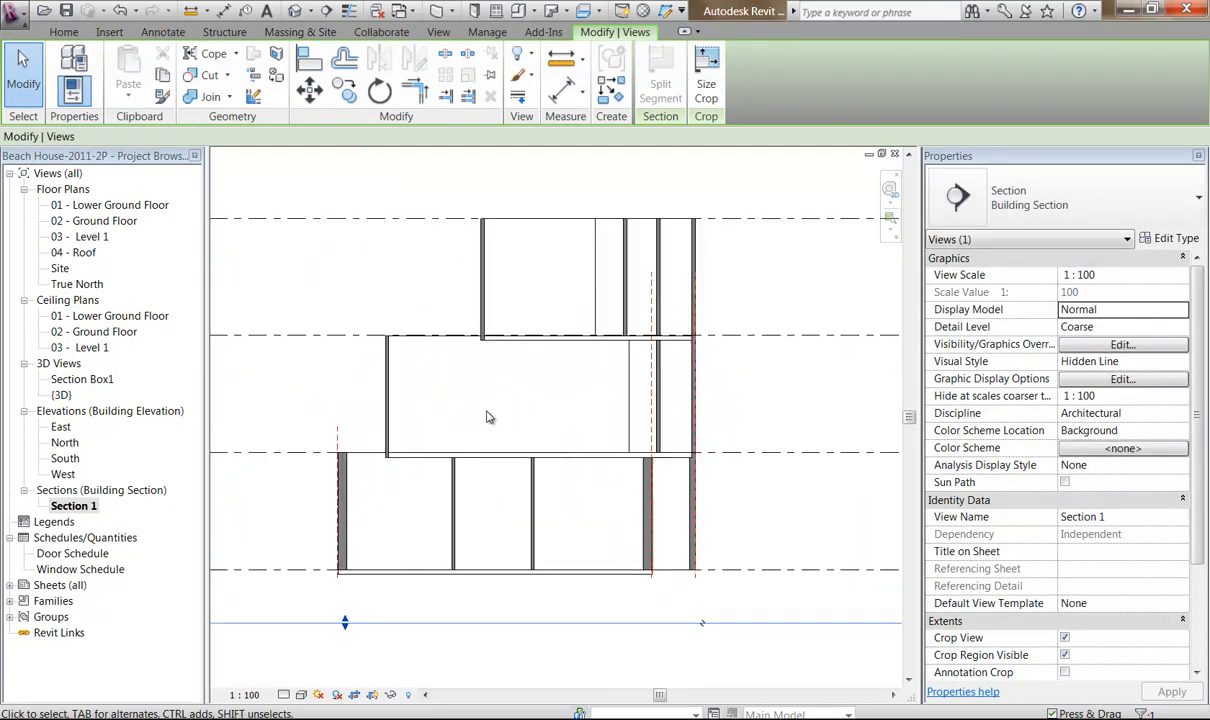
click(474, 405)
scroll(440, 470, up, 2)
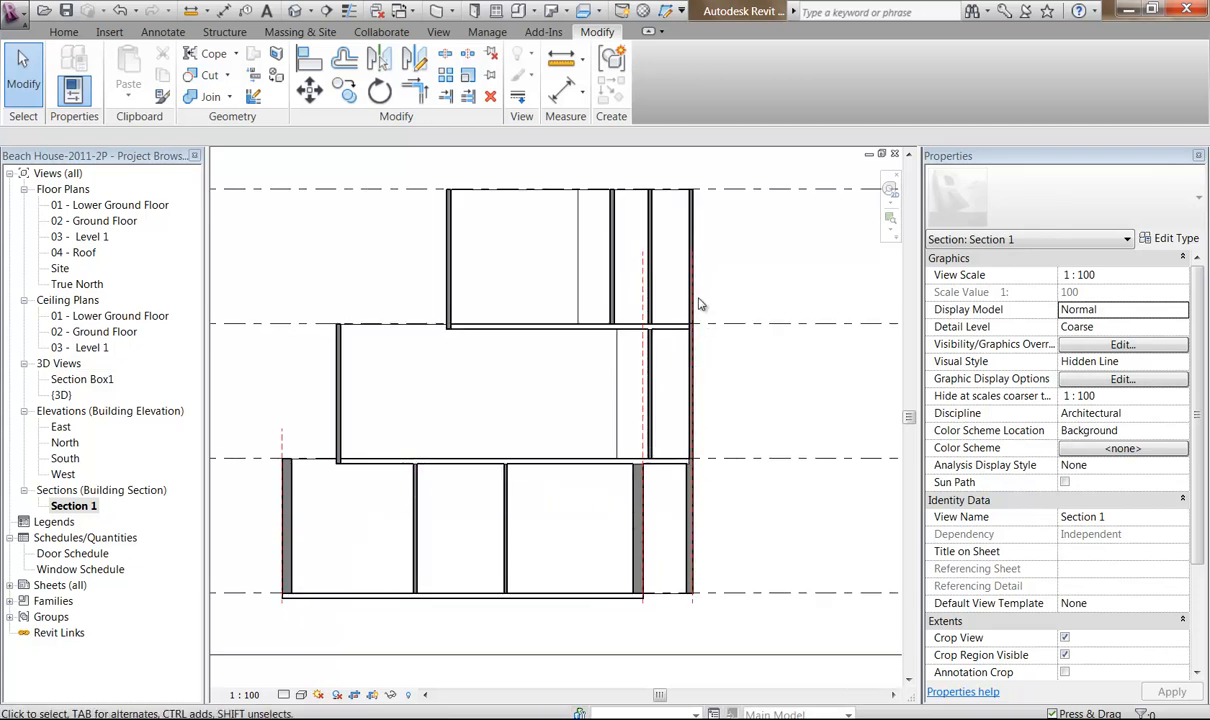
Examine the walls, floors and level lines in the section, including the elevation of the 02 - Ground Floor level.
scroll(450, 357, up, 3)
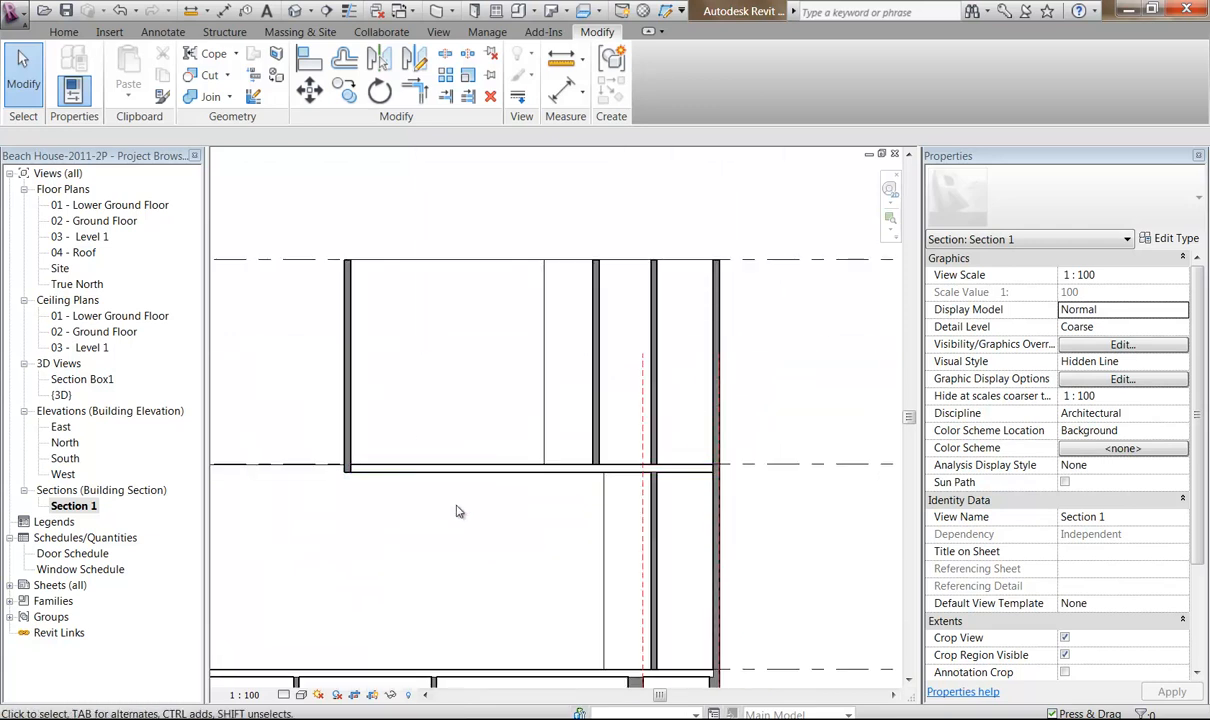
middle_drag(466, 530, 592, 351)
scroll(590, 356, up, 1)
middle_drag(548, 422, 594, 295)
middle_drag(356, 560, 400, 533)
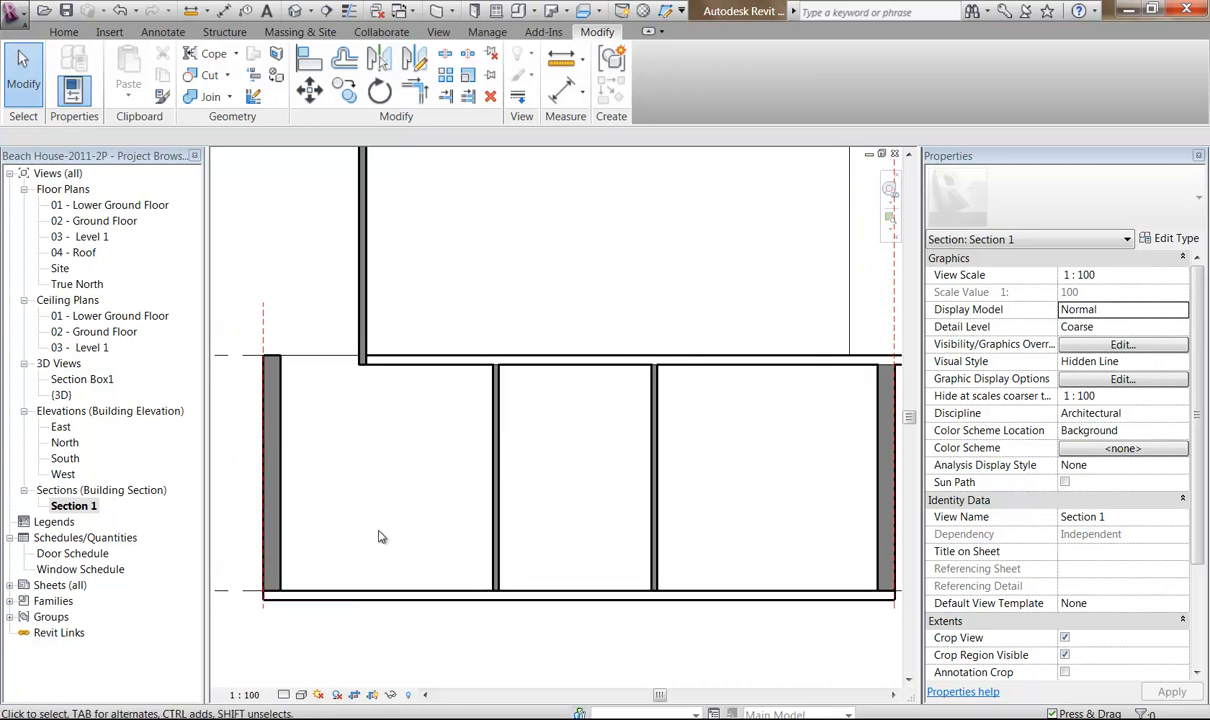
scroll(410, 530, down, 3)
scroll(405, 530, down, 2)
middle_drag(596, 536, 439, 542)
scroll(561, 529, up, 1)
middle_drag(561, 528, 535, 541)
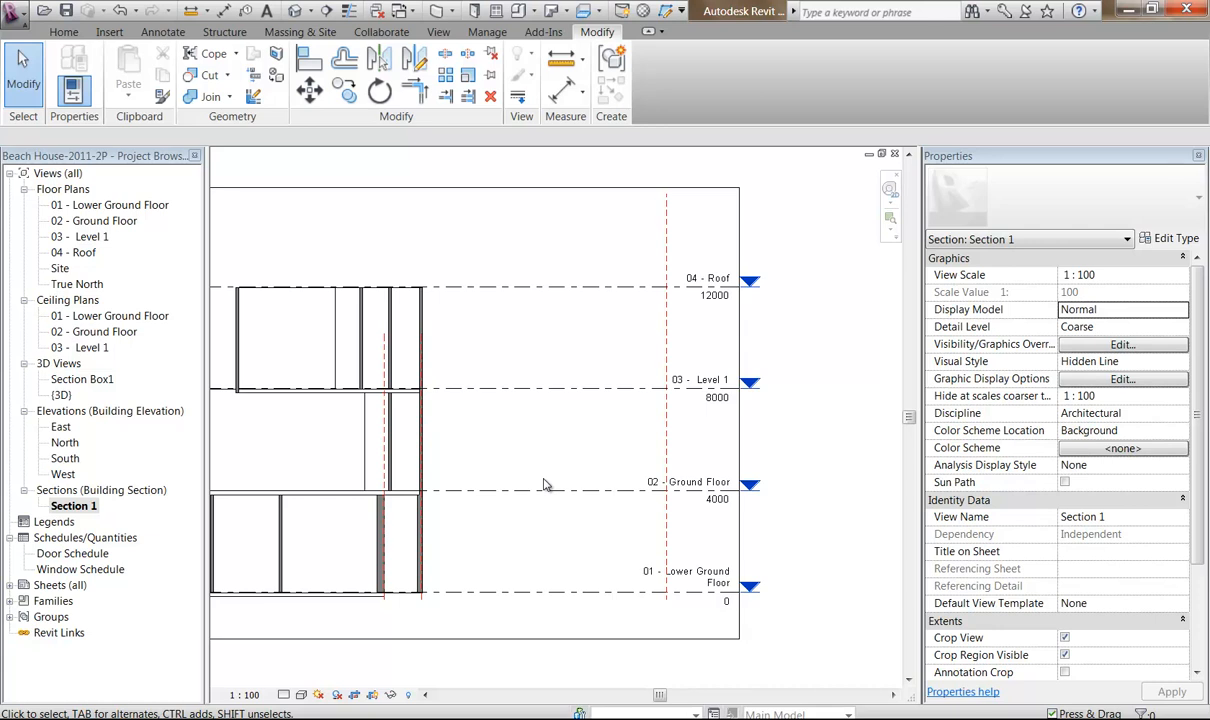
middle_drag(573, 532, 546, 527)
scroll(544, 505, up, 1)
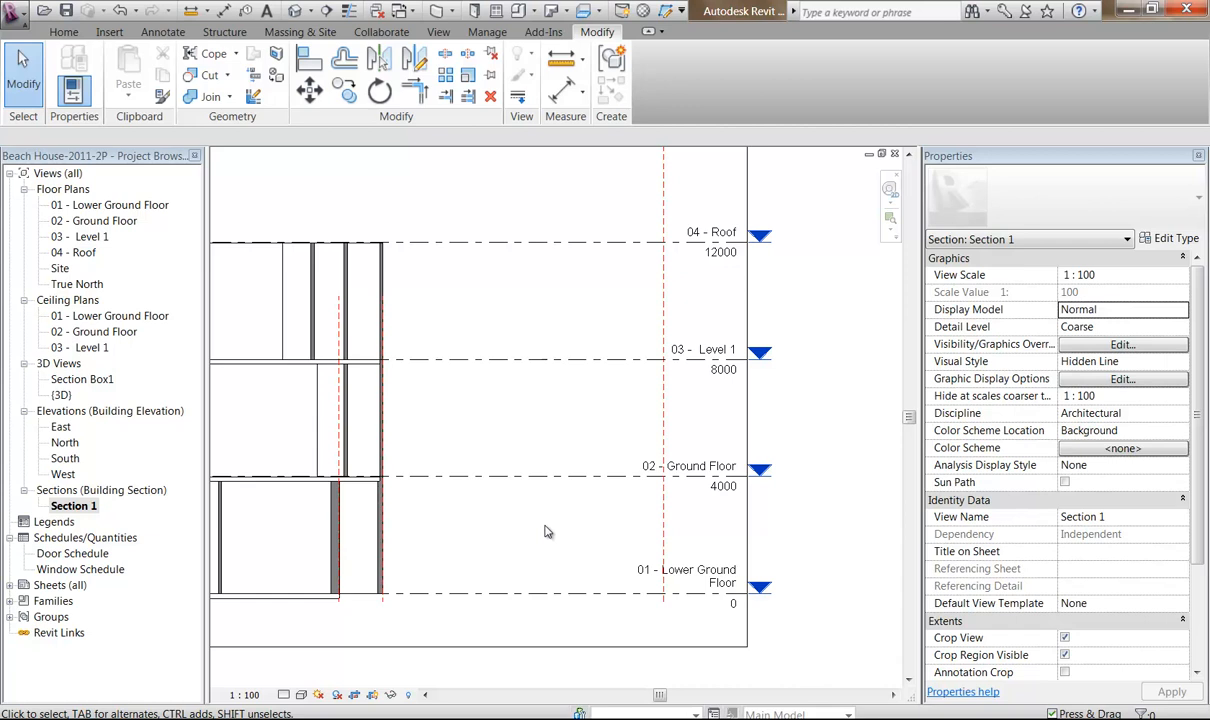
middle_drag(564, 527, 576, 536)
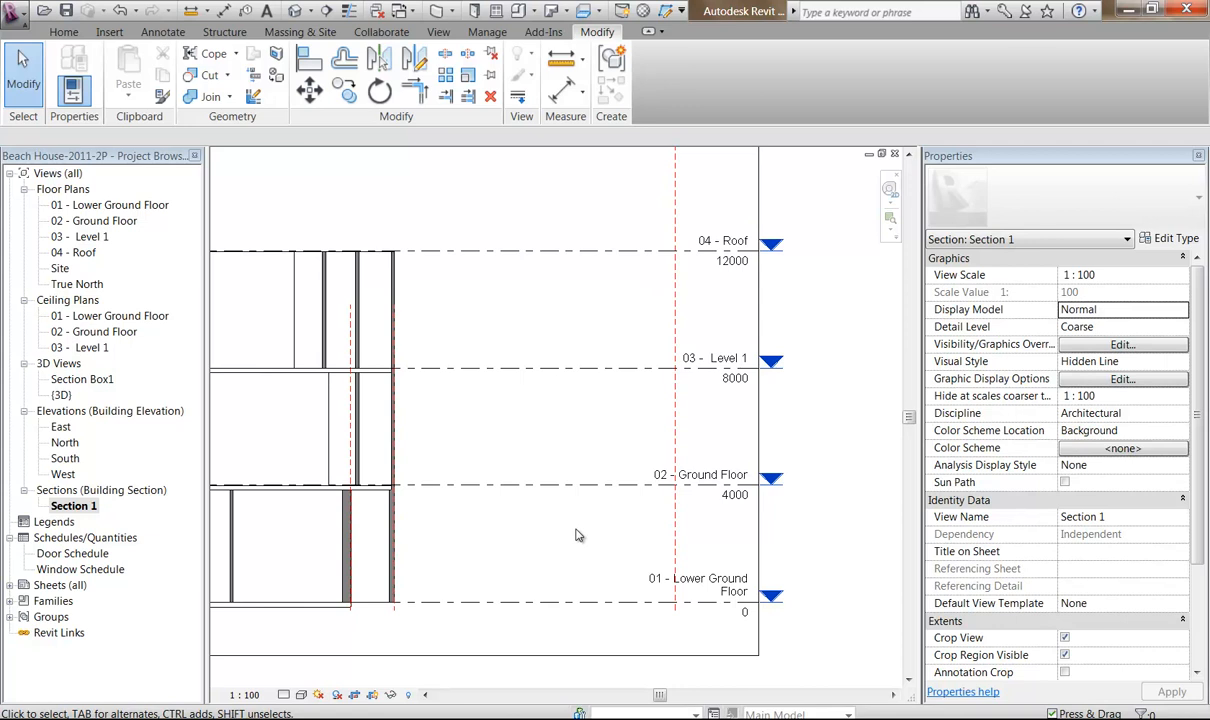
click(569, 489)
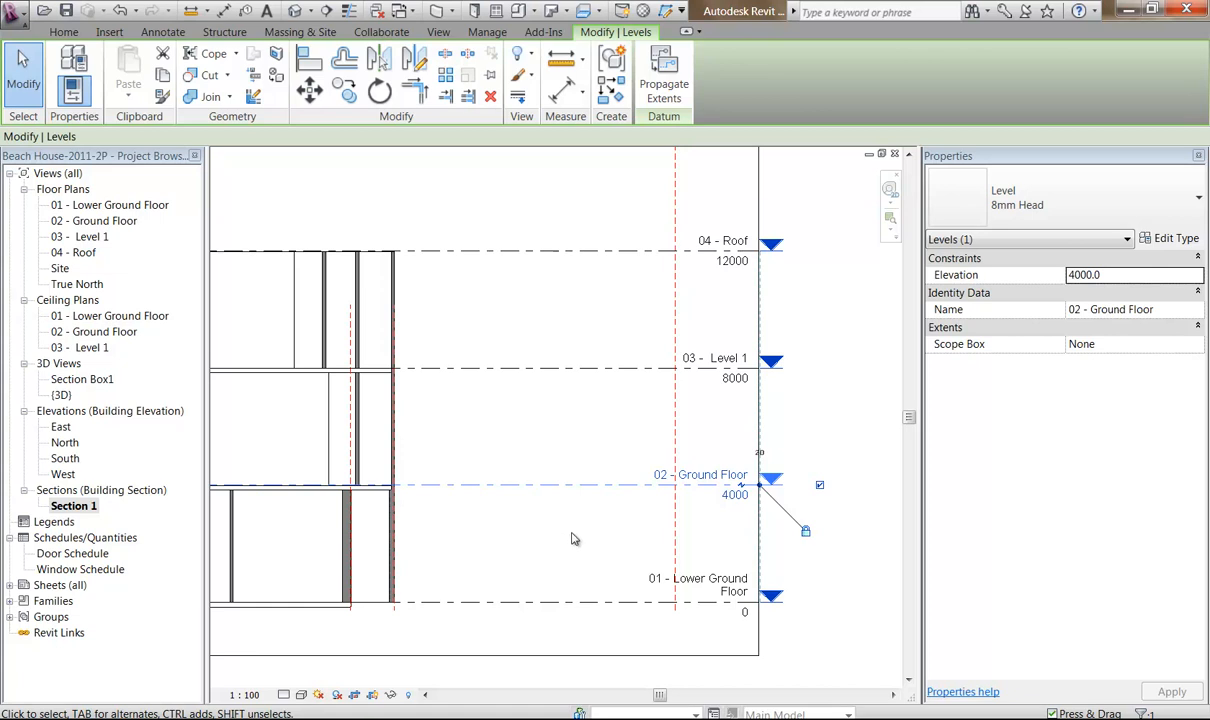
click(559, 532)
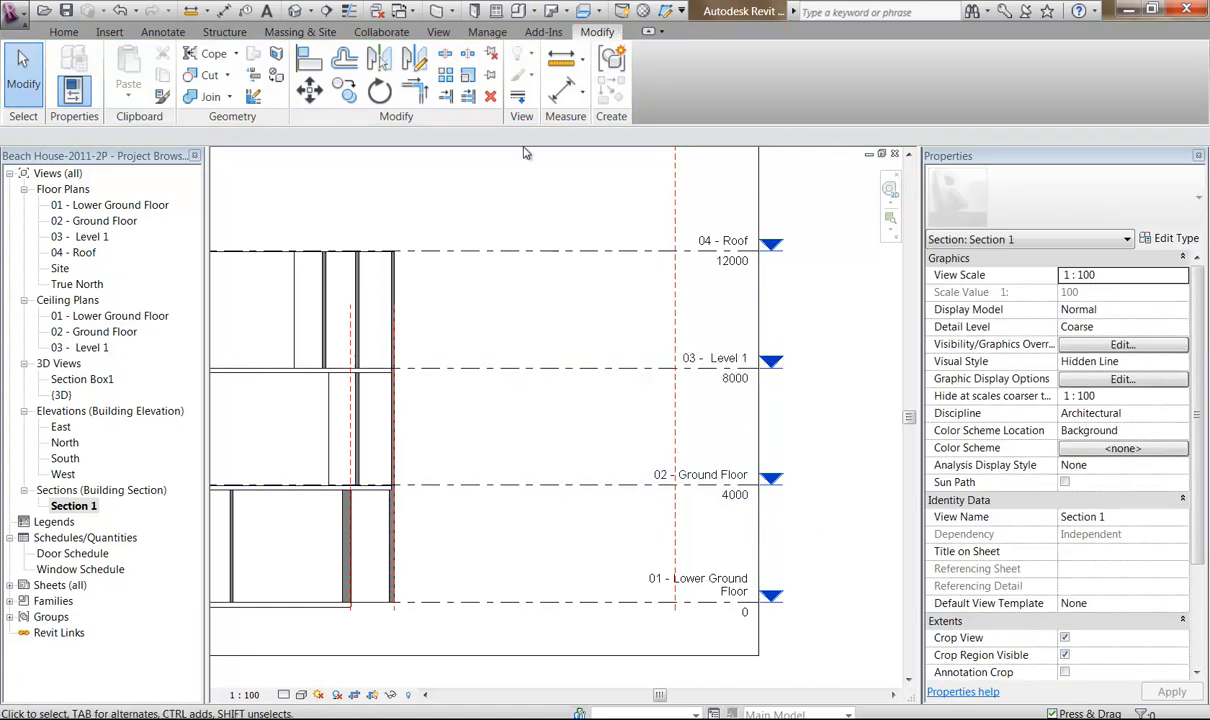
Place a continuous aligned dimension string across the four levels, from 01 - Lower Ground Floor up to 04 - Roof.
click(558, 97)
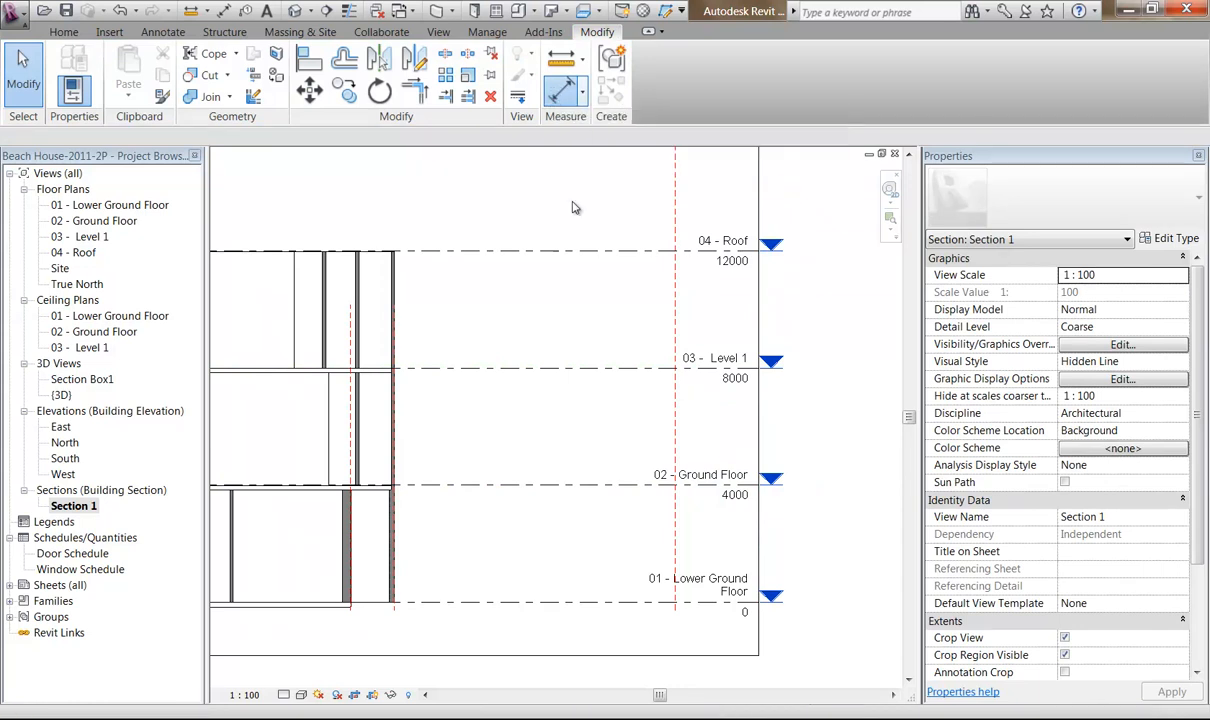
click(729, 444)
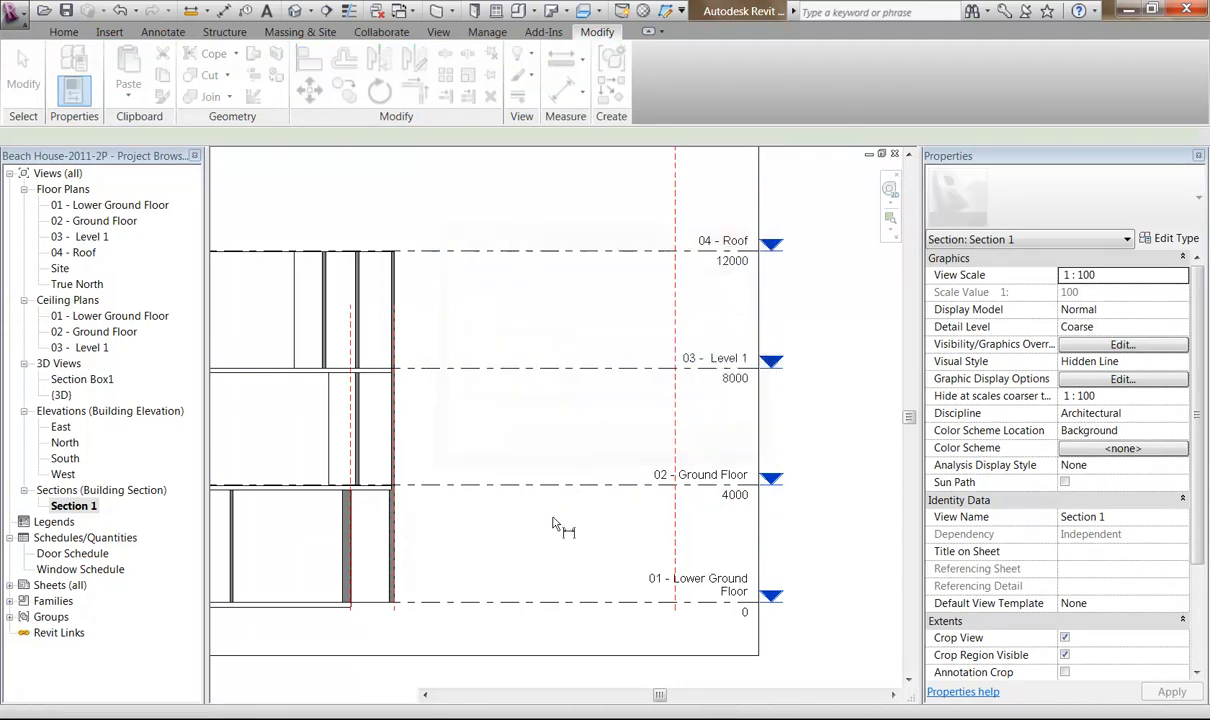
click(548, 605)
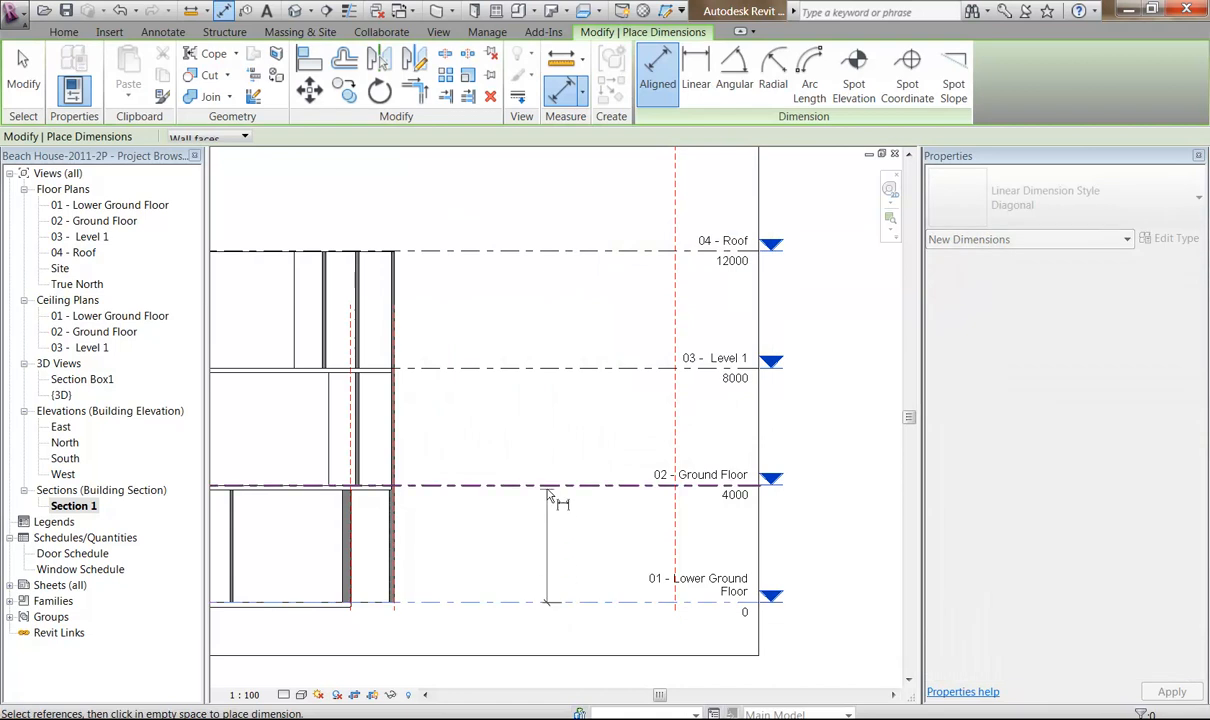
click(552, 487)
click(570, 370)
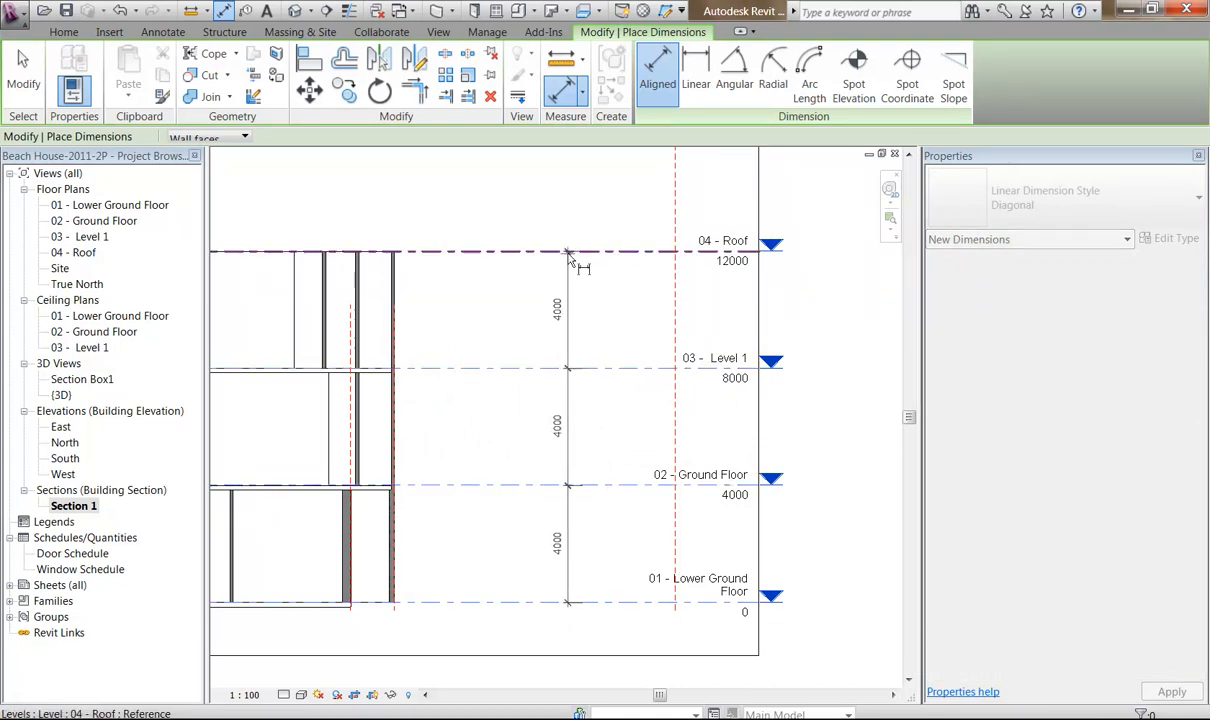
click(569, 255)
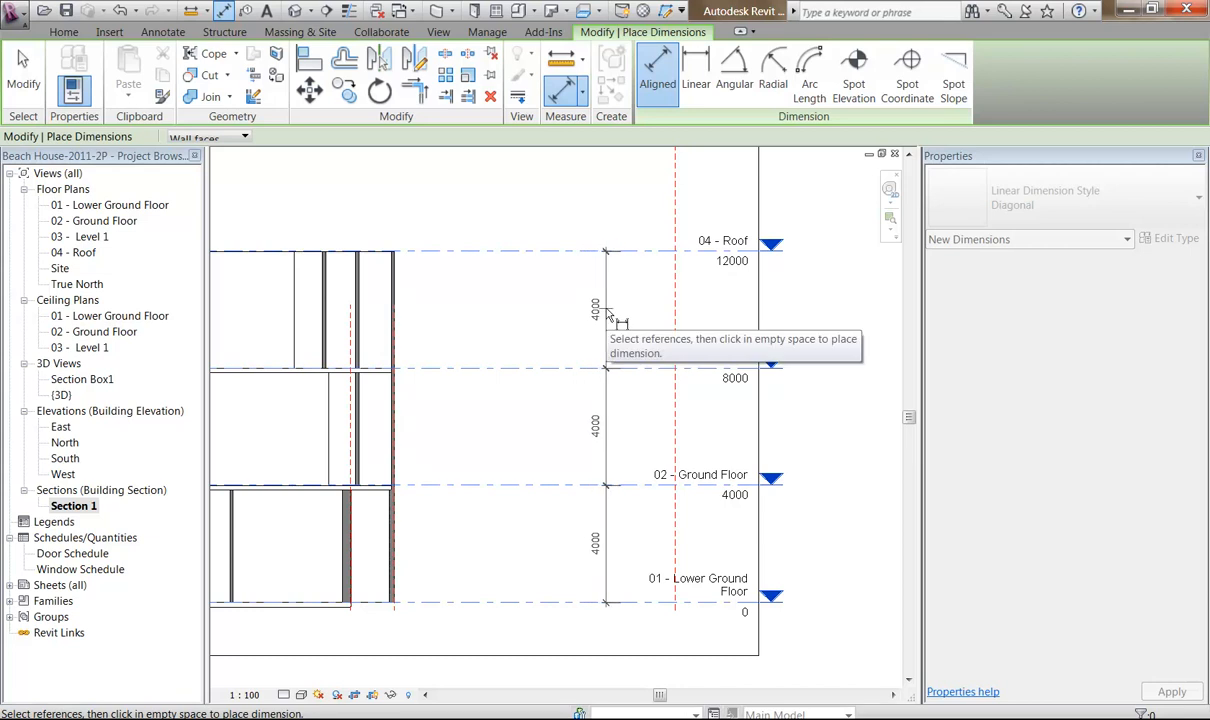
click(606, 318)
right_click(529, 297)
click(530, 298)
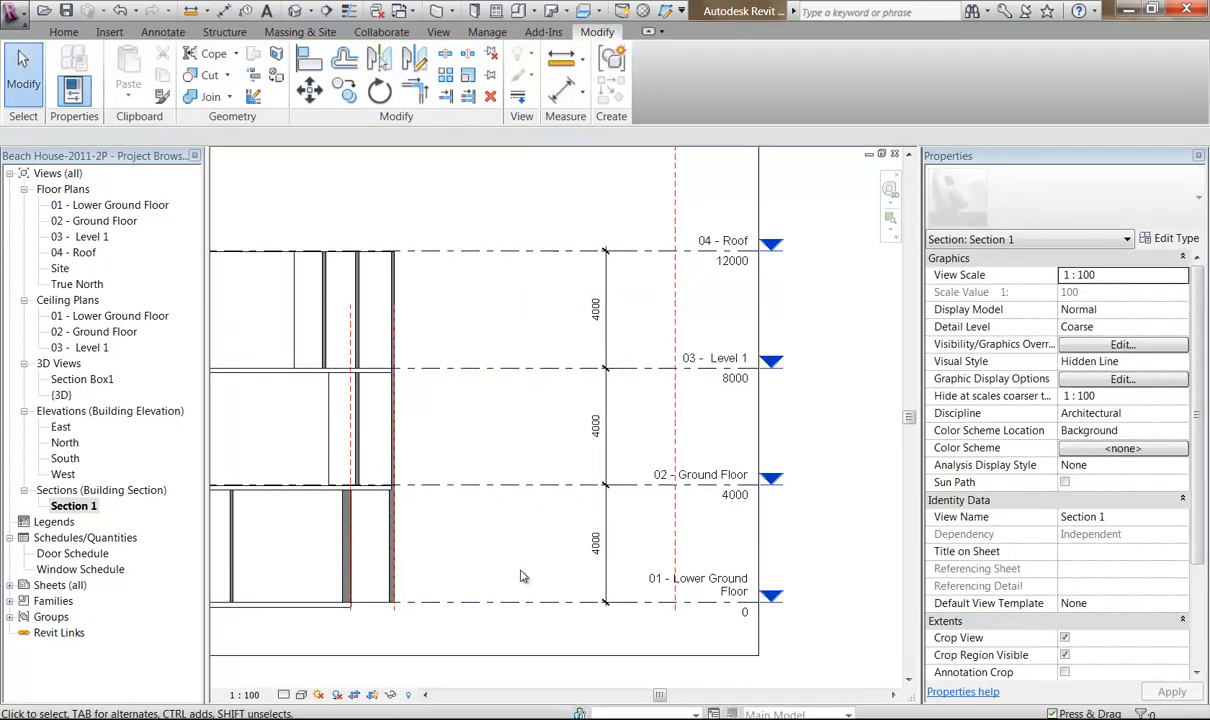
Set the distance between the 01 - Lower Ground Floor and 02 - Ground Floor levels to 2700 by moving the Ground Floor level.
click(492, 488)
click(594, 541)
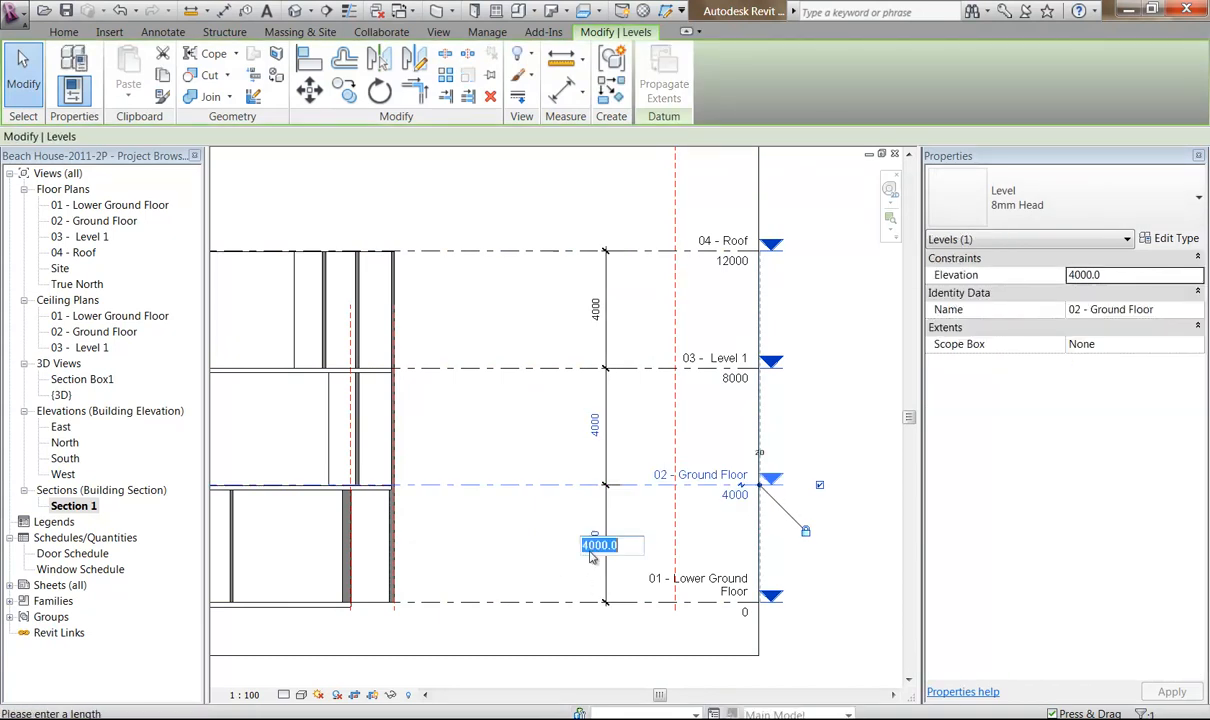
text(2700)
key(Return)
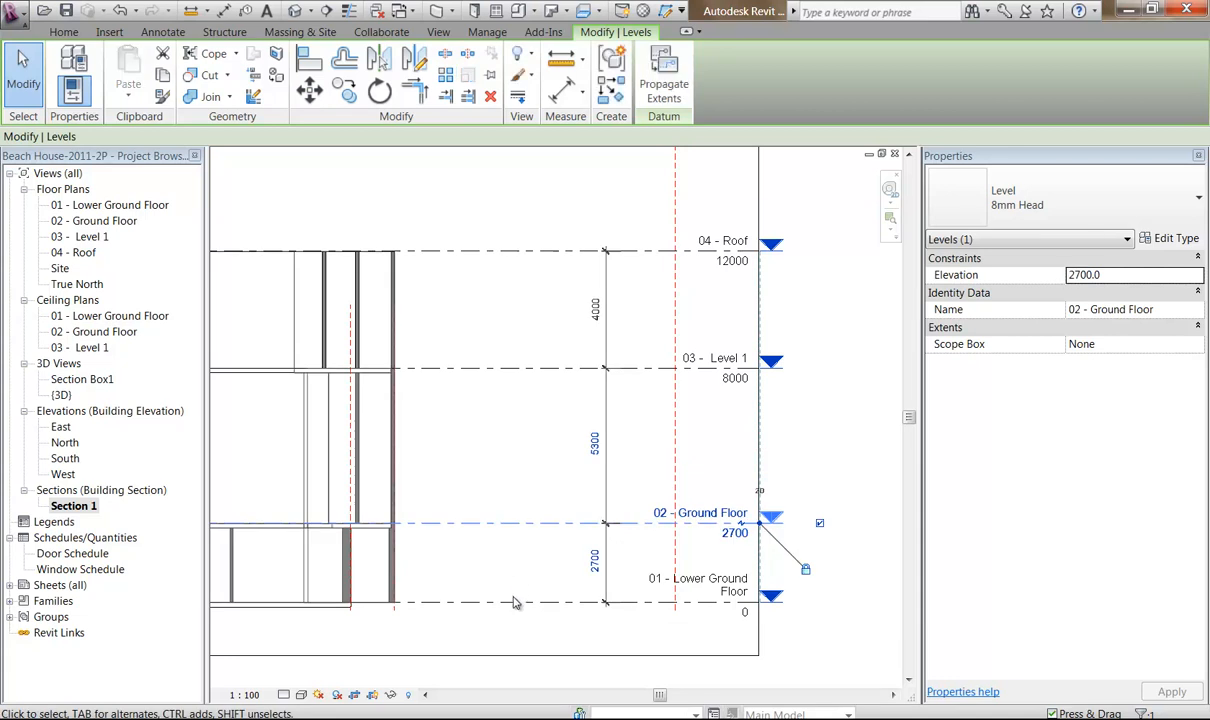
click(503, 576)
Move the 03 - Level 1 level so that its distance above 02 - Ground Floor is 2700.
middle_drag(477, 421, 746, 406)
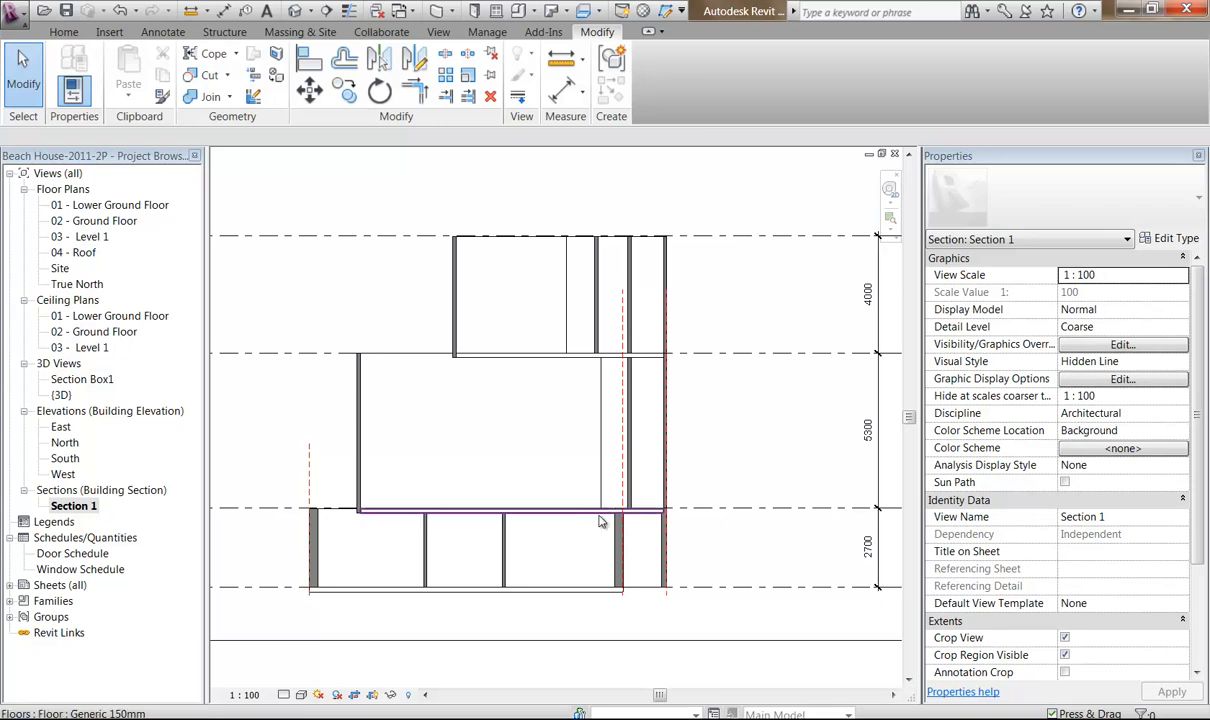
middle_drag(730, 437, 500, 475)
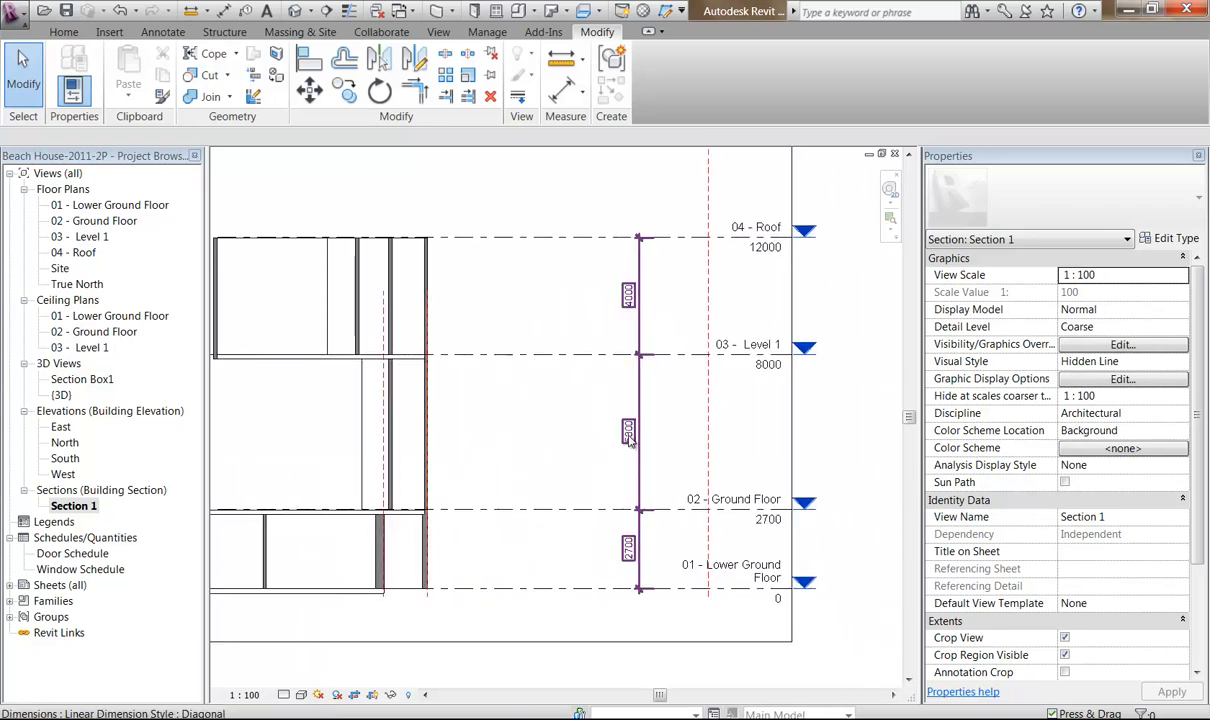
click(563, 362)
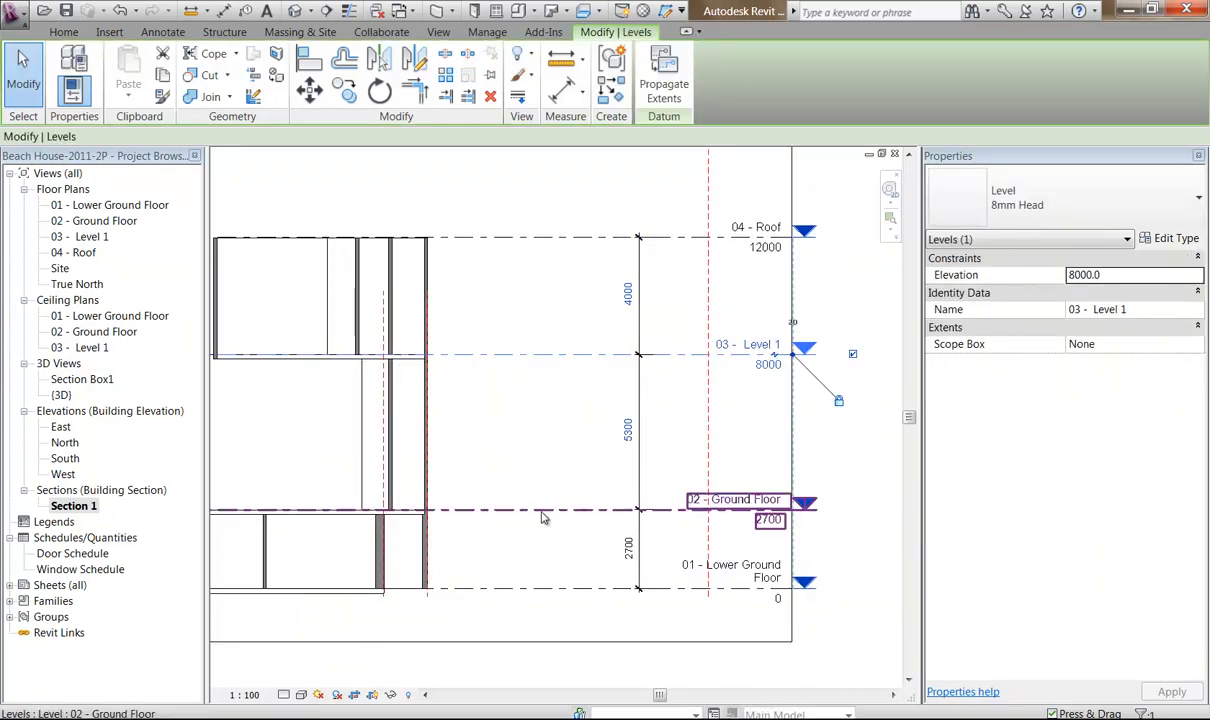
click(628, 432)
text(2700)
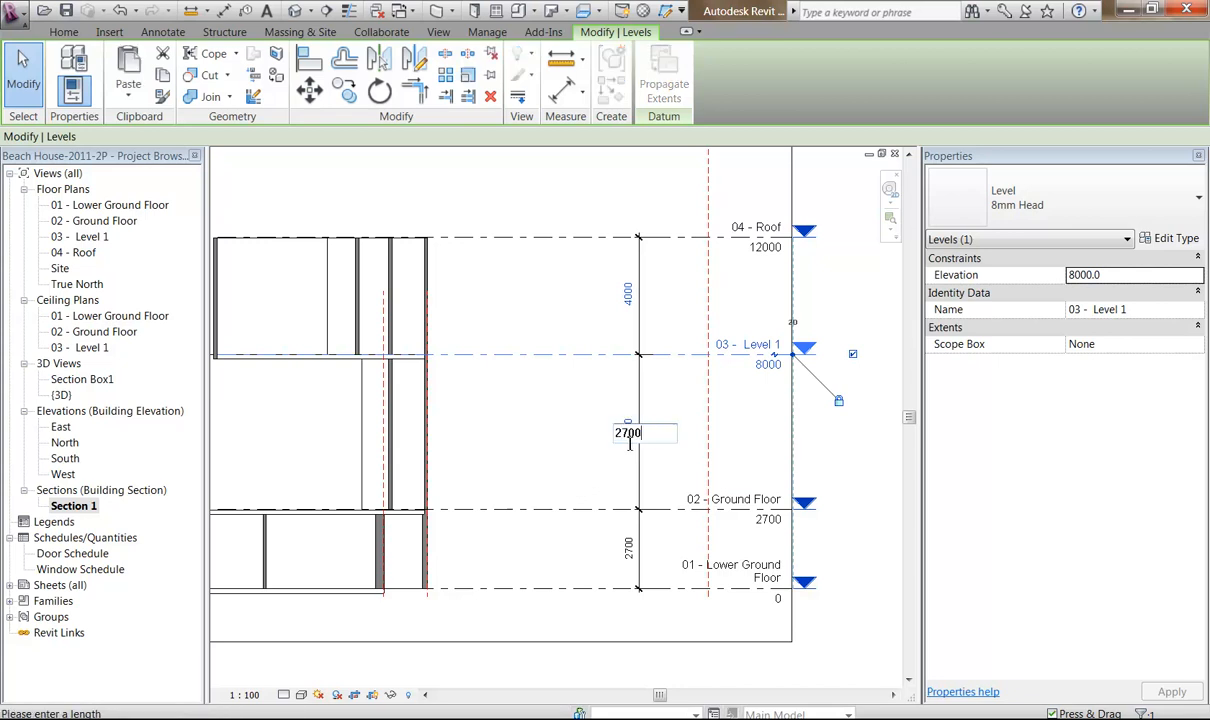
key(Return)
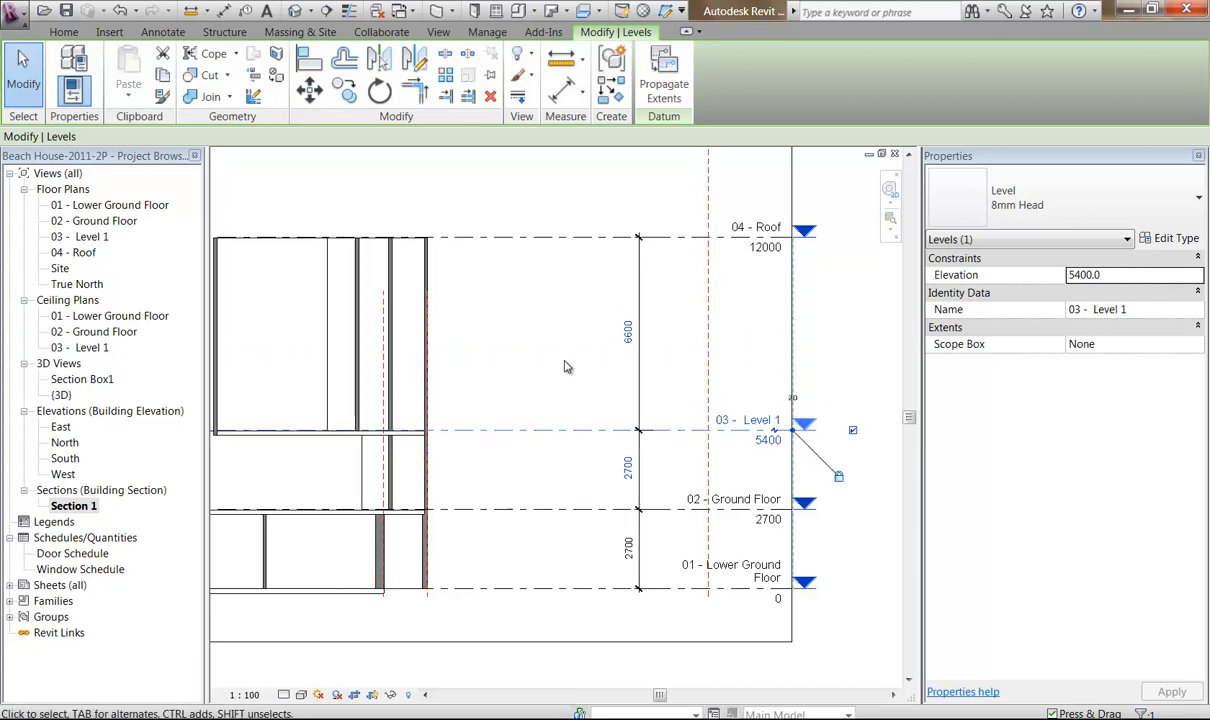
Move the 04 - Roof level so that its distance above 03 - Level 1 is 2500.
click(560, 255)
click(555, 243)
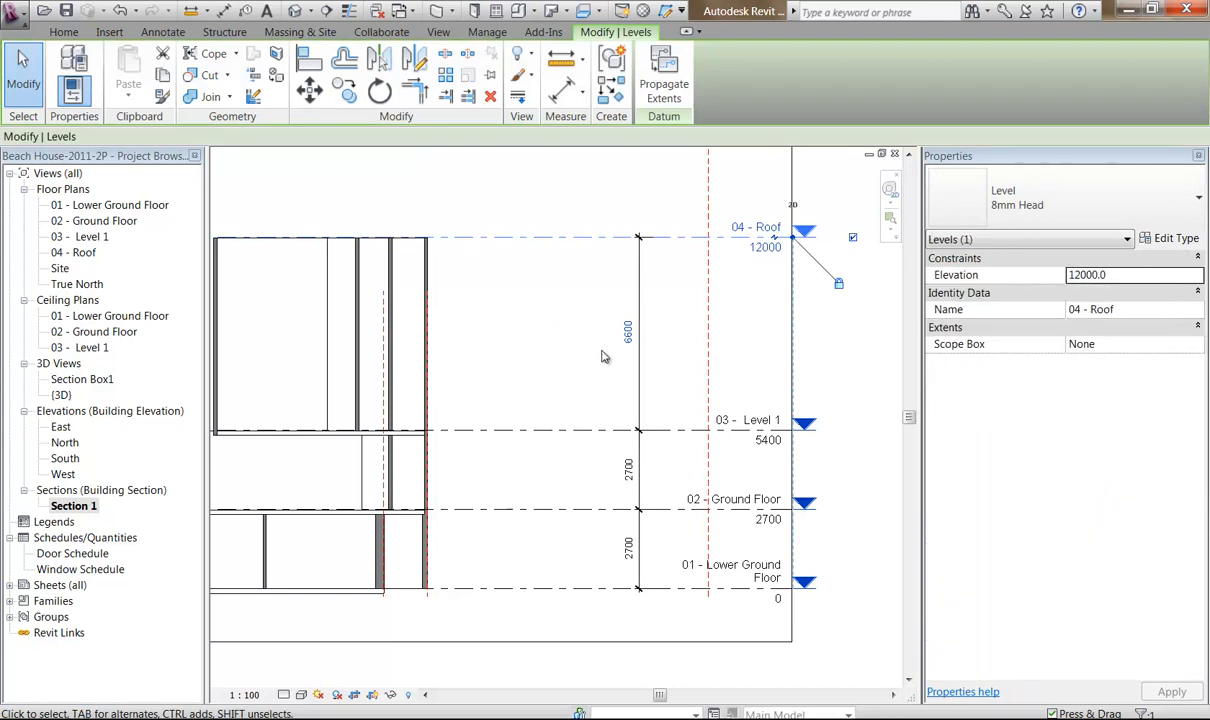
click(628, 334)
text(250)
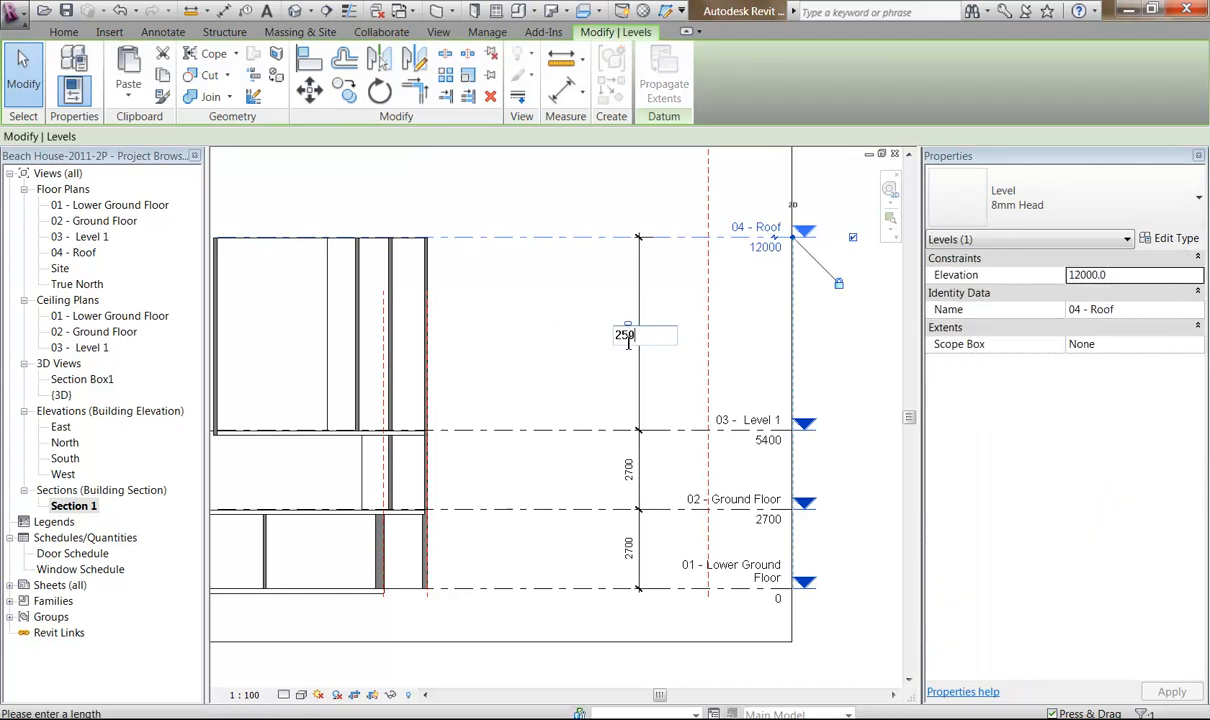
text(0)
key(Return)
click(491, 400)
Review the changed storey heights in the section, then open the {3D} view and orbit around the house.
middle_drag(491, 400, 420, 386)
scroll(489, 426, up, 3)
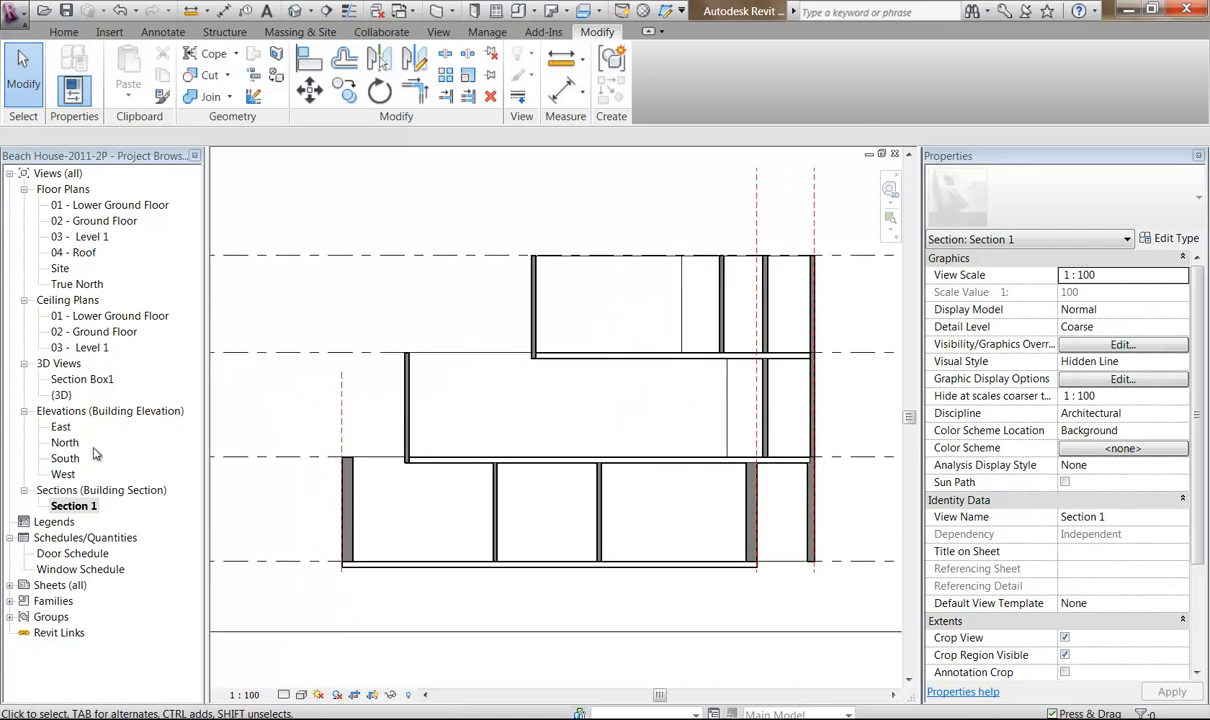
double_click(61, 395)
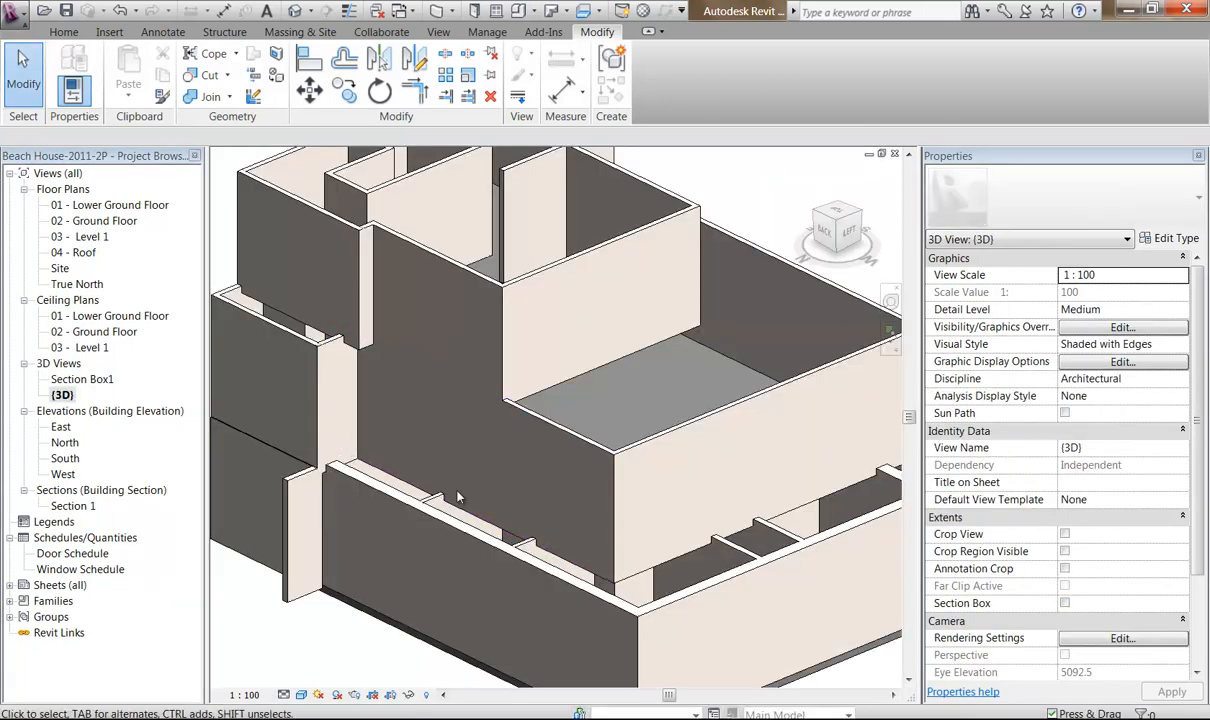
shift+middle_drag(650, 455, 220, 470)
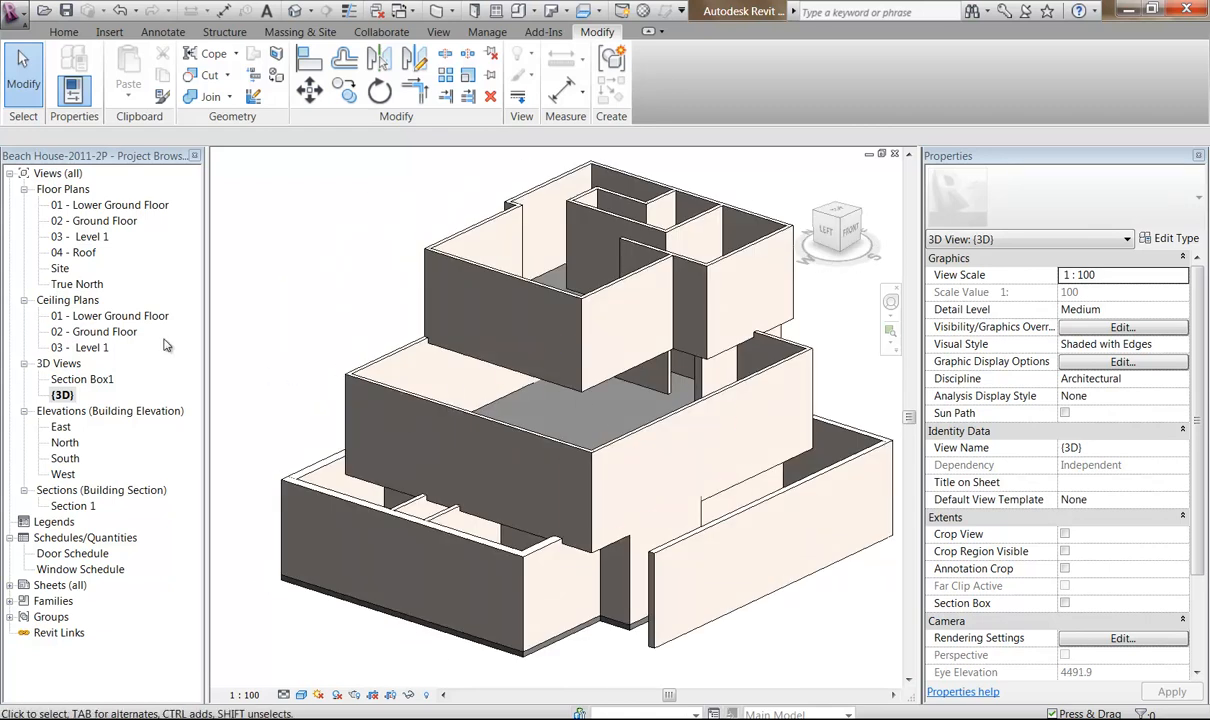
Orbit the 3D view to the back of the house, and open the 02 - Ground Floor floor plan.
shift+middle_drag(650, 448, 531, 447)
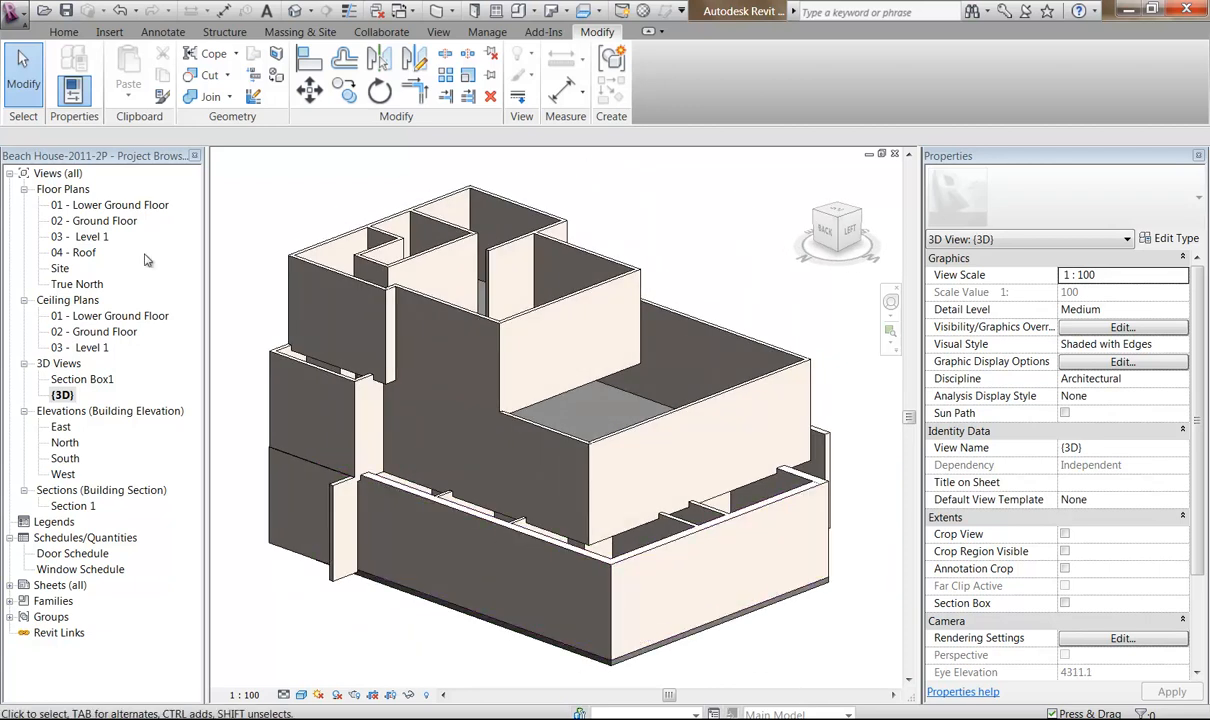
double_click(88, 237)
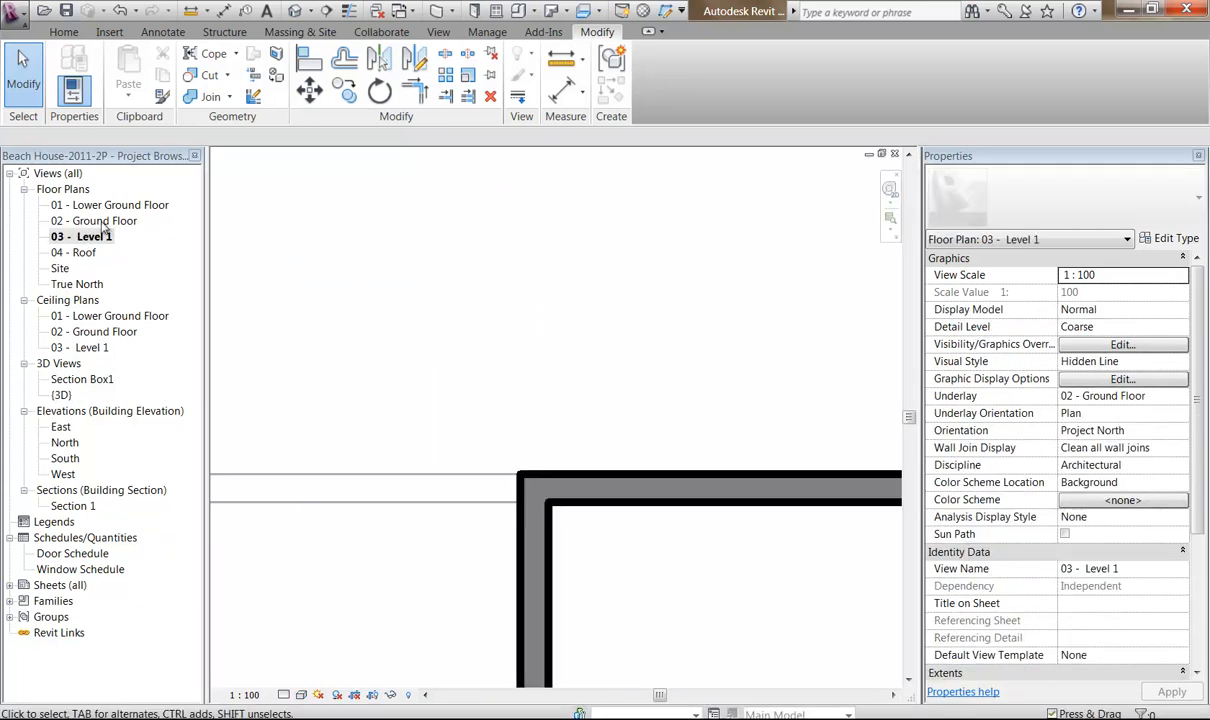
double_click(95, 221)
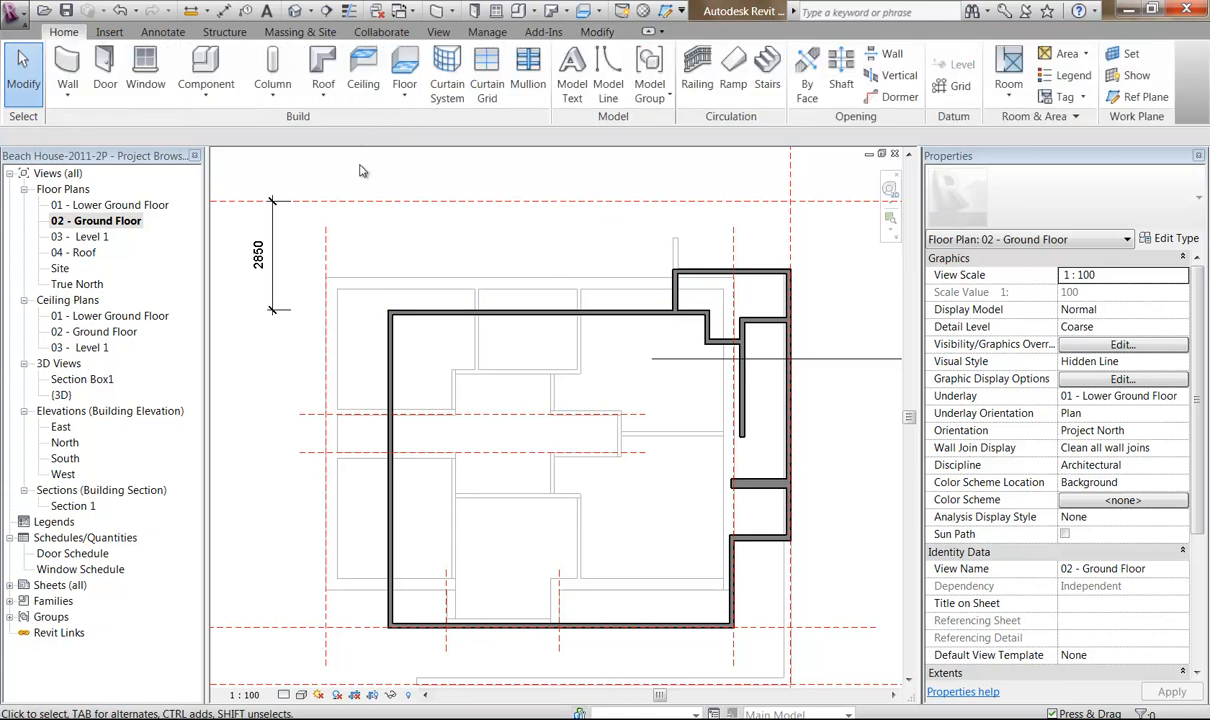
Start a roof by footprint and duplicate the Generic - 400mm Basic Roof type as "Glass Roof".
click(322, 62)
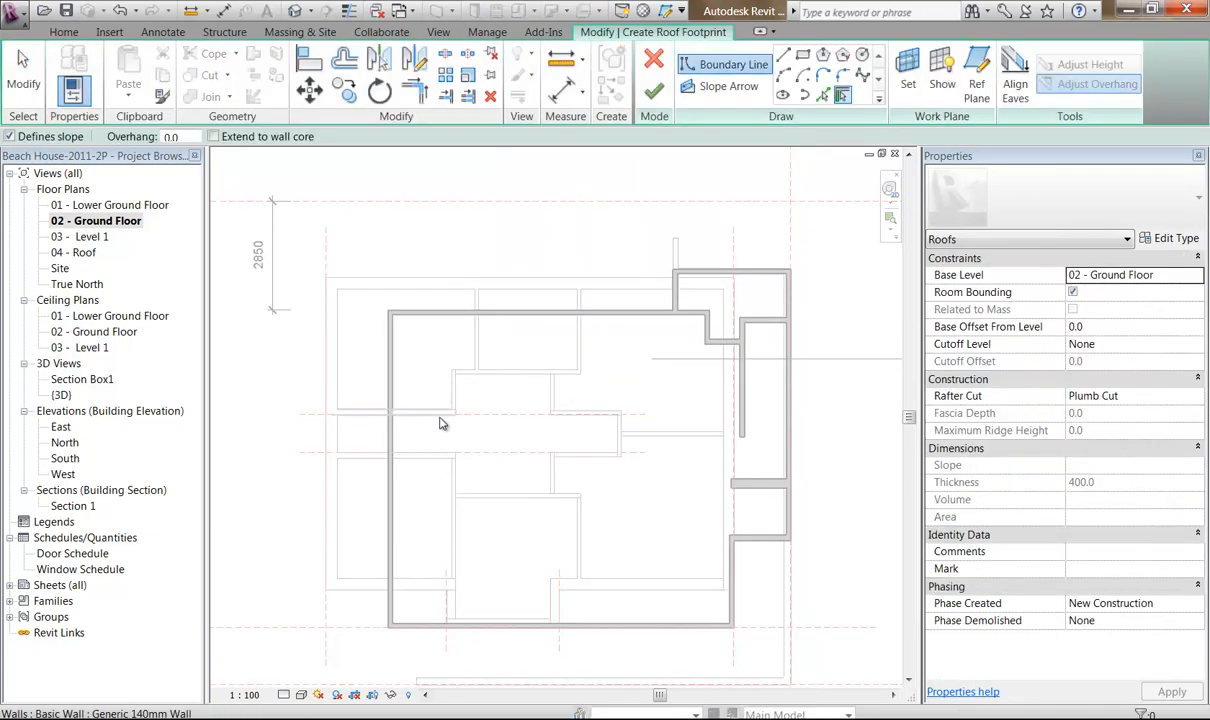
scroll(440, 276, up, 2)
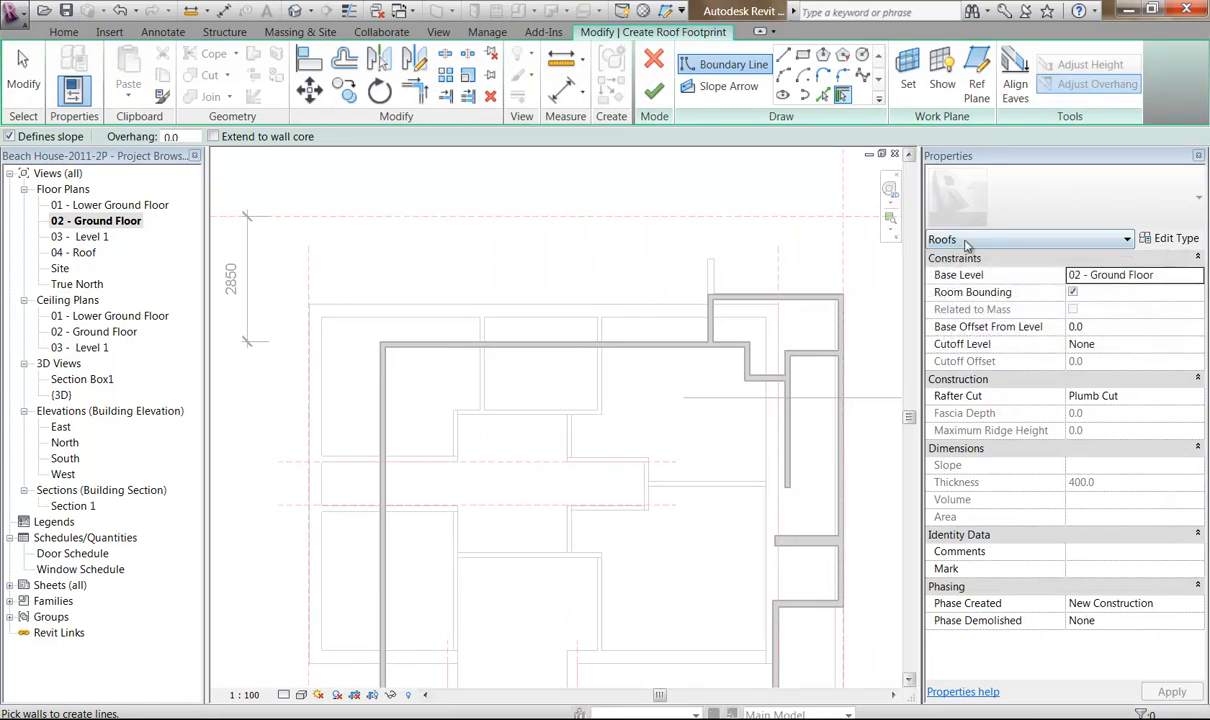
click(1170, 239)
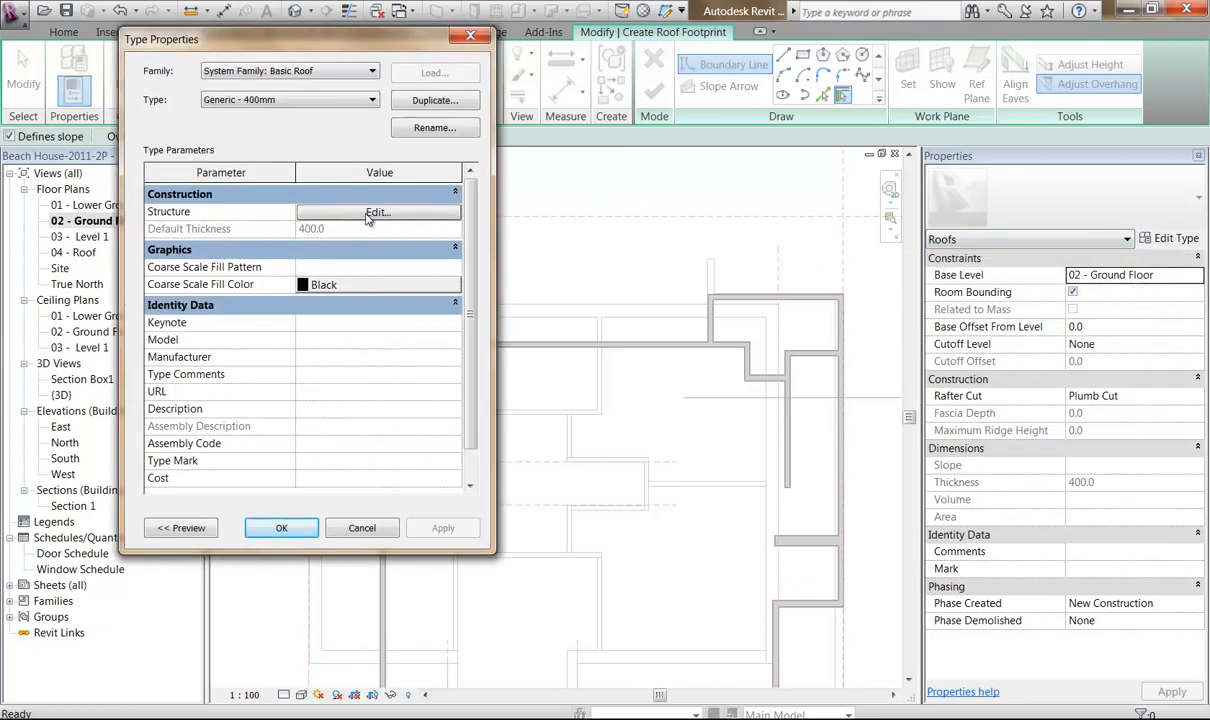
click(437, 100)
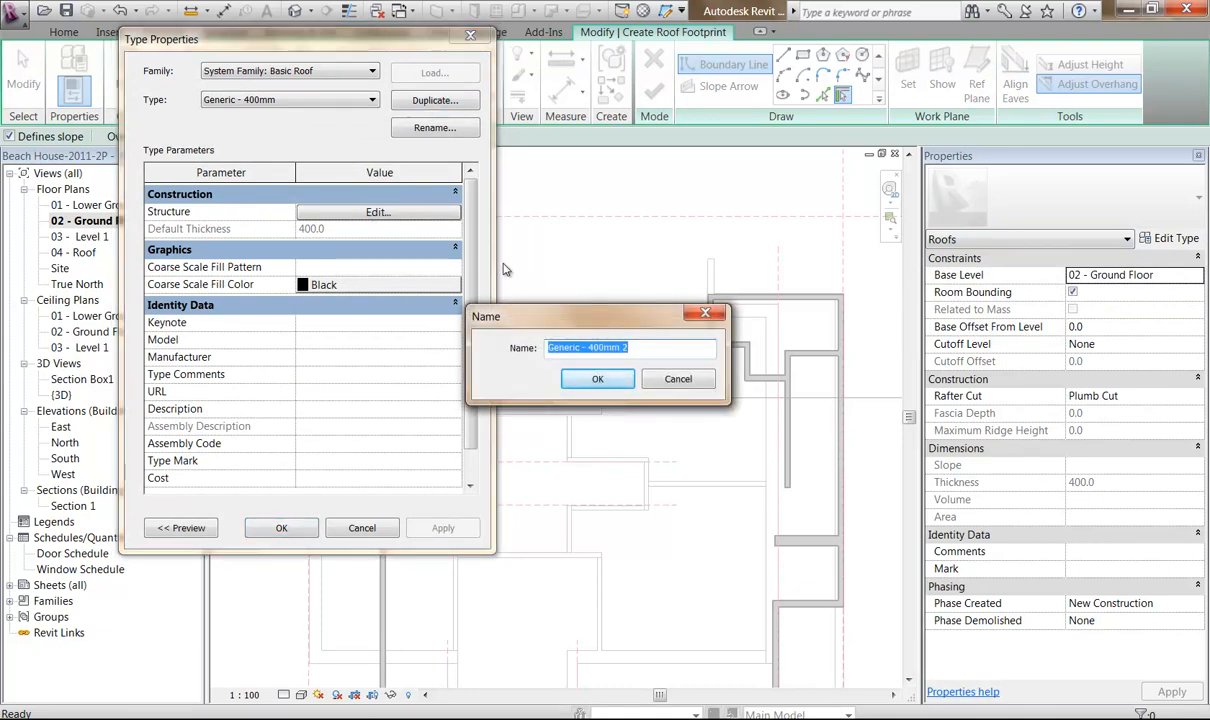
text(Glass Roof)
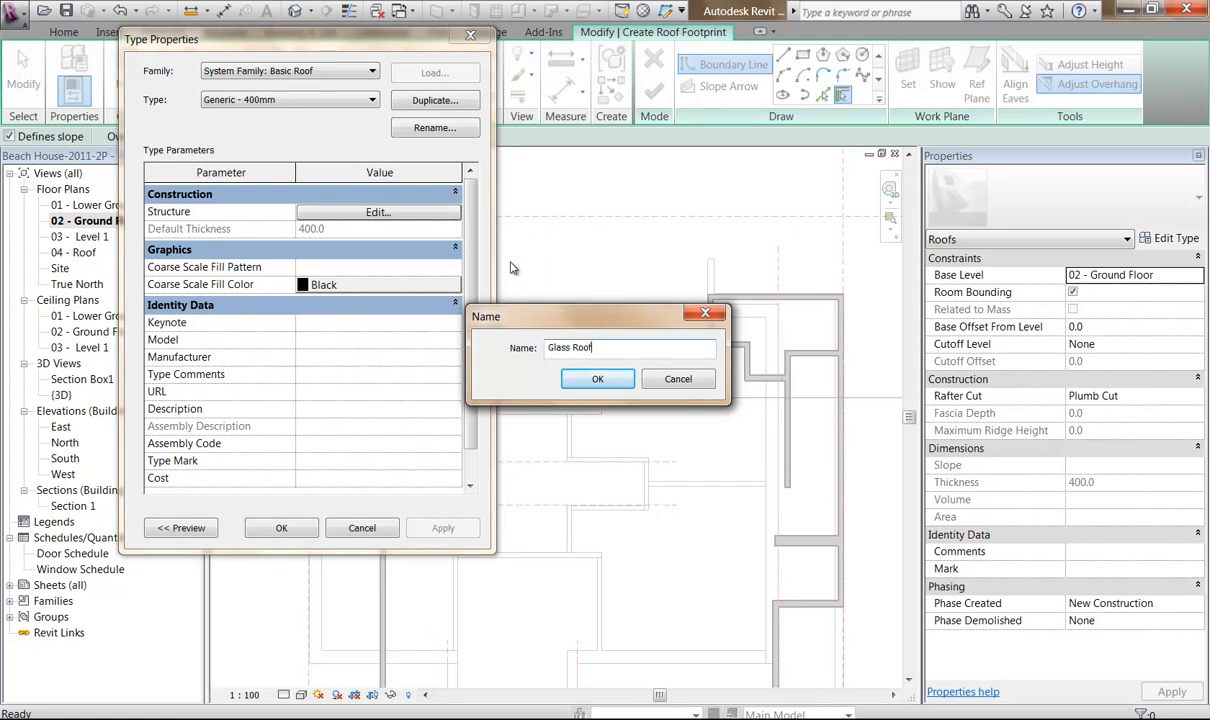
click(596, 380)
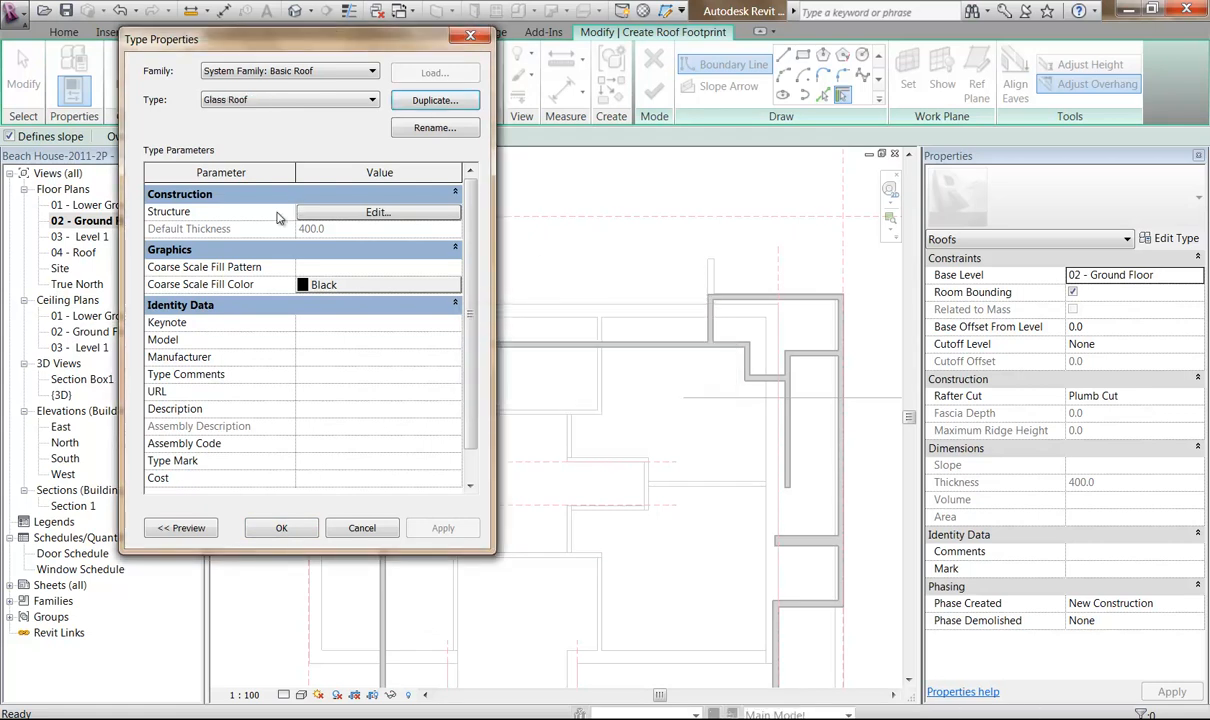
Duplicate the Glass material as "Glass Roofing" and assign it to the Glass Roof type's structure layer.
click(378, 214)
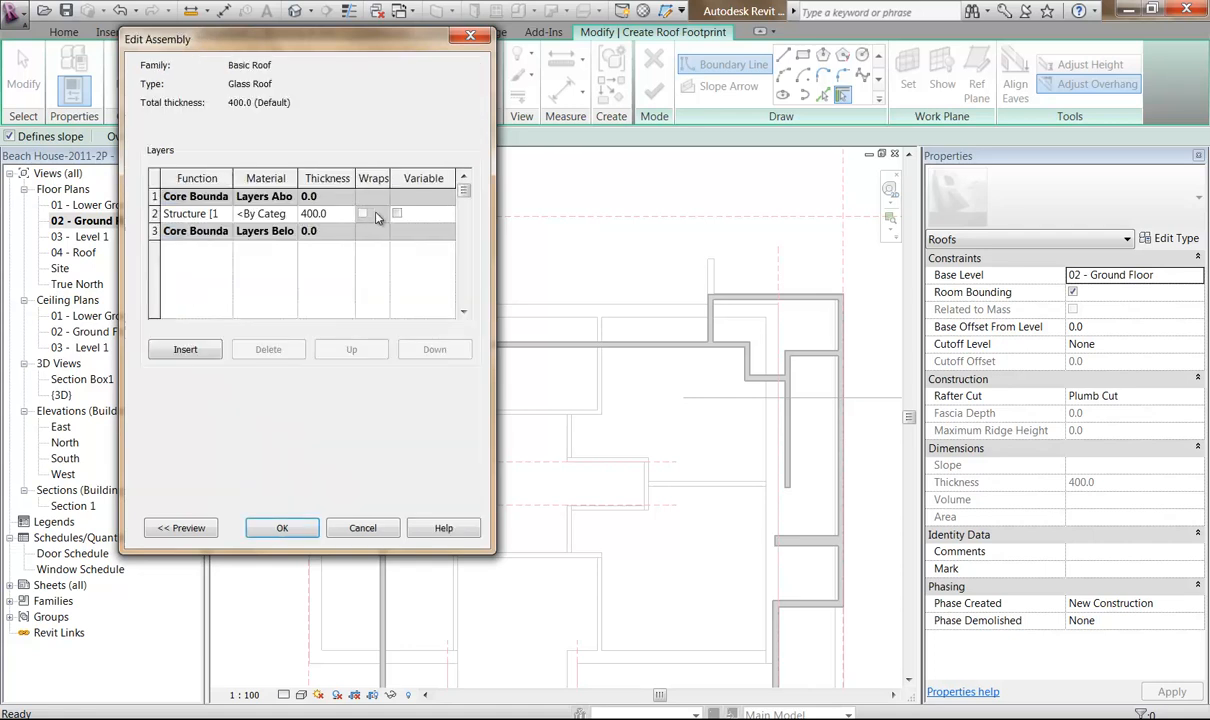
click(295, 216)
click(292, 214)
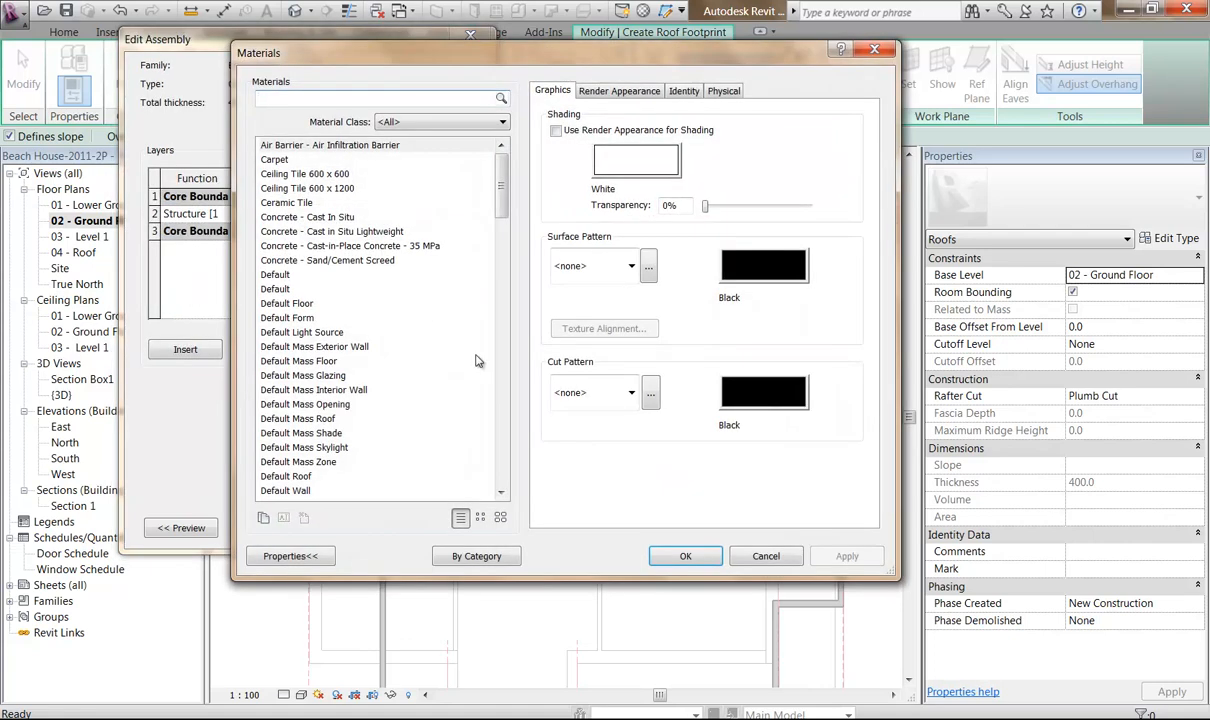
mouse_move(501, 189)
mouse_down()
mouse_move(508, 314)
mouse_move(503, 264)
mouse_up()
click(293, 289)
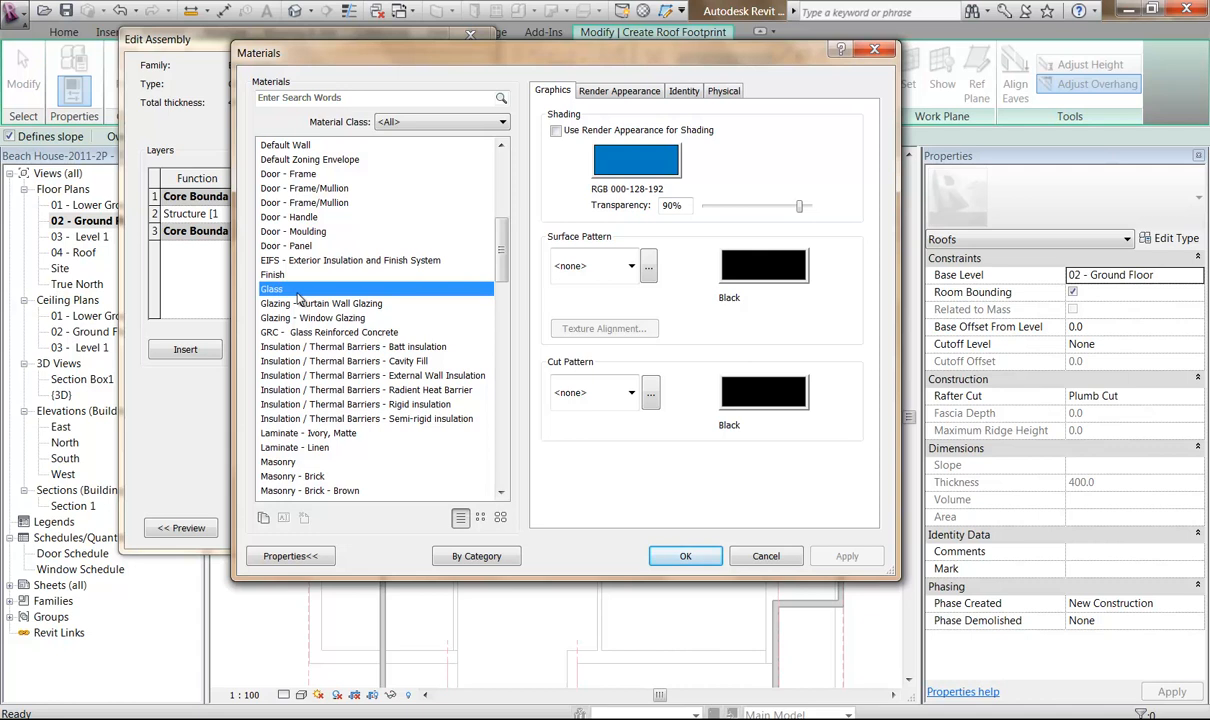
click(263, 518)
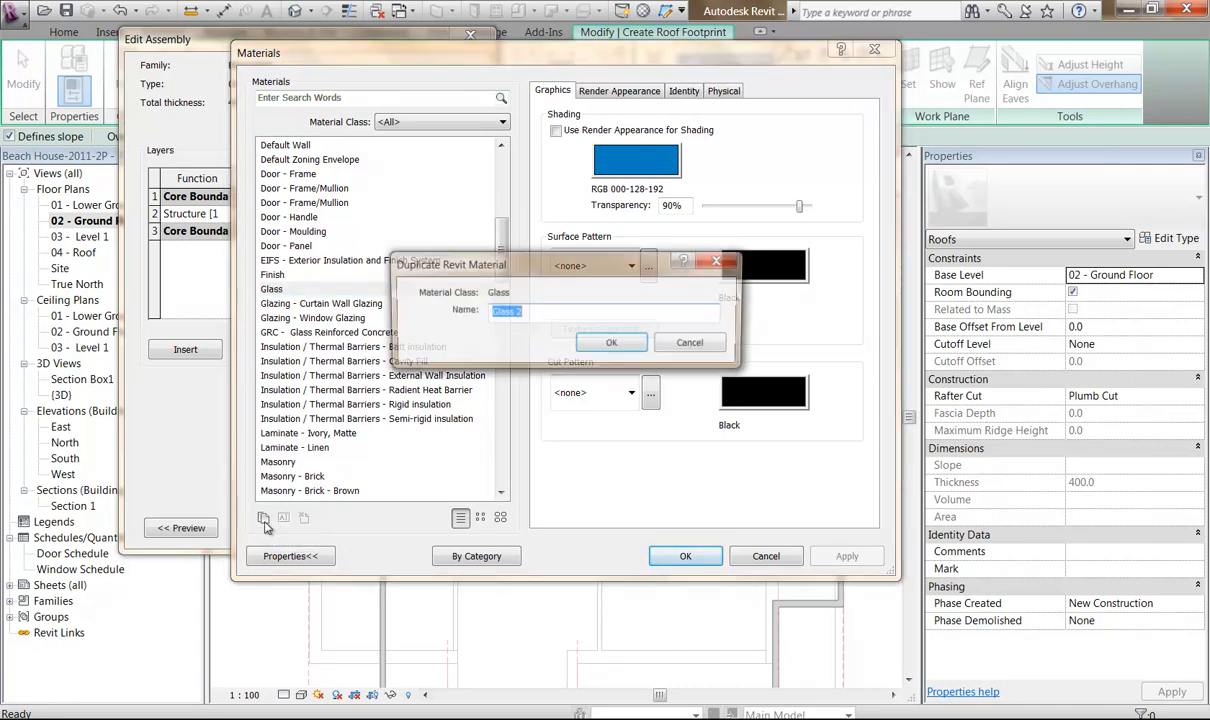
double_click(517, 313)
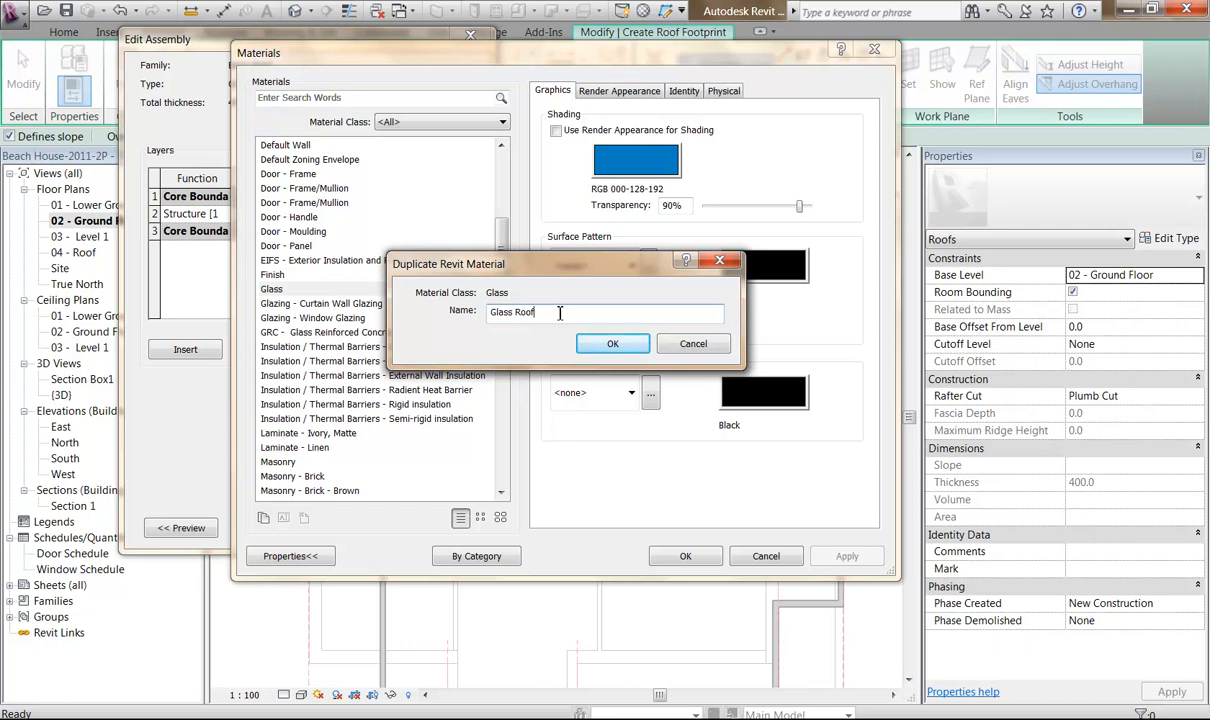
click(610, 342)
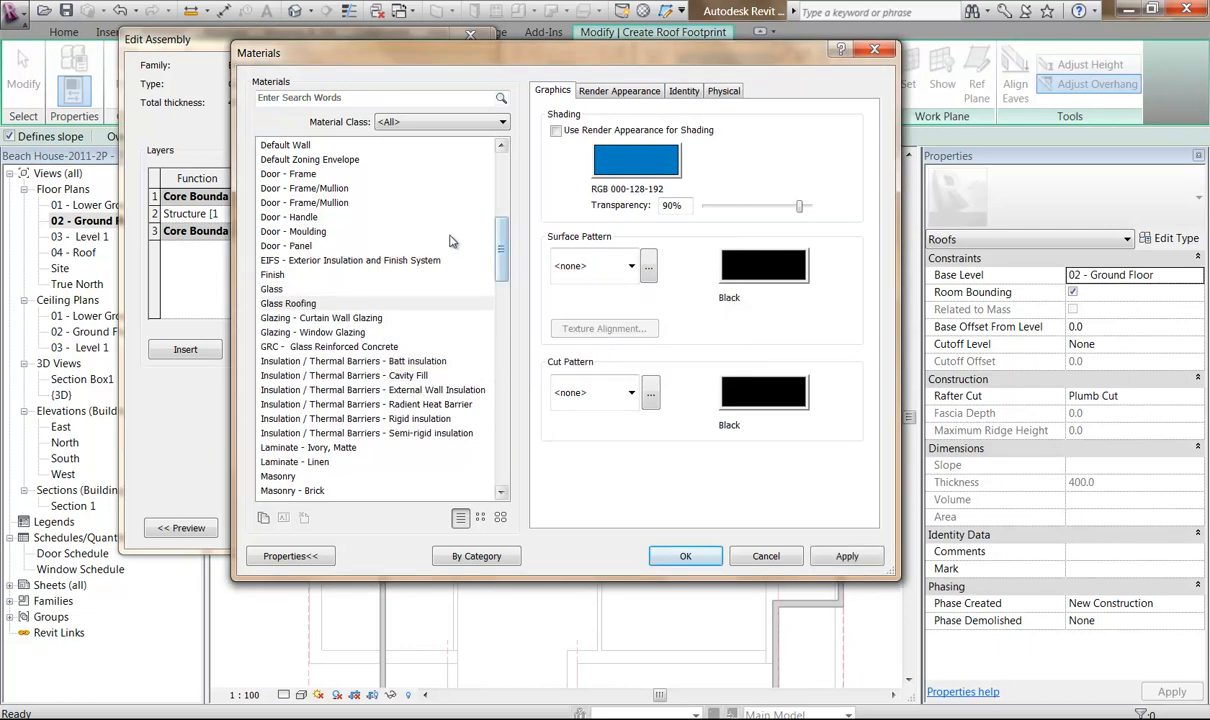
click(297, 304)
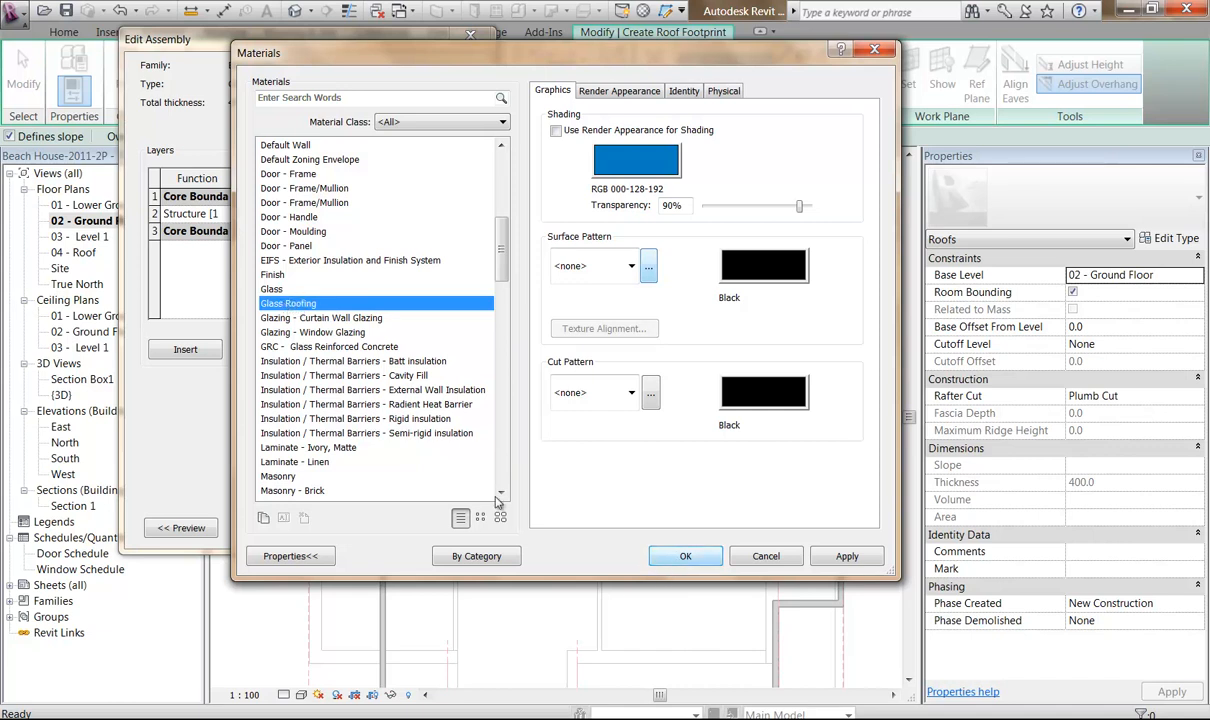
click(684, 557)
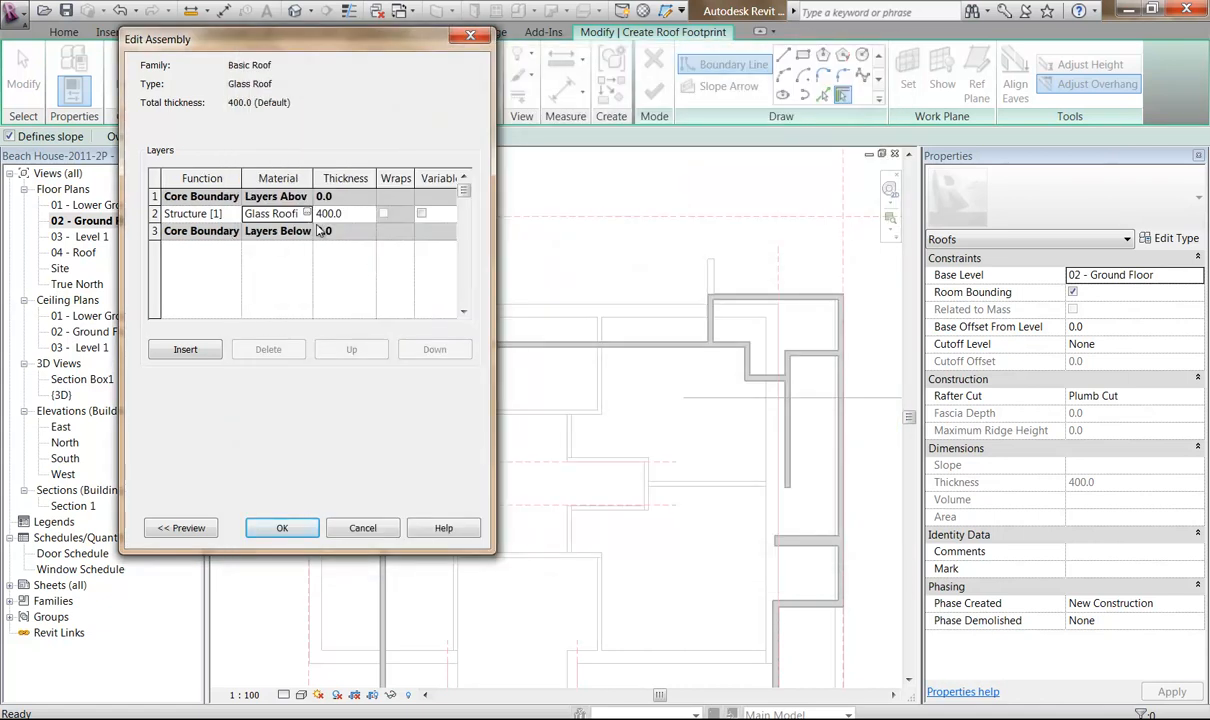
Set the Glass Roof structure layer's thickness to 20 and accept the type changes.
click(362, 215)
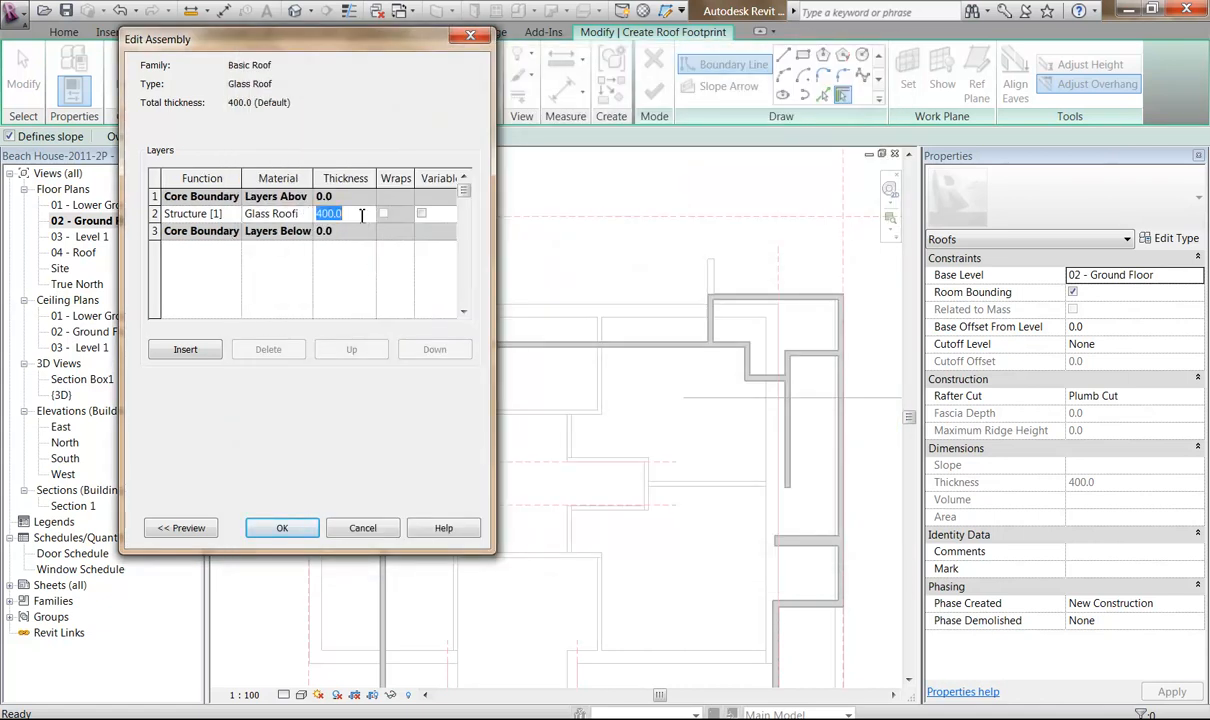
text(20)
click(282, 528)
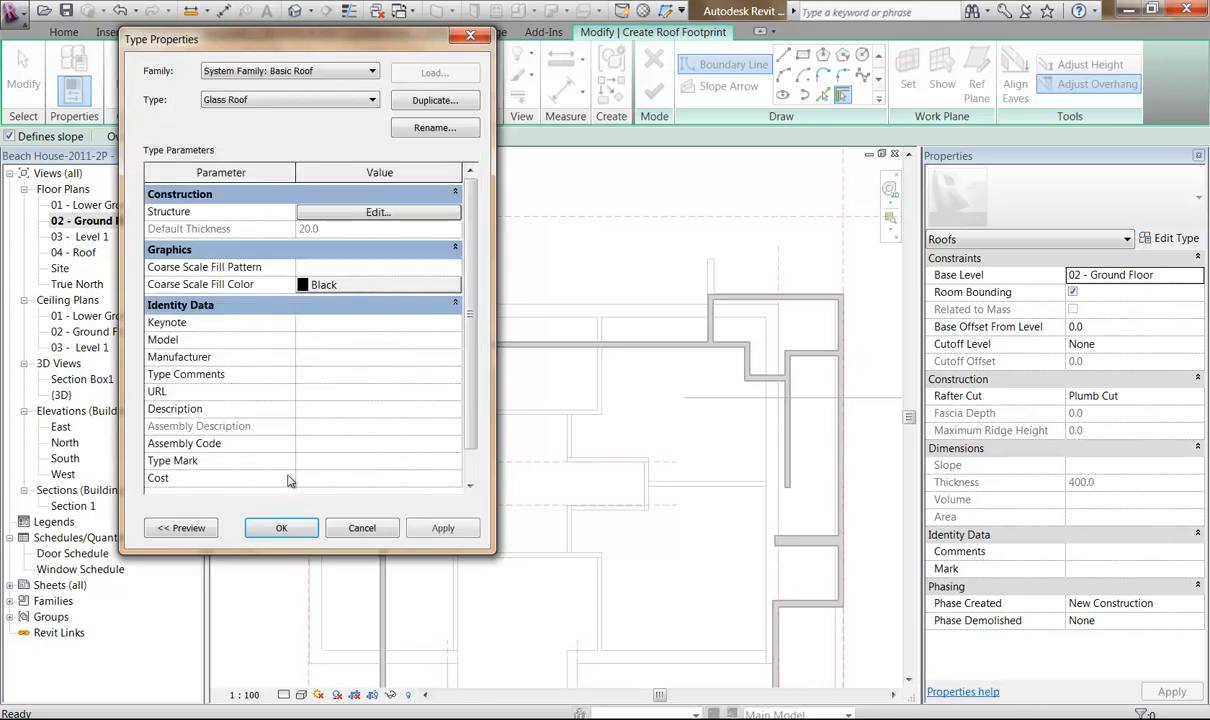
click(281, 528)
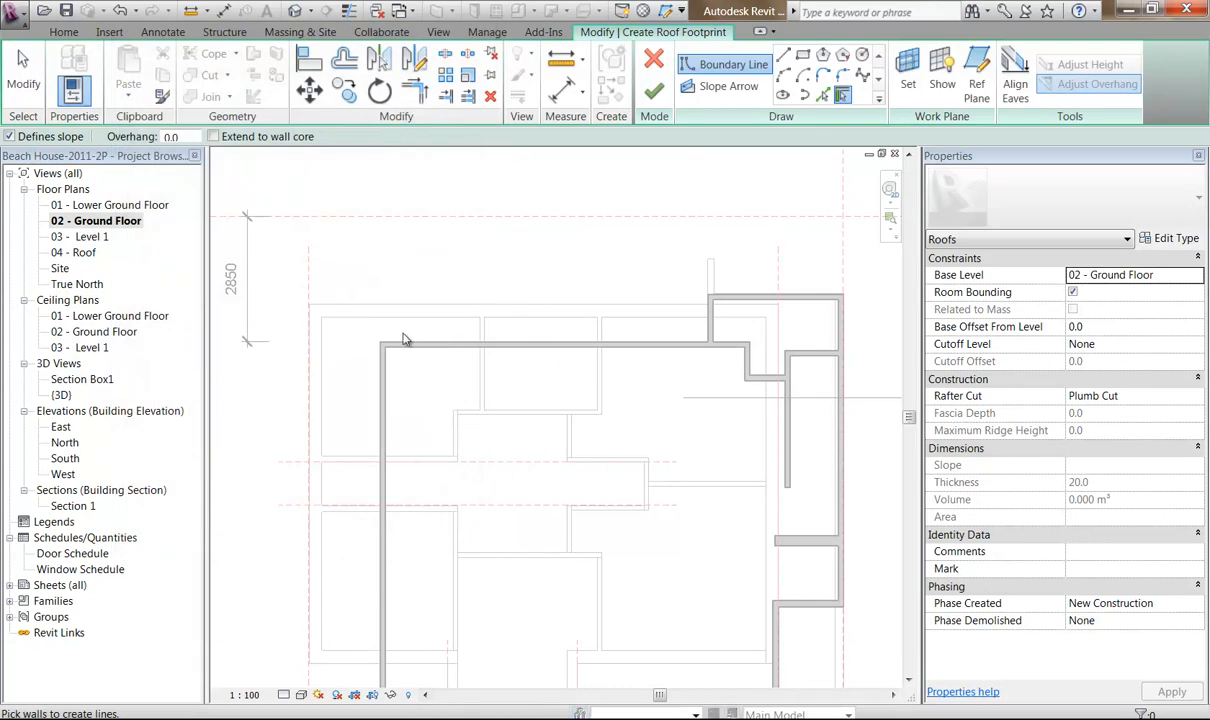
Add a sloped roof boundary line along the lower ground floor's north outer wall and set its slope to 5°.
scroll(455, 280, up, 1)
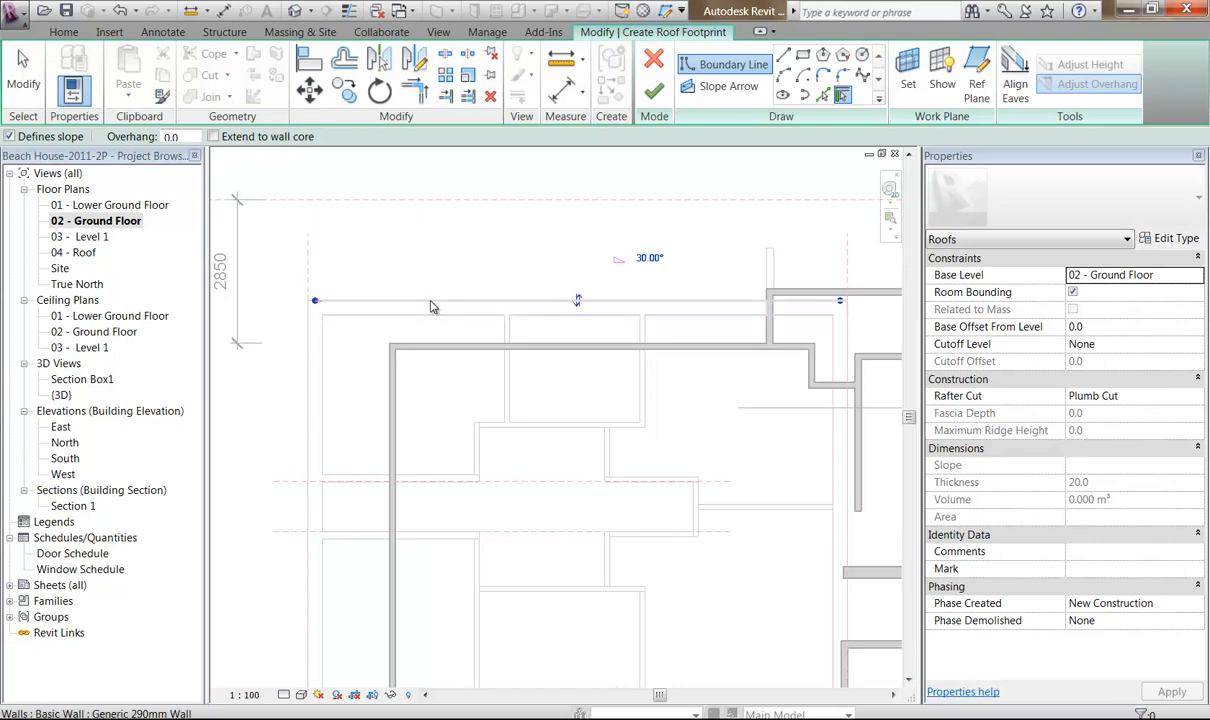
click(432, 303)
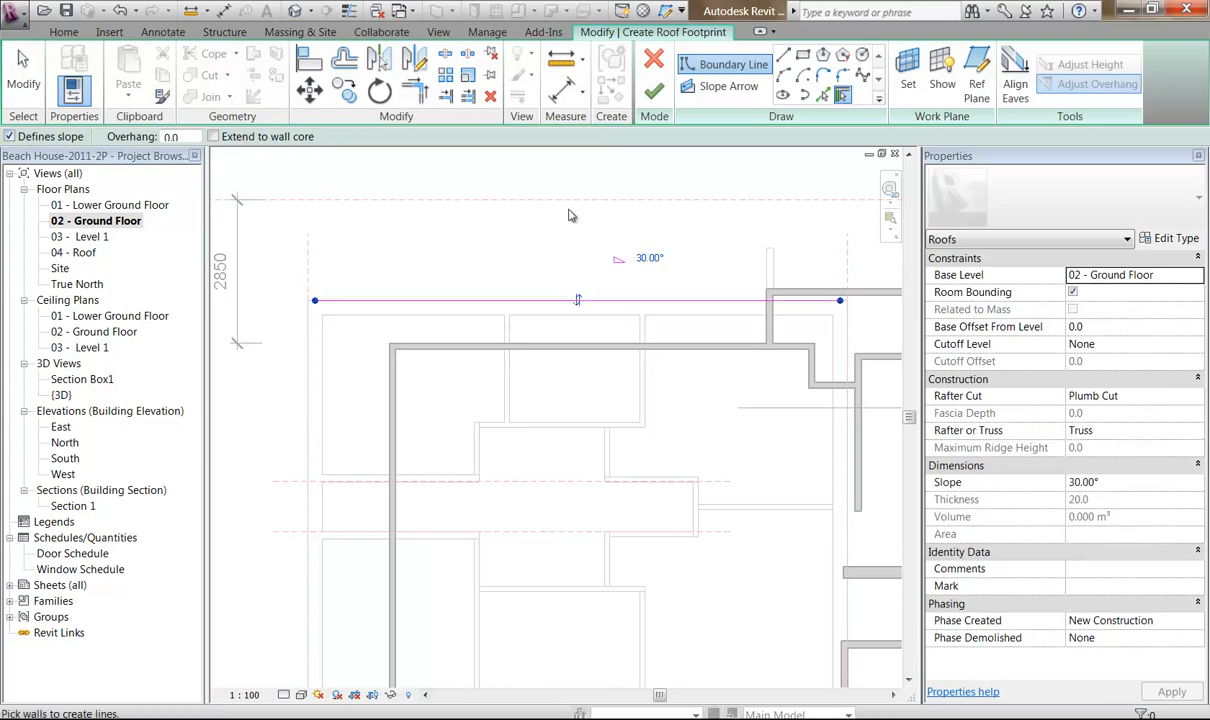
click(666, 261)
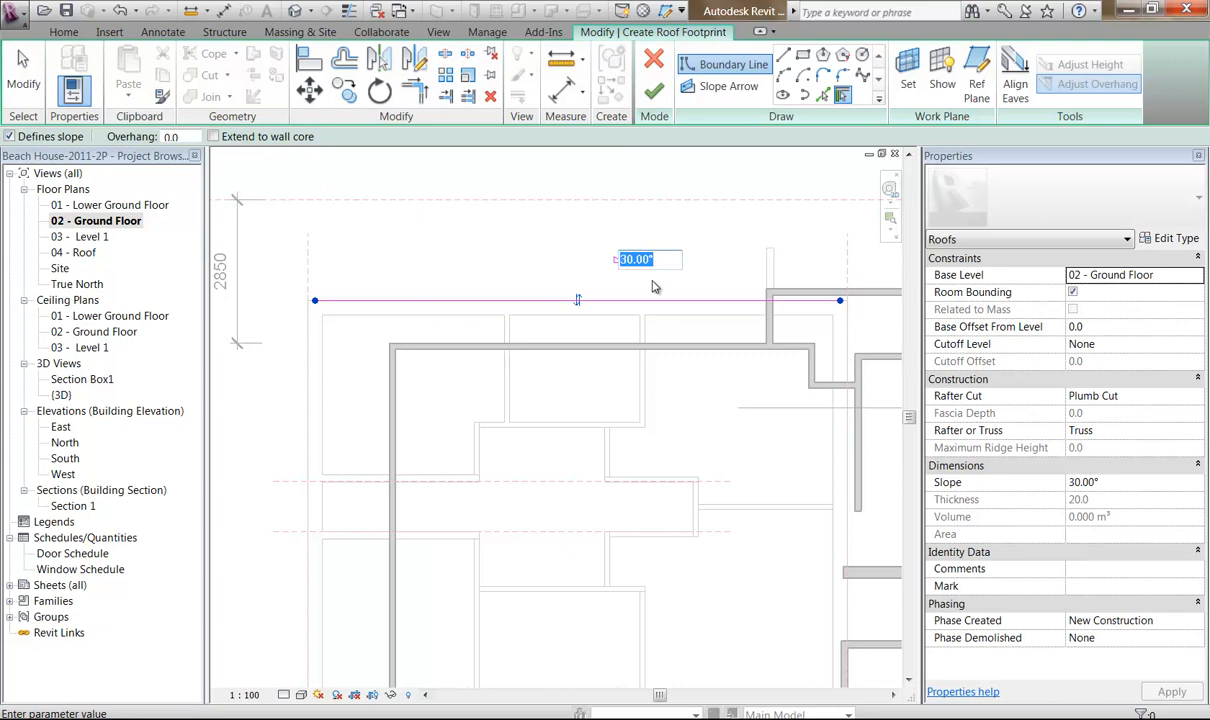
text(5)
key(Return)
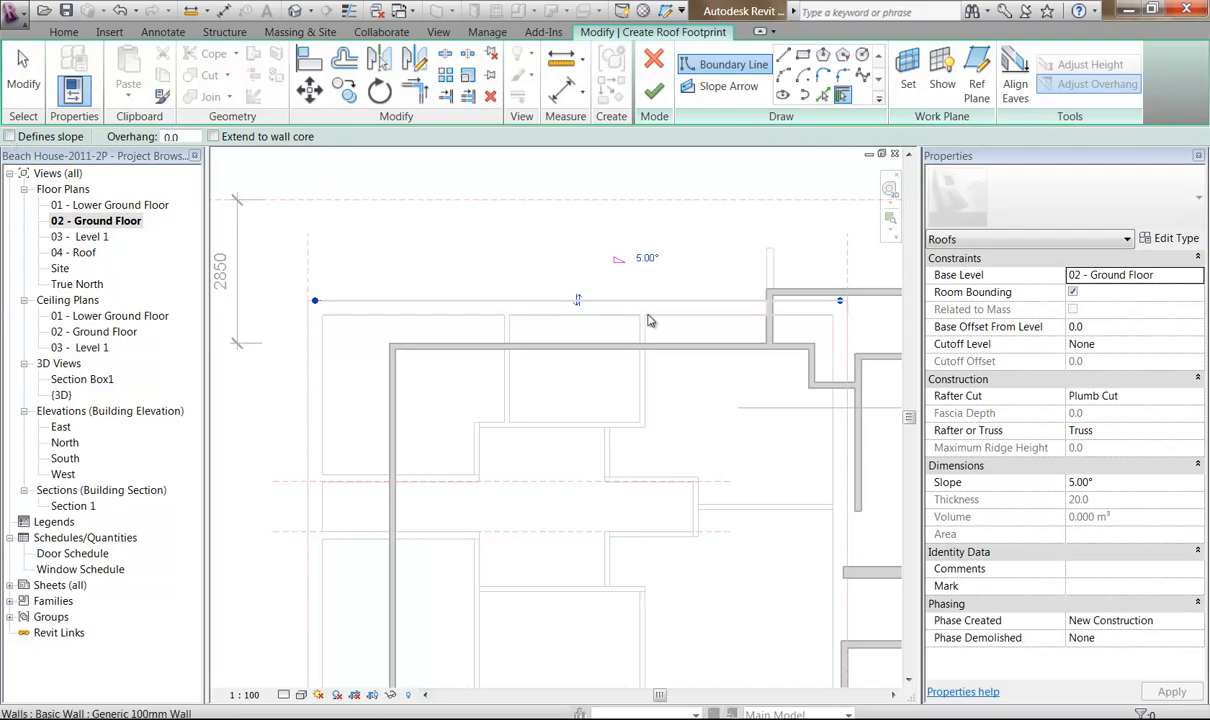
Add non-sloping roof boundary lines along the ground floor's long north wall and the short wall projecting north from it.
middle_drag(680, 318, 545, 275)
scroll(650, 276, up, 3)
scroll(651, 278, up, 1)
click(608, 290)
click(460, 345)
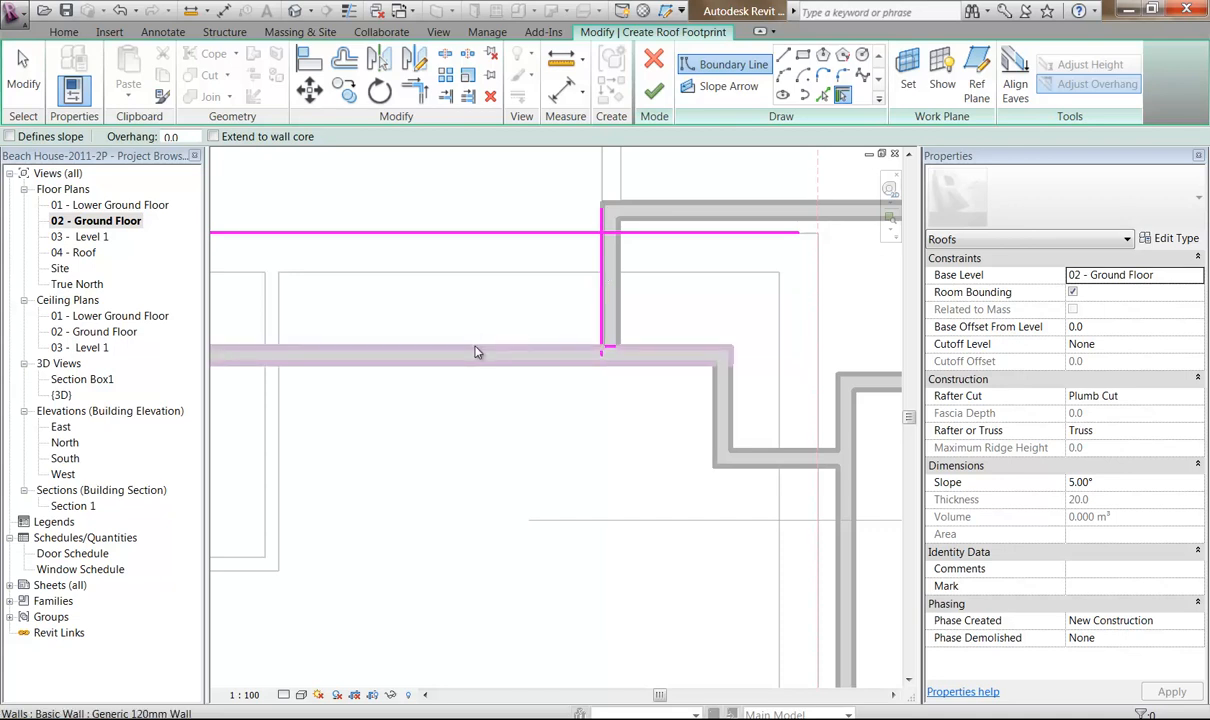
Try to add a boundary line by picking the lower ground floor's west wall at its outer face, and undo it.
scroll(458, 290, down, 3)
middle_drag(452, 327, 717, 338)
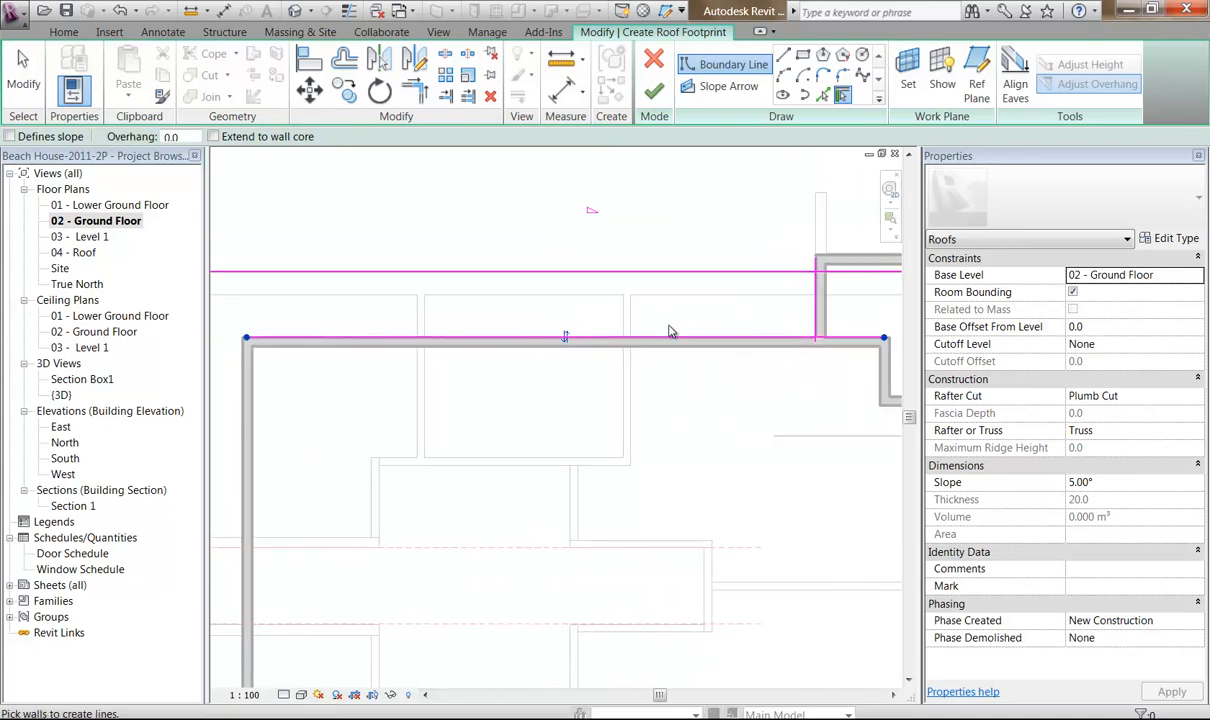
scroll(669, 324, down, 2)
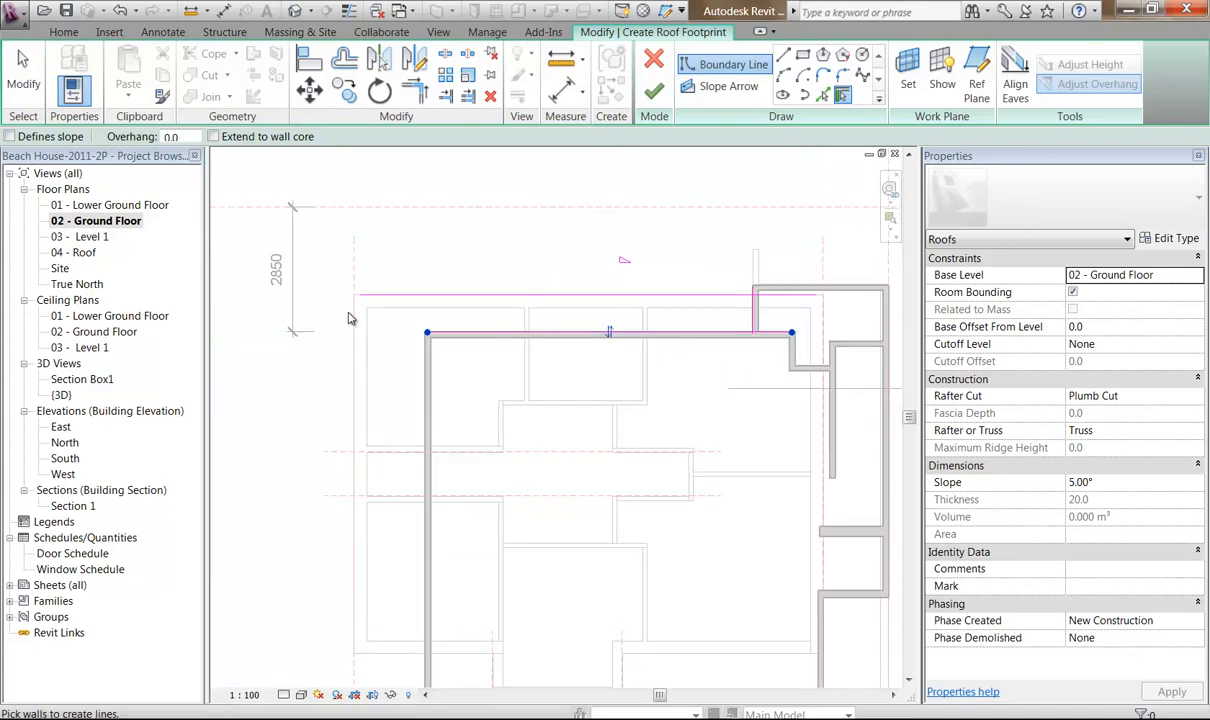
scroll(355, 320, up, 2)
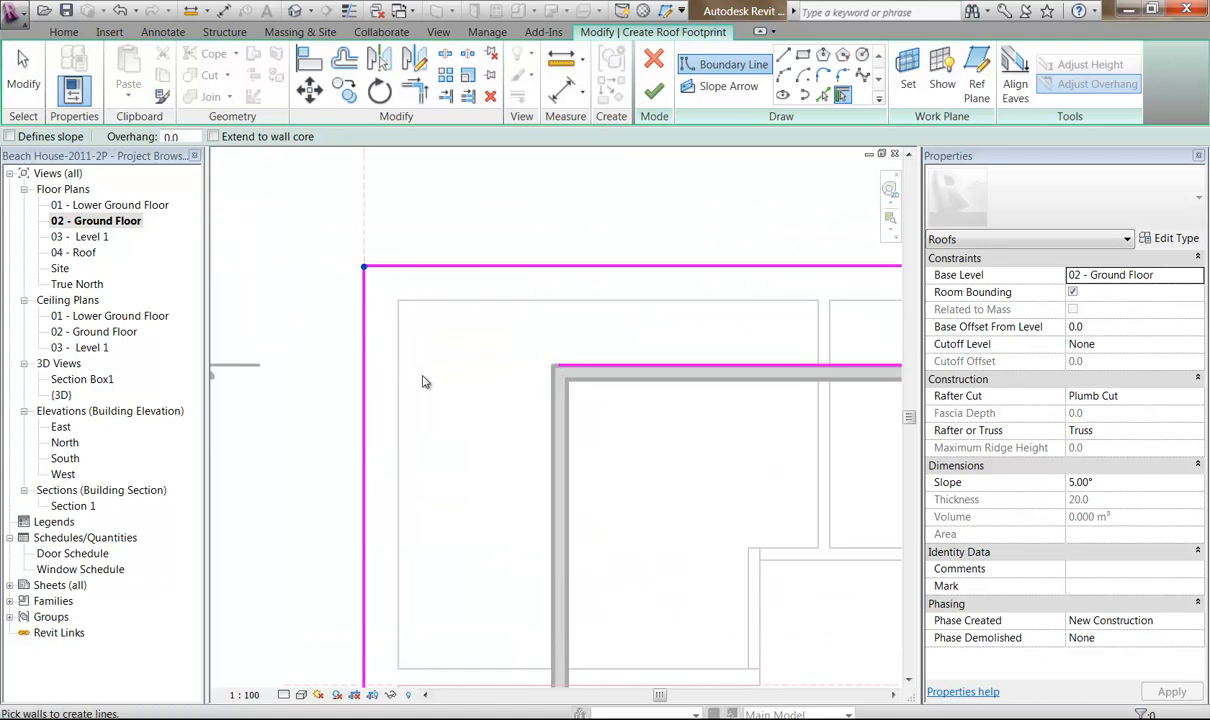
click(364, 376)
click(121, 12)
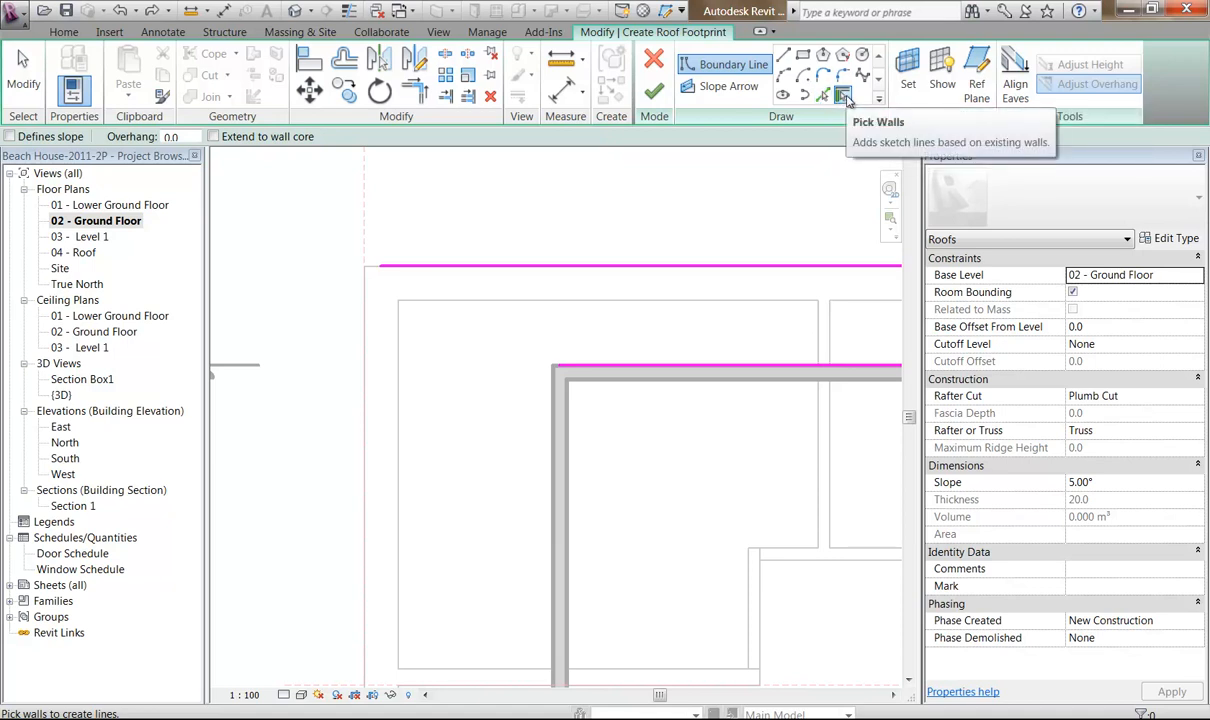
Add a non-sloping roof boundary line along the inner face of the lower ground floor's west wall using Pick Lines.
click(824, 96)
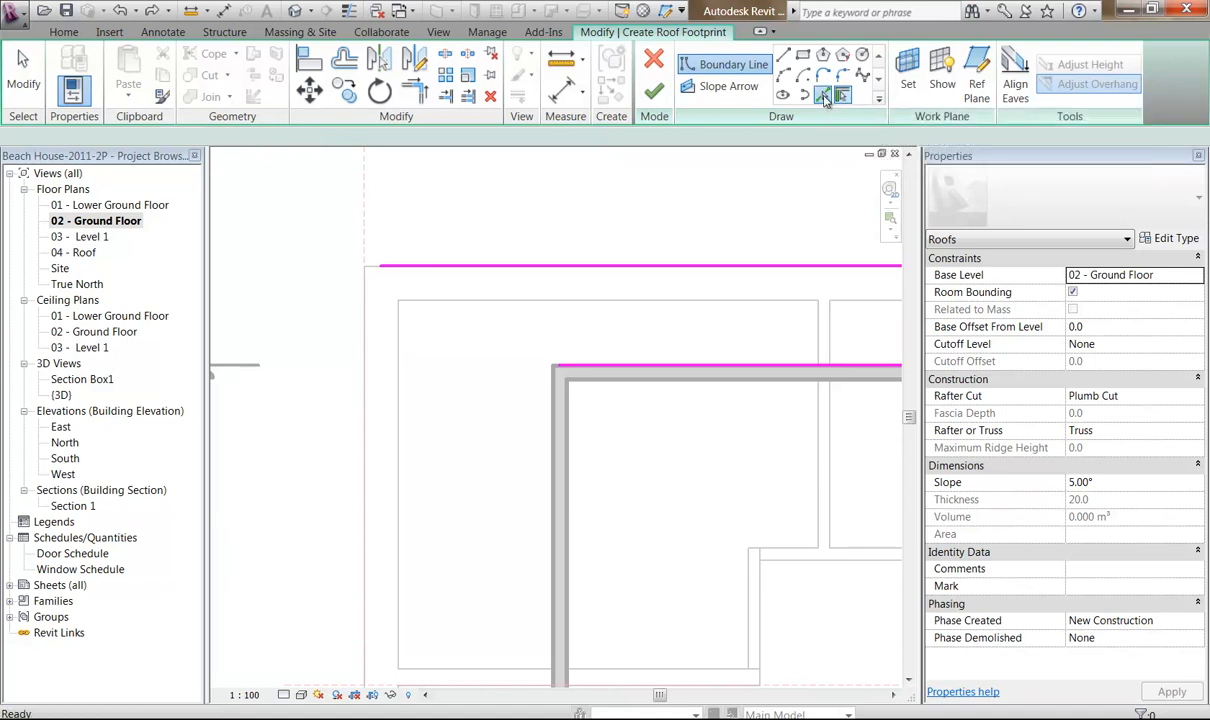
click(397, 397)
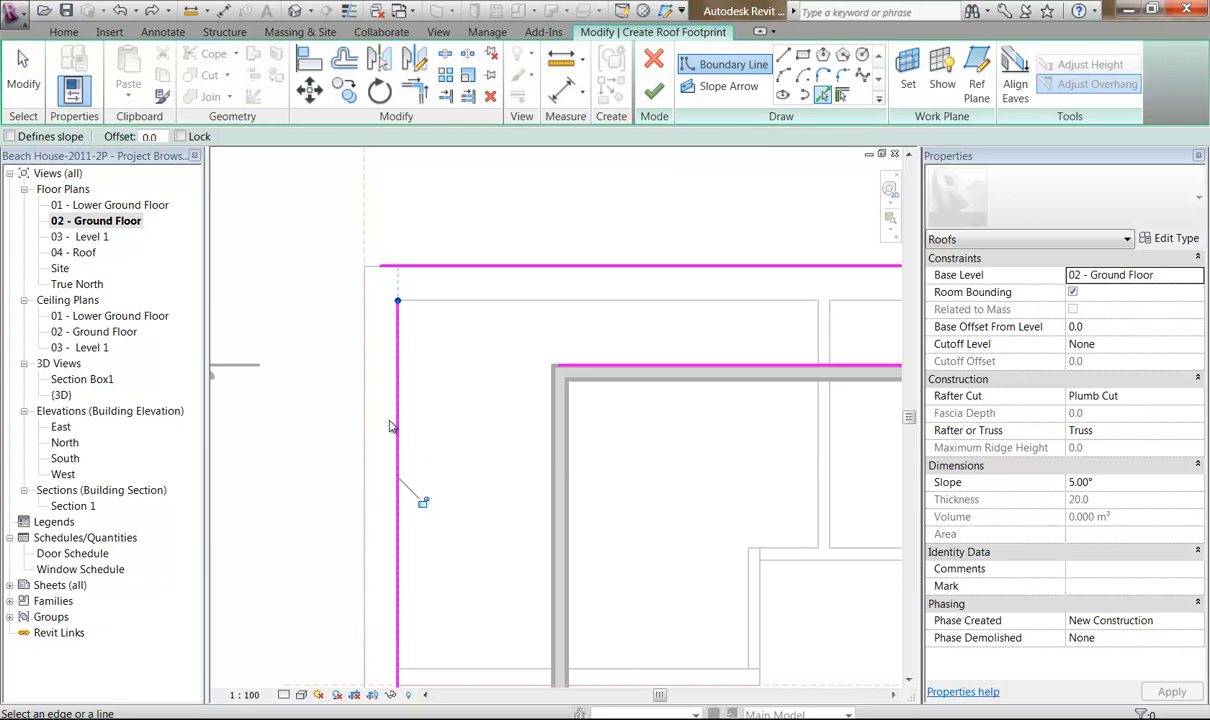
click(397, 400)
scroll(423, 410, up, 2)
mouse_move(423, 410)
middle_down()
mouse_move(483, 343)
mouse_move(473, 354)
middle_up()
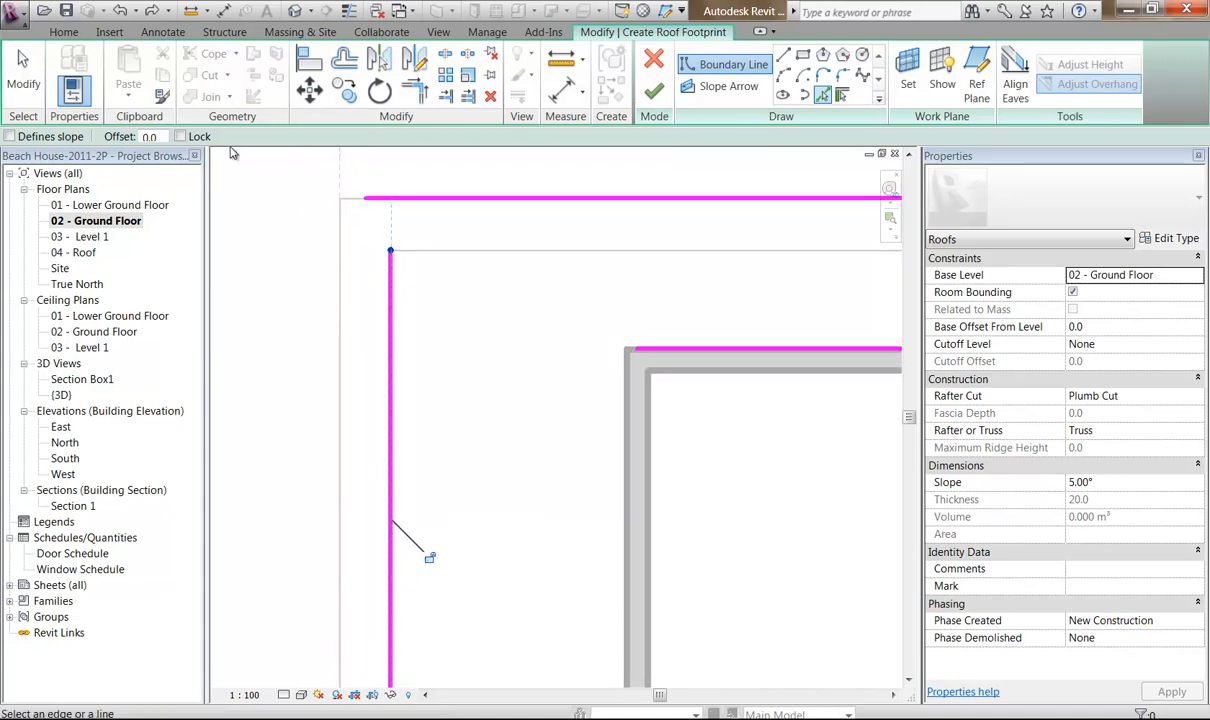
Trim the west boundary line to corners with both the sloped north line and the line along the ground floor wall.
click(414, 90)
click(447, 197)
click(392, 295)
scroll(563, 325, down, 3)
click(608, 338)
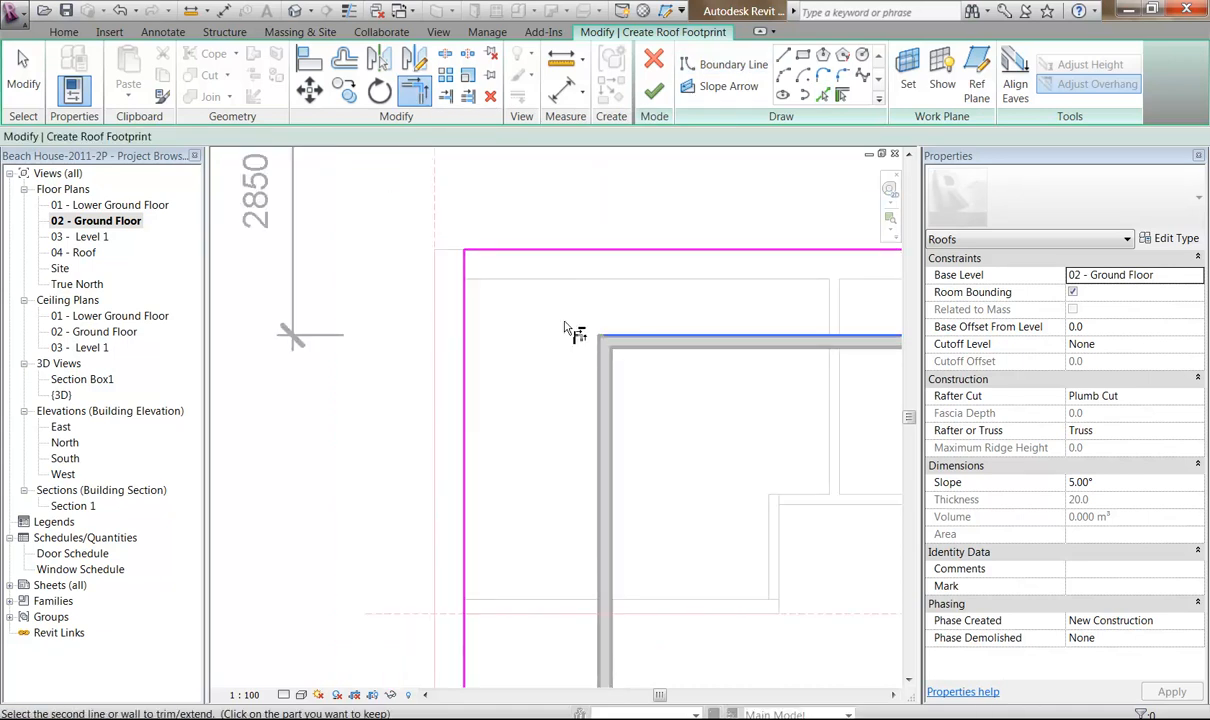
click(463, 311)
Trim the roof boundary lines to corners at the north-projecting wall on the east end and finish the glass roof sketch.
scroll(465, 330, down, 3)
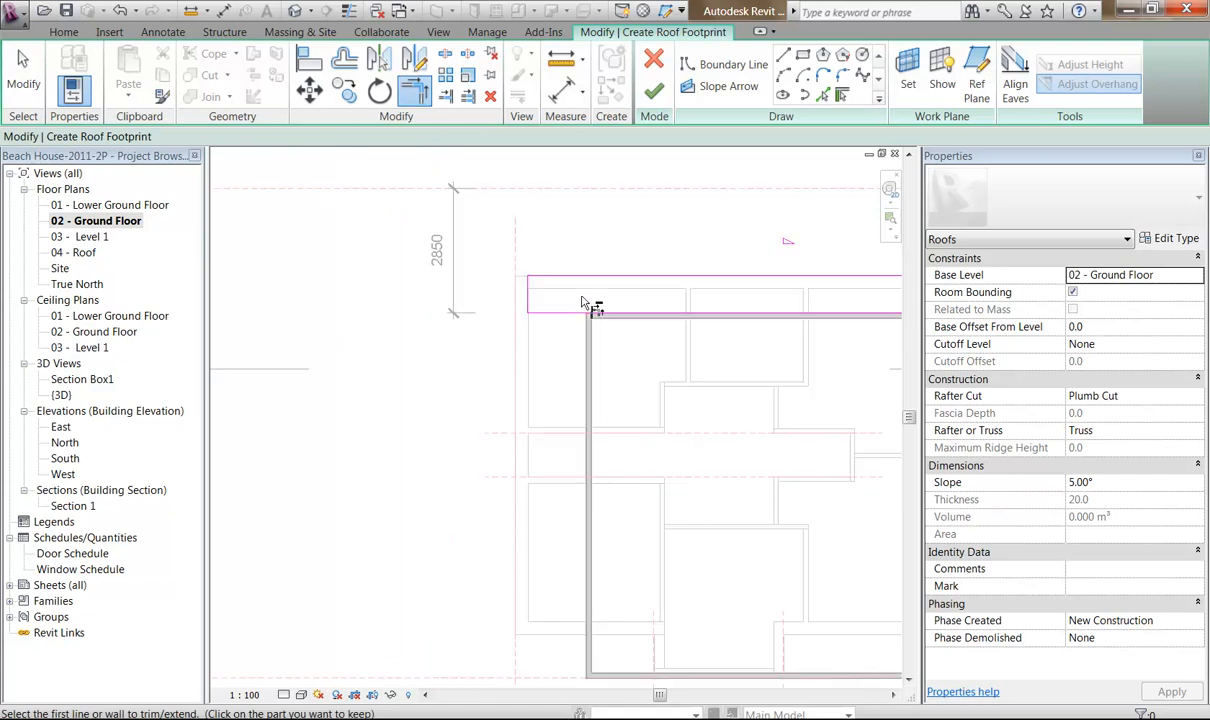
middle_drag(465, 337, 541, 339)
scroll(608, 332, up, 3)
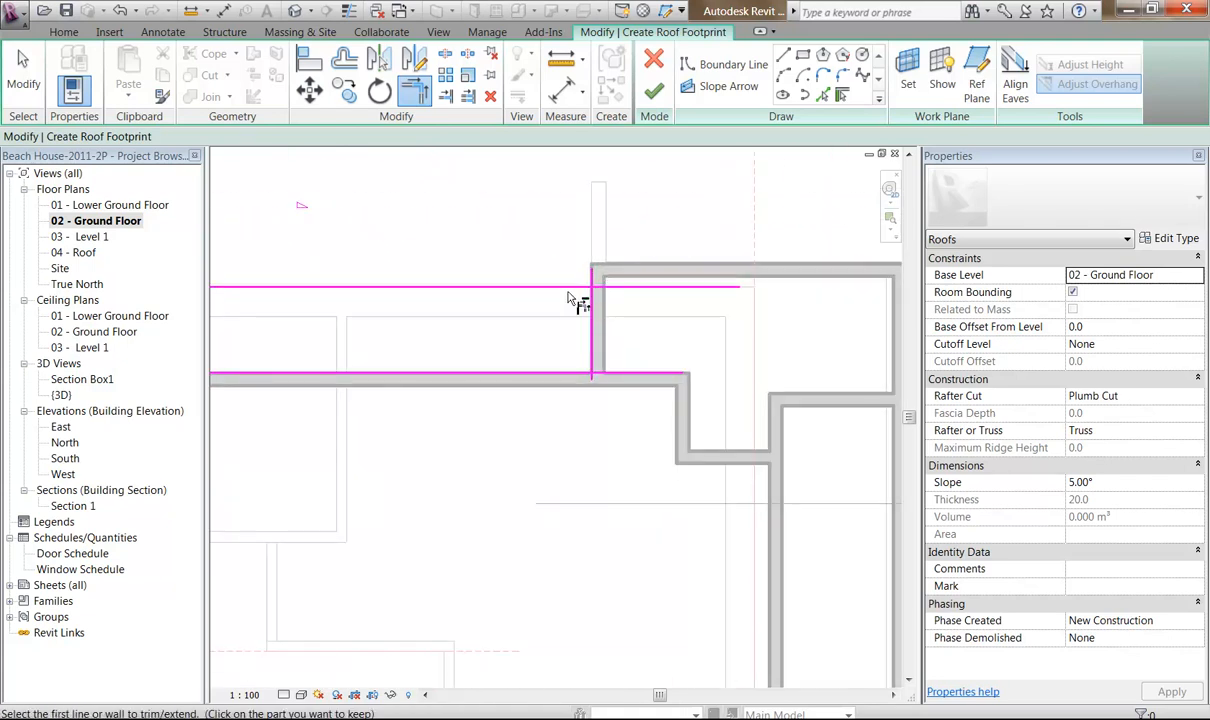
click(575, 290)
click(600, 315)
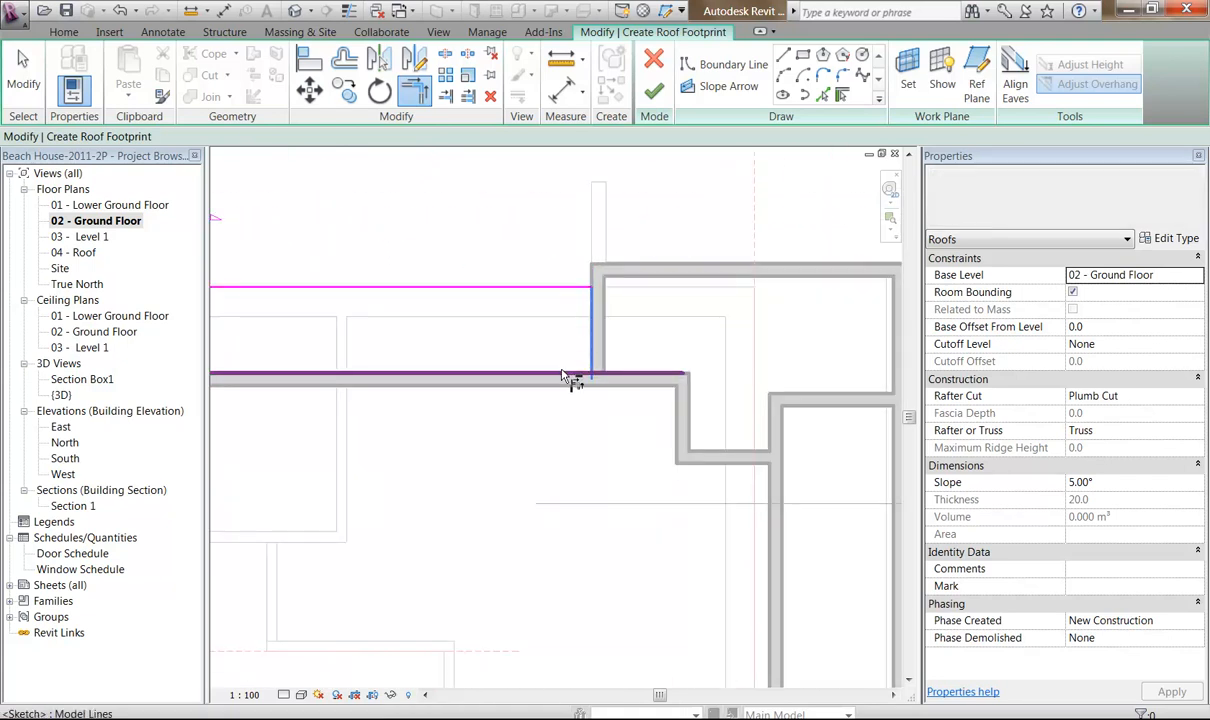
scroll(473, 343, down, 3)
middle_drag(341, 362, 613, 356)
scroll(548, 329, up, 2)
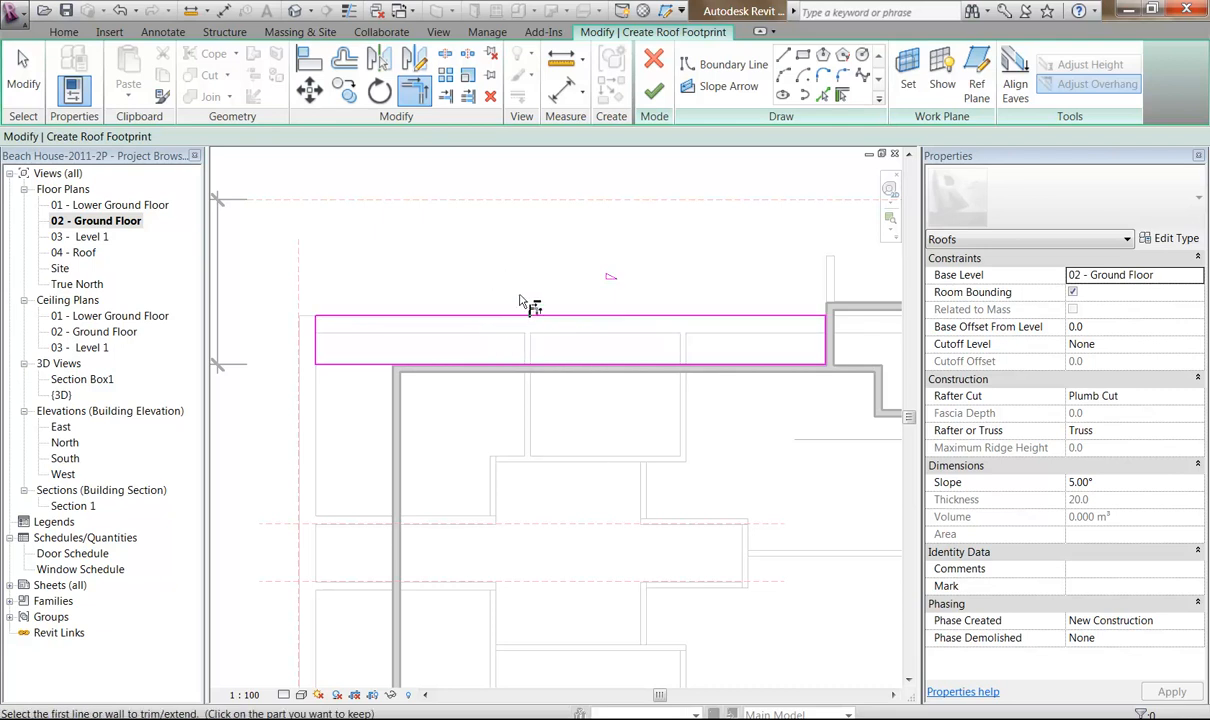
click(654, 92)
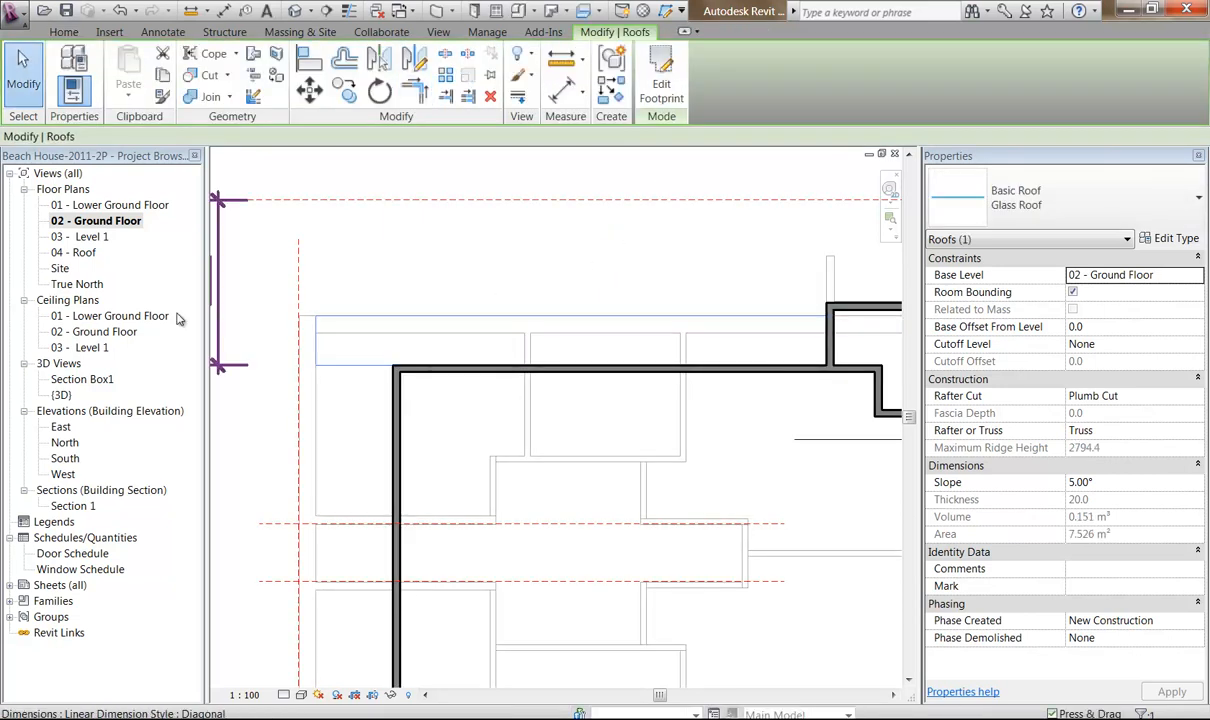
In the {3D} view, attach the top of the eastern 100 mm partition wall in the lower ground floor strip to the glass roof.
double_click(61, 395)
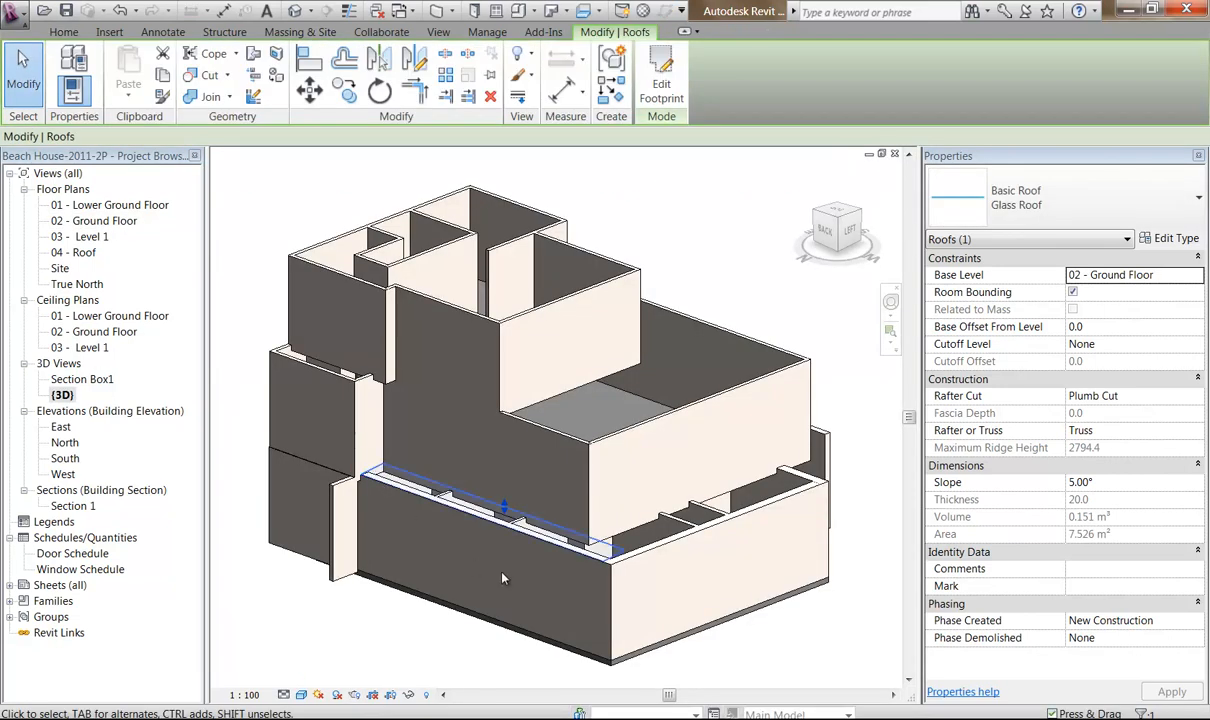
scroll(541, 598, up, 5)
scroll(541, 598, up, 6)
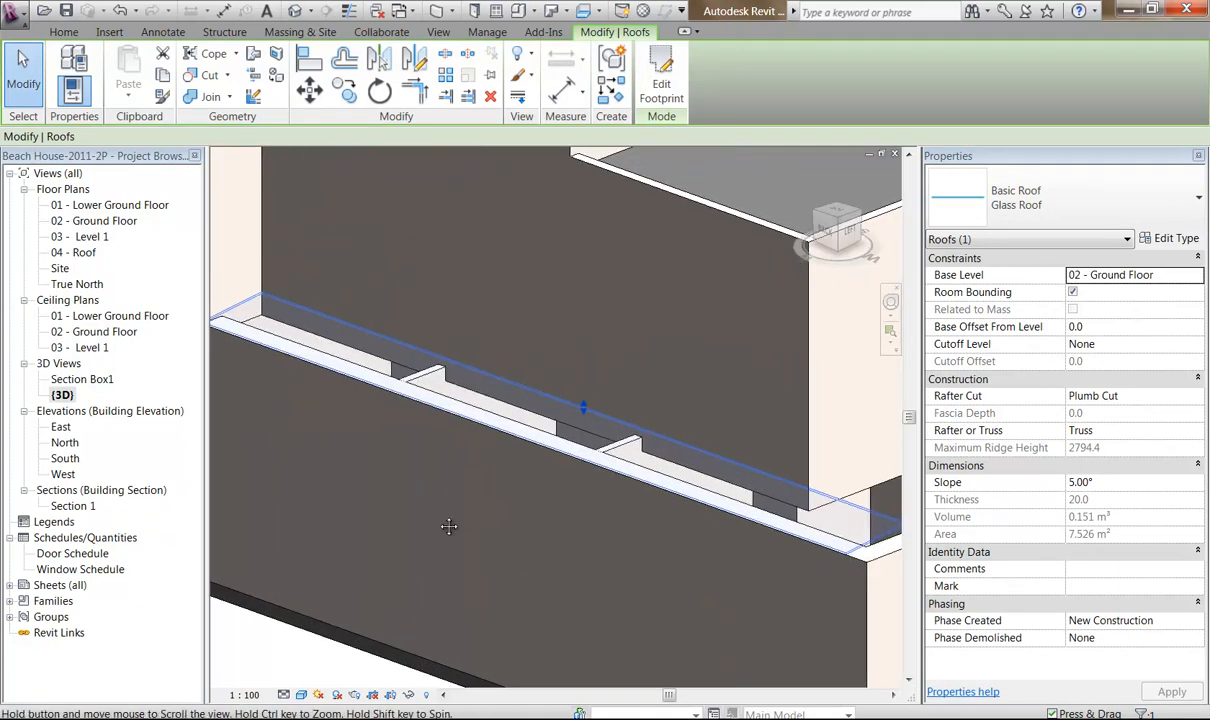
mouse_move(460, 540)
shift+middle_down()
mouse_move(432, 568)
mouse_move(427, 546)
mouse_move(440, 562)
mouse_move(345, 548)
mouse_move(398, 514)
mouse_move(373, 513)
mouse_move(400, 508)
mouse_move(446, 540)
shift+middle_up()
shift+middle_drag(537, 527, 422, 462)
key(Escape)
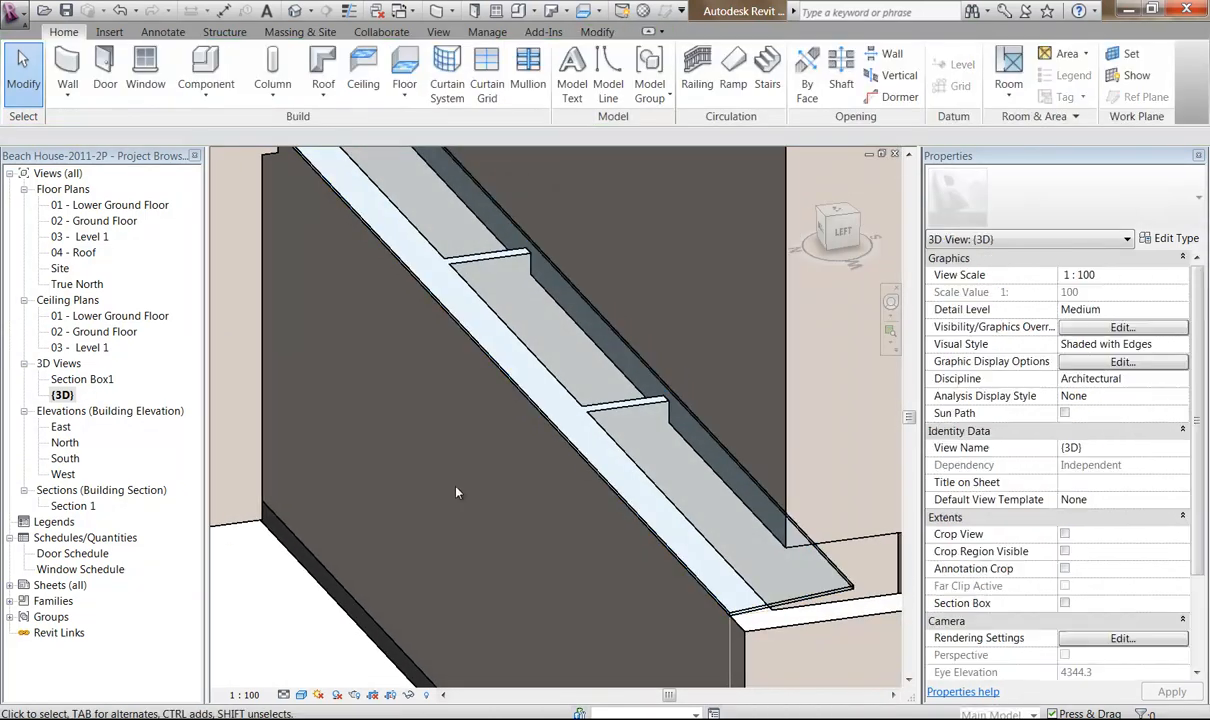
click(488, 258)
shift+middle_drag(488, 258, 532, 405)
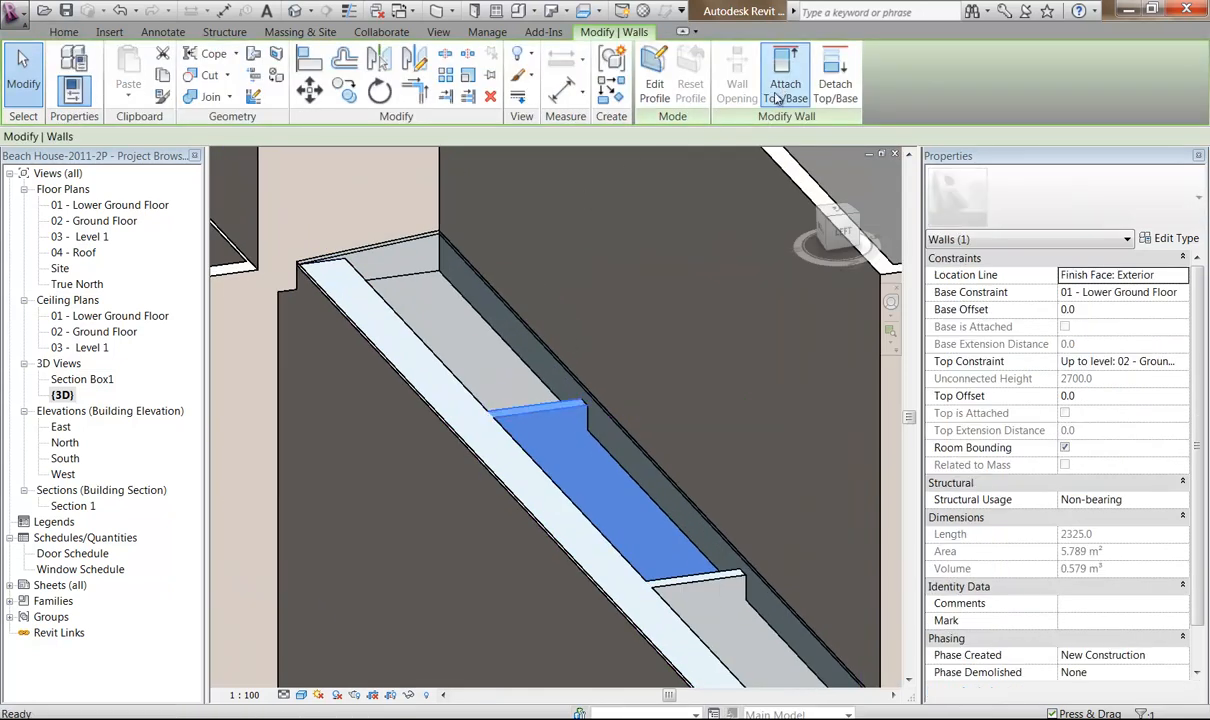
click(785, 80)
click(568, 455)
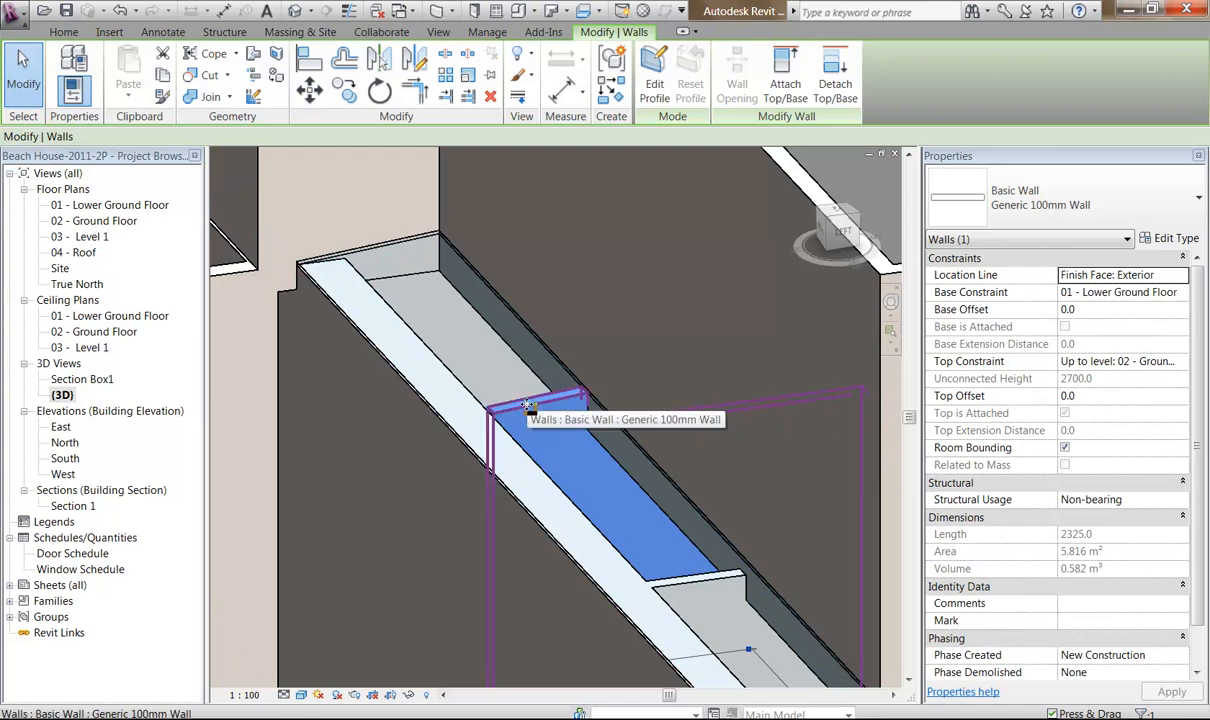
Examine from several angles how the top of the eastern partition wall meets the sloping glass roof.
shift+middle_drag(585, 283, 444, 389)
shift+middle_drag(428, 378, 518, 381)
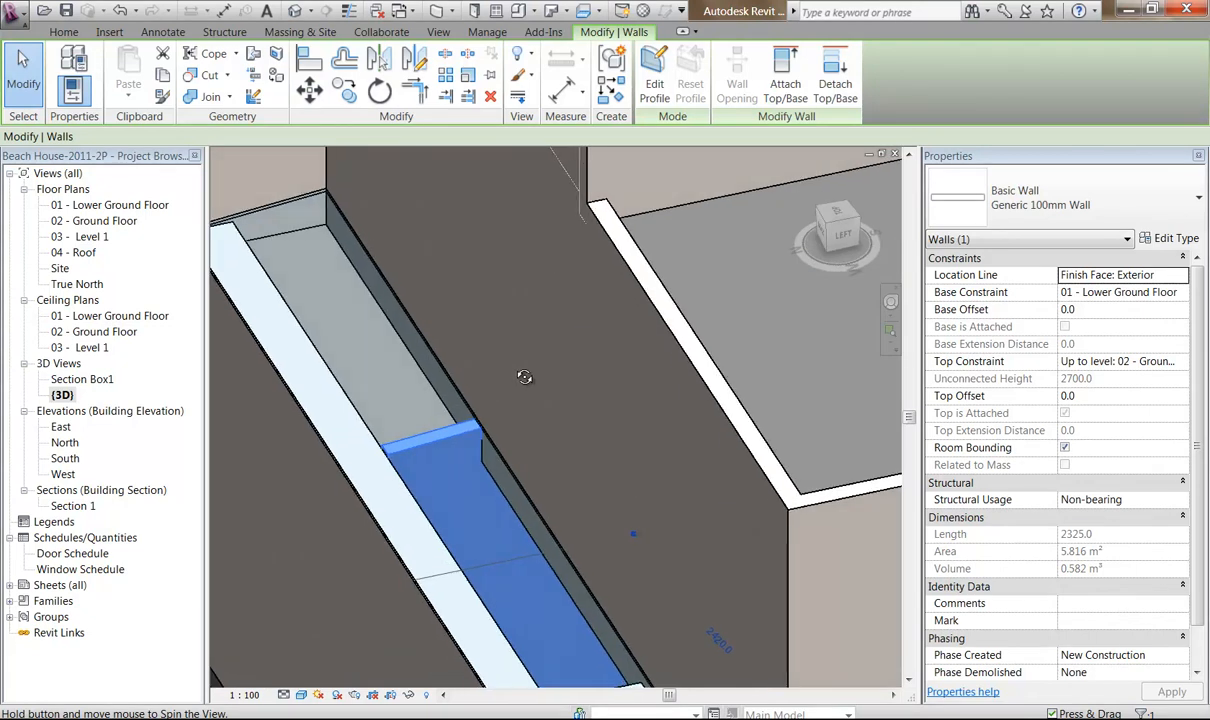
middle_drag(575, 425, 612, 339)
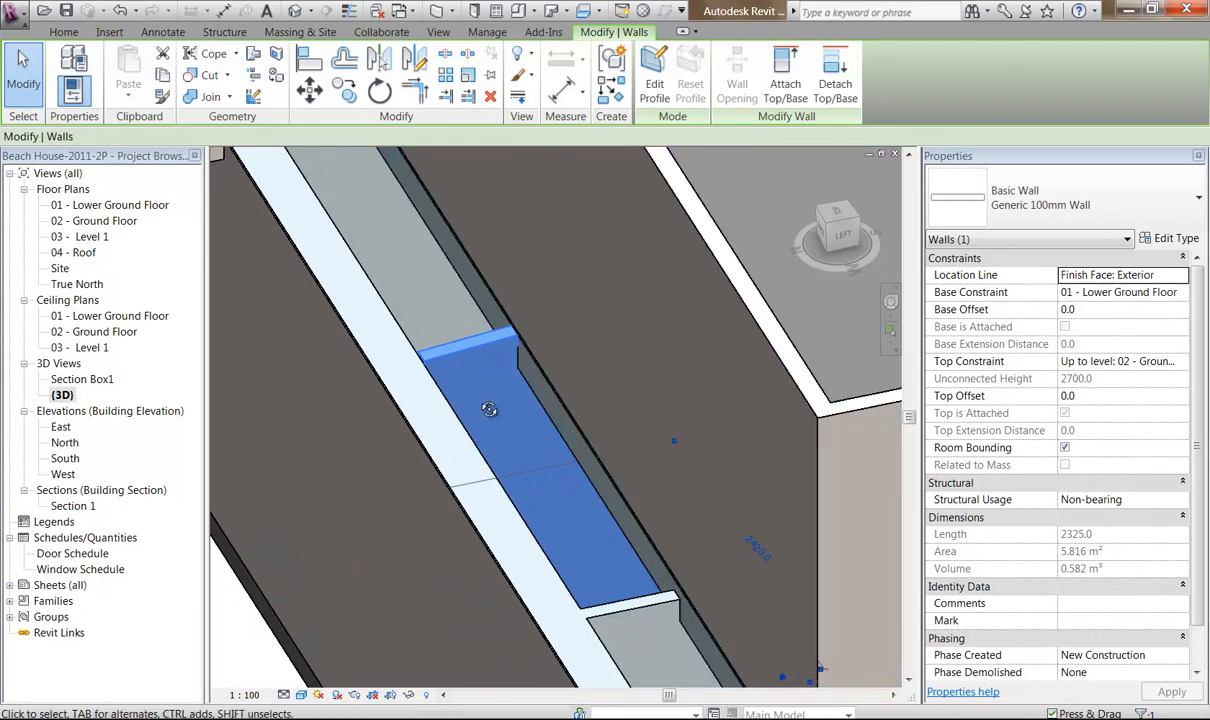
shift+middle_drag(483, 402, 524, 362)
scroll(520, 362, up, 1)
key(Escape)
scroll(479, 308, up, 2)
scroll(481, 312, down, 4)
mouse_move(491, 338)
shift+middle_down()
mouse_move(455, 358)
mouse_move(488, 359)
shift+middle_up()
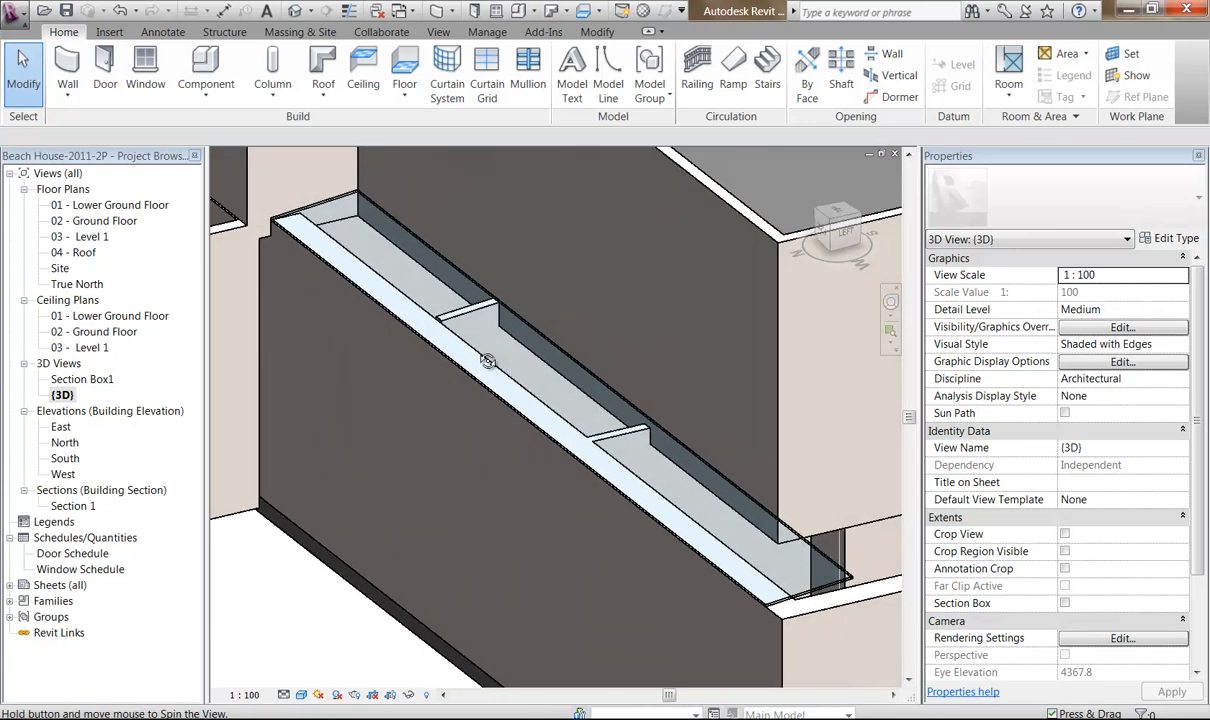
scroll(441, 320, up, 3)
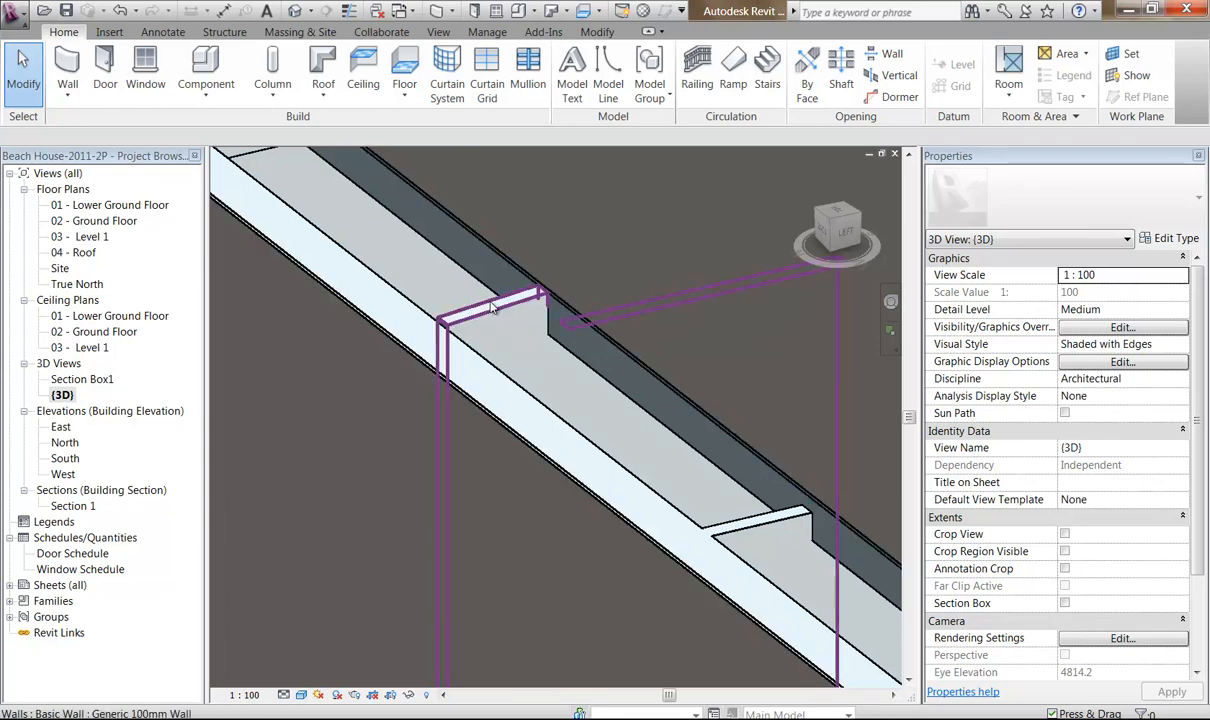
scroll(491, 307, down, 2)
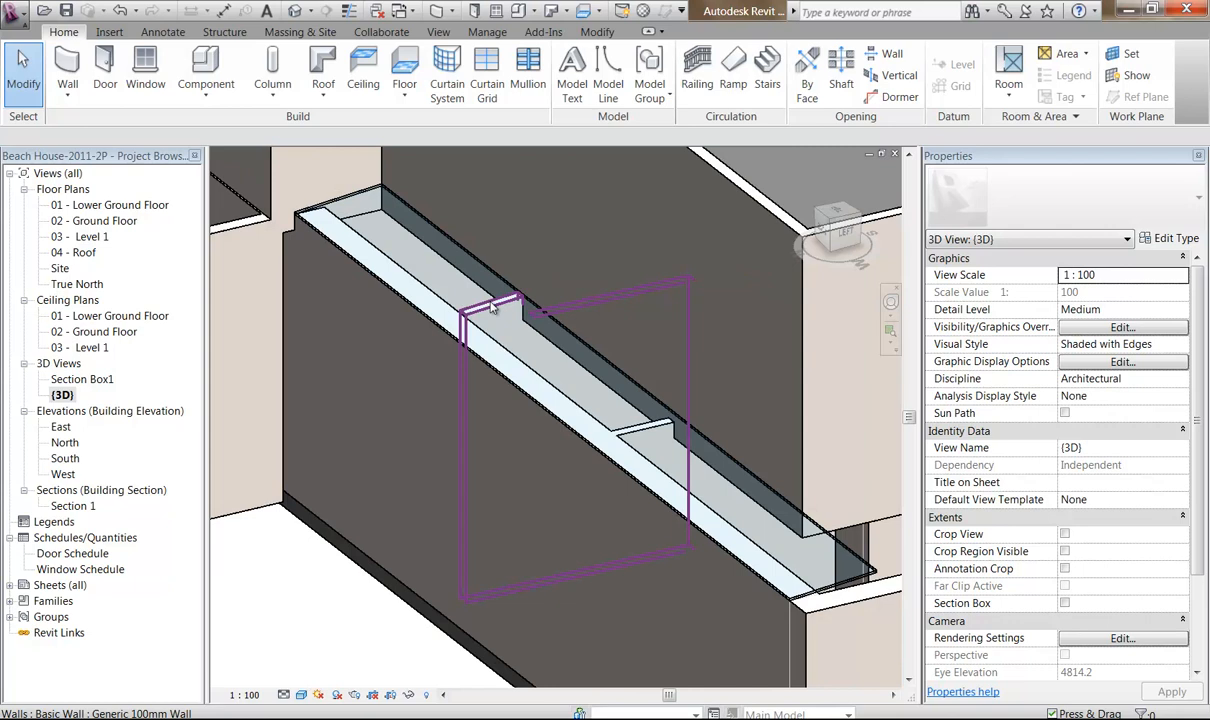
scroll(491, 307, up, 2)
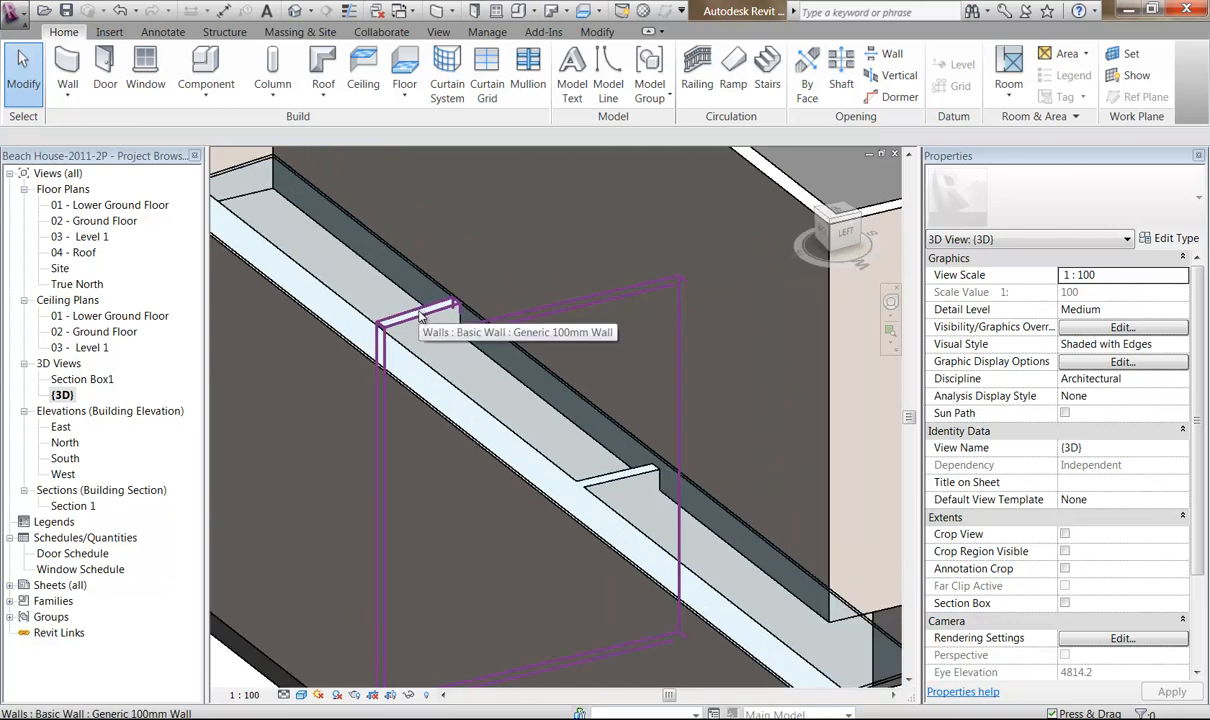
Attach the top of the western 100 mm partition wall in the strip to the glass roof.
click(613, 428)
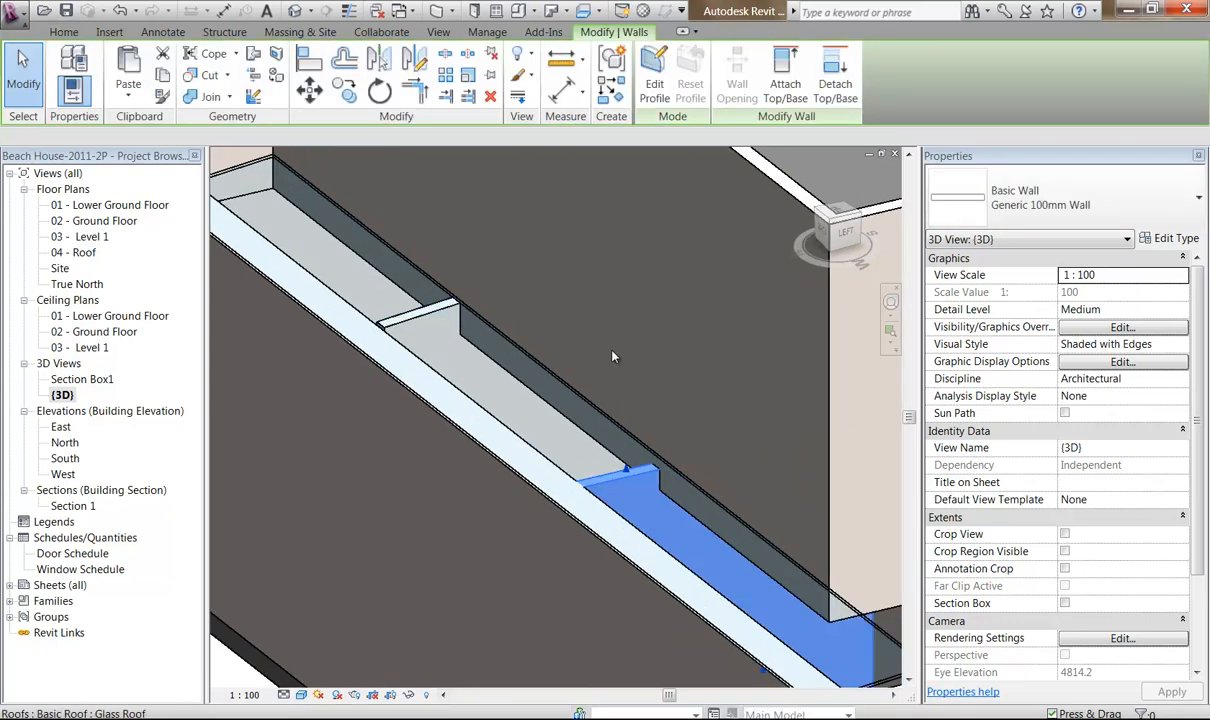
click(785, 80)
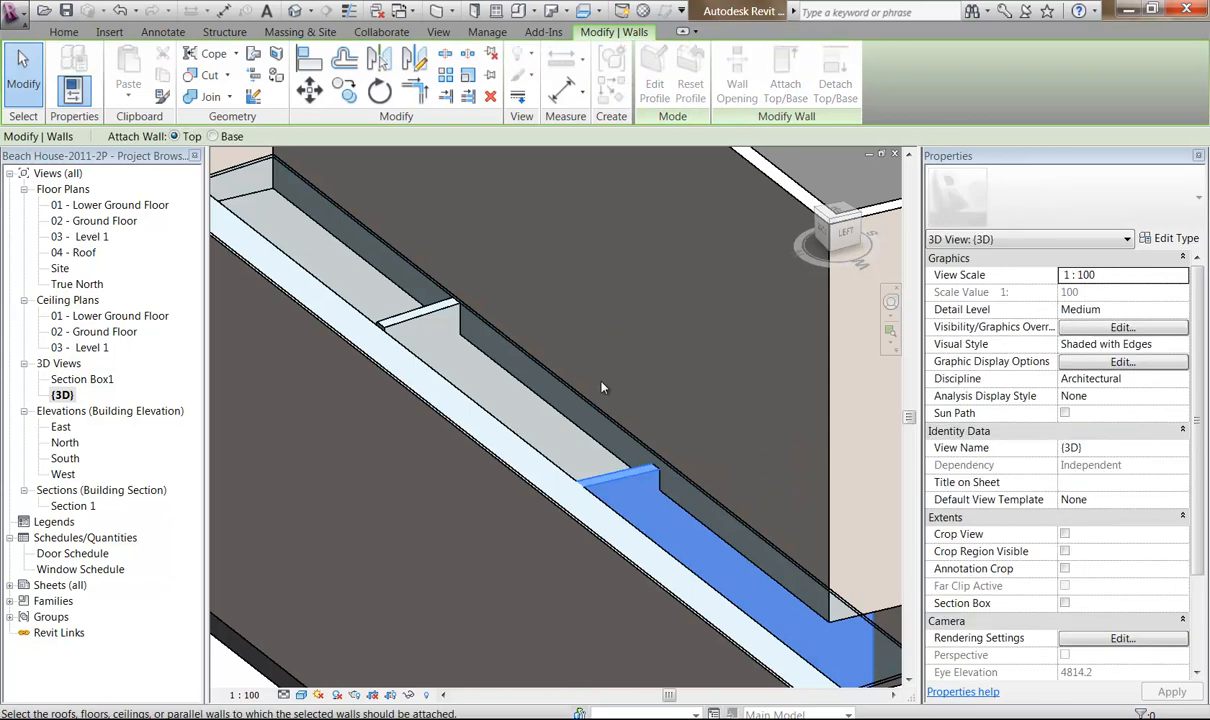
click(660, 565)
middle_drag(577, 376, 510, 372)
scroll(505, 365, up, 2)
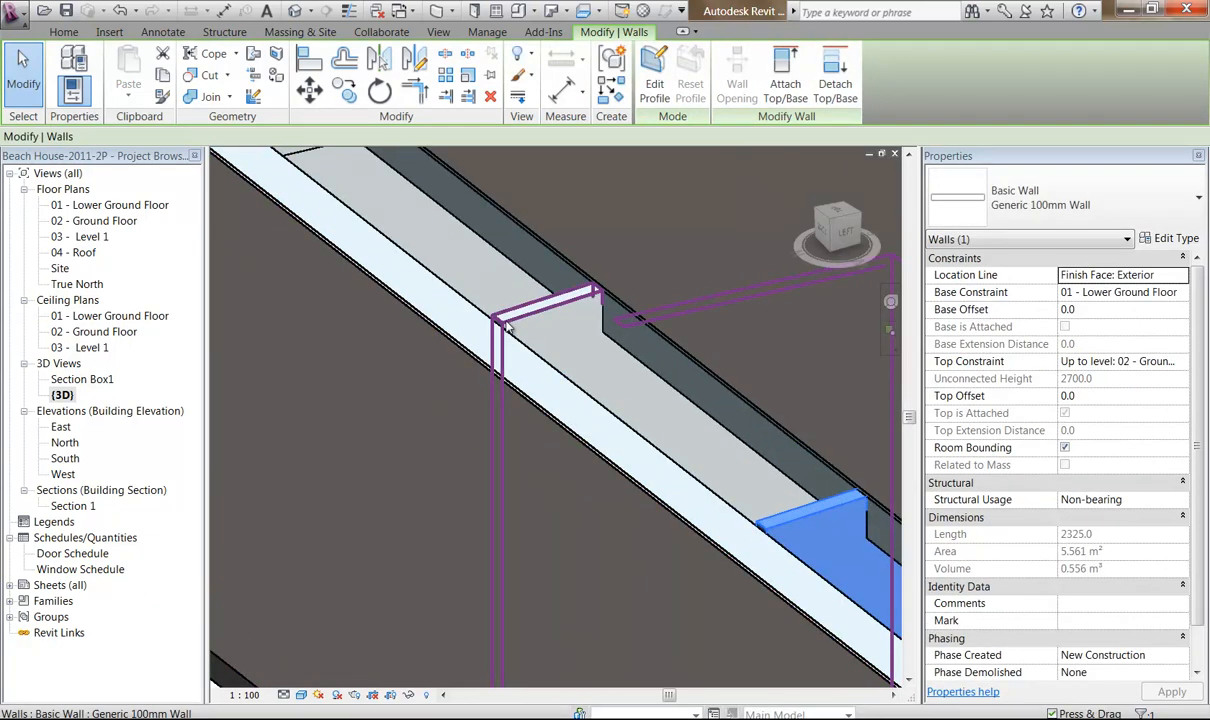
Attach the top of the lower ground floor's 290 mm north wall to the glass roof.
scroll(465, 298, up, 3)
click(460, 294)
scroll(372, 372, down, 4)
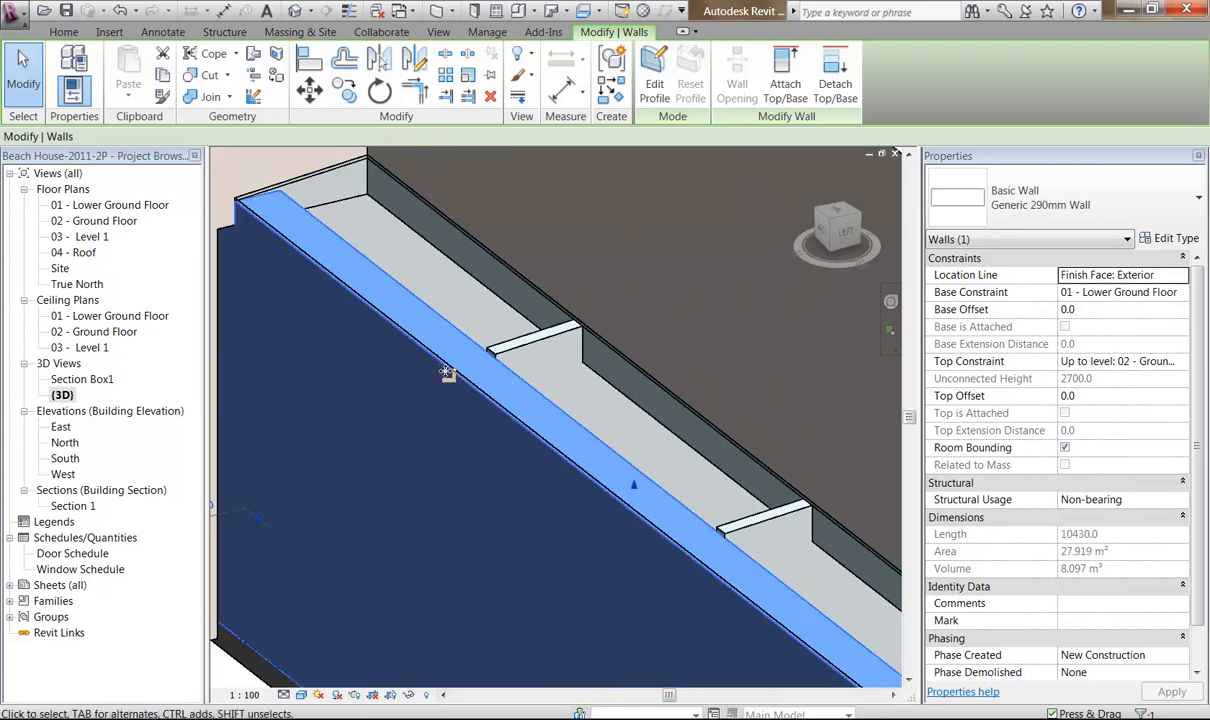
click(785, 85)
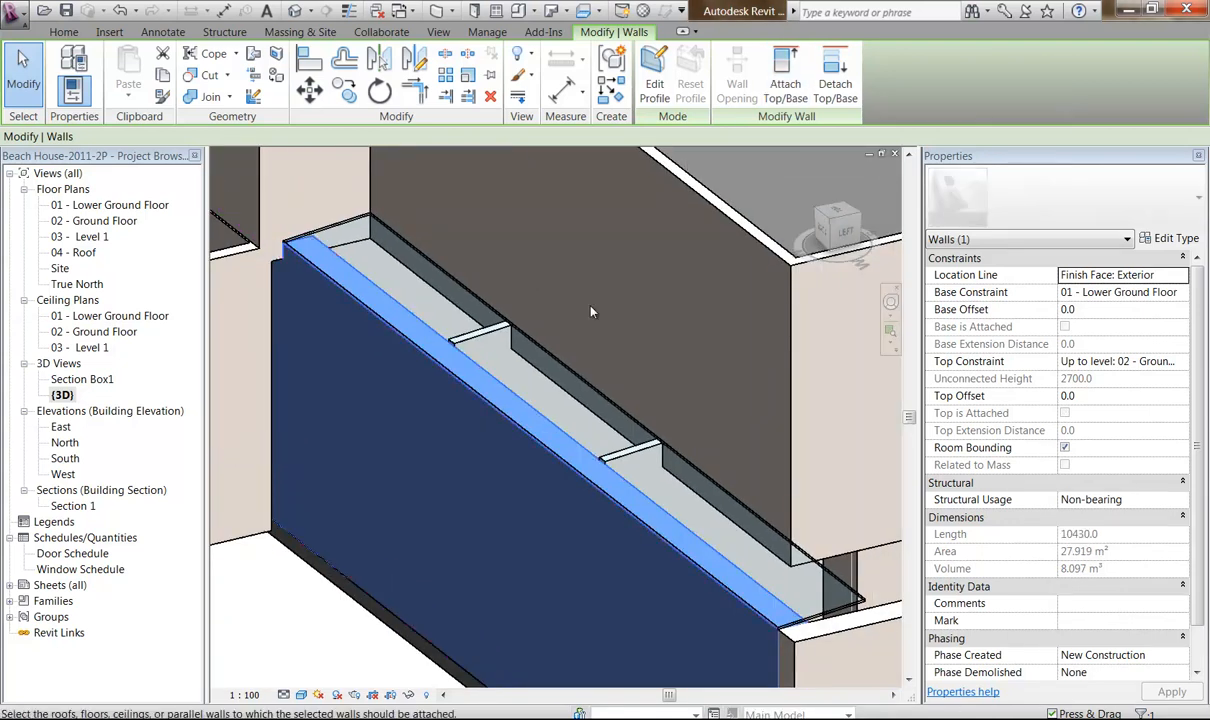
click(562, 367)
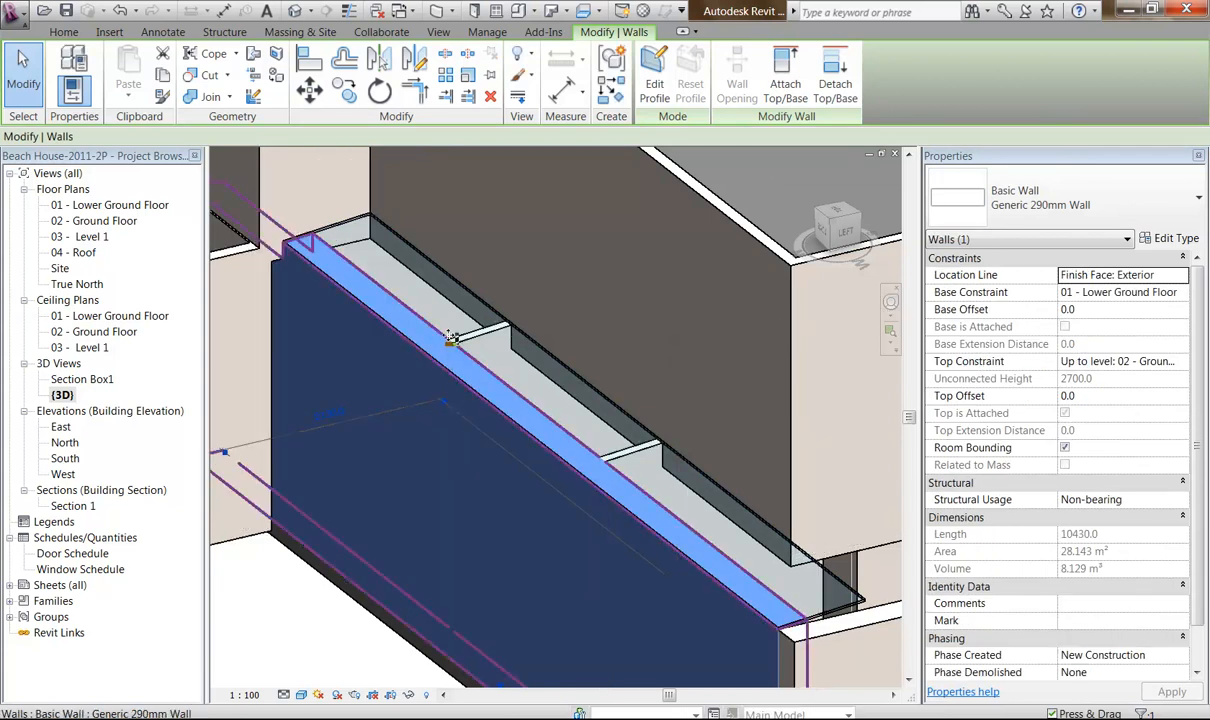
key(Escape)
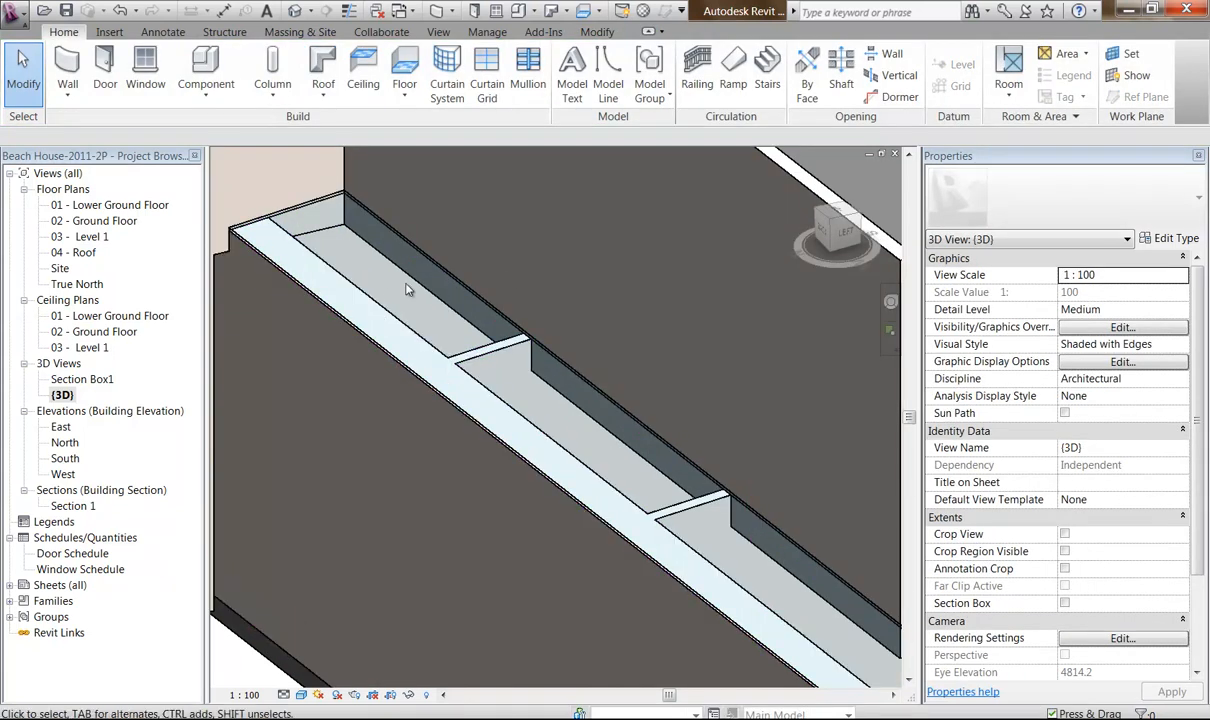
Inspect the glass roof's west end and the uncovered strip along the lower ground floor's west wall.
scroll(390, 280, down, 2)
middle_drag(600, 384, 493, 297)
scroll(493, 297, down, 2)
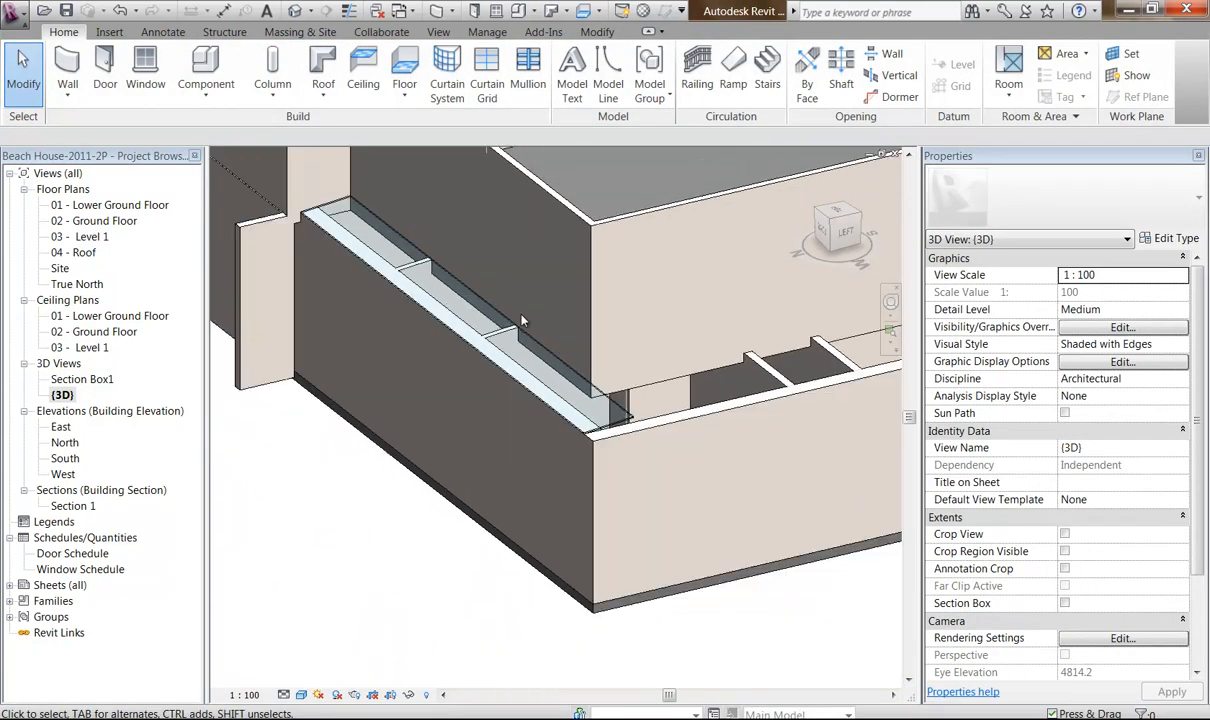
scroll(522, 363, up, 3)
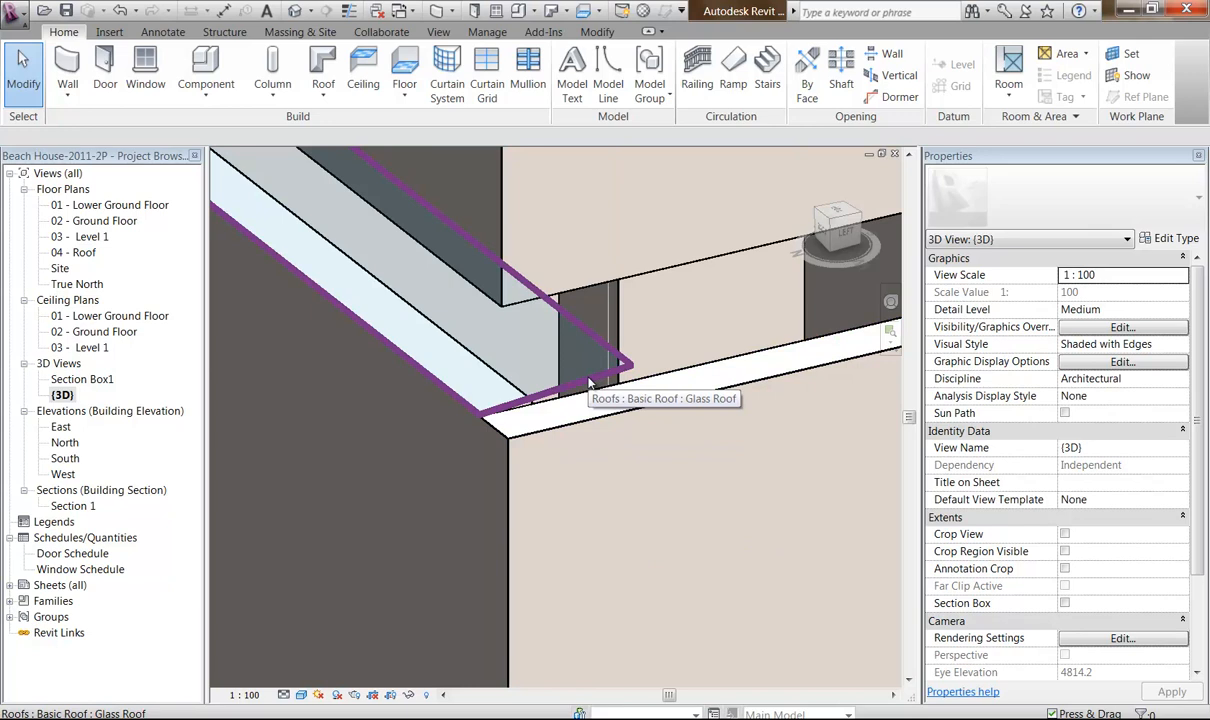
scroll(600, 370, down, 3)
middle_drag(620, 352, 568, 443)
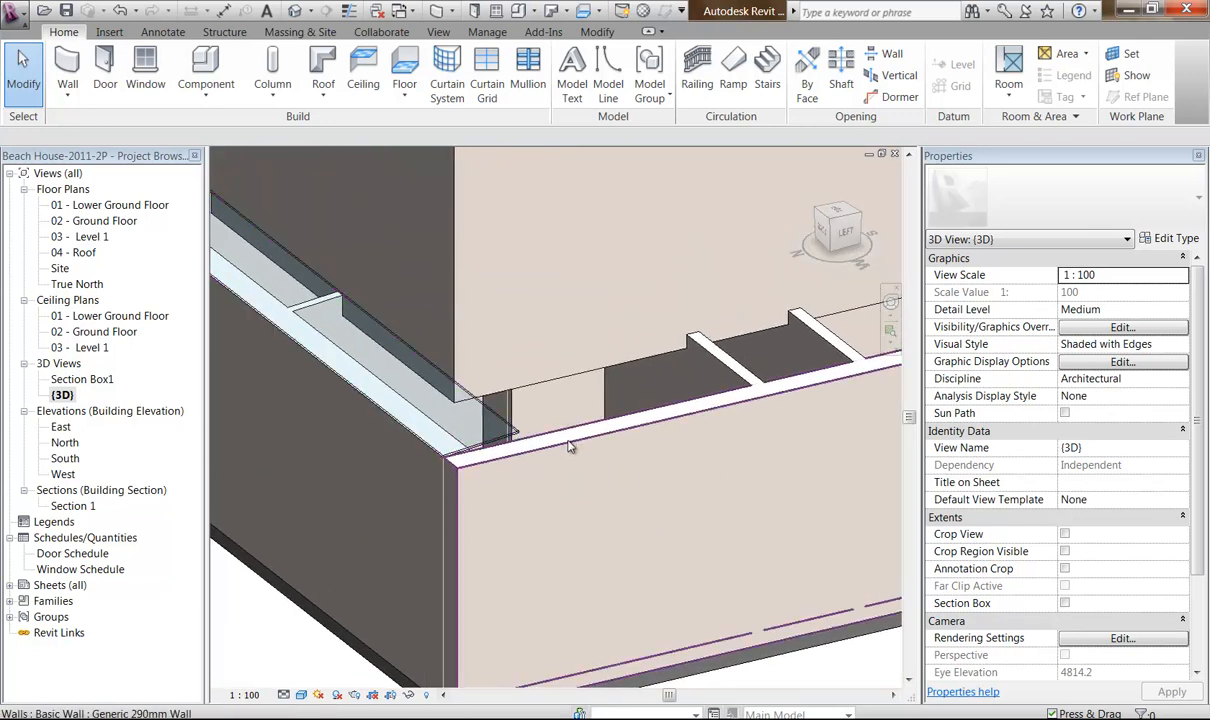
scroll(500, 305, down, 2)
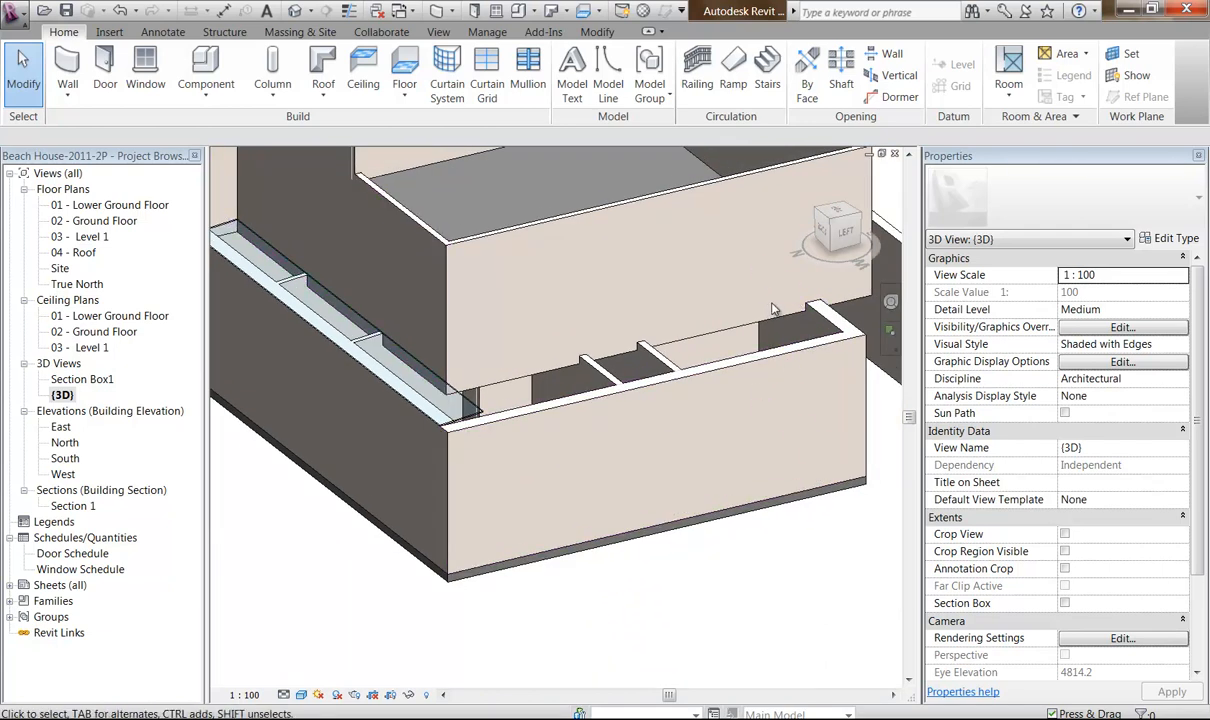
scroll(566, 325, down, 3)
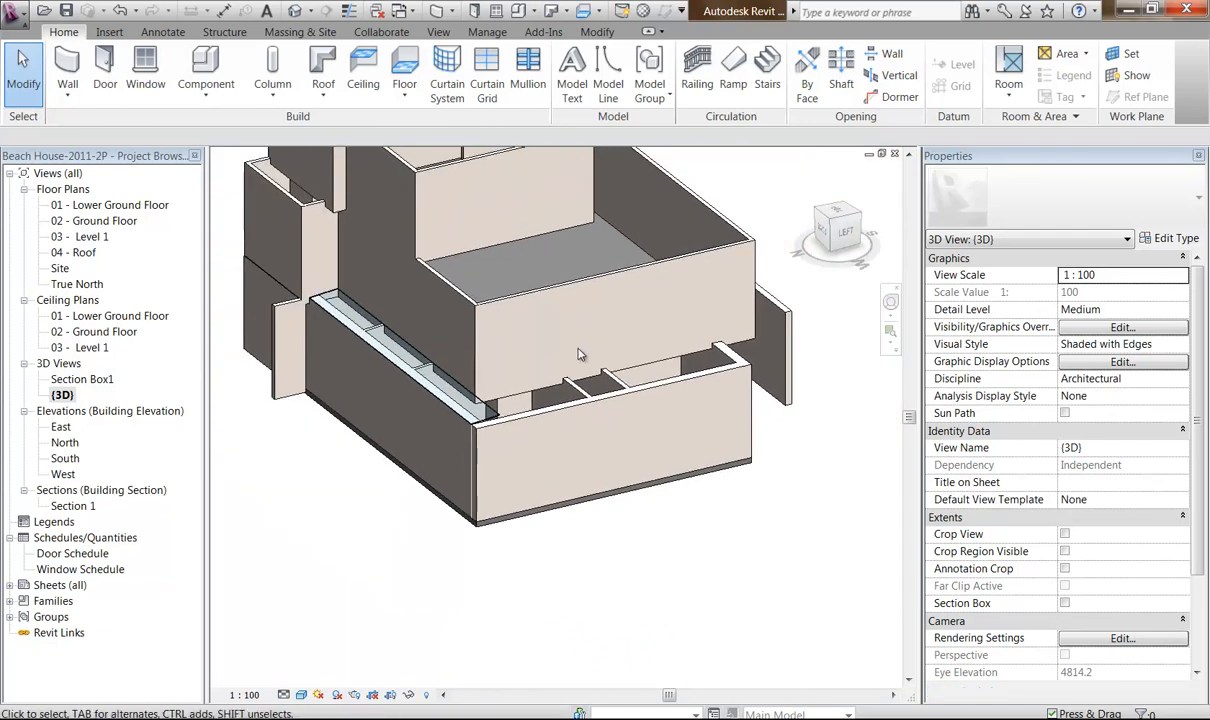
scroll(578, 354, up, 2)
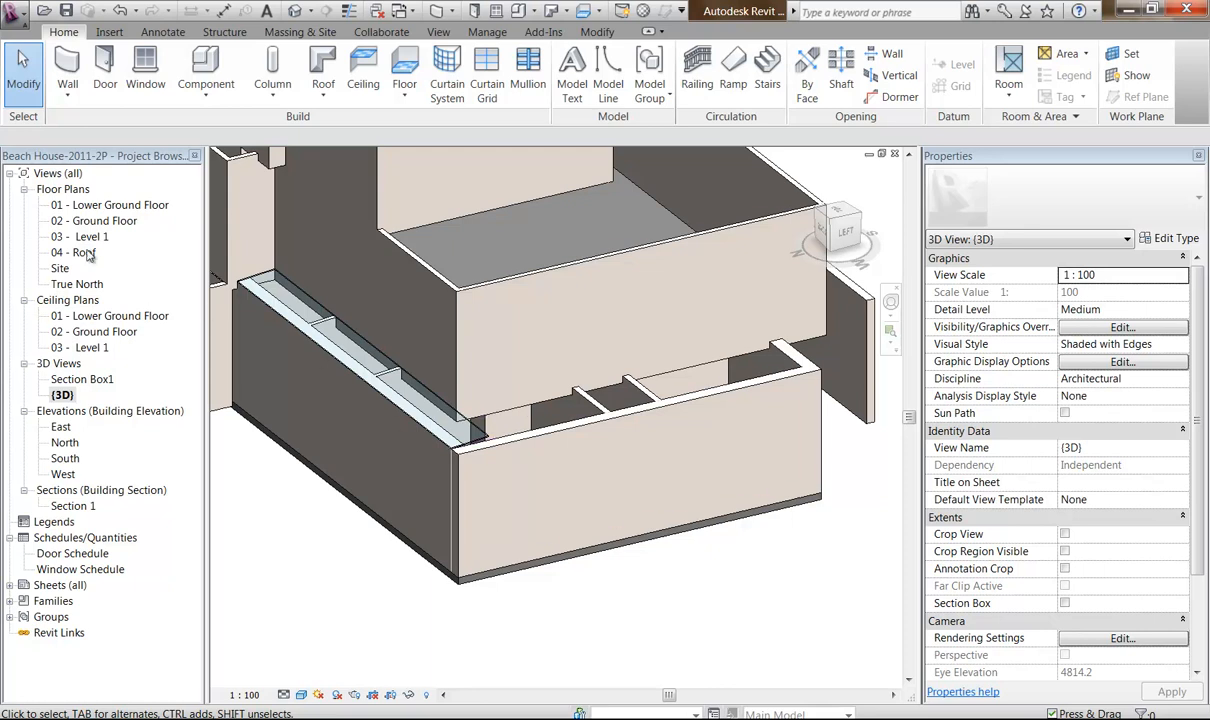
In the 02 - Ground Floor plan, start a floor sketch and add a boundary line along the ground floor's west wall using Pick Walls.
double_click(90, 219)
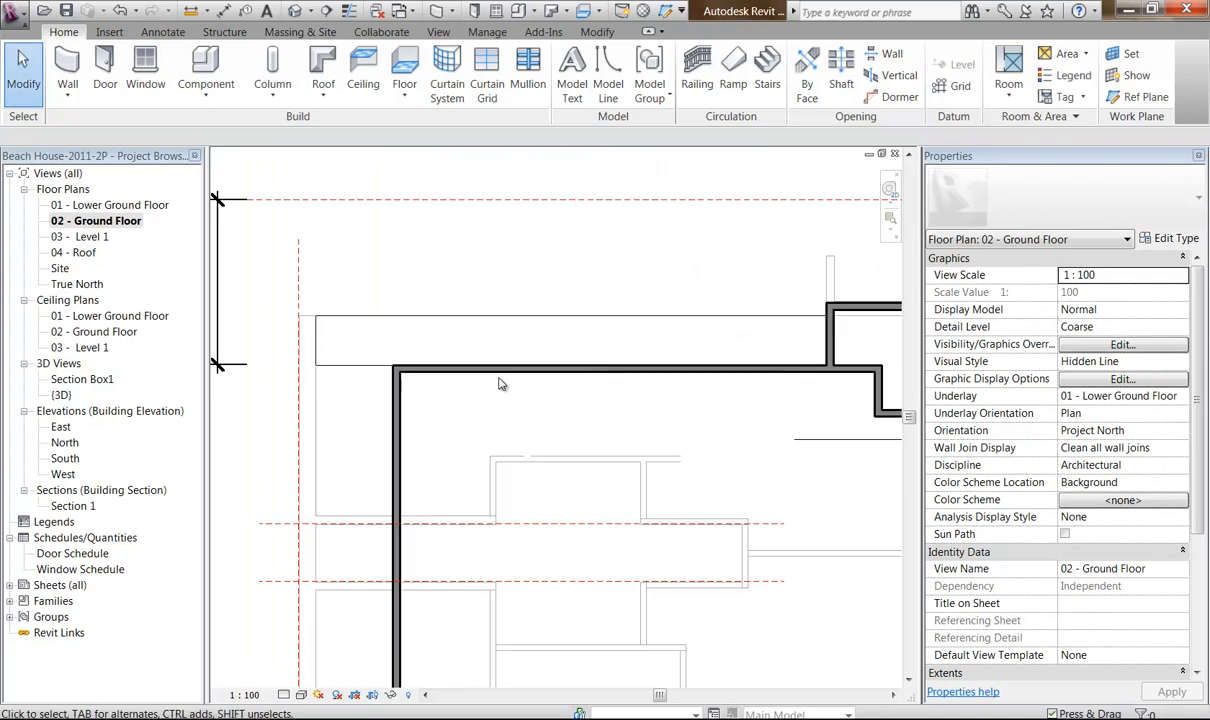
middle_drag(480, 394, 528, 293)
scroll(524, 299, down, 2)
scroll(500, 323, up, 2)
middle_drag(535, 366, 519, 356)
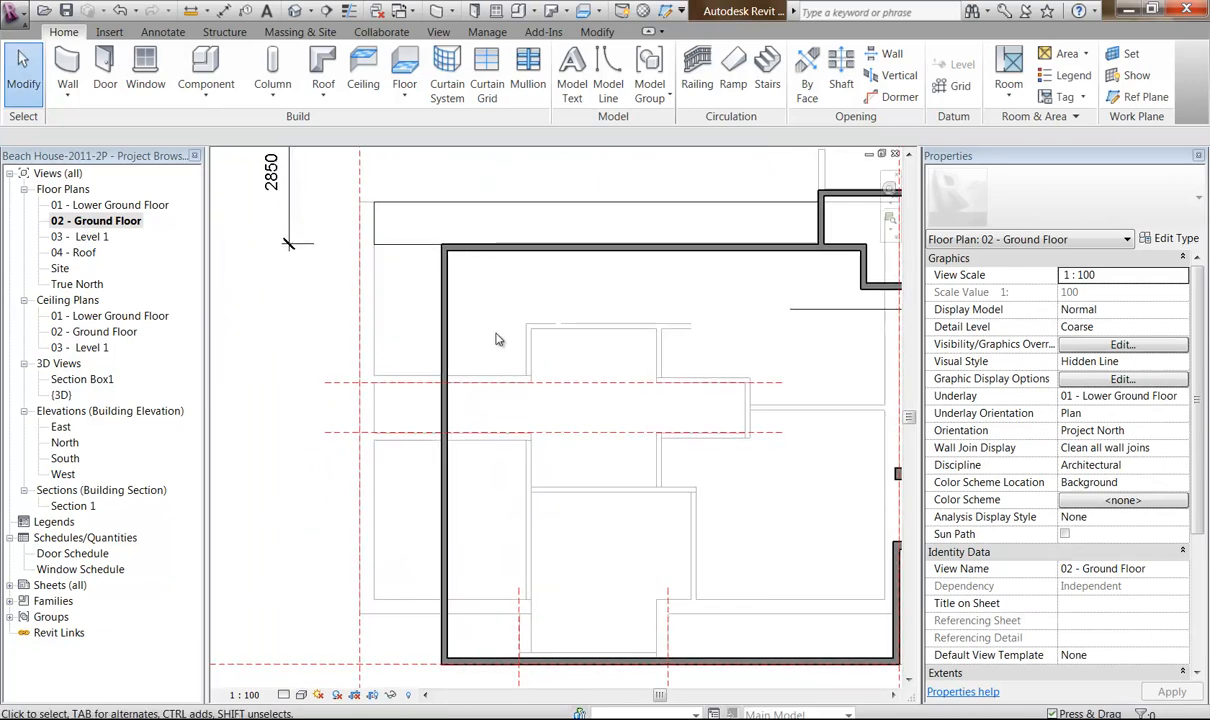
click(484, 234)
click(519, 294)
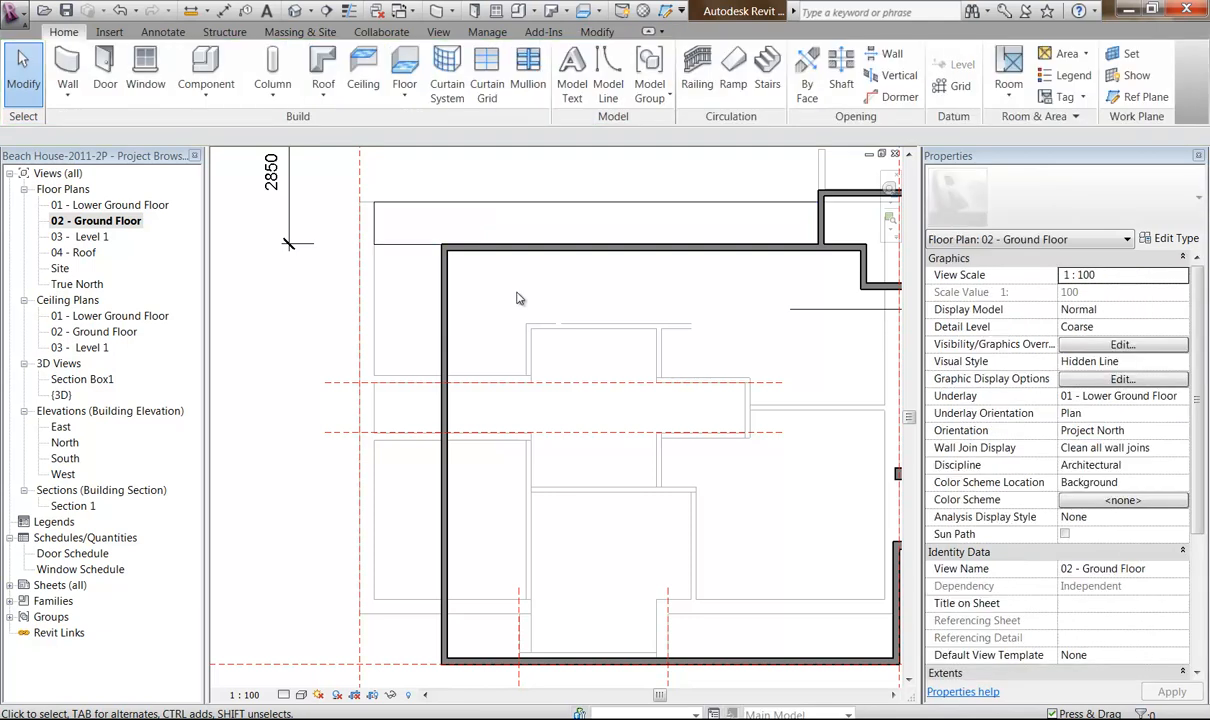
click(404, 64)
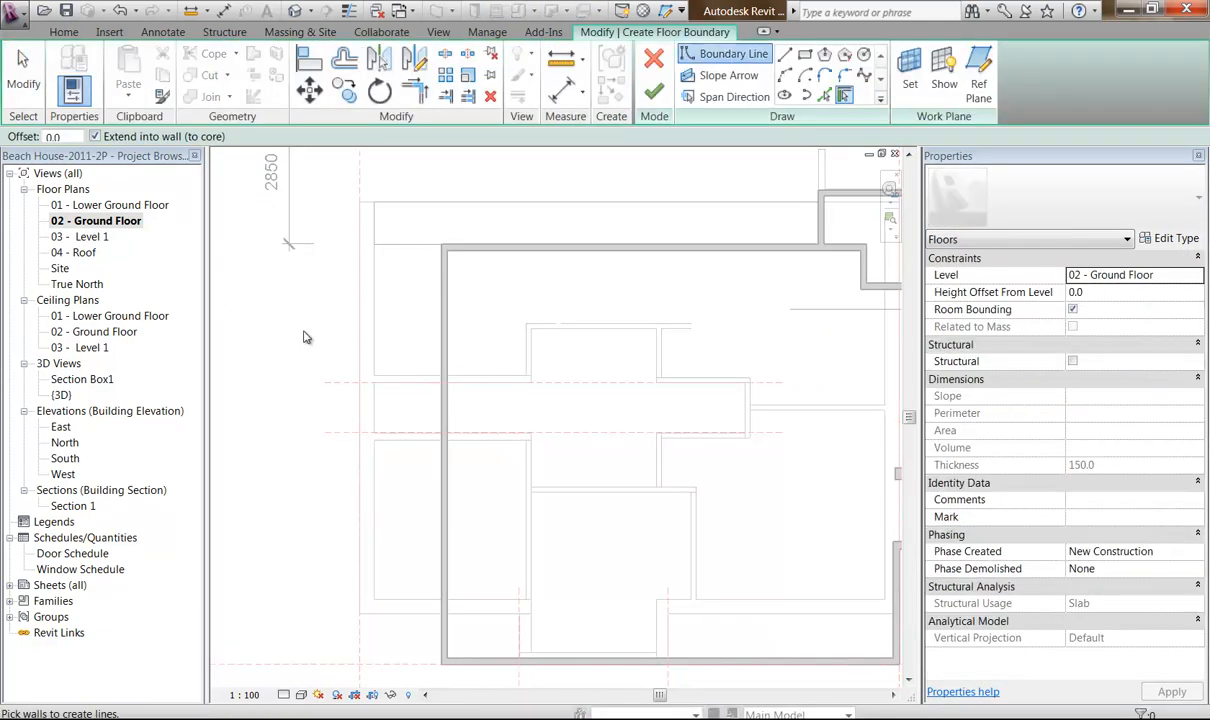
click(438, 321)
scroll(375, 481, up, 3)
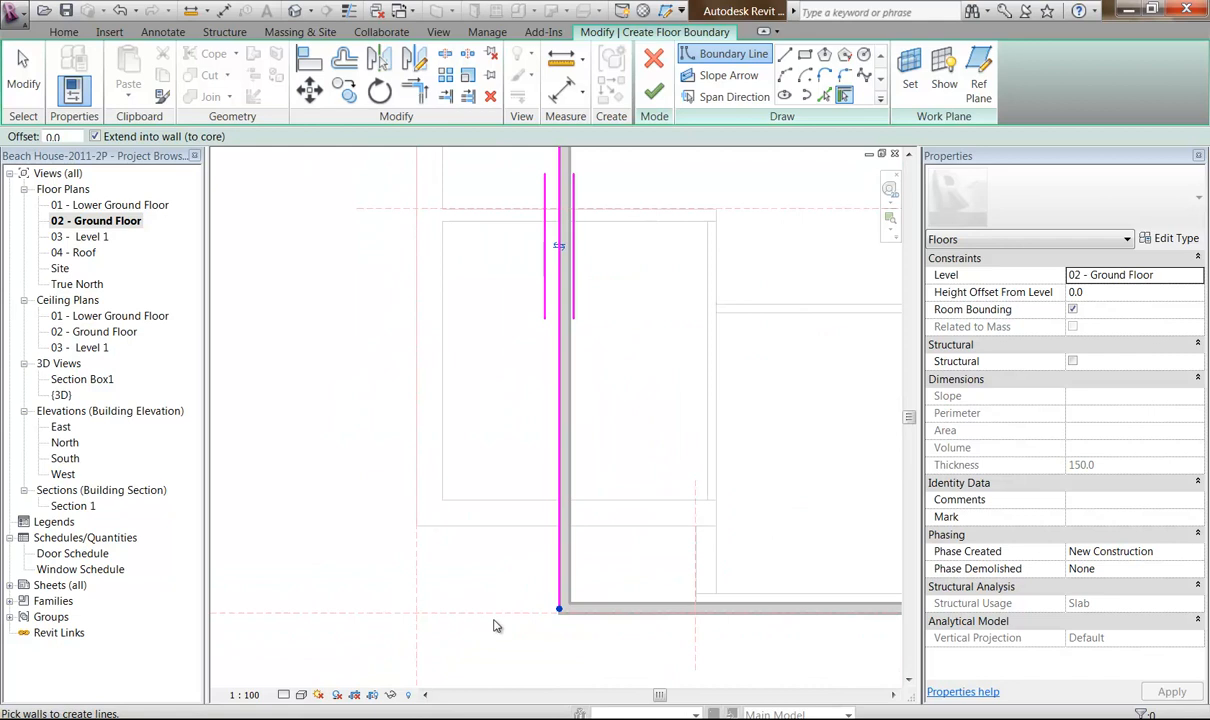
scroll(470, 590, down, 3)
middle_drag(410, 555, 452, 556)
scroll(416, 607, up, 2)
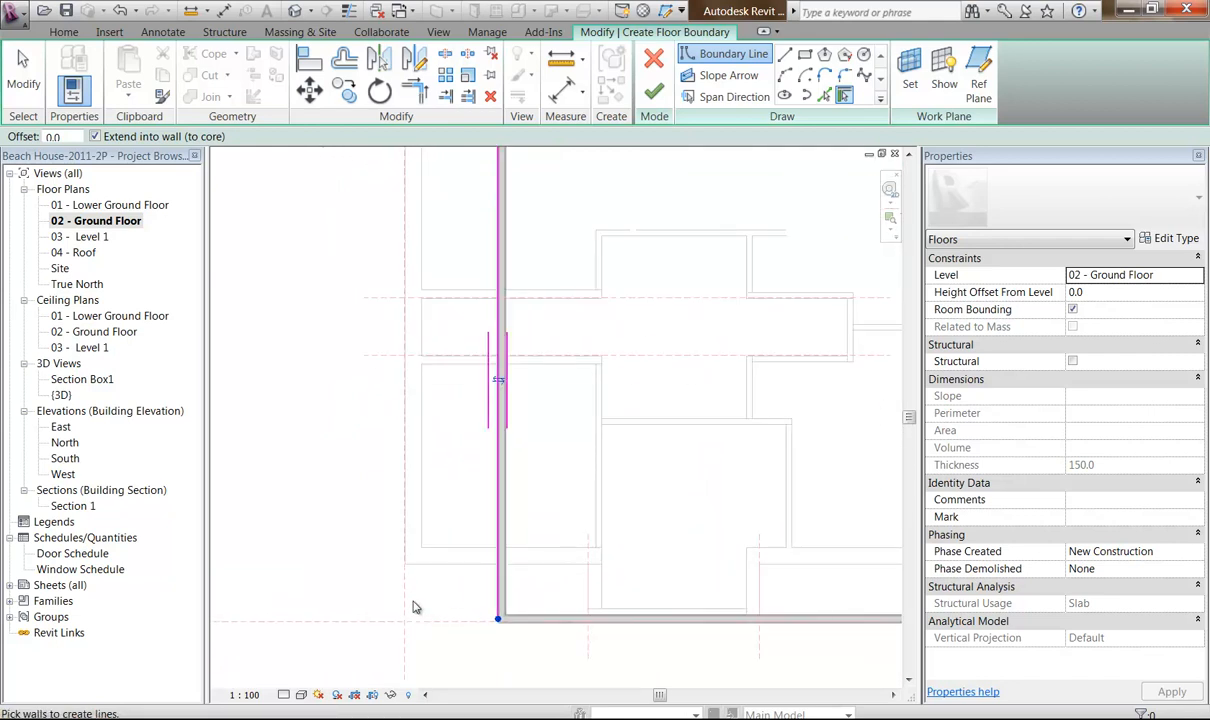
Add floor boundary lines along the ground floor's north and south walls using Pick Walls.
scroll(416, 607, down, 2)
middle_drag(413, 601, 410, 572)
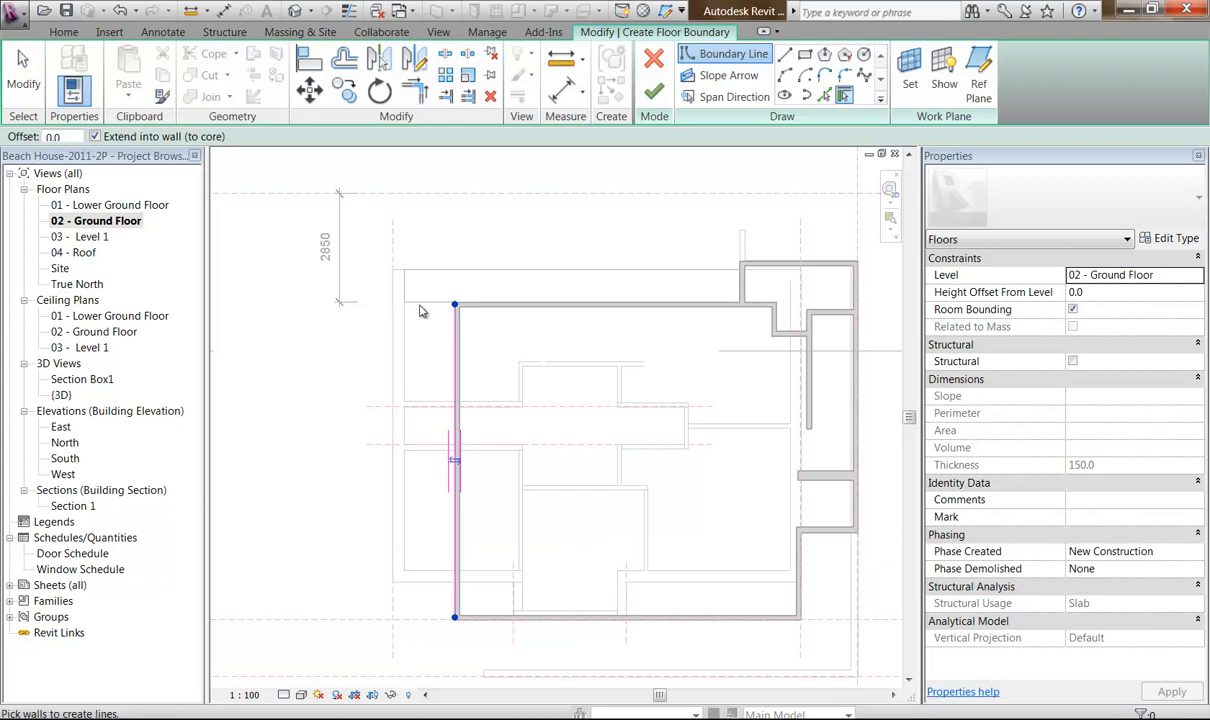
click(824, 95)
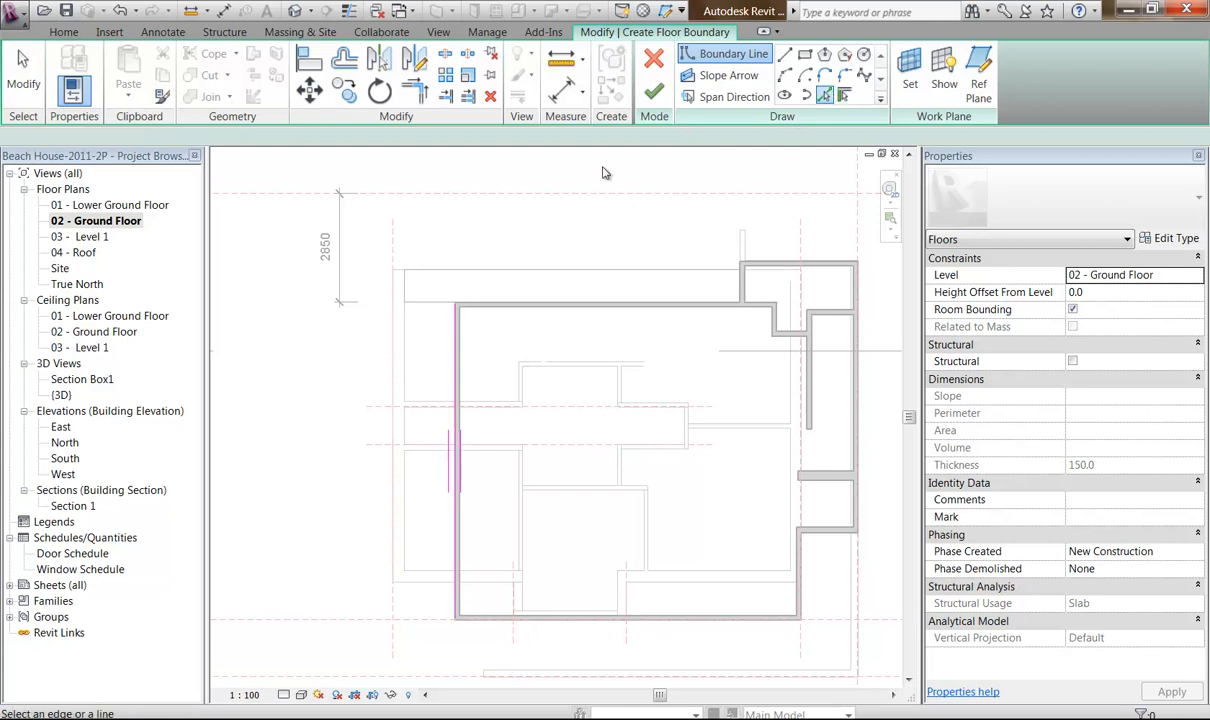
scroll(445, 290, up, 2)
scroll(453, 293, up, 3)
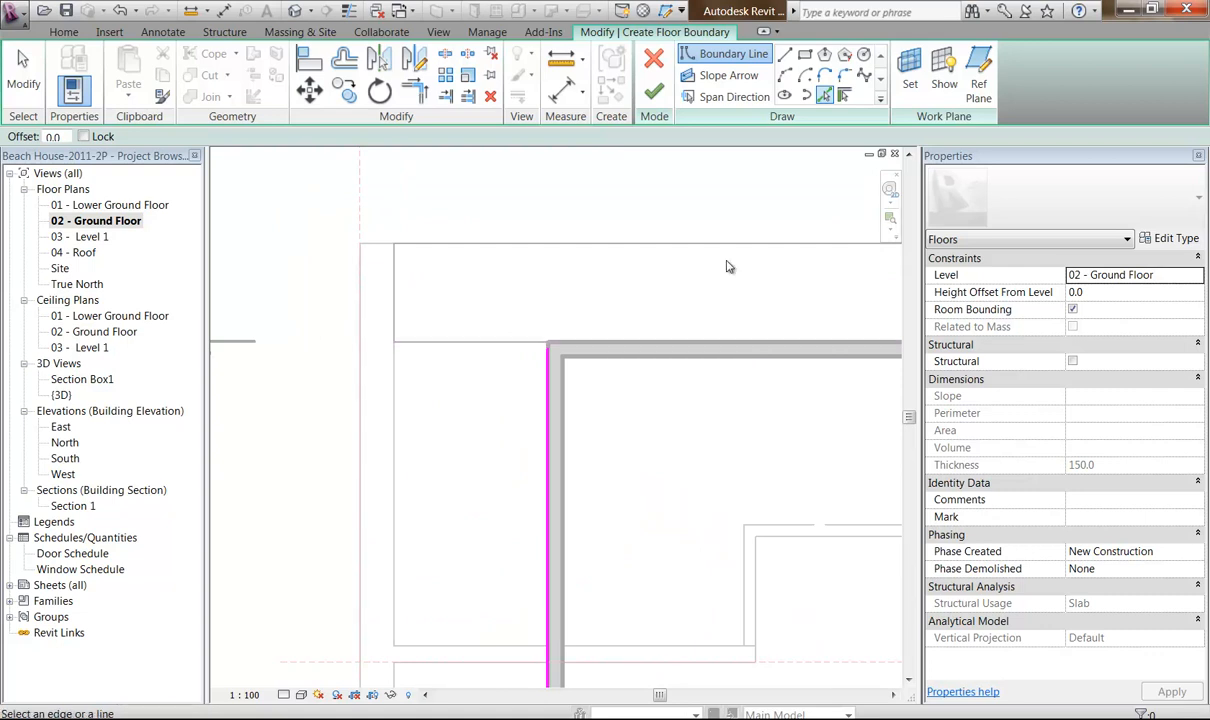
click(844, 97)
click(650, 345)
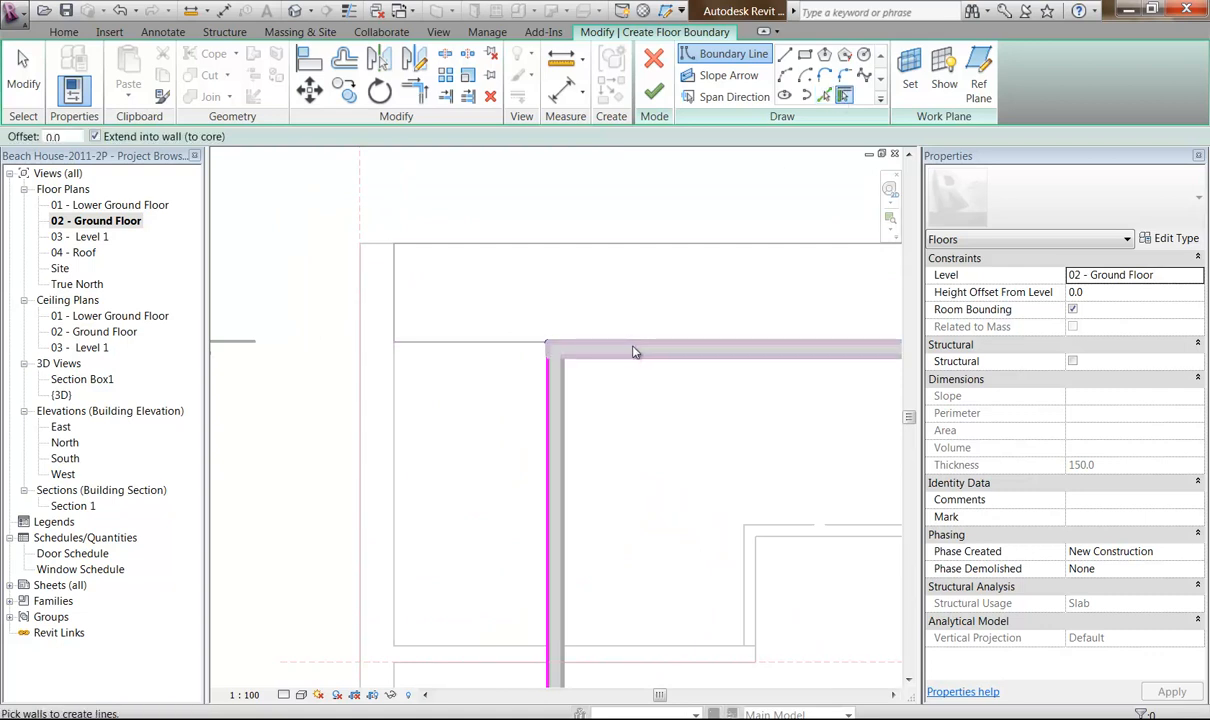
scroll(445, 350, down, 4)
scroll(427, 437, up, 4)
click(505, 430)
scroll(540, 330, down, 3)
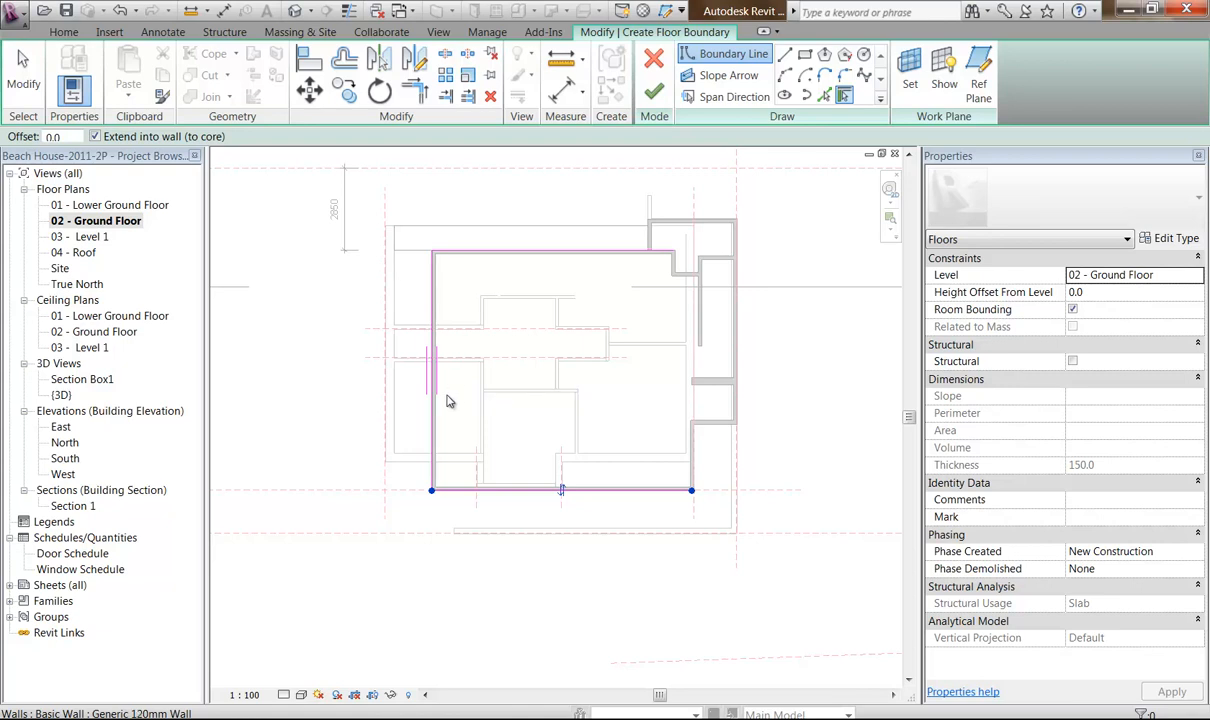
Using Pick Lines with a 2280 mm offset, add a floor boundary line outside and parallel to the west wall.
scroll(385, 275, up, 3)
click(824, 96)
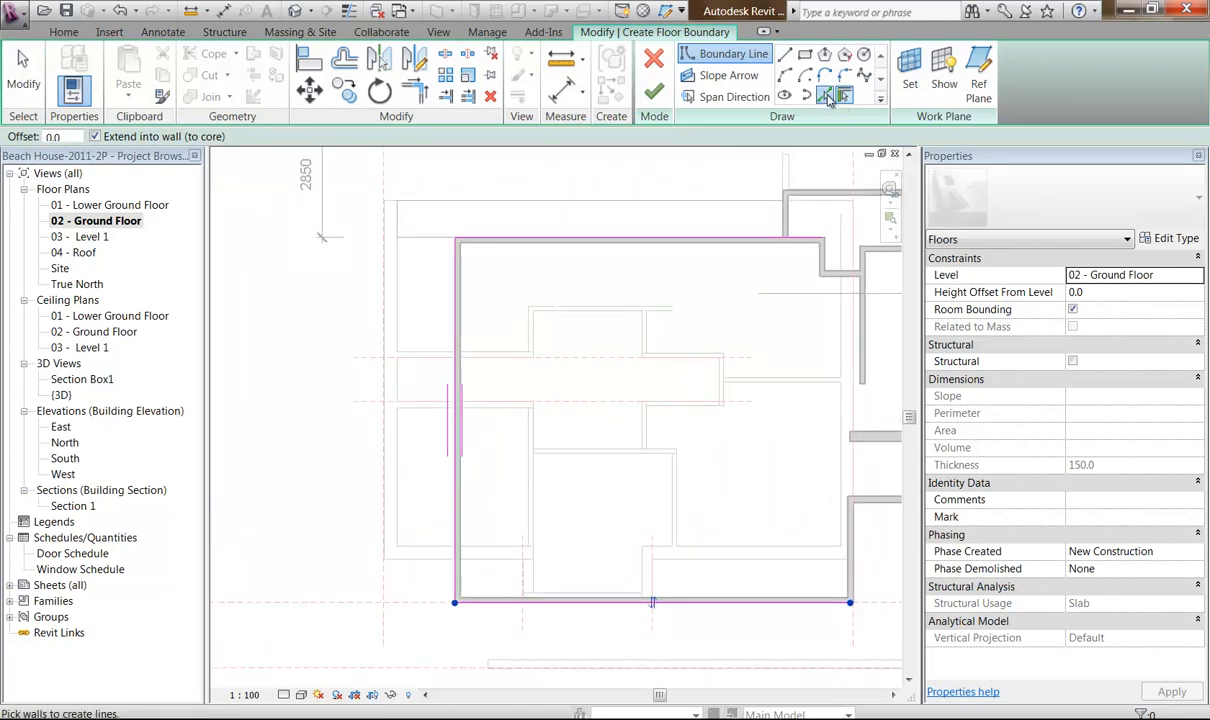
click(68, 136)
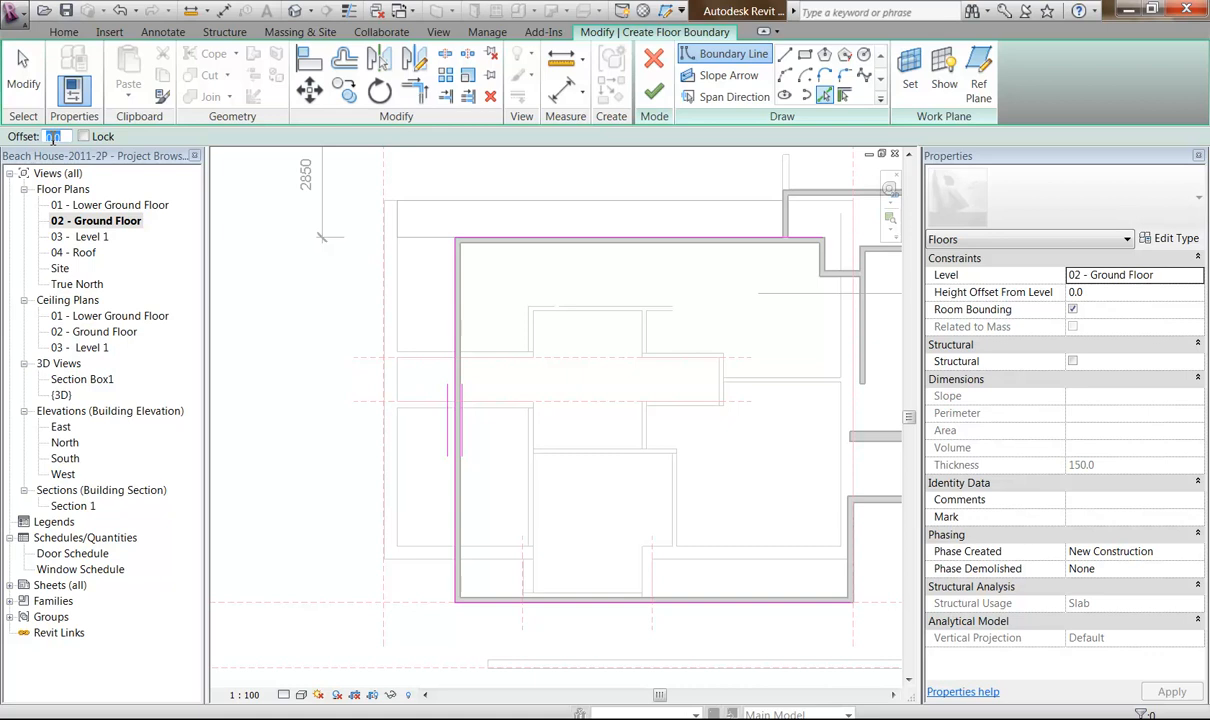
text(2280)
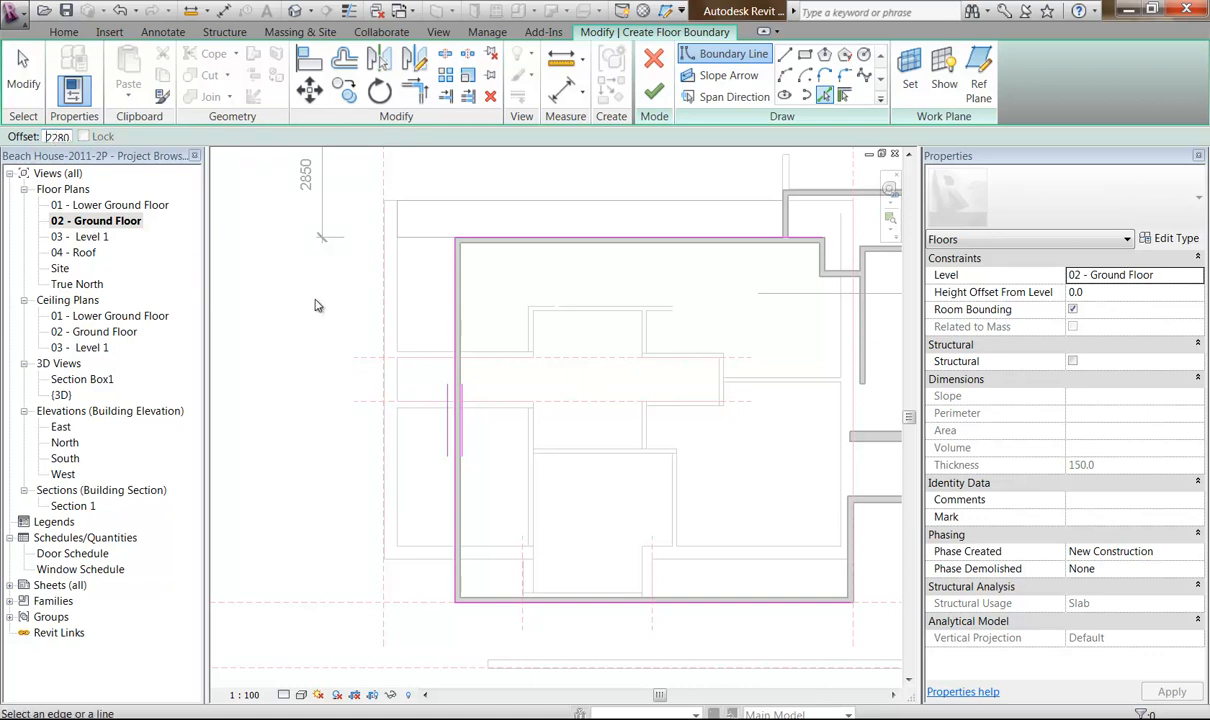
scroll(381, 289, up, 4)
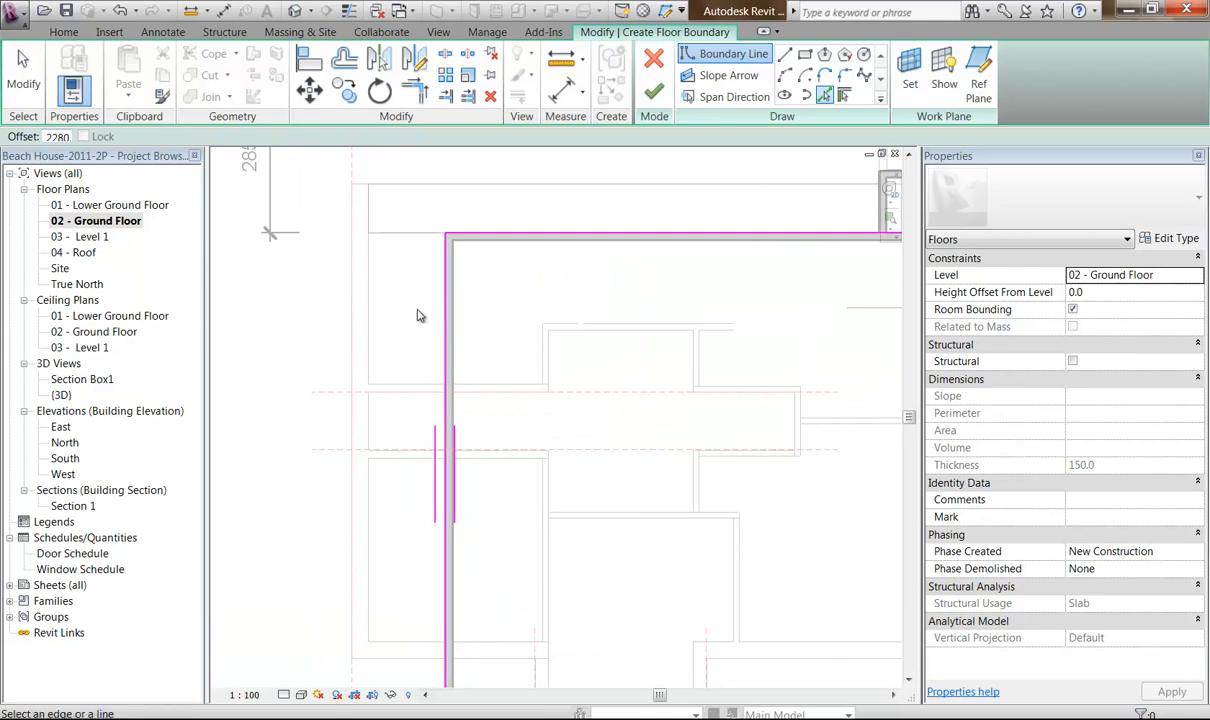
scroll(390, 335, down, 4)
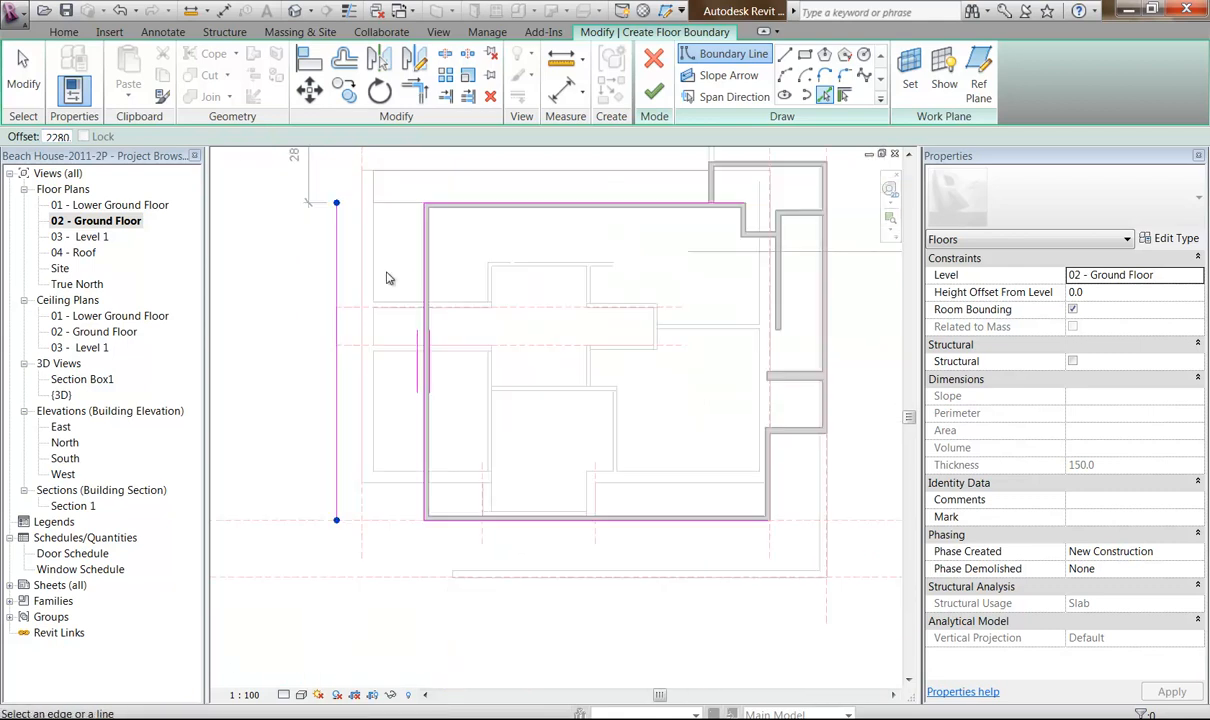
scroll(408, 322, up, 1)
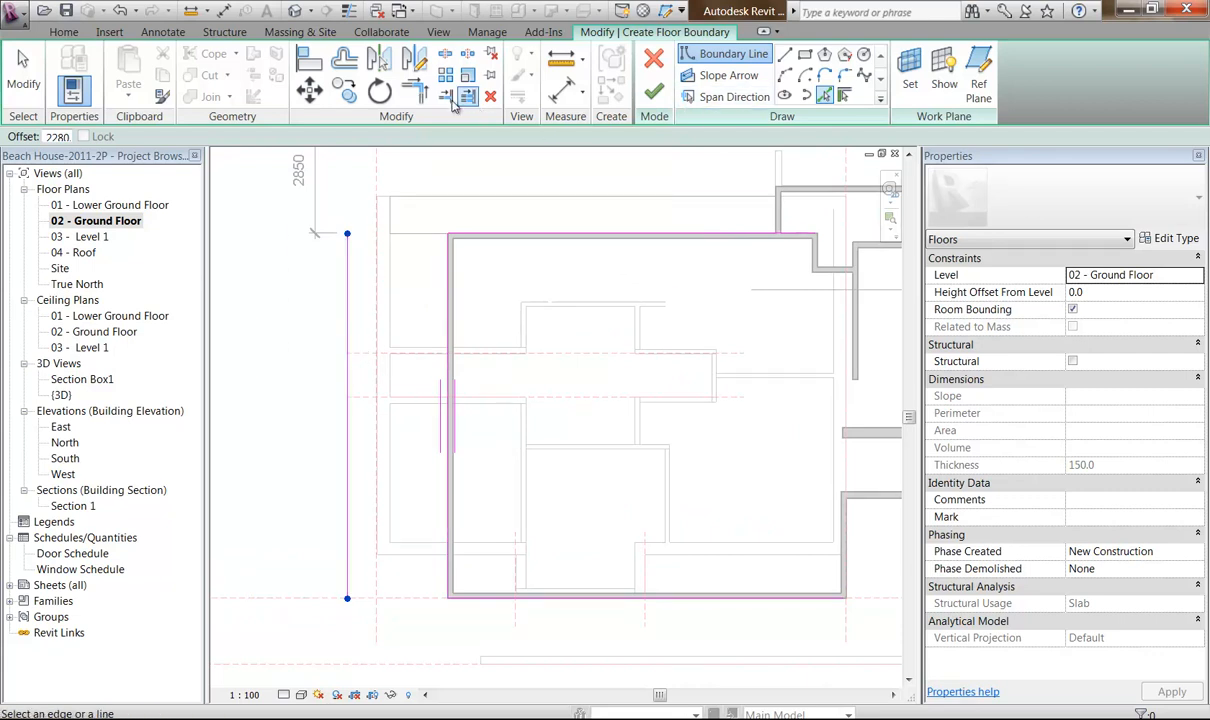
Trim and extend the boundary lines to corners so they form a closed rectangle between the offset line and the west wall.
click(413, 90)
click(484, 235)
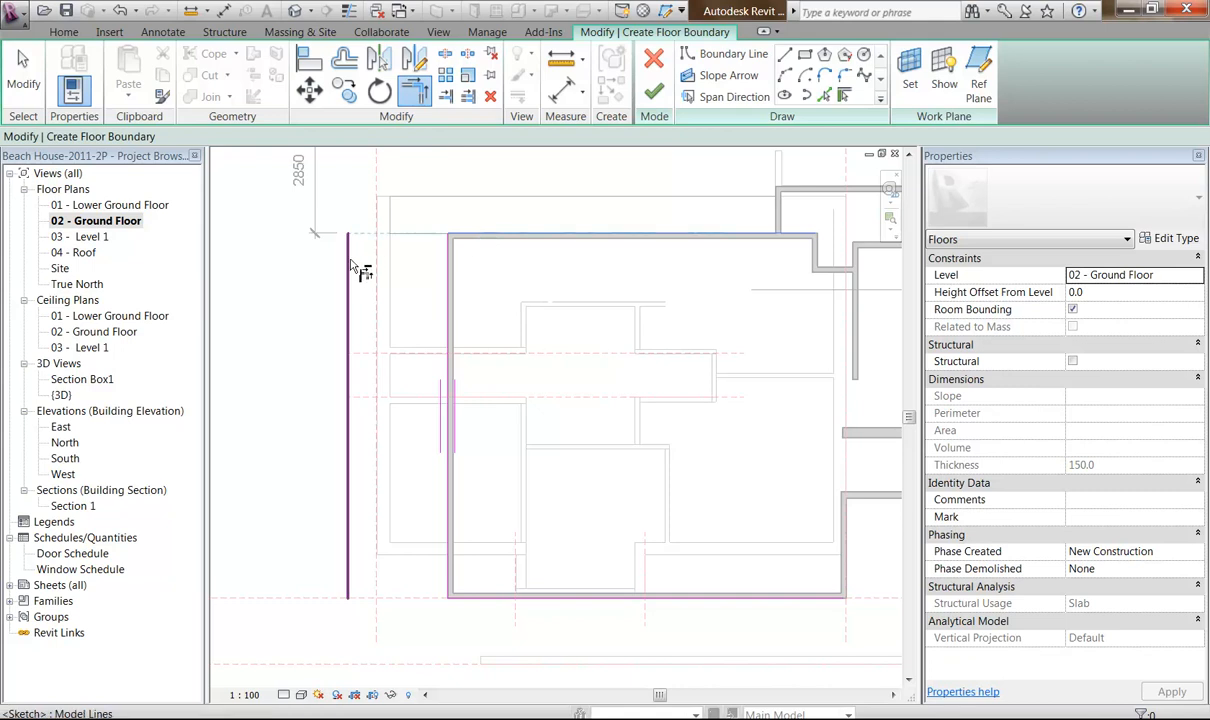
click(347, 248)
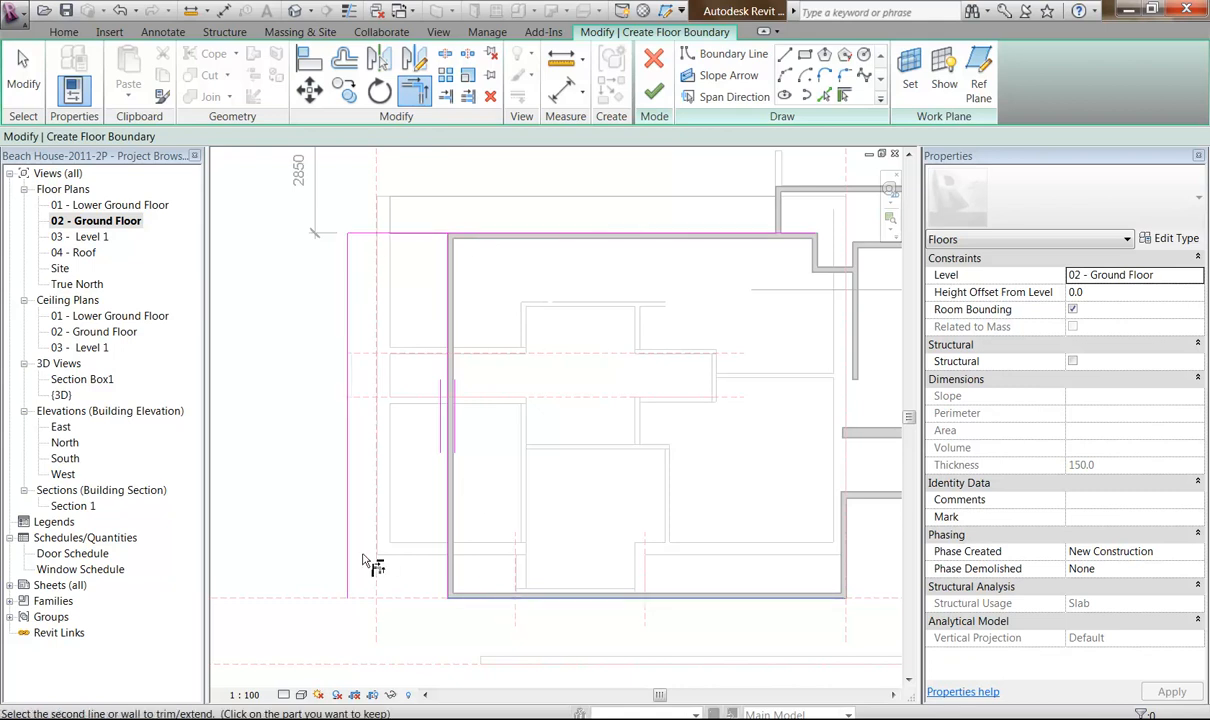
click(418, 597)
click(448, 589)
click(427, 238)
click(450, 272)
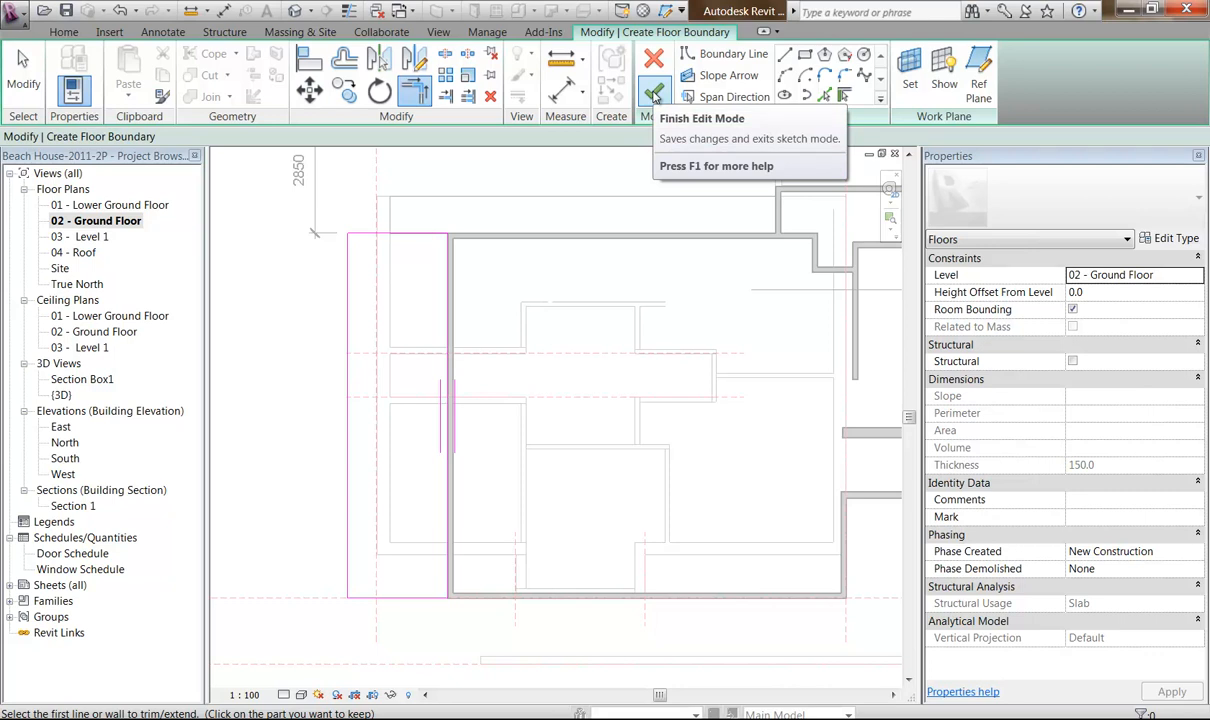
Finish the floor sketch, decline attaching walls to its bottom, and join and cut the overlapping walls.
click(655, 93)
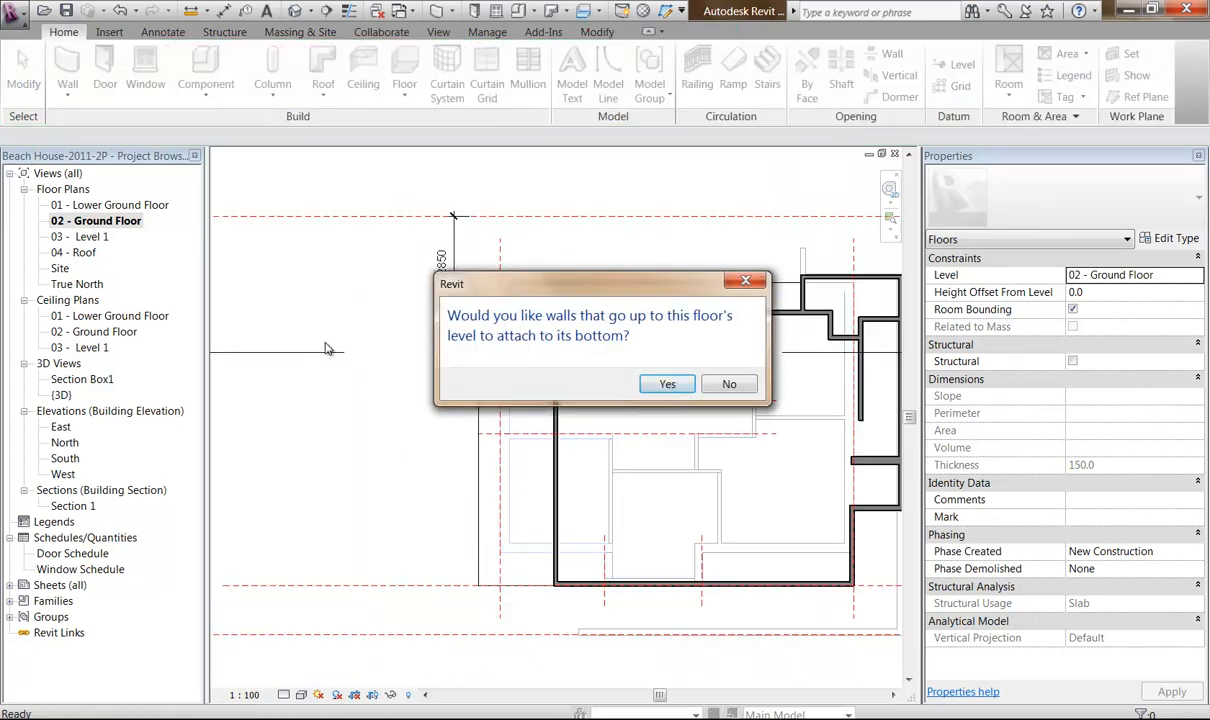
drag(559, 285, 279, 179)
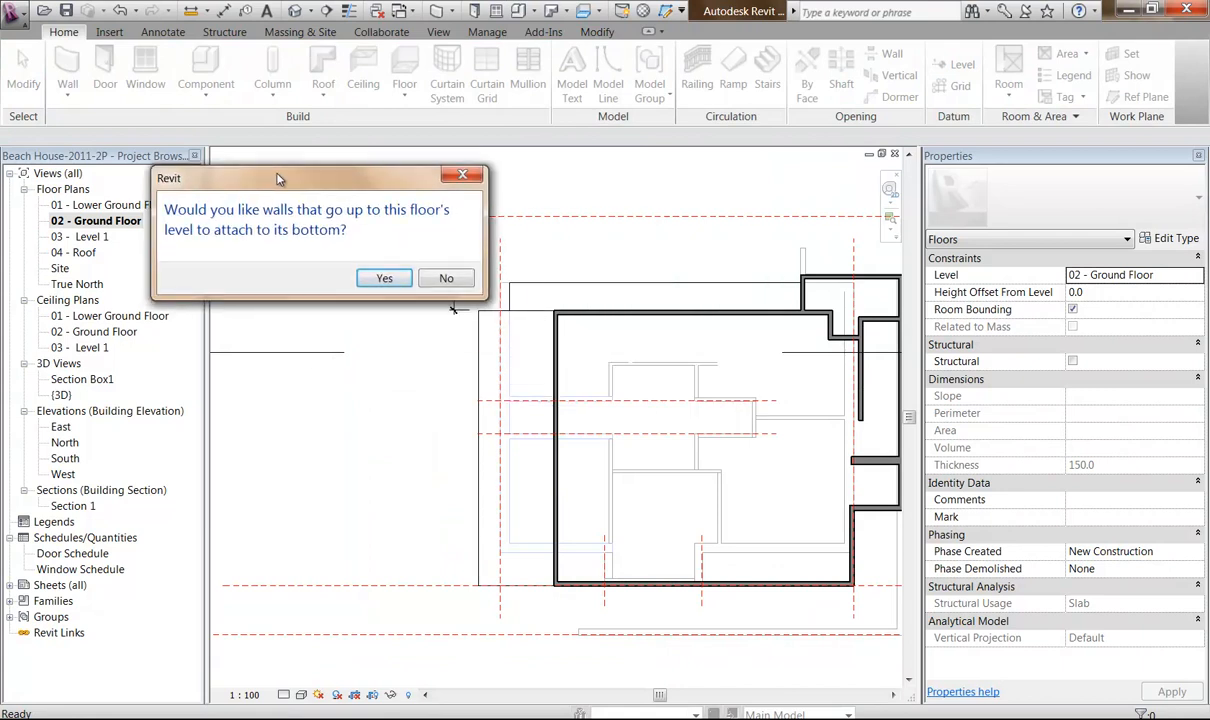
click(443, 280)
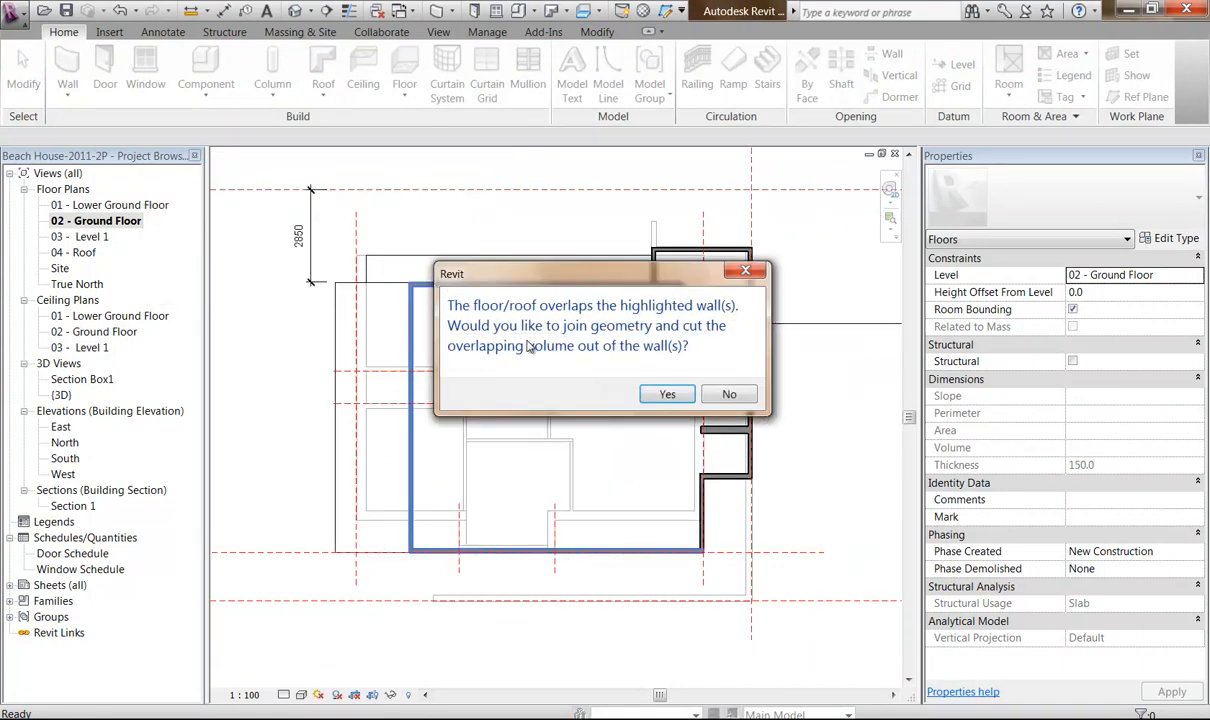
drag(573, 281, 575, 172)
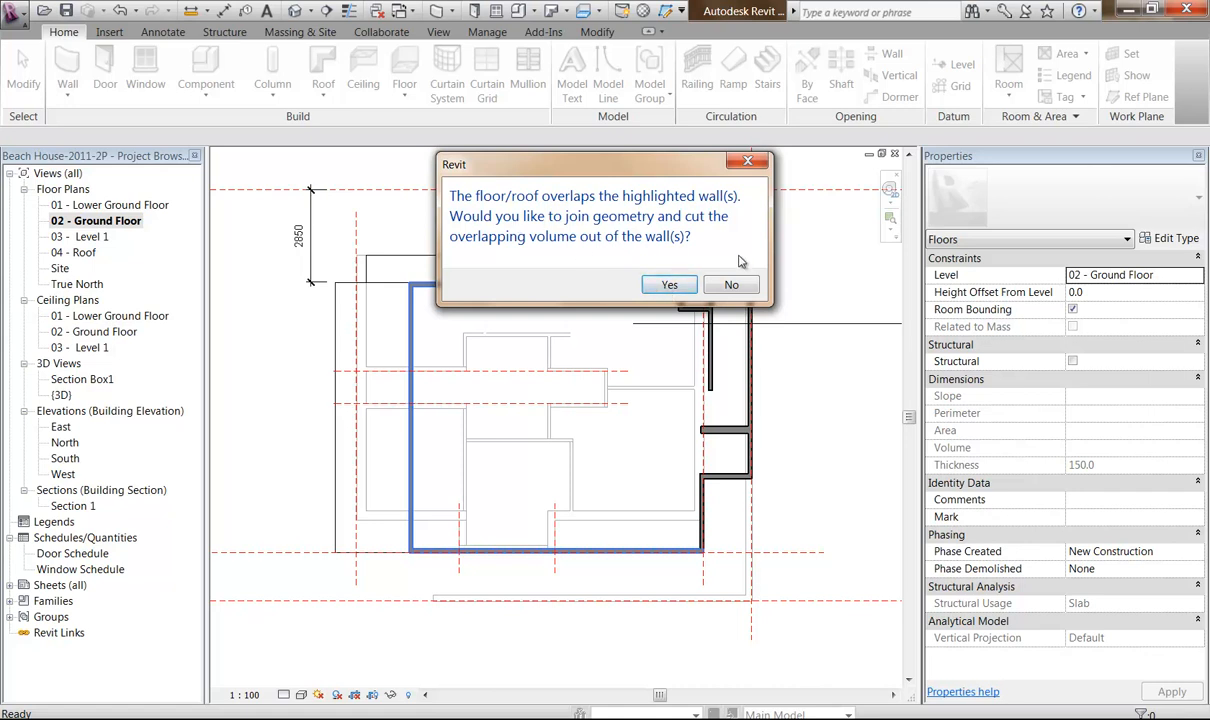
click(668, 286)
scroll(280, 415, up, 2)
click(280, 415)
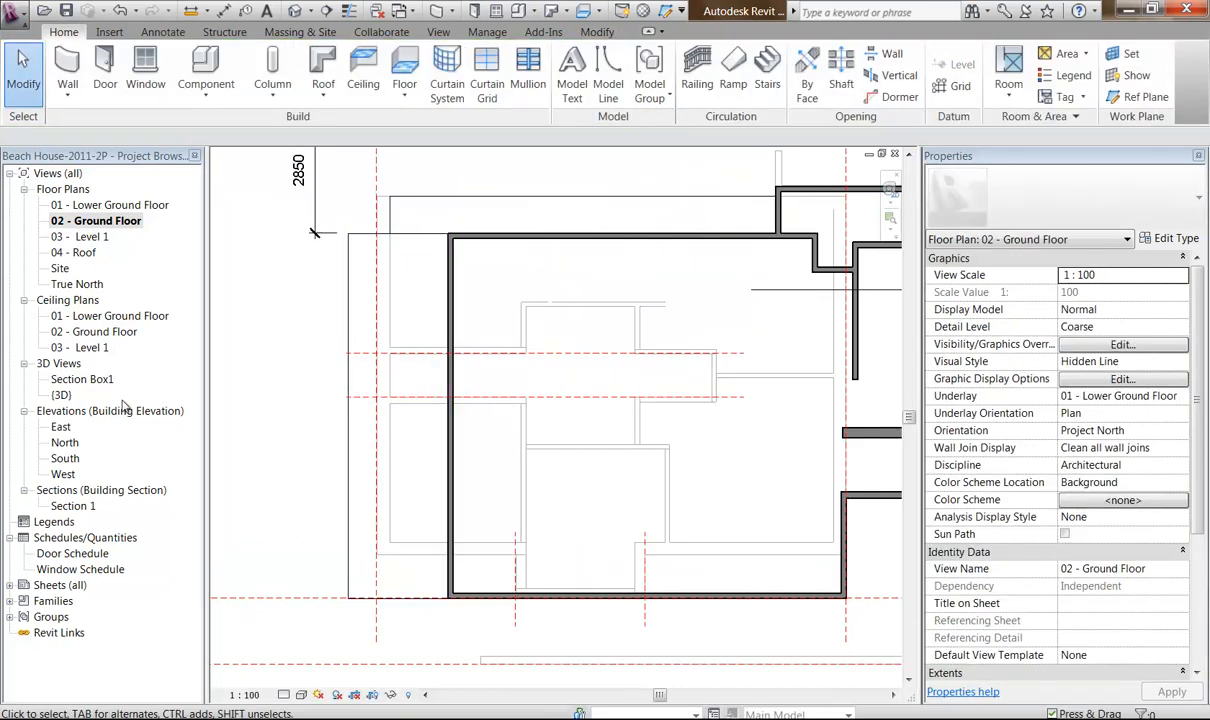
In the {3D} view, join the northernmost partition wall and the lower ground floor's west wall to the new floor strip.
double_click(62, 395)
shift+middle_drag(418, 417, 480, 480)
scroll(446, 431, up, 2)
scroll(384, 462, up, 1)
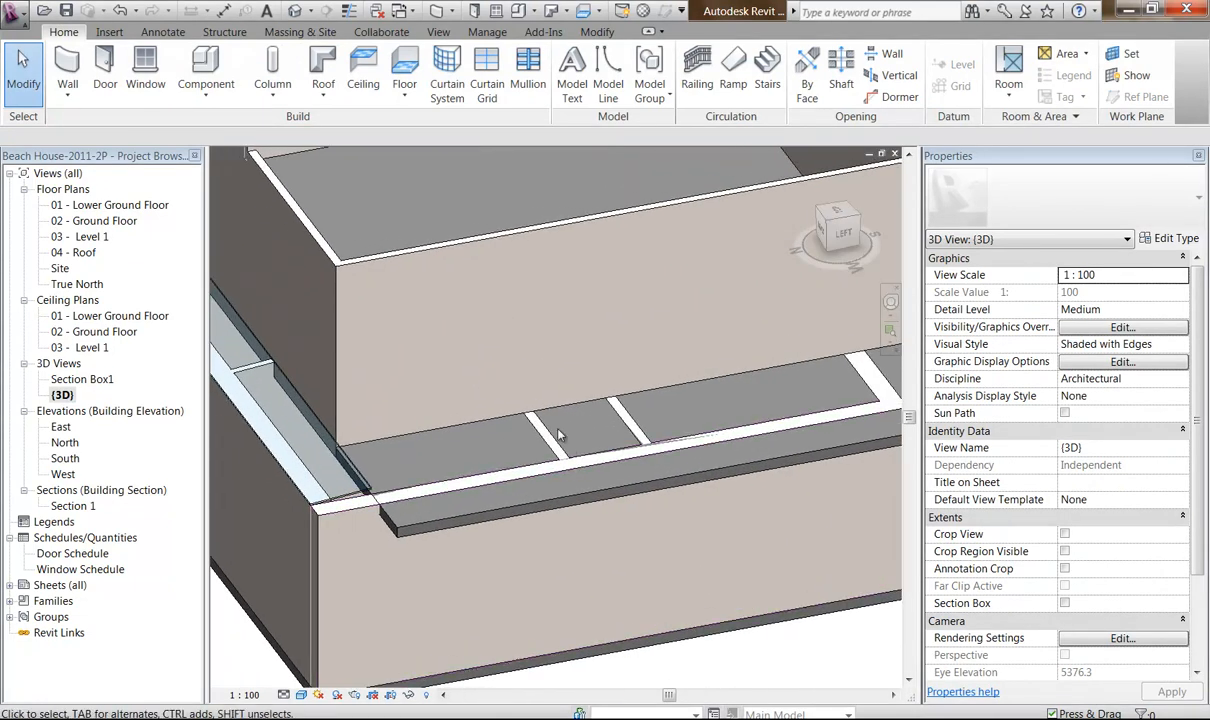
click(598, 32)
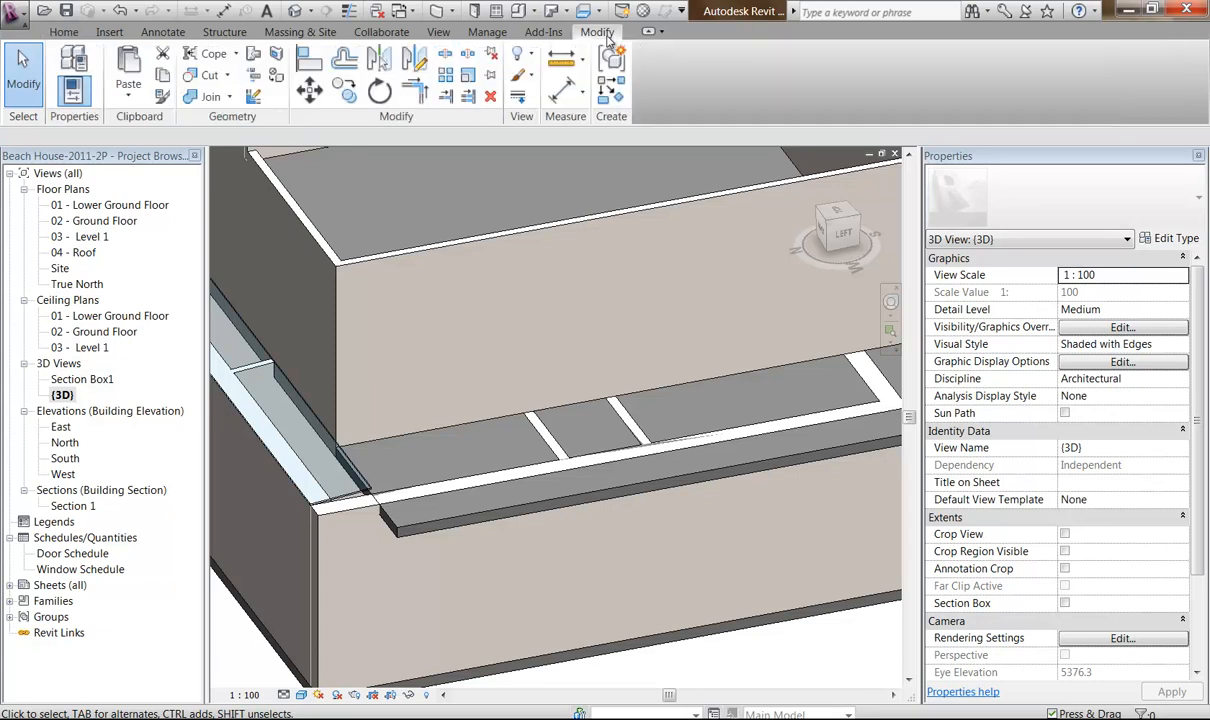
click(206, 96)
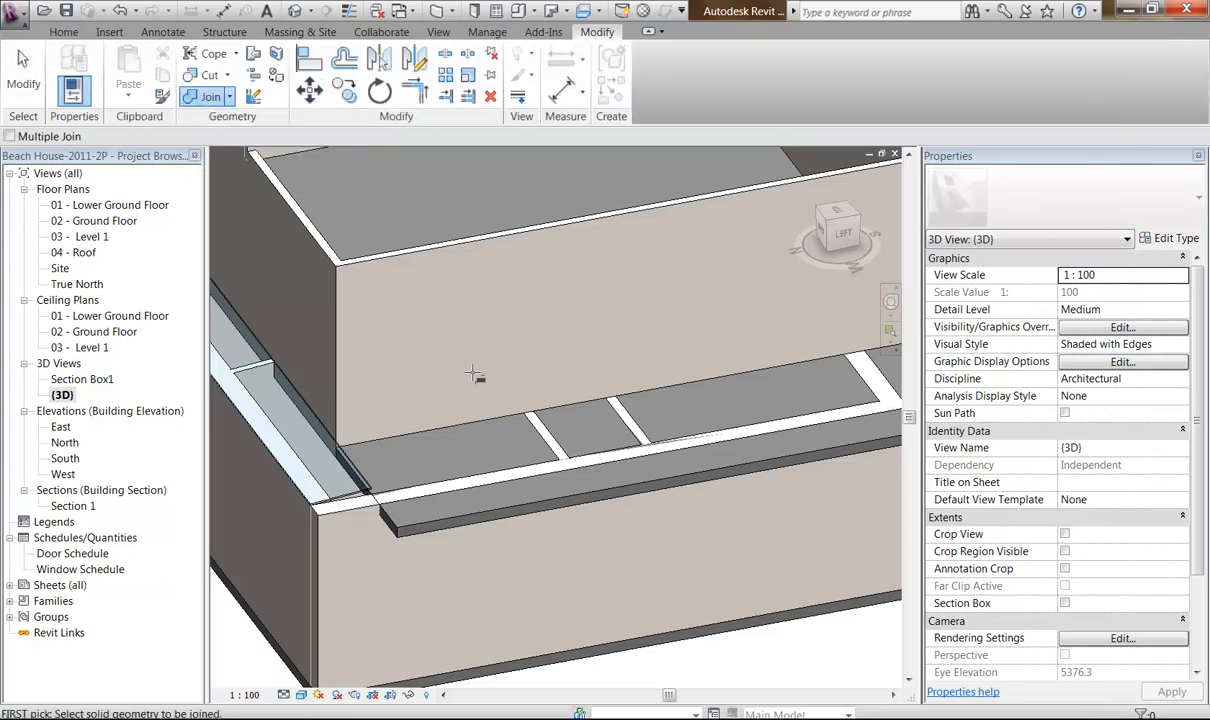
click(546, 432)
click(513, 461)
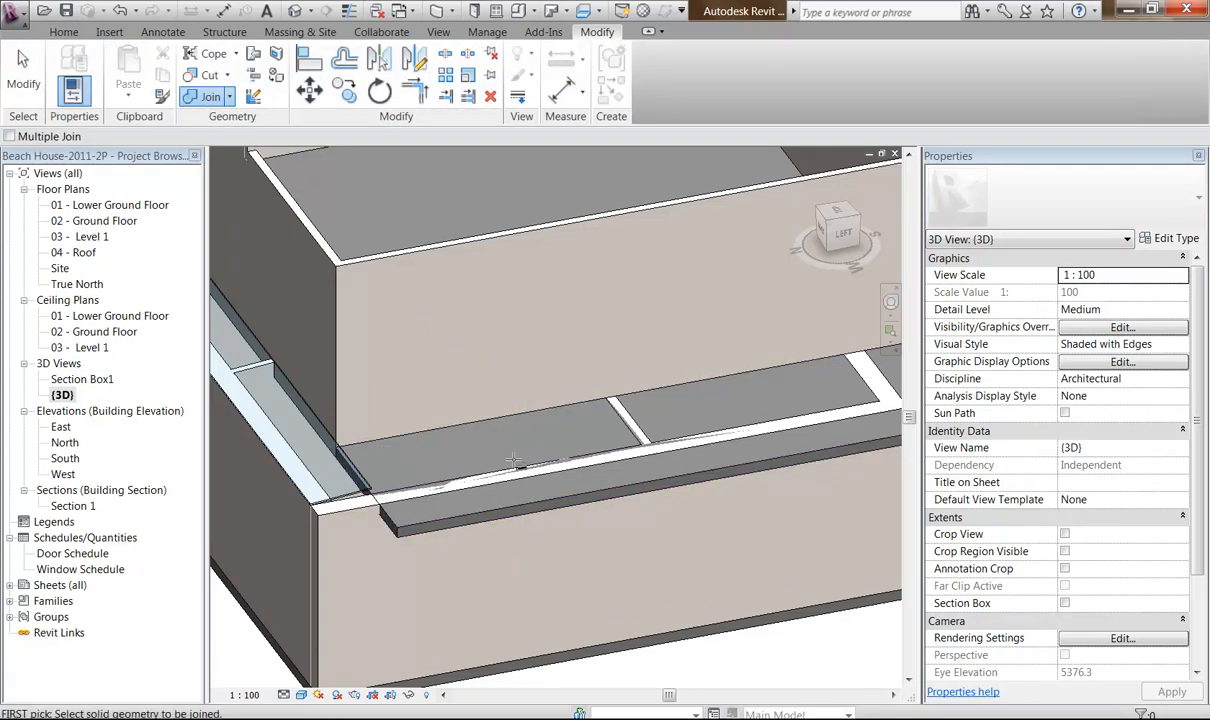
click(511, 486)
click(541, 484)
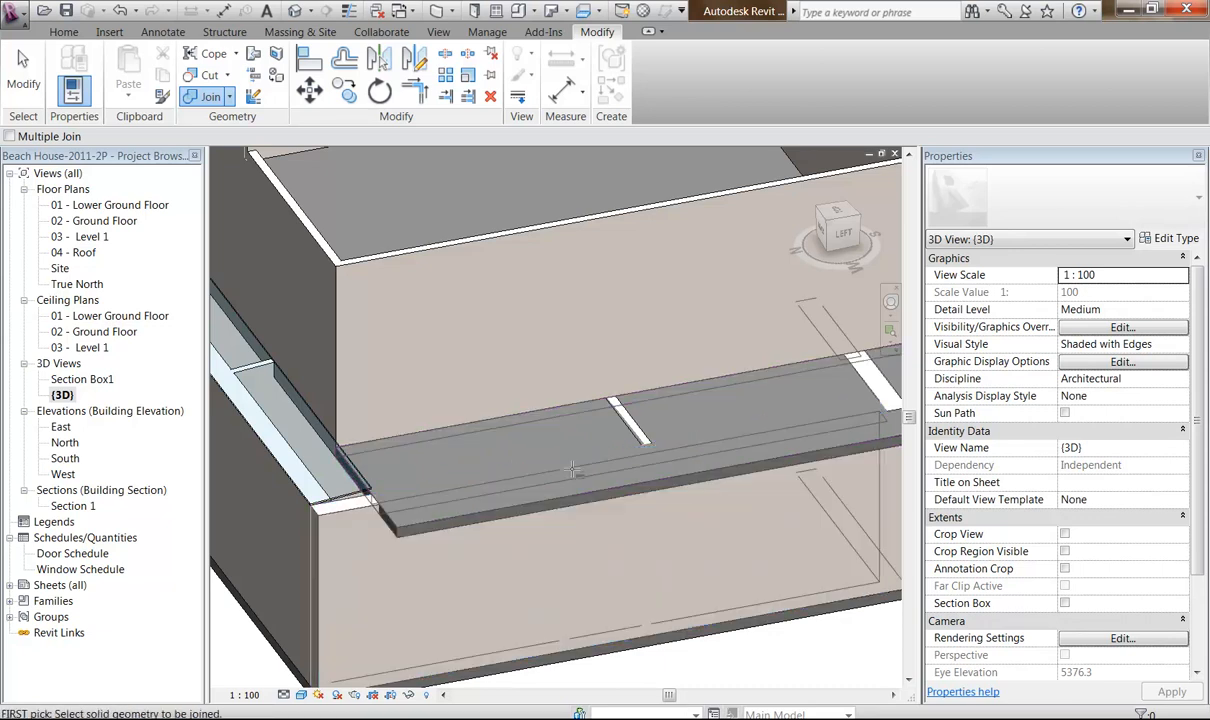
Join the remaining partition walls that show through the new floor strip to that floor.
click(628, 421)
click(617, 493)
middle_drag(645, 474, 747, 453)
click(668, 385)
click(648, 470)
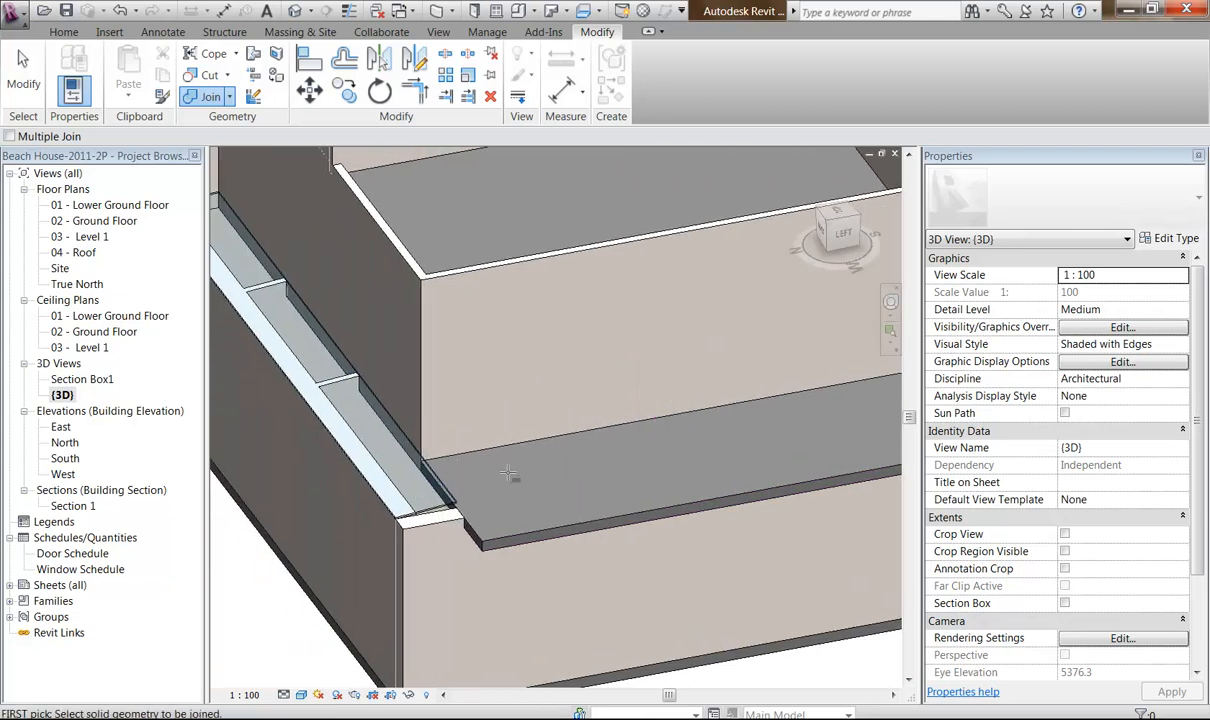
right_click(505, 362)
click(521, 370)
right_click(521, 370)
click(561, 379)
Inspect the new floor strip from several sides and the corner where it meets the glass roof and the 290 mm west wall.
shift+middle_drag(541, 381, 361, 445)
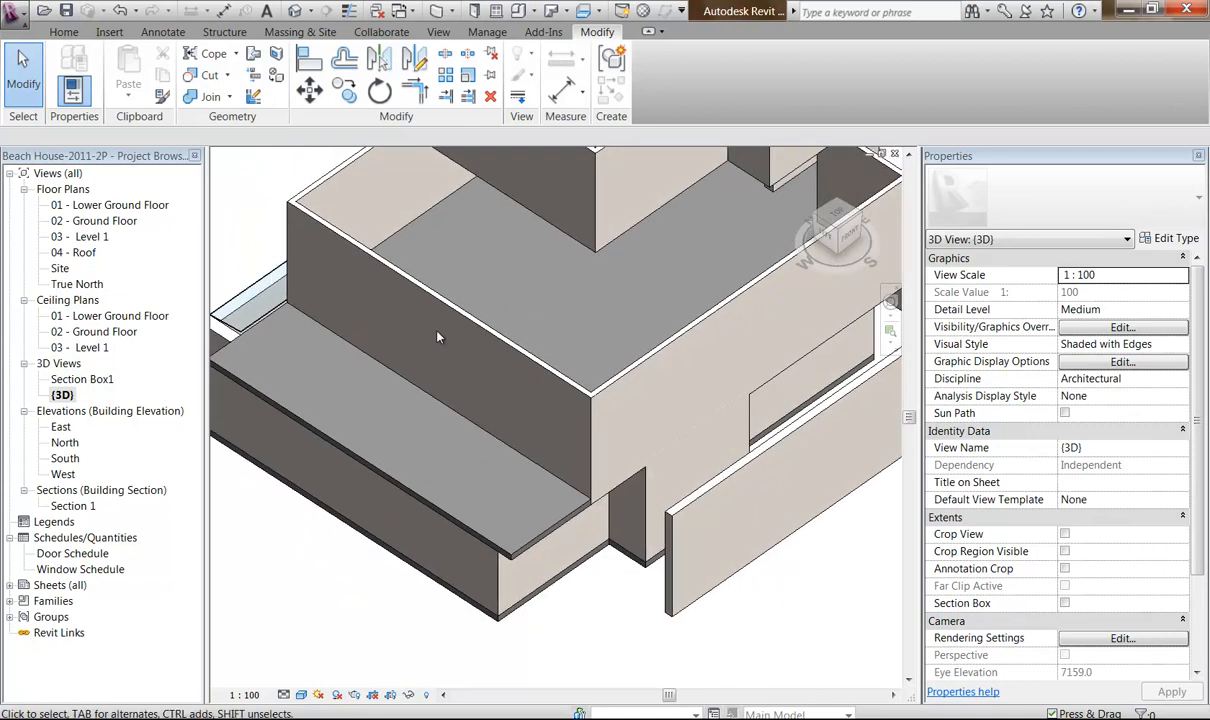
click(395, 230)
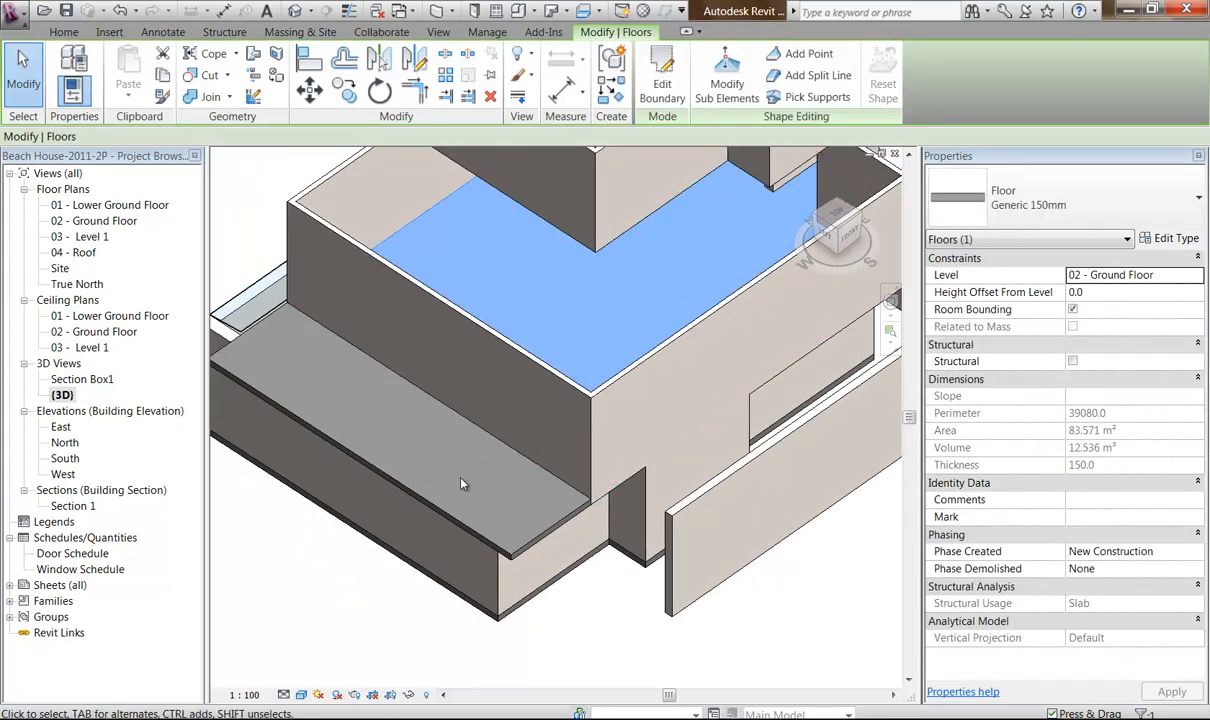
shift+middle_drag(308, 345, 624, 316)
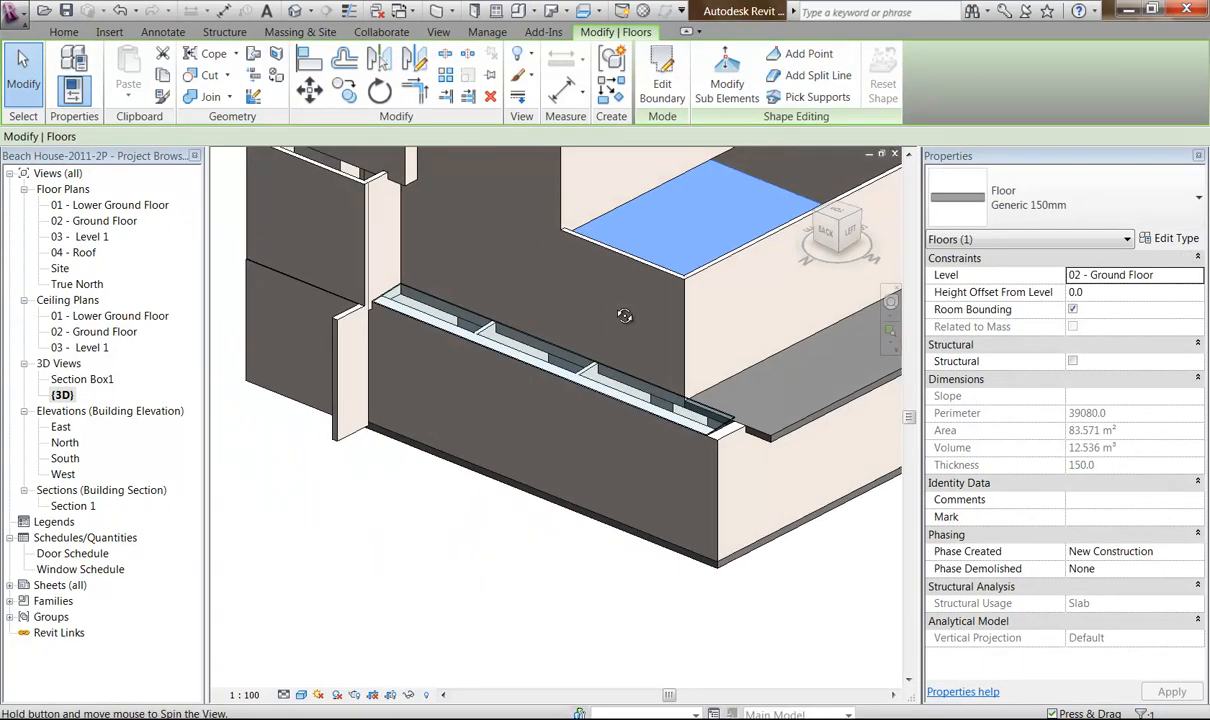
middle_drag(690, 432, 548, 443)
scroll(642, 472, up, 2)
key(Escape)
scroll(646, 464, up, 2)
middle_drag(642, 440, 588, 433)
scroll(567, 466, up, 1)
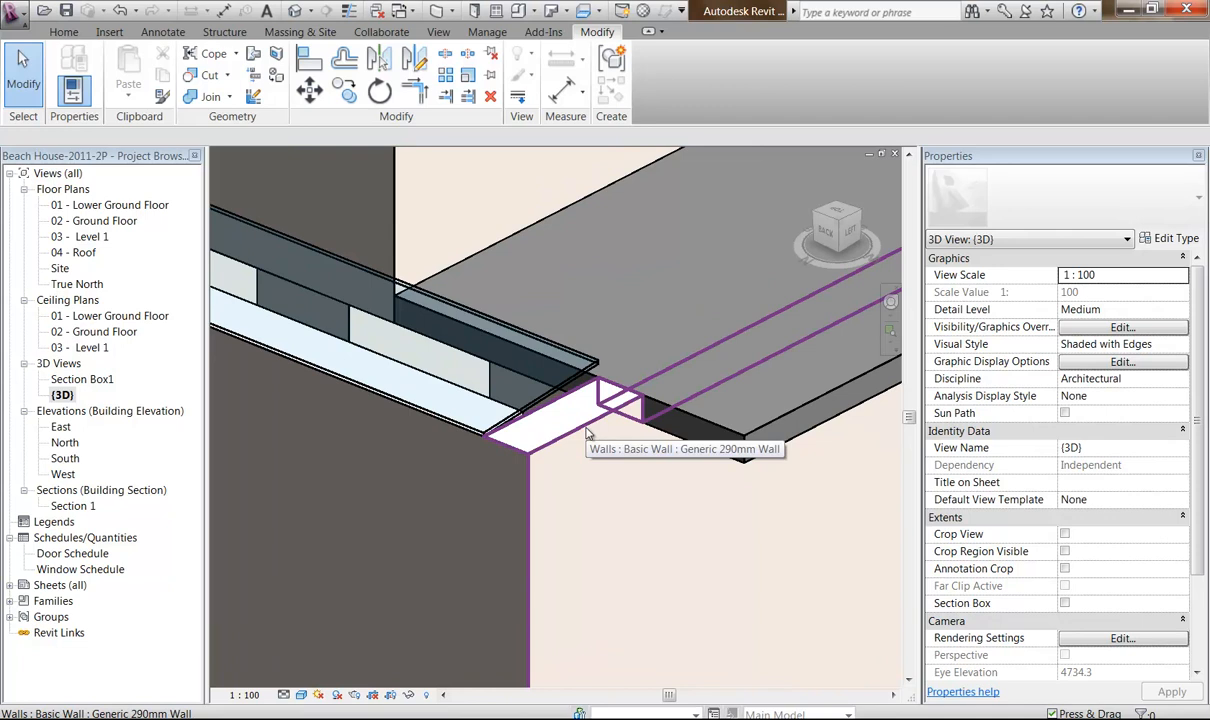
Edit the 290 mm west wall's profile, adding picked lines offset 100 mm from the glass roof's edge and the floor strip's end edge.
scroll(587, 432, up, 1)
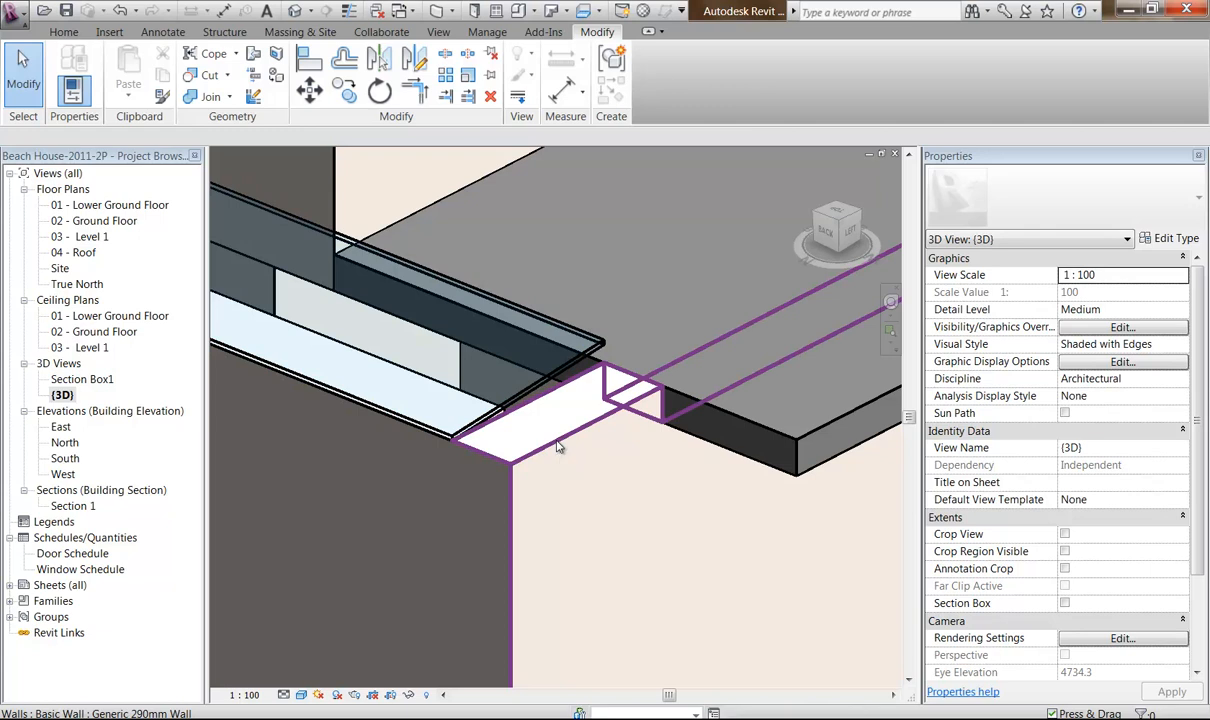
click(560, 460)
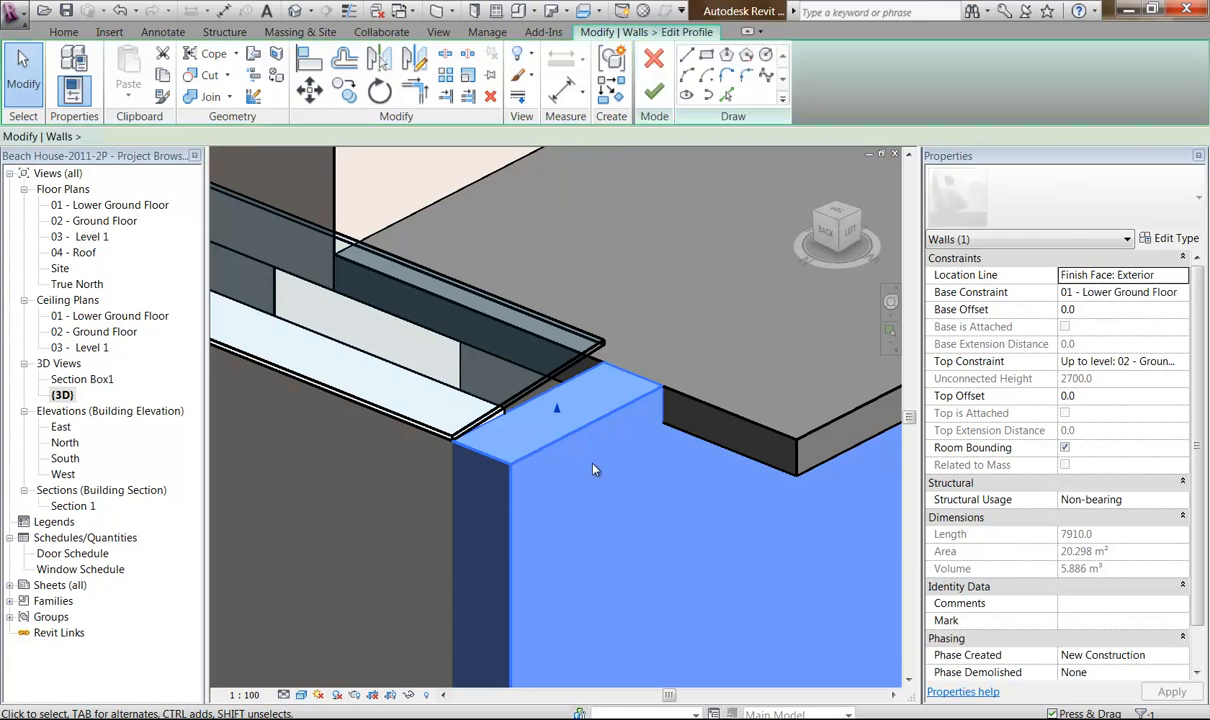
mouse_move(570, 477)
shift+middle_down()
mouse_move(573, 494)
mouse_move(519, 486)
mouse_move(480, 462)
mouse_move(493, 446)
mouse_move(520, 470)
mouse_move(600, 478)
mouse_move(562, 453)
mouse_move(651, 454)
mouse_move(573, 432)
mouse_move(679, 478)
mouse_move(570, 470)
mouse_move(651, 467)
mouse_move(552, 421)
shift+middle_up()
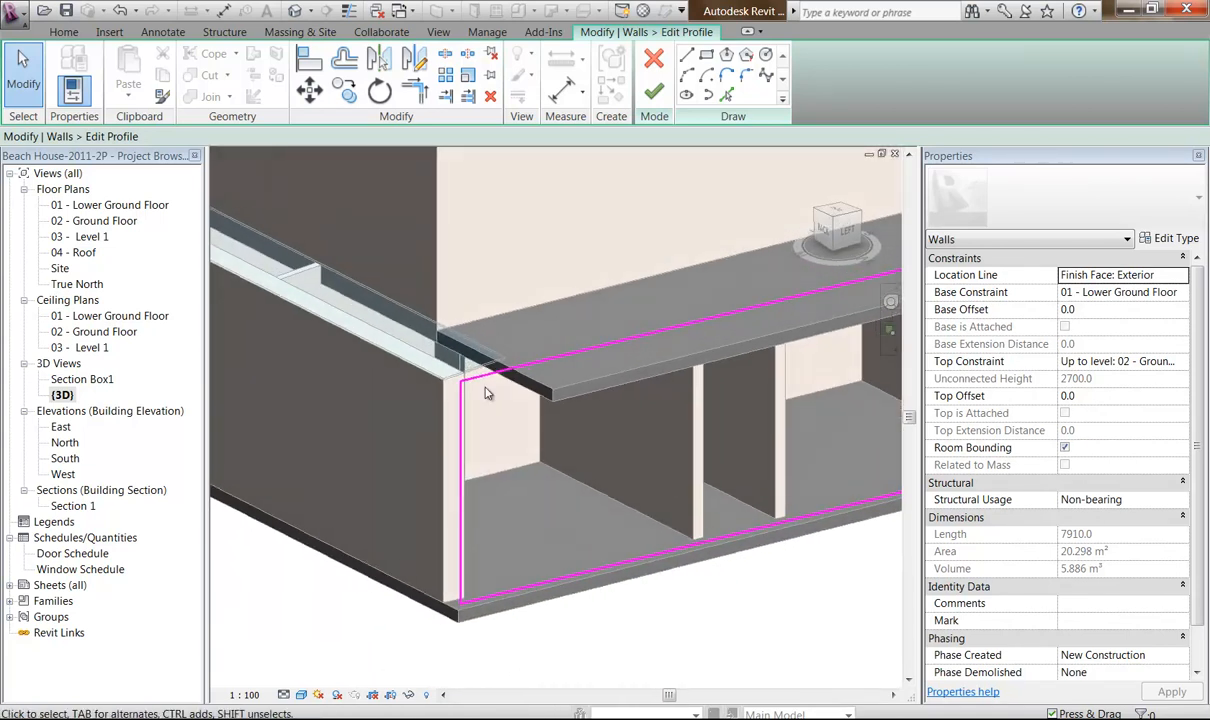
scroll(552, 421, up, 2)
scroll(464, 391, up, 3)
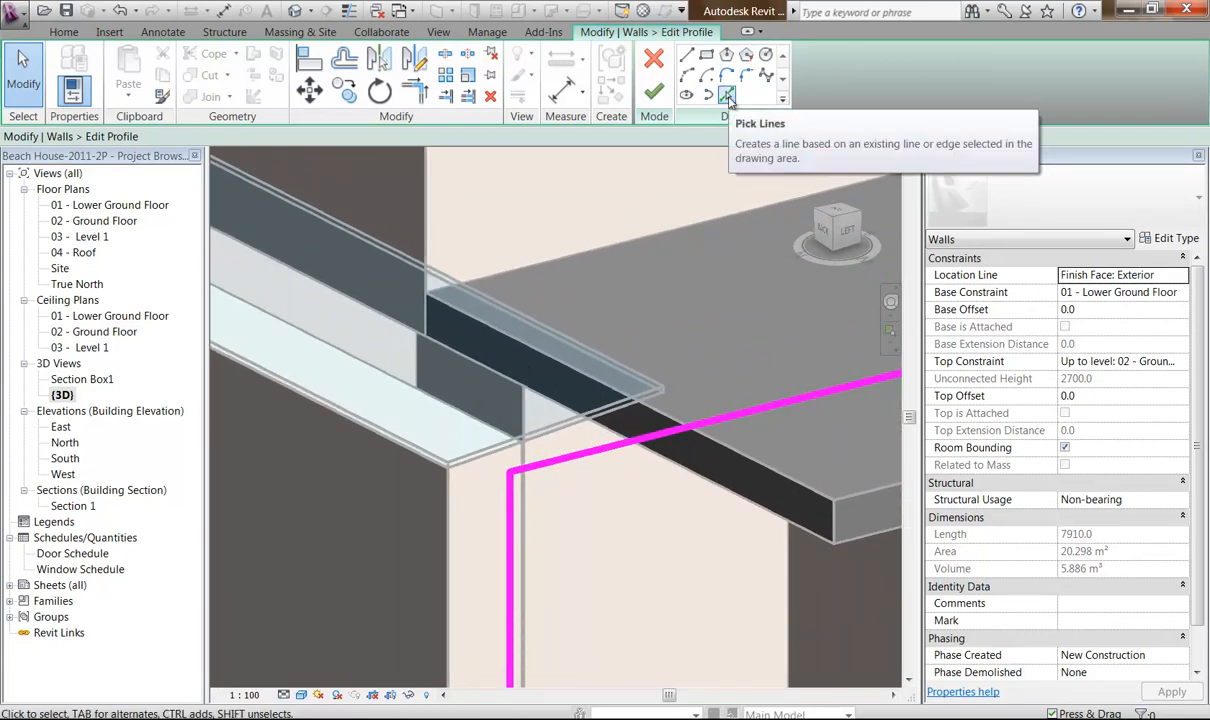
click(727, 95)
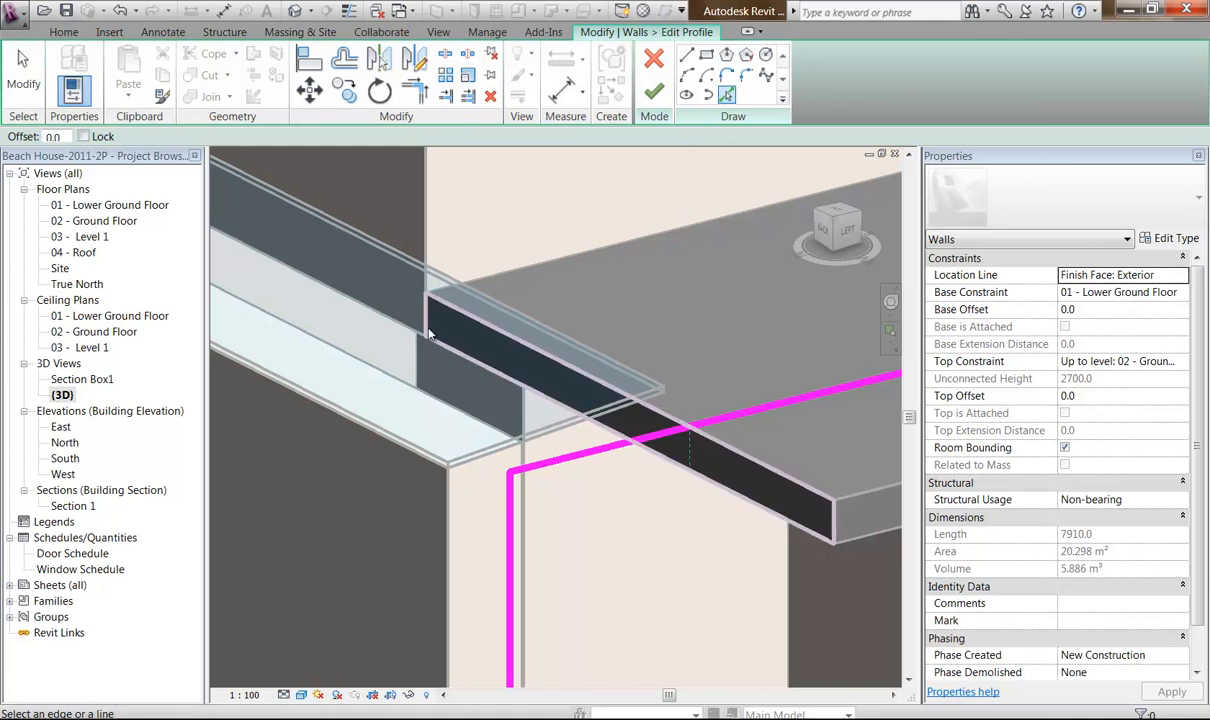
click(60, 136)
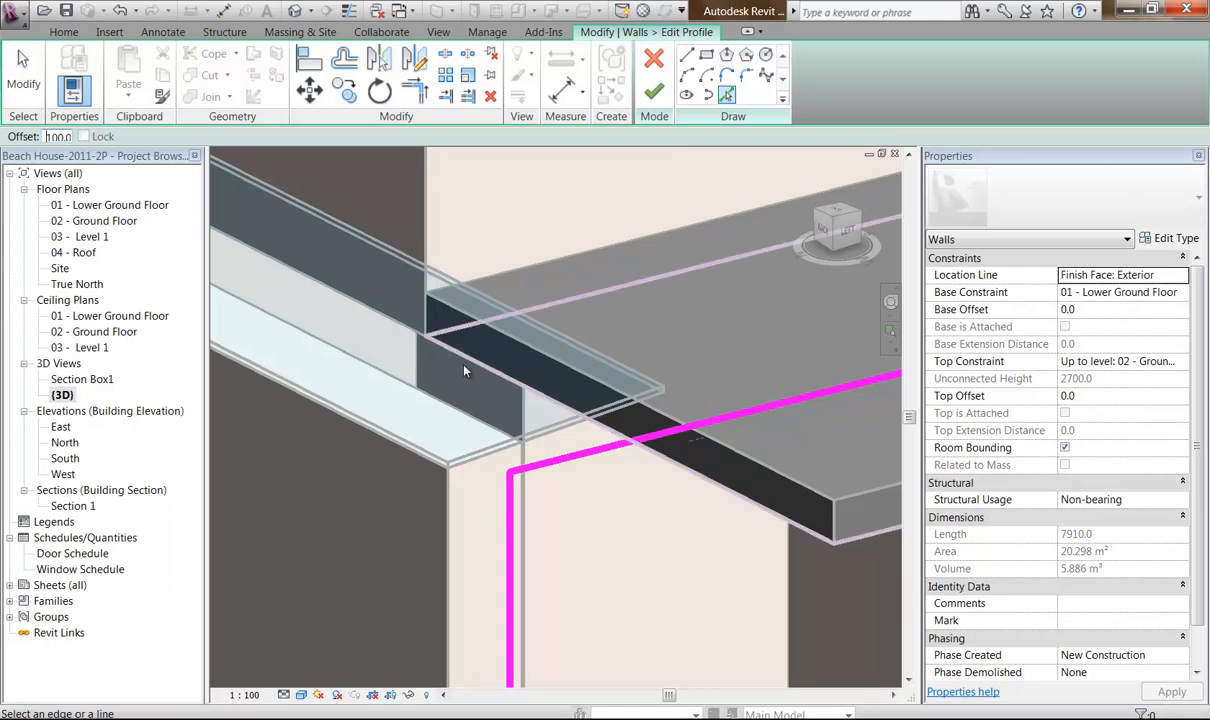
scroll(448, 453, up, 2)
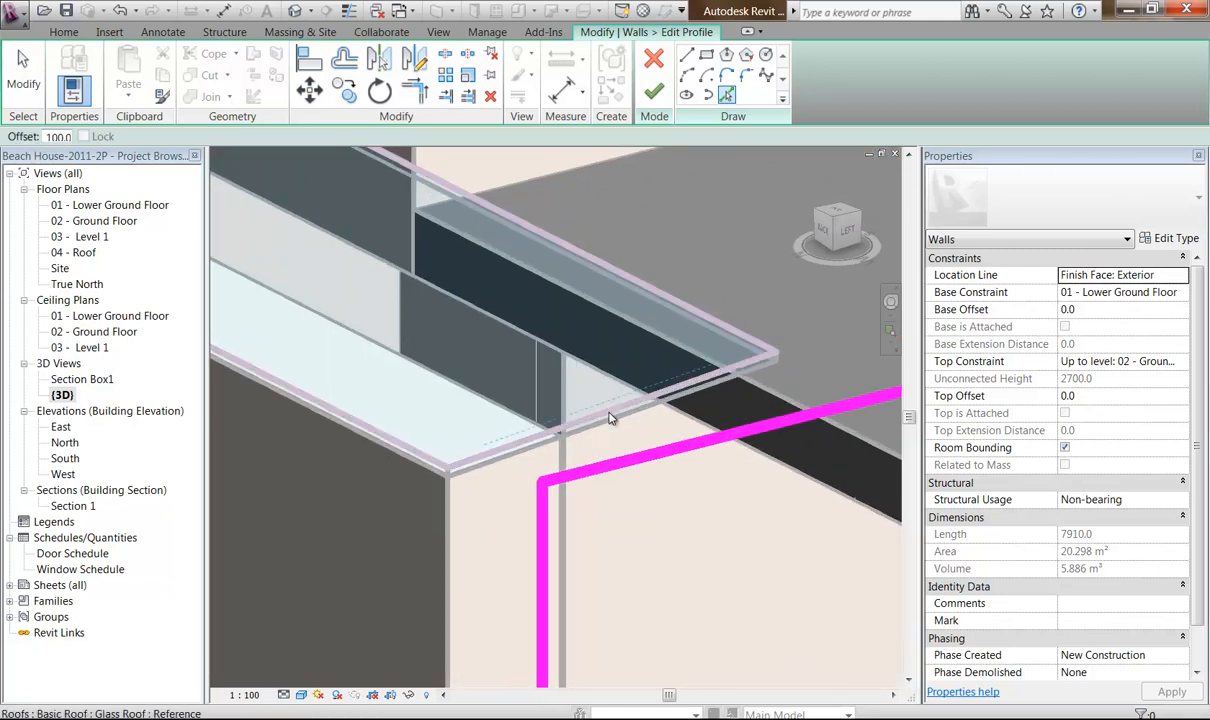
click(612, 418)
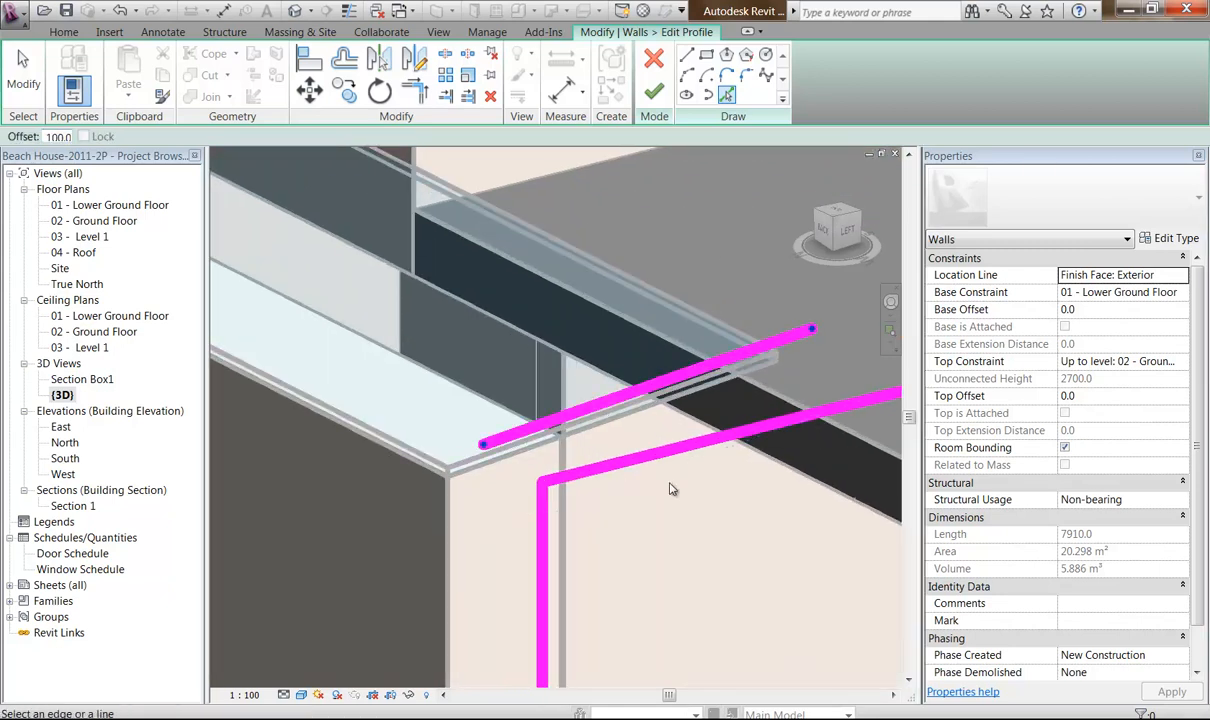
scroll(589, 537, down, 2)
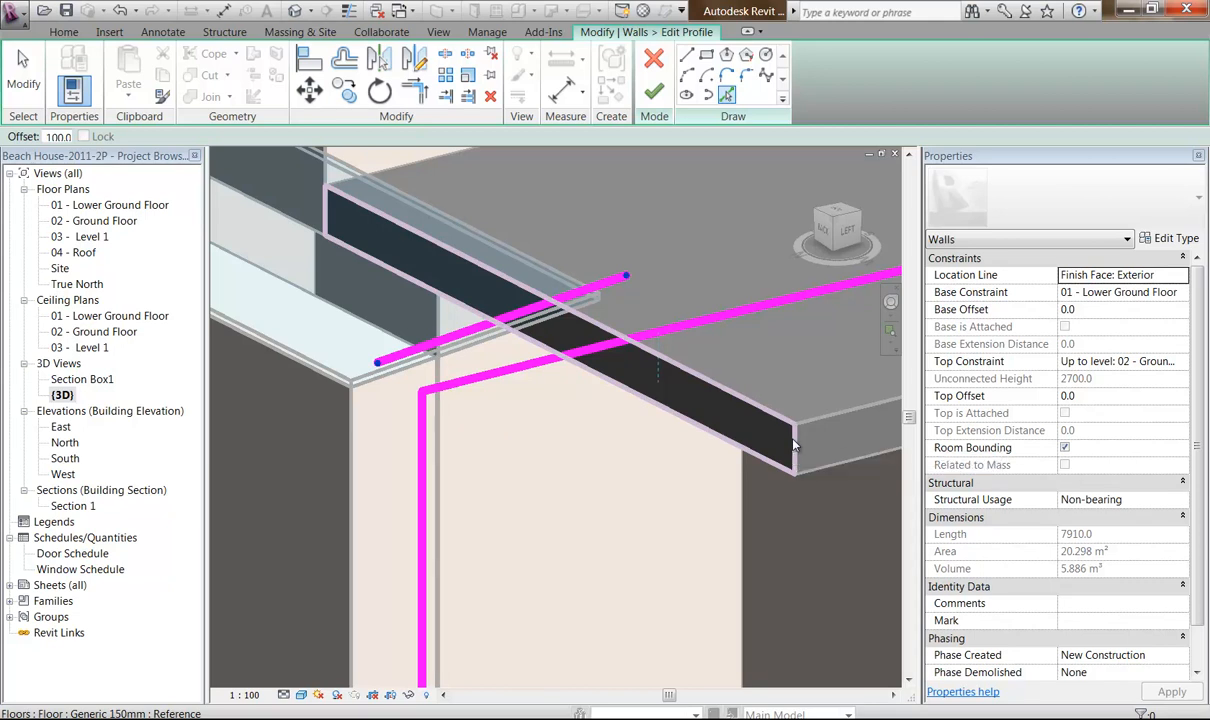
click(793, 441)
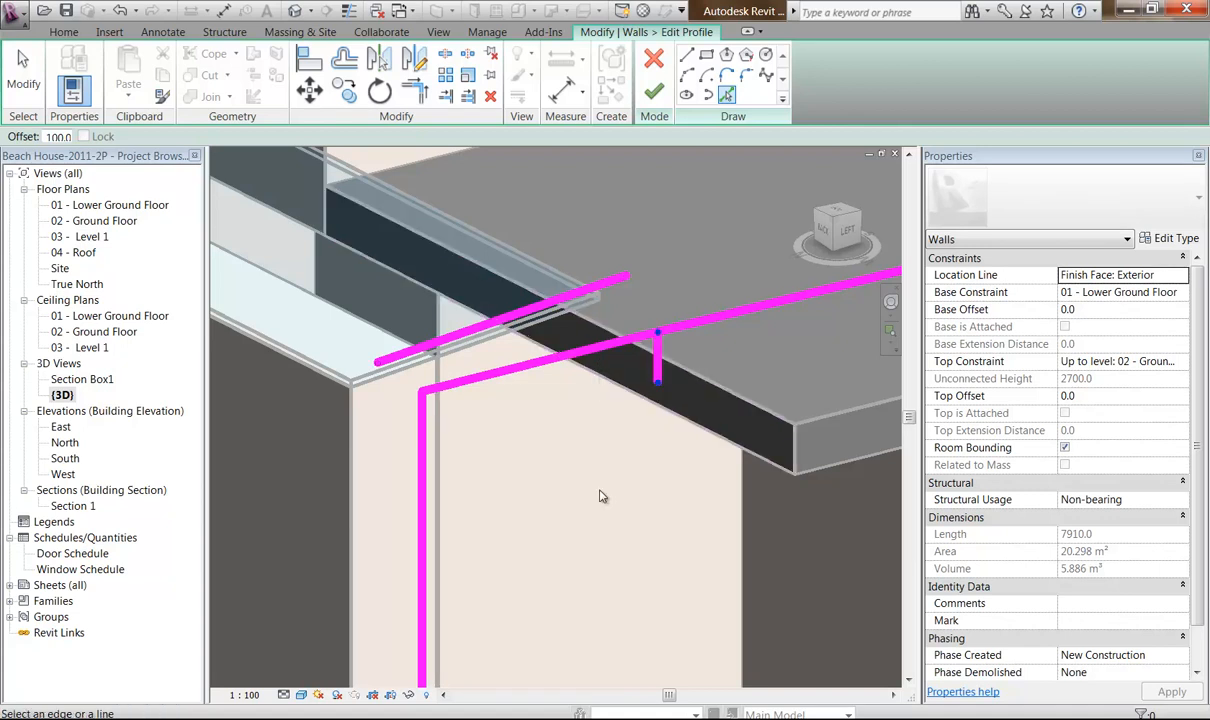
Trim the wall's profile lines into a raised step at the glass roof end and finish the profile edit.
click(418, 91)
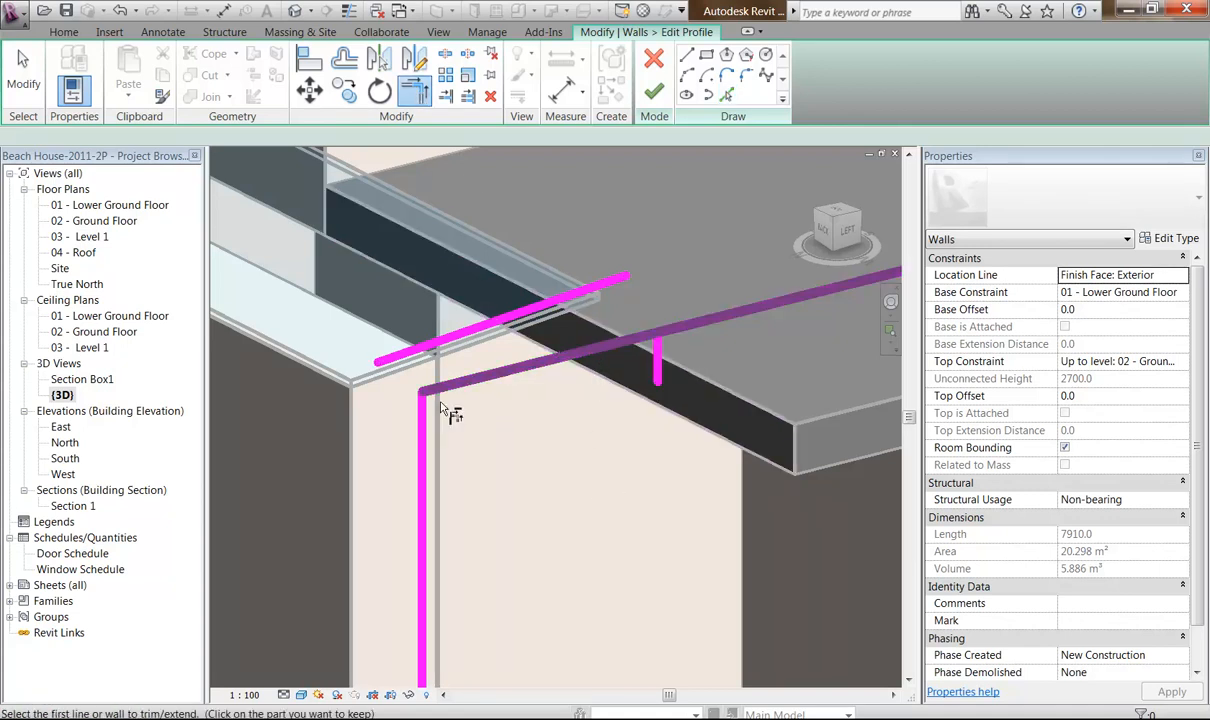
click(428, 470)
click(471, 343)
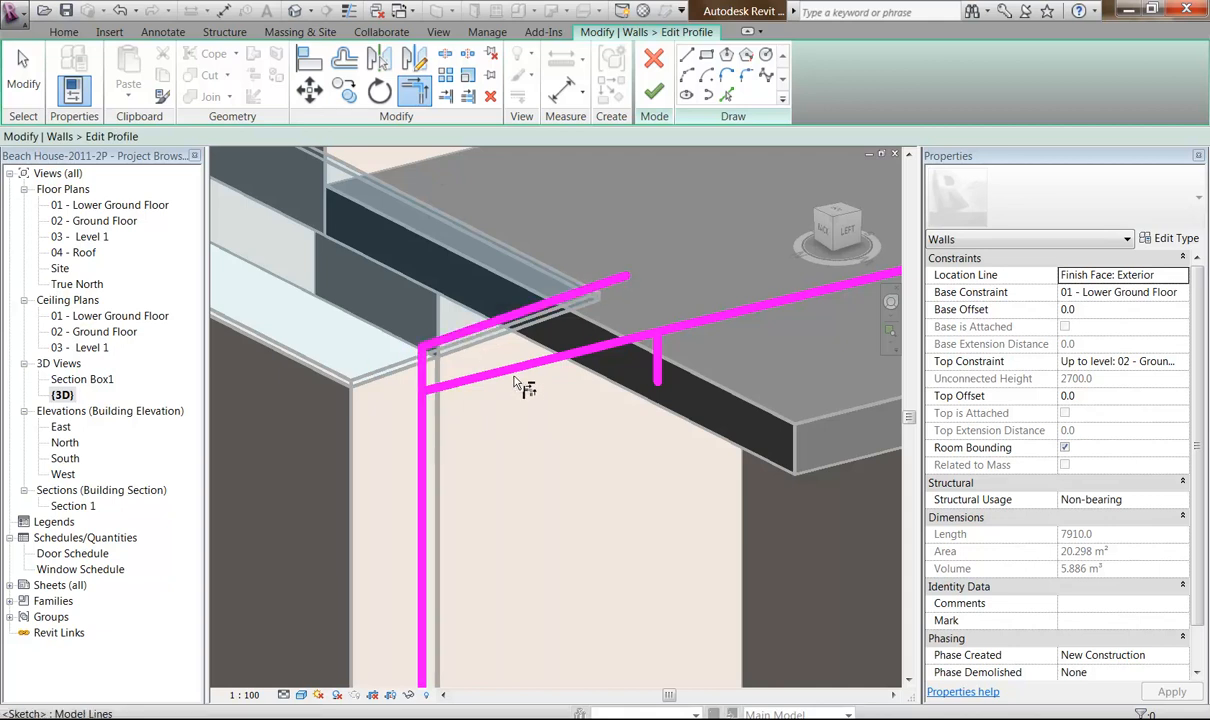
click(598, 293)
click(662, 370)
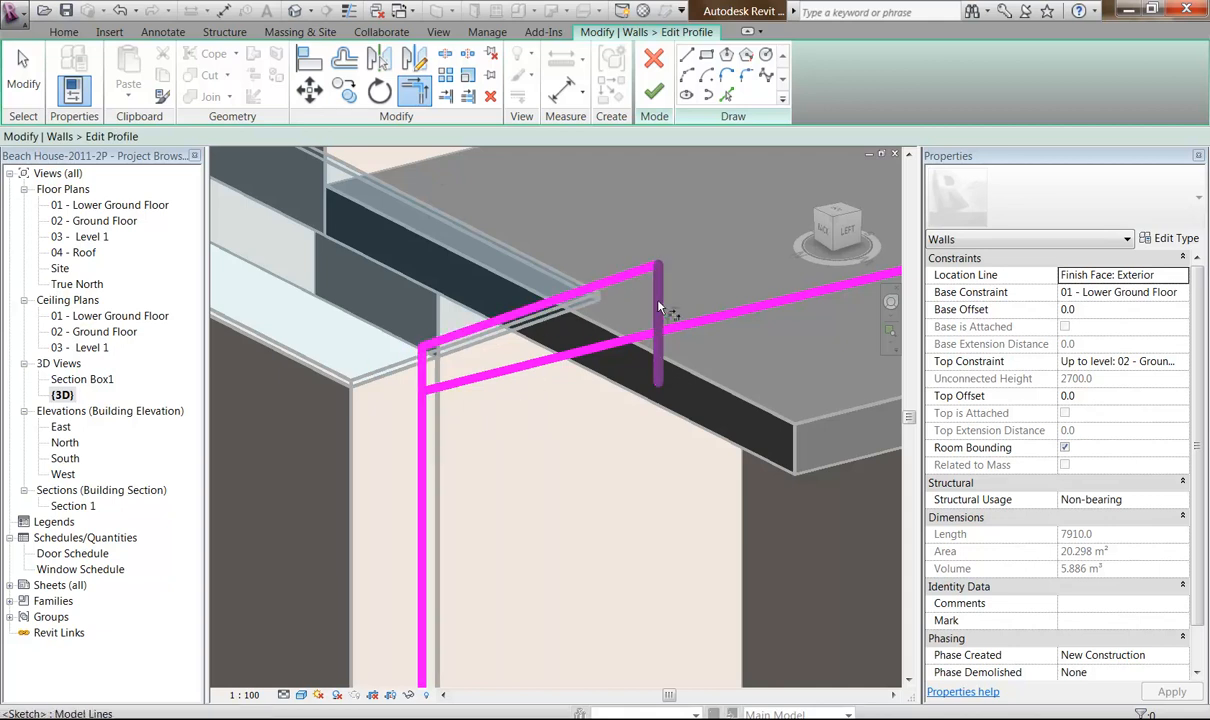
click(660, 300)
click(712, 315)
mouse_move(623, 477)
middle_down()
mouse_move(514, 426)
mouse_move(717, 471)
middle_up()
middle_drag(446, 356, 540, 387)
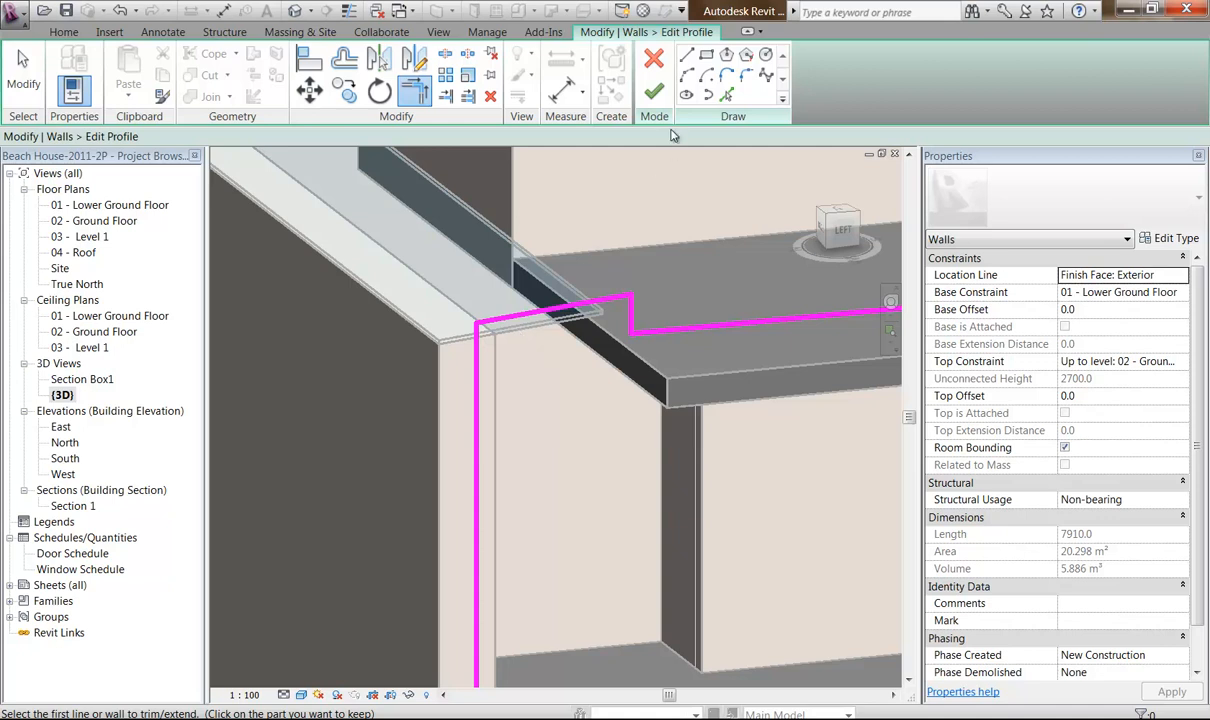
click(653, 92)
key(Escape)
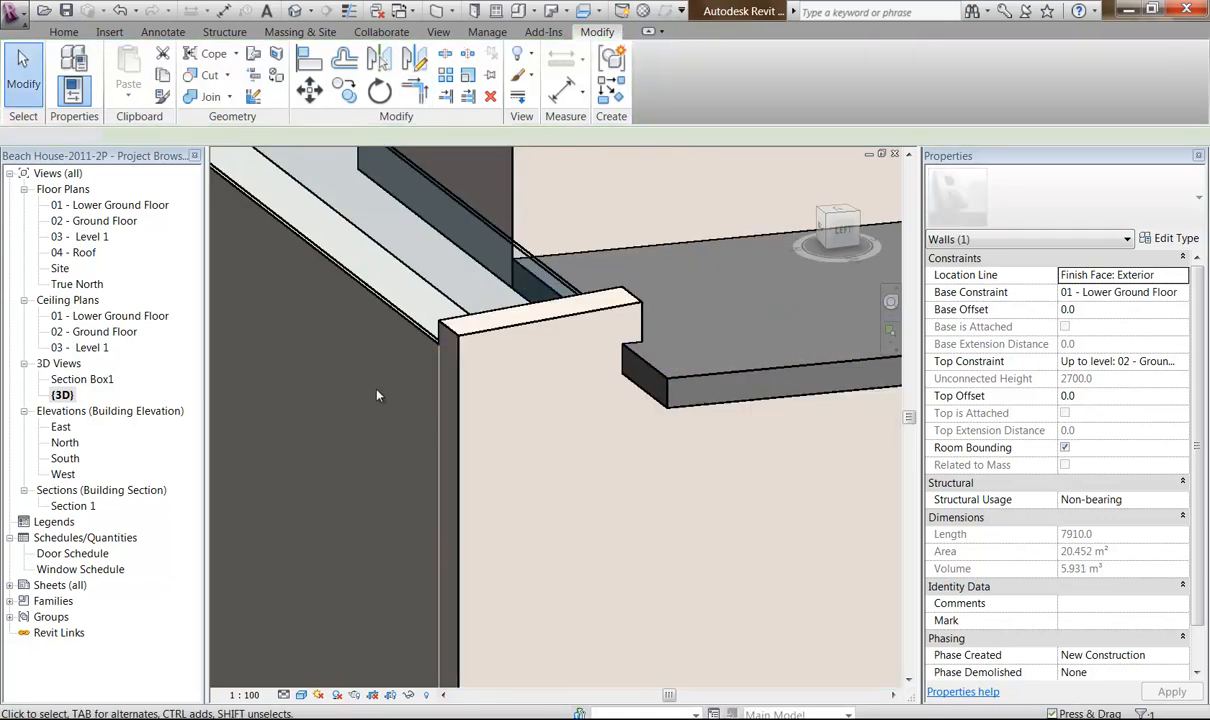
Examine the west wall's raised corner where it meets the glass roof and floor strip from several angles.
shift+middle_drag(379, 376, 427, 330)
scroll(548, 364, up, 2)
middle_drag(524, 348, 459, 258)
scroll(350, 255, down, 2)
shift+middle_drag(314, 246, 447, 330)
middle_drag(548, 354, 464, 413)
scroll(660, 270, down, 1)
middle_drag(645, 318, 402, 381)
shift+middle_drag(598, 346, 661, 330)
shift+middle_drag(505, 470, 473, 437)
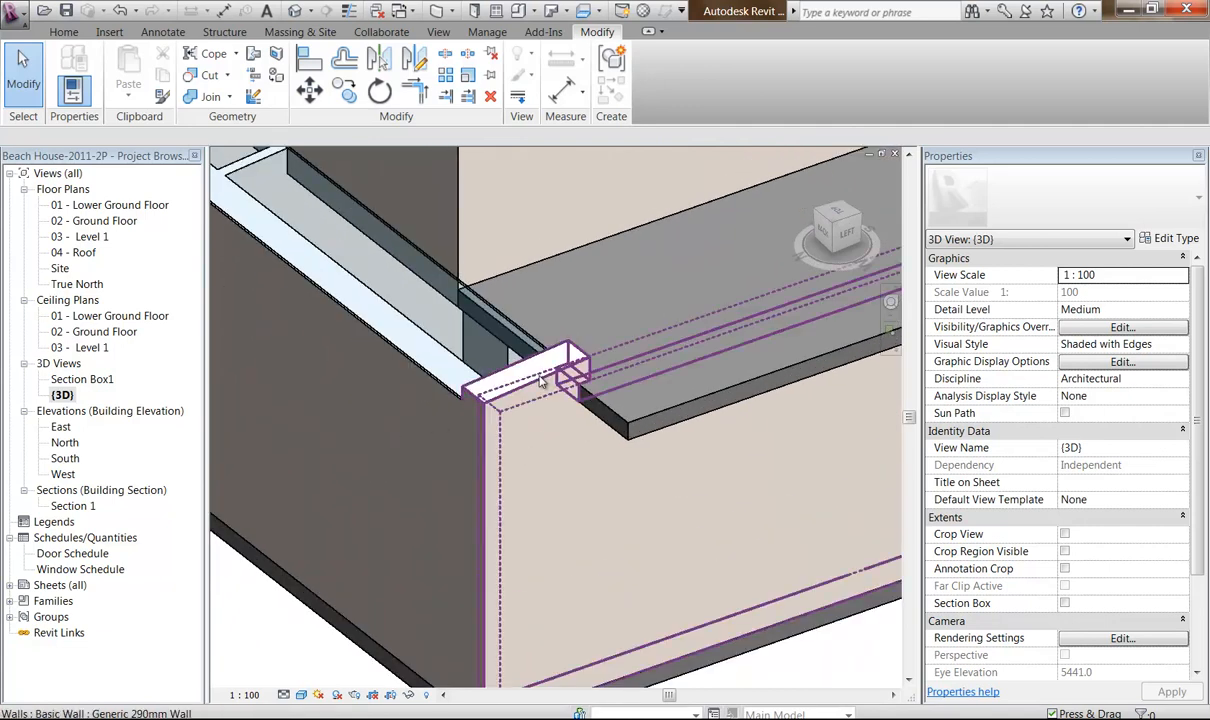
Shorten the raised part of the 290 mm west wall by pulling its end face back to the glass roof's edge.
scroll(537, 386, up, 3)
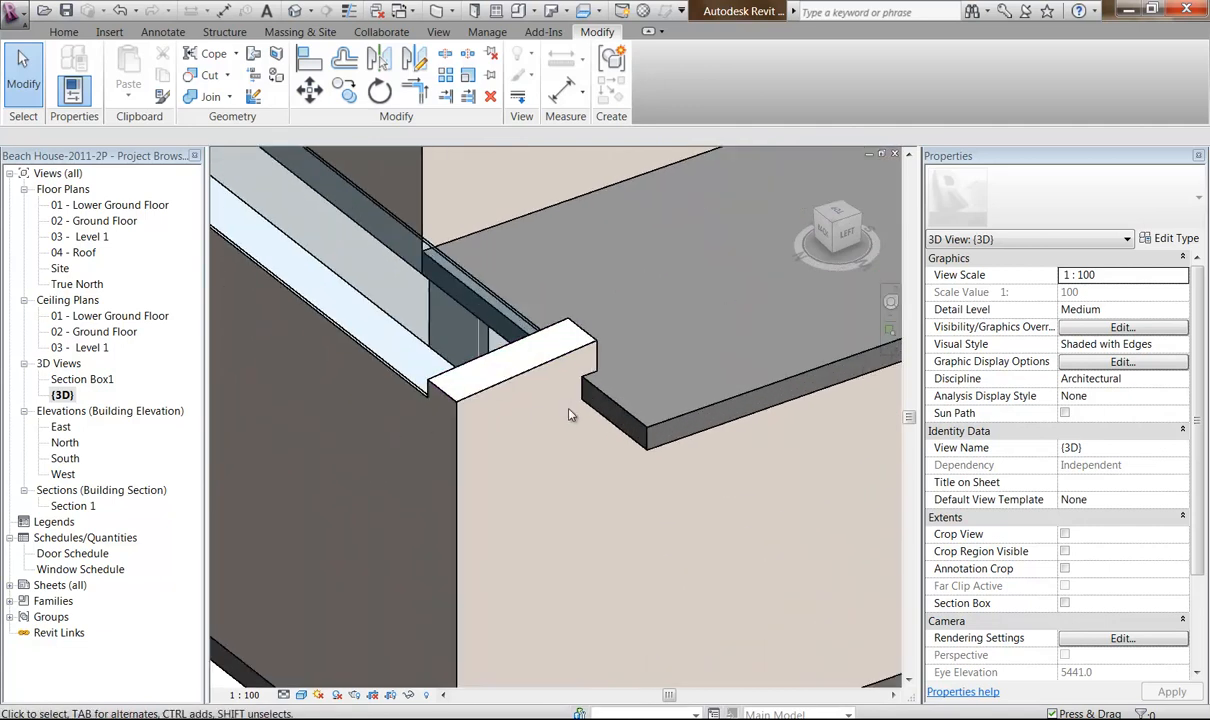
click(554, 358)
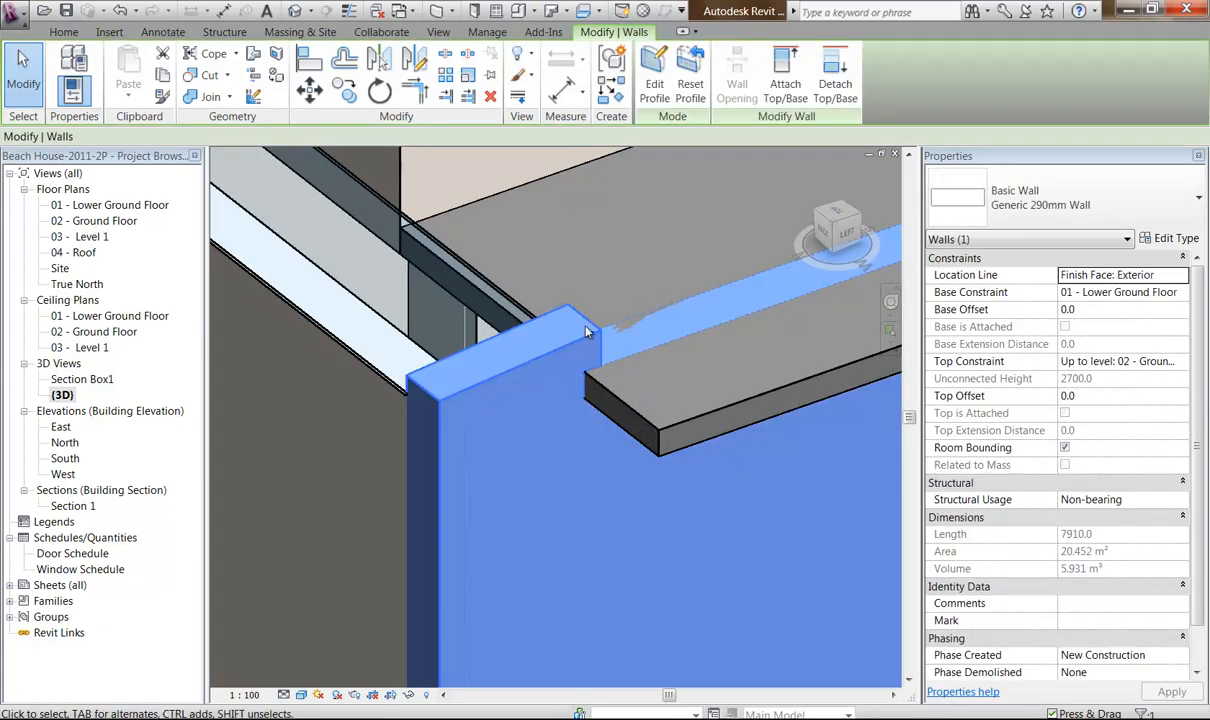
scroll(601, 304, up, 1)
shift+middle_drag(597, 347, 565, 327)
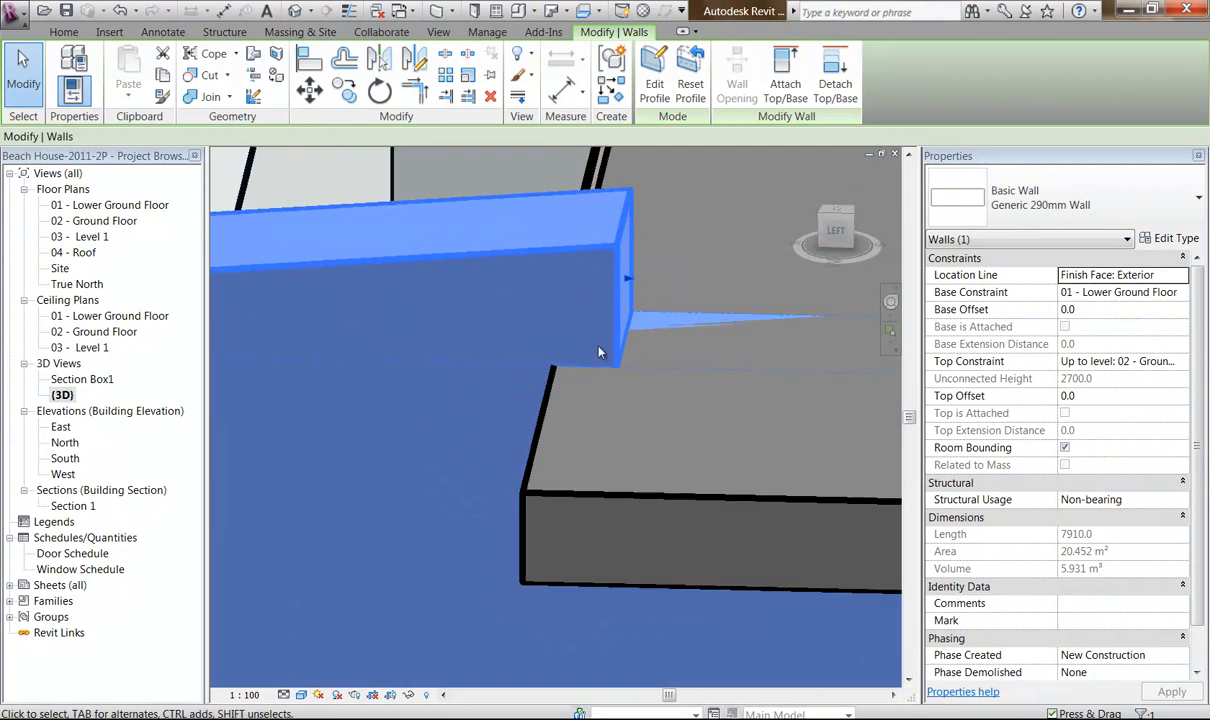
drag(632, 290, 565, 283)
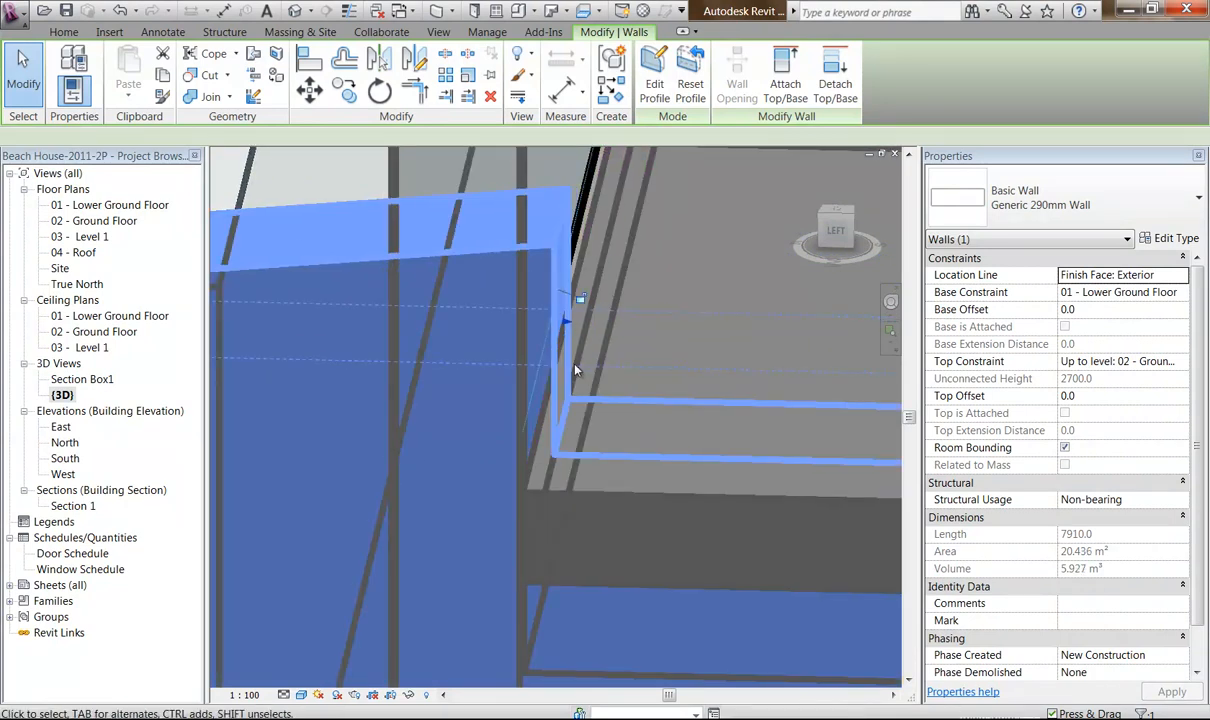
key(Escape)
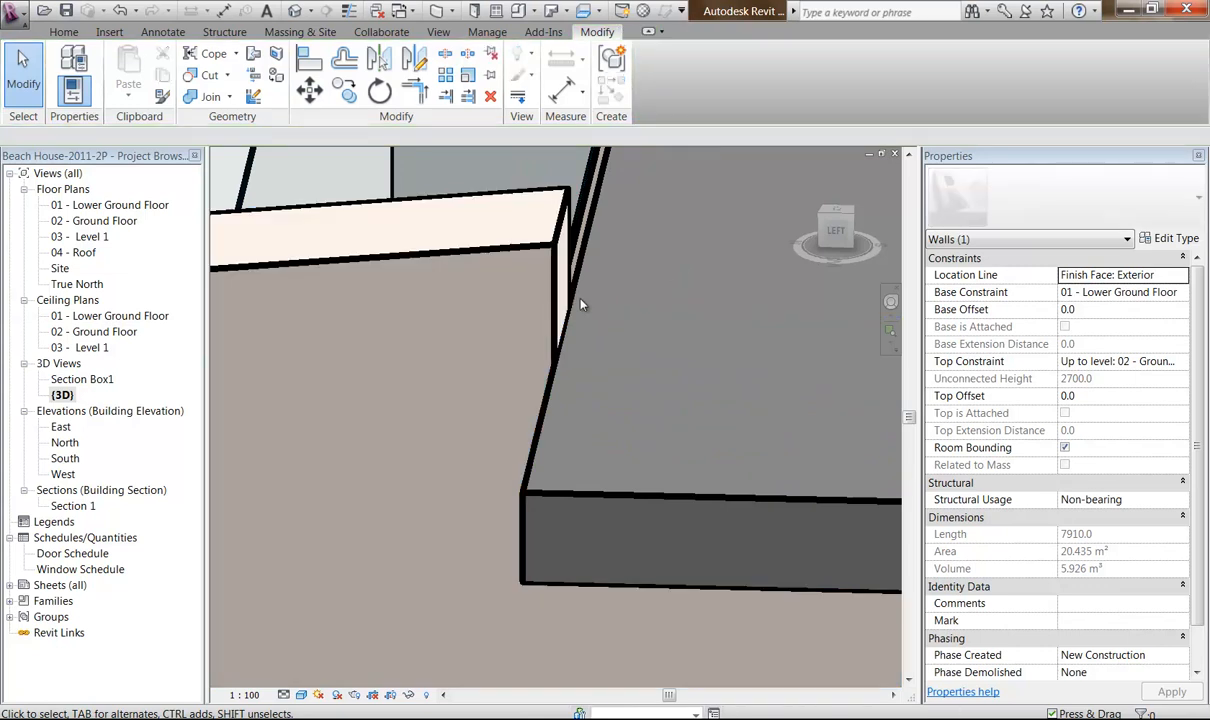
Review the whole house in 3D and check the ground floor's 120 mm west wall above the floor strip.
shift+middle_drag(517, 314, 476, 455)
scroll(495, 399, down, 3)
scroll(515, 441, up, 4)
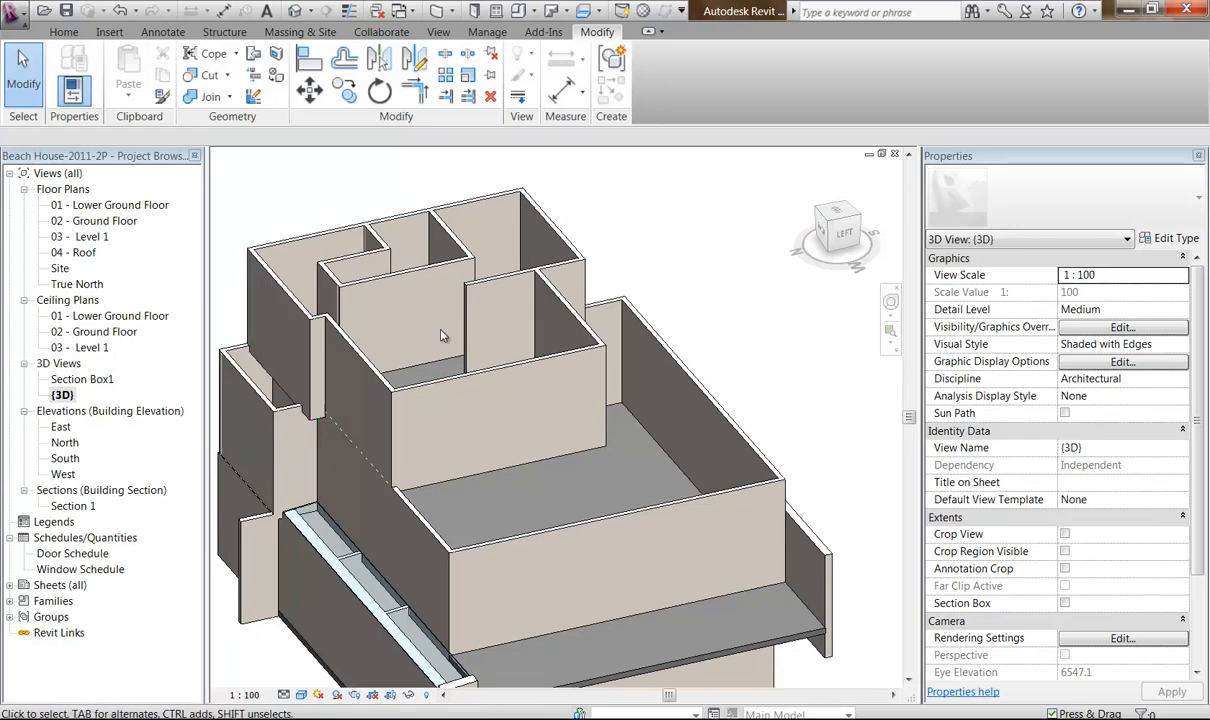
click(518, 583)
shift+middle_drag(518, 583, 480, 530)
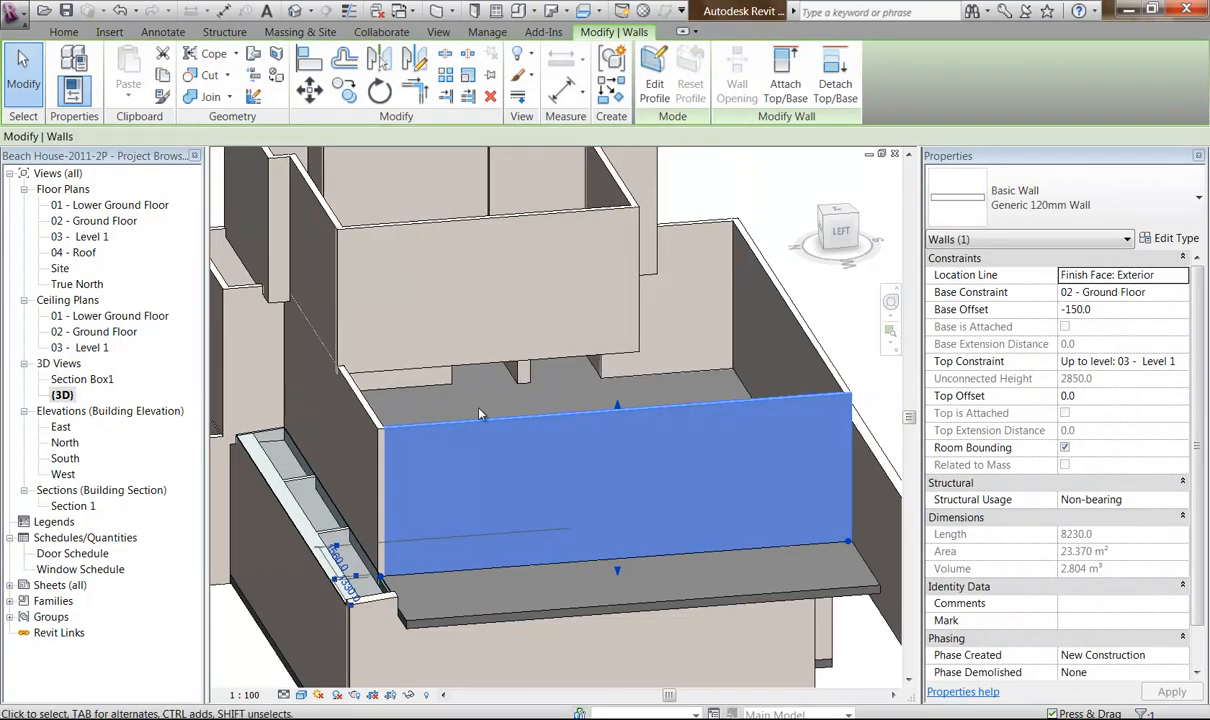
Open the 03 - Level 1 floor plan.
click(104, 221)
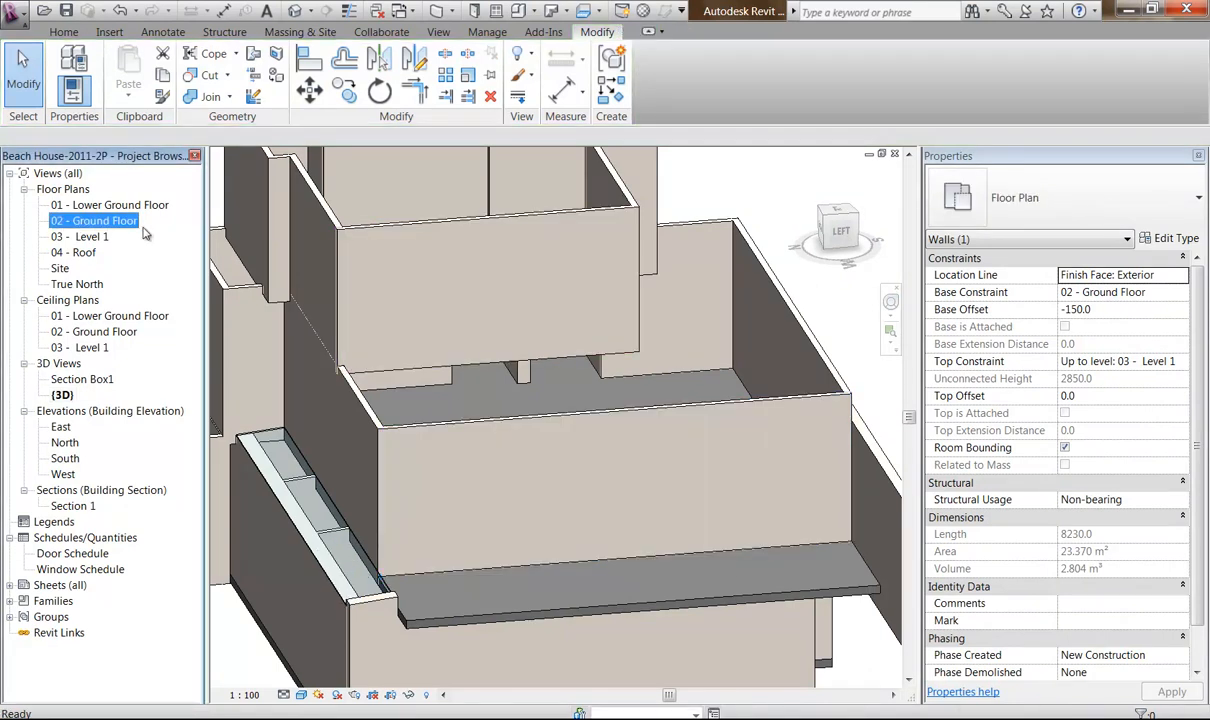
double_click(84, 237)
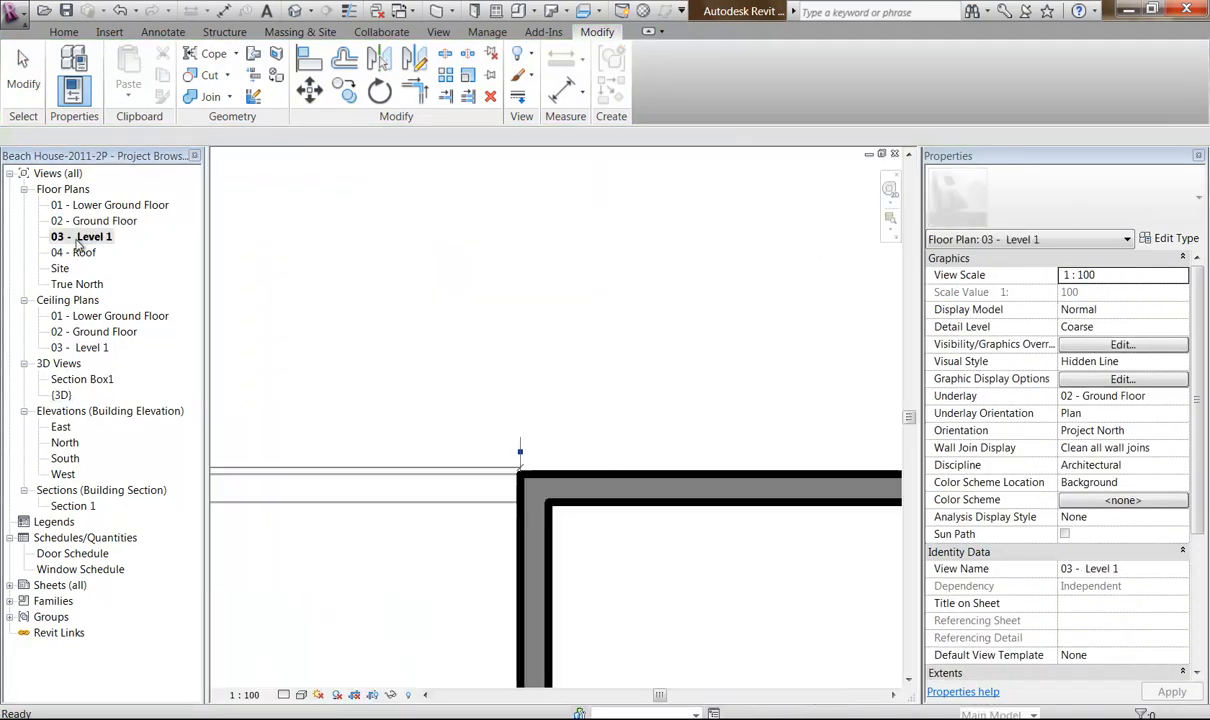
click(369, 234)
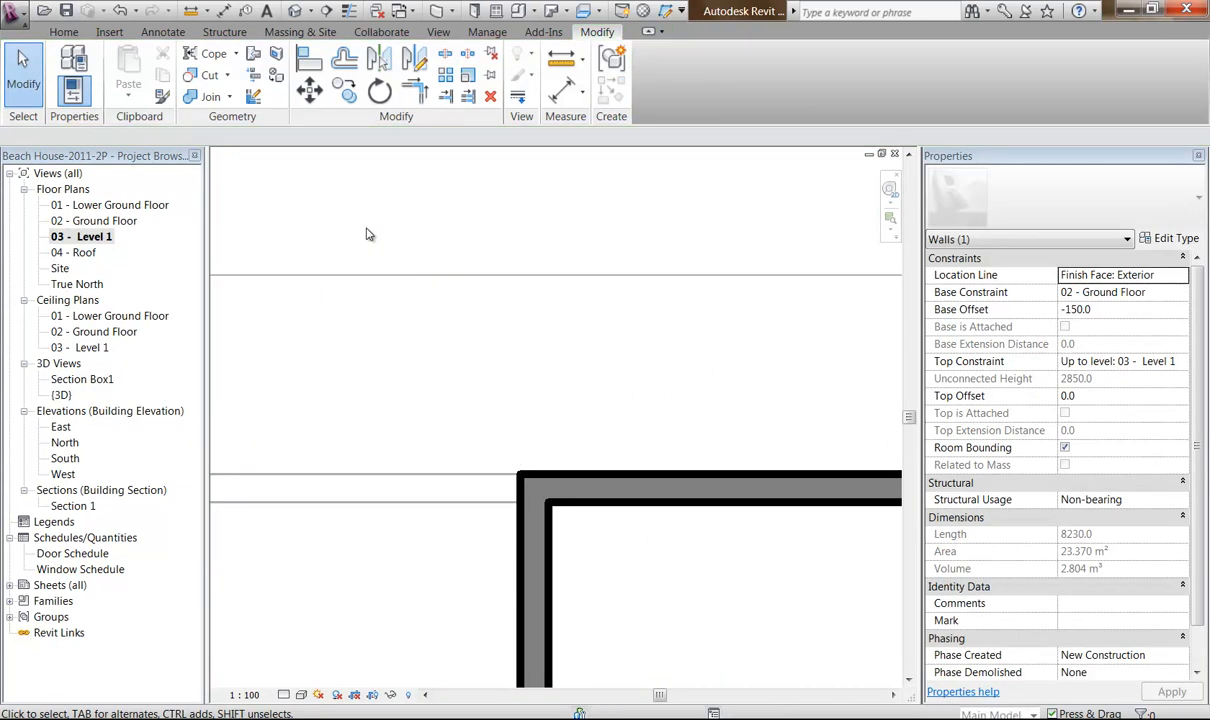
scroll(371, 236, down, 6)
middle_drag(353, 280, 438, 275)
scroll(409, 311, up, 1)
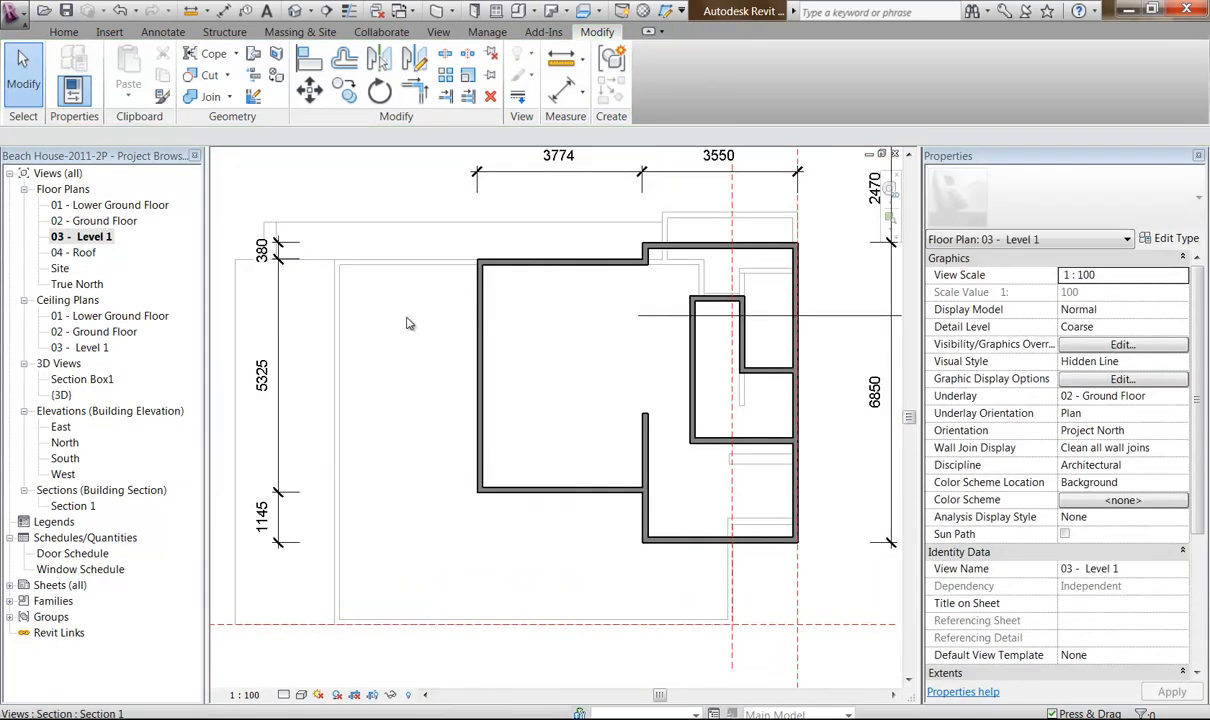
middle_drag(393, 340, 405, 297)
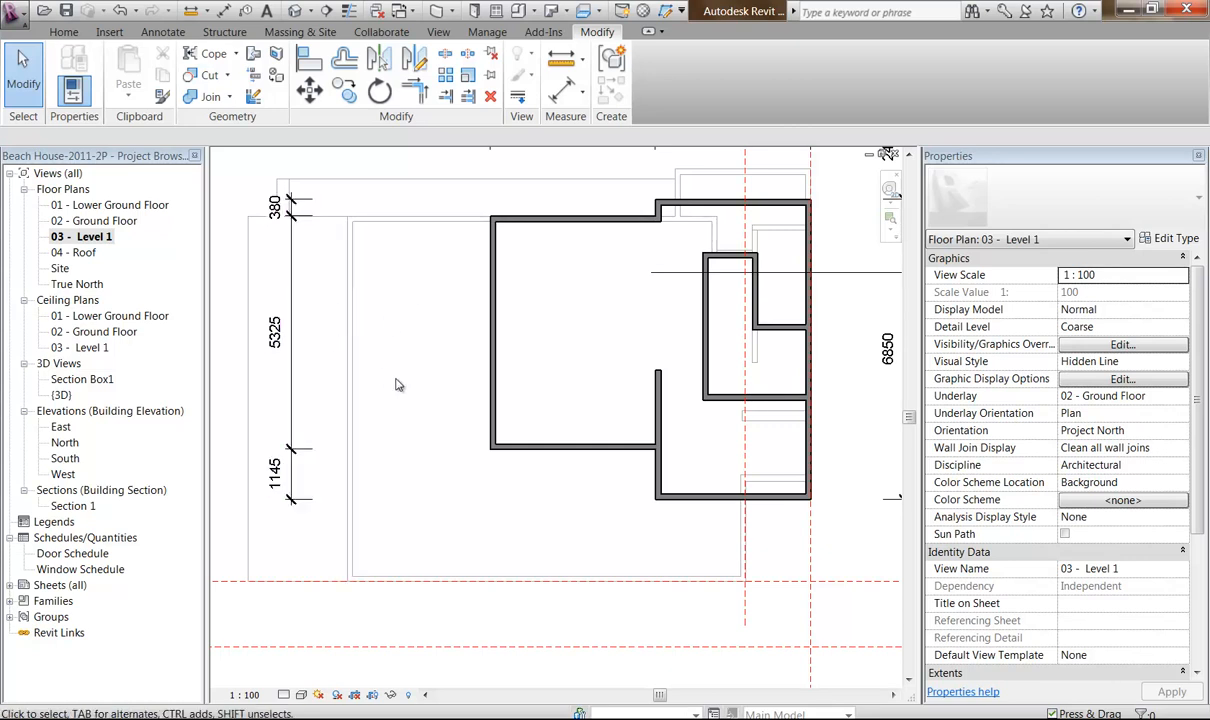
scroll(424, 355, up, 1)
middle_drag(424, 356, 400, 373)
scroll(398, 371, down, 1)
scroll(398, 371, up, 1)
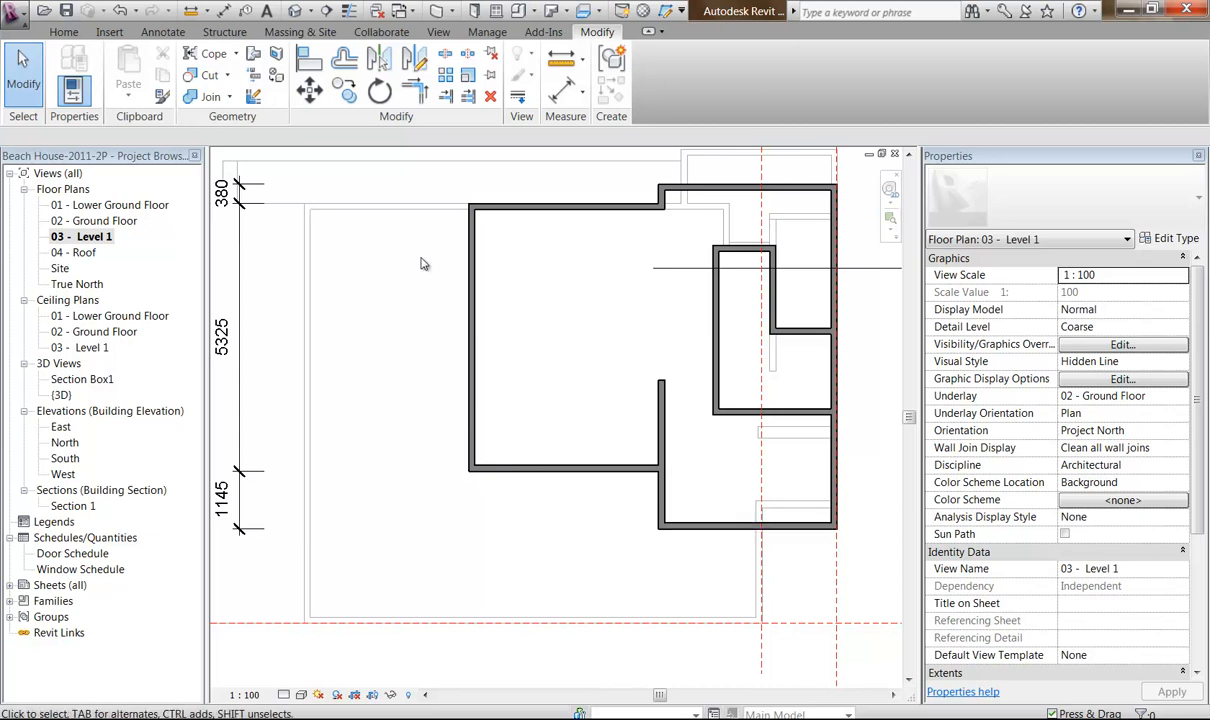
Start a footprint roof on 03 - Level 1 with boundary lines along the west wall, both south walls and the wall between them.
click(63, 31)
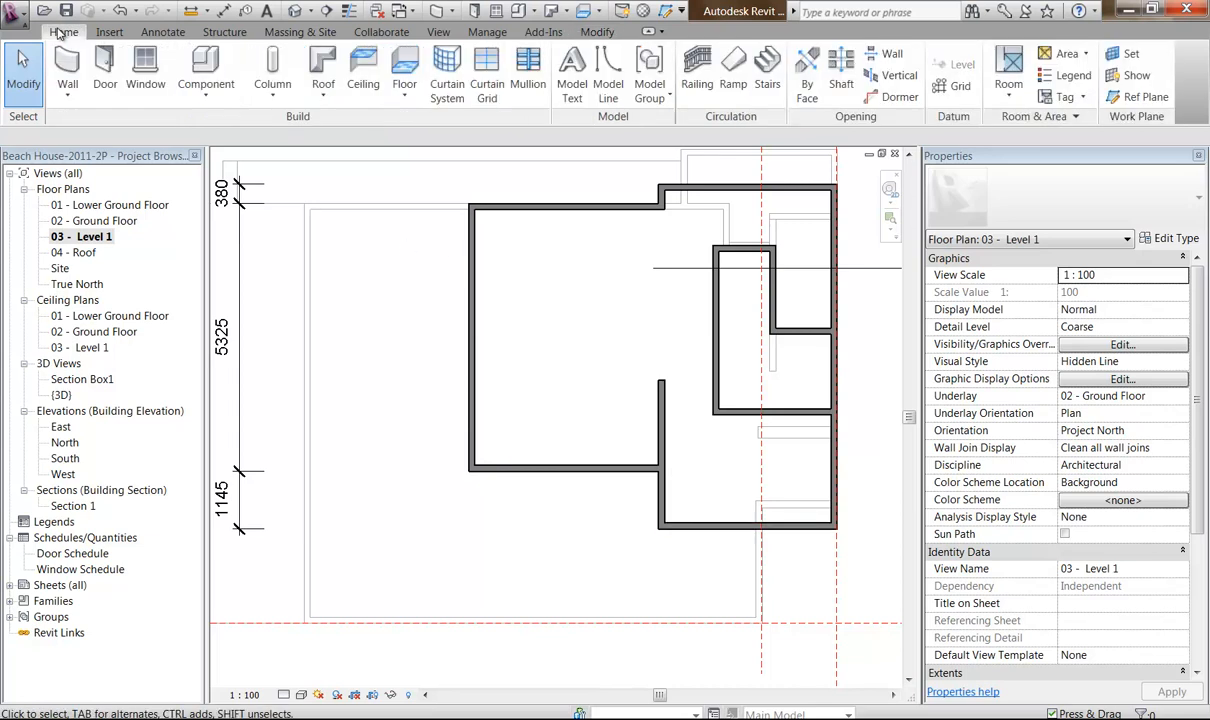
click(322, 65)
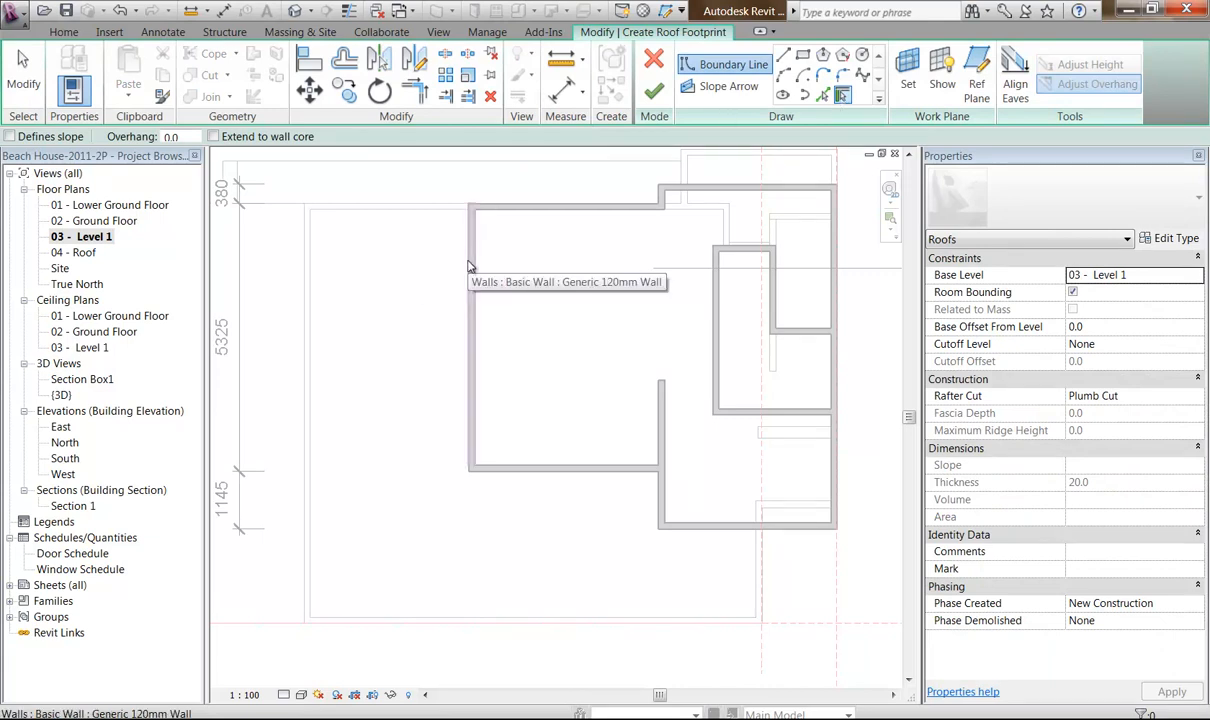
click(470, 266)
click(522, 475)
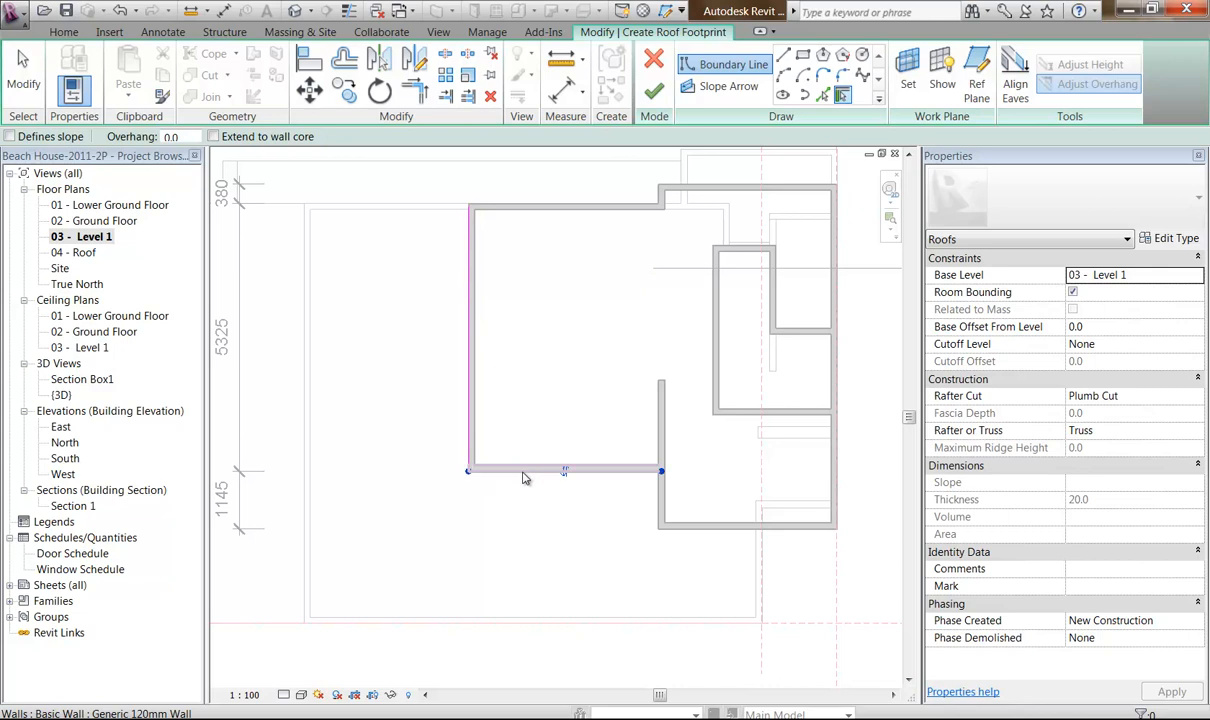
click(653, 505)
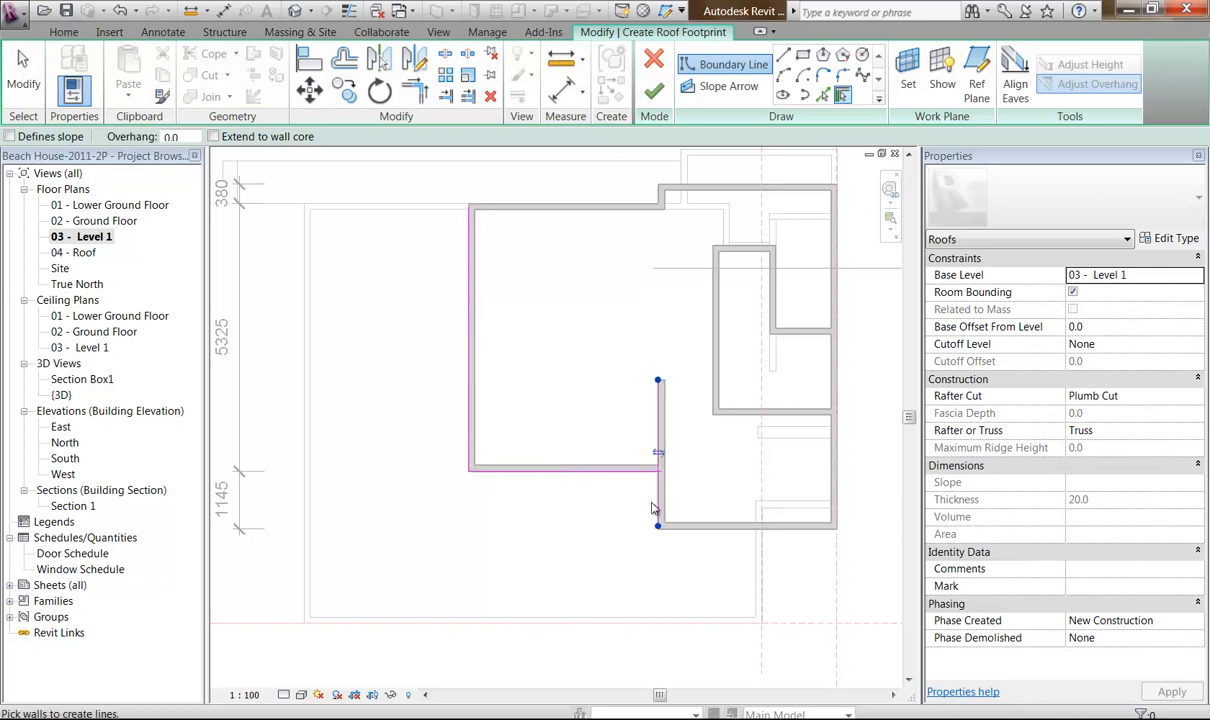
click(705, 530)
Trim the roof boundary lines to a corner where the shorter south wall meets the projecting wall.
click(414, 90)
click(648, 474)
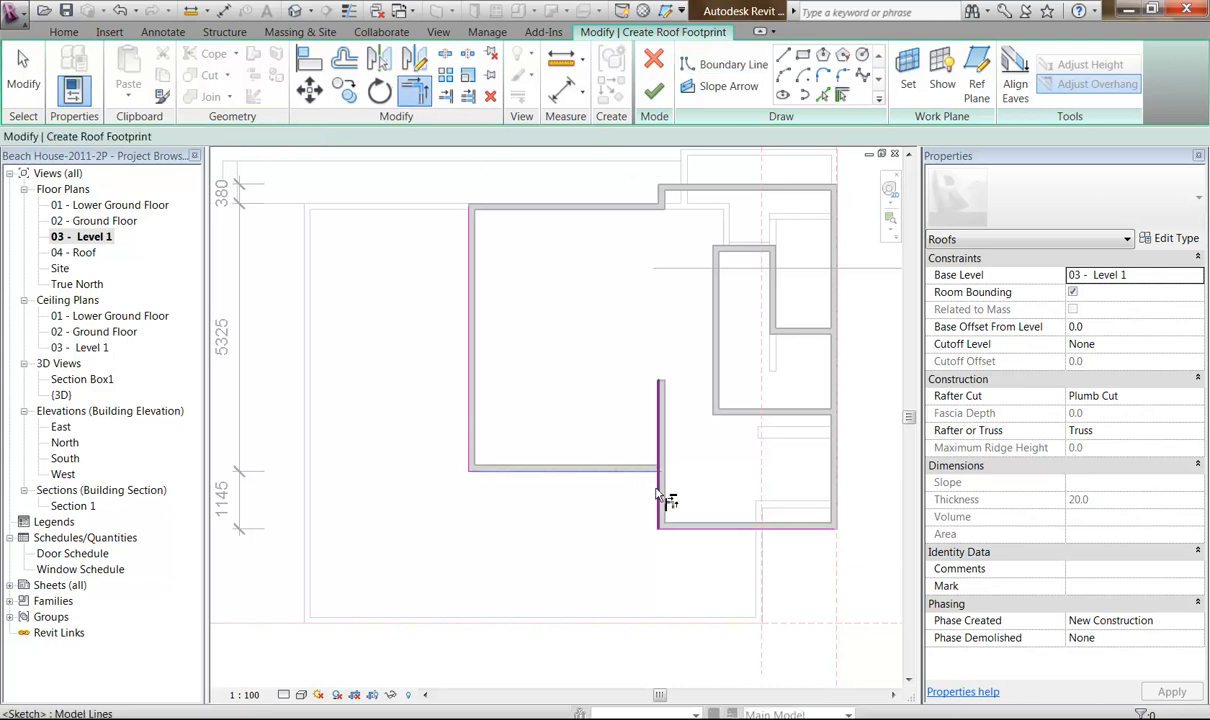
click(662, 499)
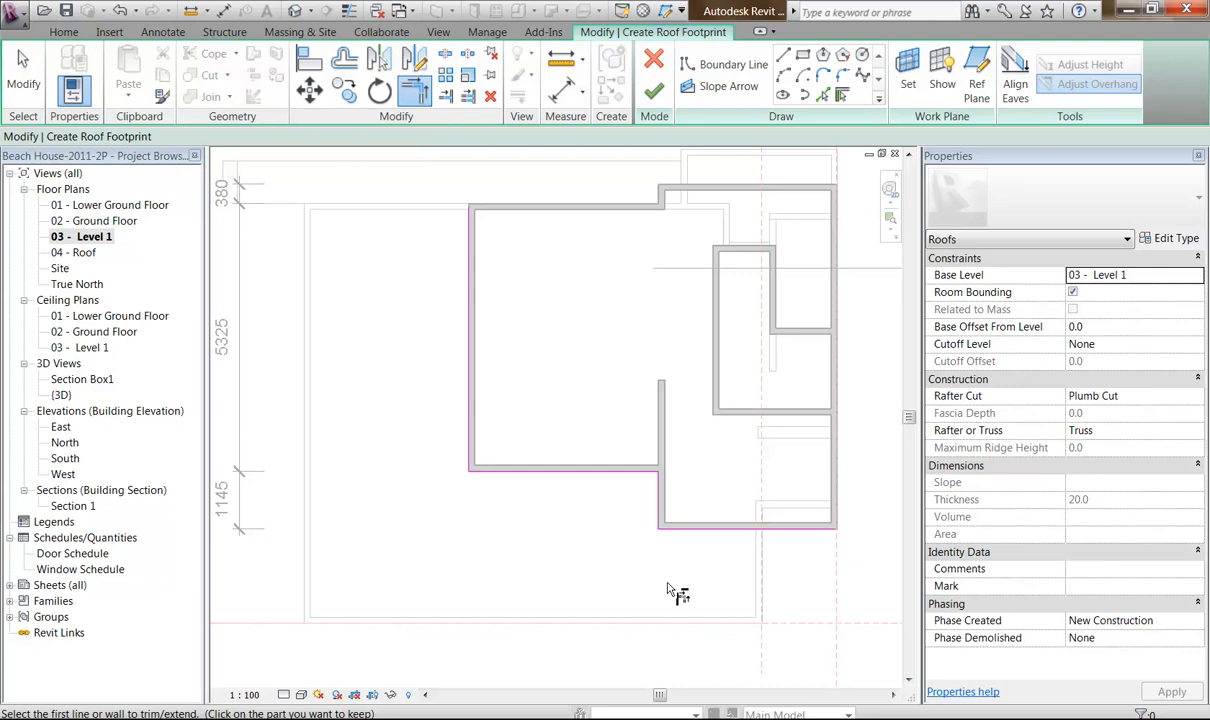
Add a roof boundary line along the short east wall below the longer south wall, with a 100 mm overhang and no slope.
click(842, 96)
middle_drag(555, 383, 500, 340)
click(174, 137)
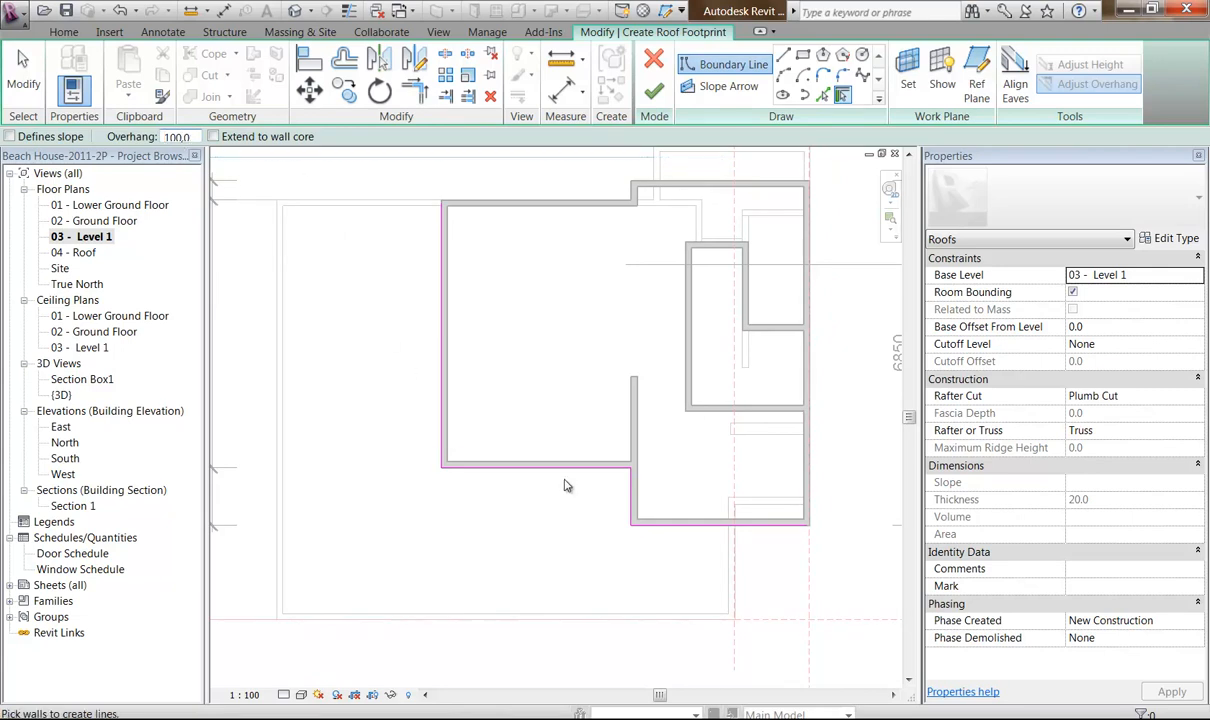
middle_drag(549, 506, 463, 389)
scroll(616, 436, up, 1)
click(663, 460)
scroll(500, 467, down, 2)
middle_drag(456, 446, 595, 491)
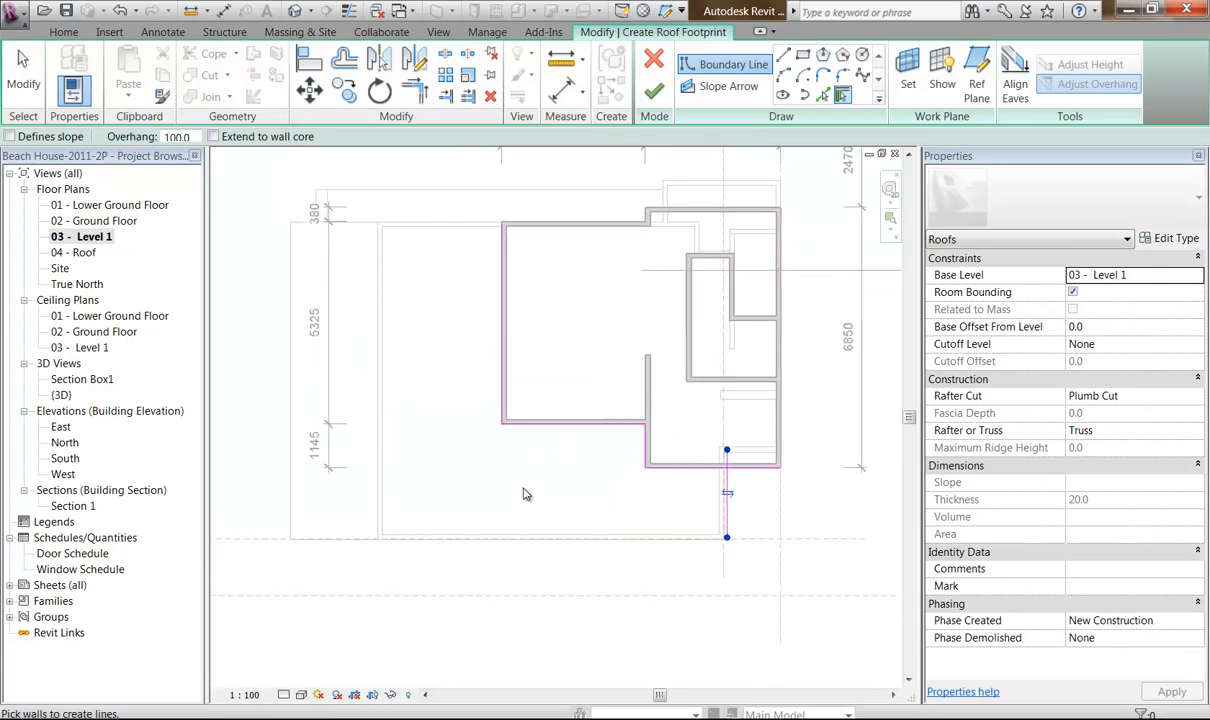
Add roof boundary lines with zero overhang along the ground floor's south and north walls.
click(190, 137)
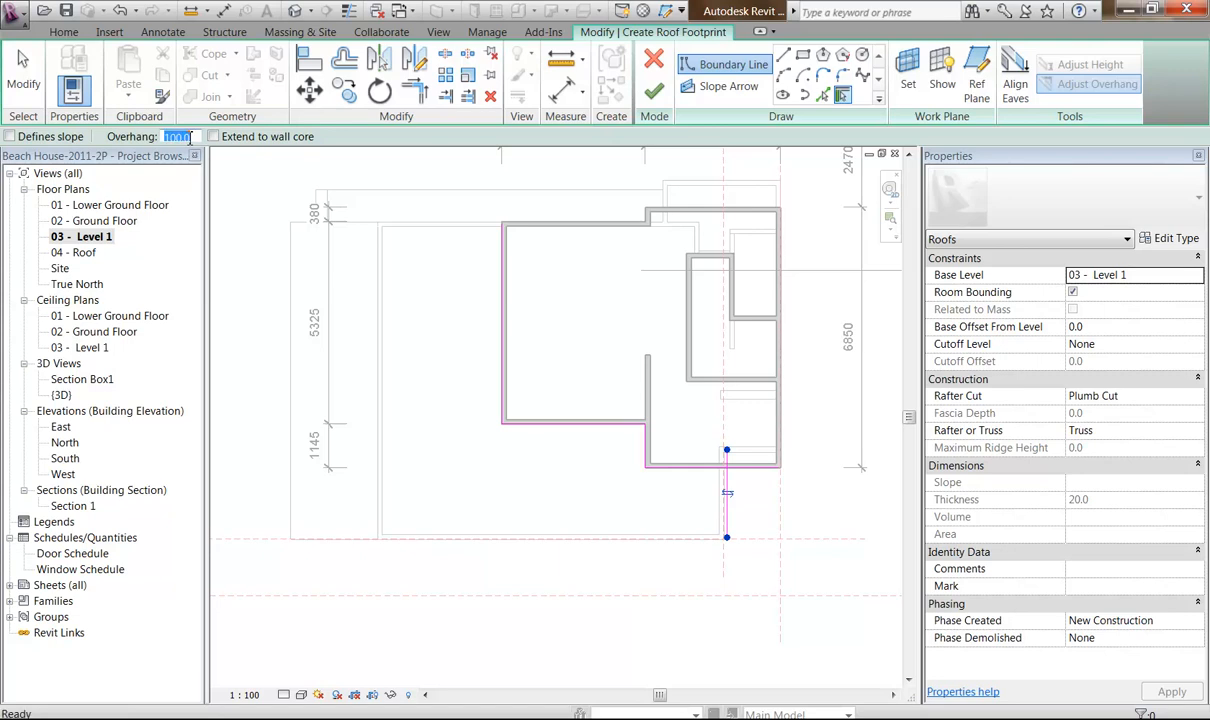
text(0)
scroll(494, 410, up, 2)
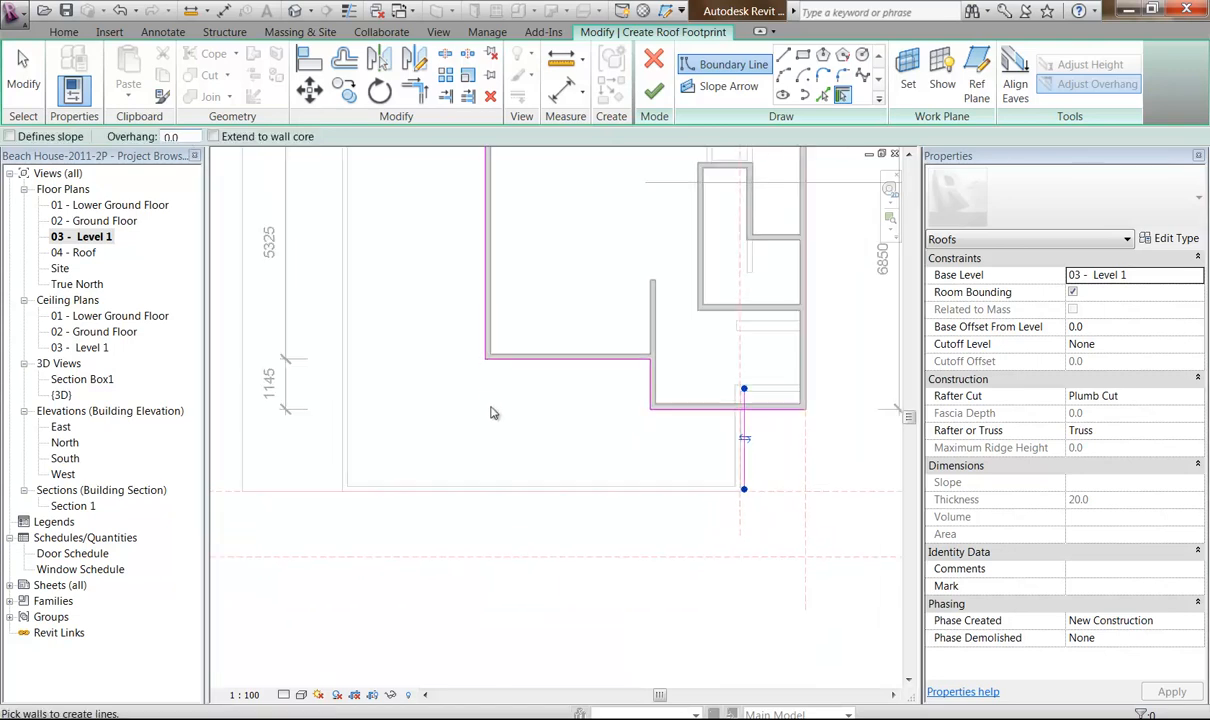
click(475, 520)
scroll(441, 418, down, 5)
scroll(431, 345, up, 4)
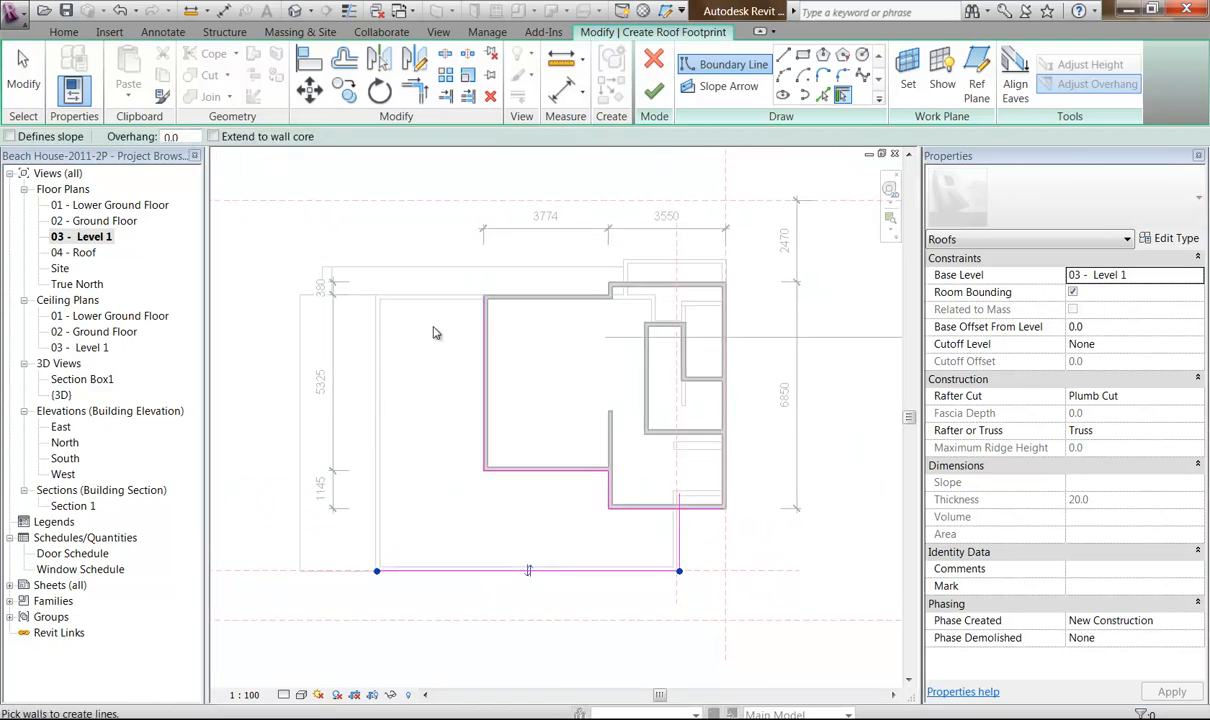
click(417, 292)
scroll(446, 392, up, 2)
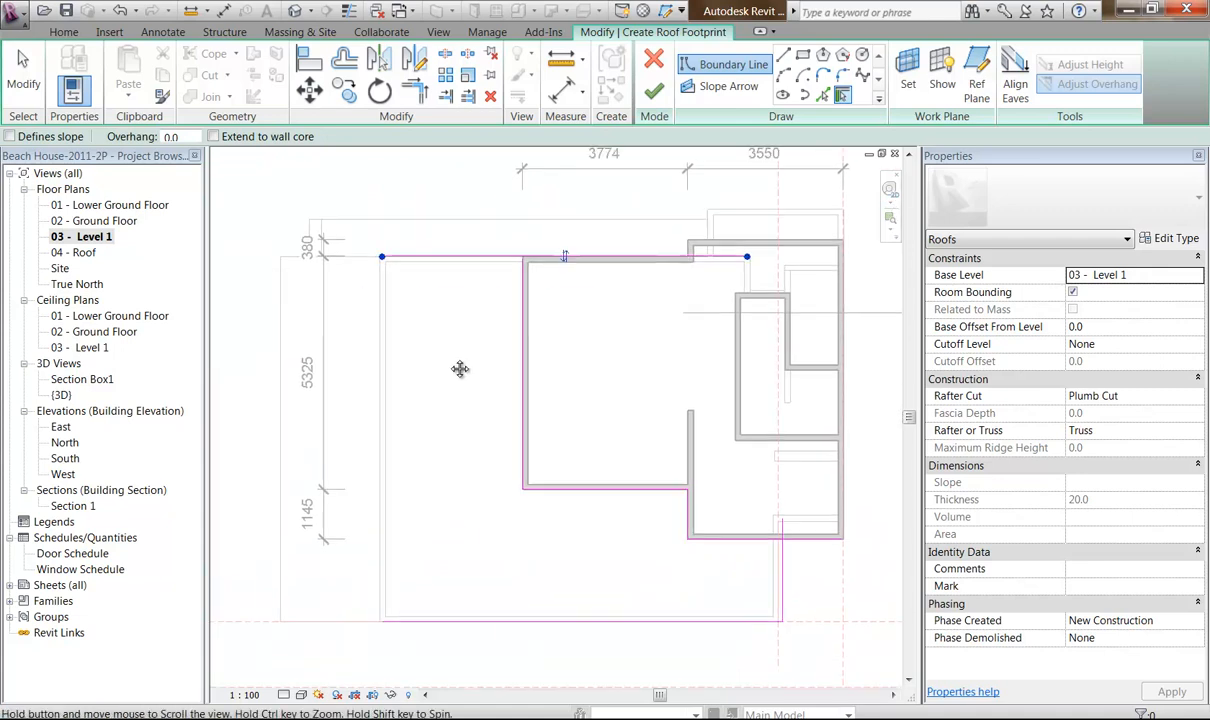
scroll(451, 381, down, 2)
middle_drag(422, 446, 392, 427)
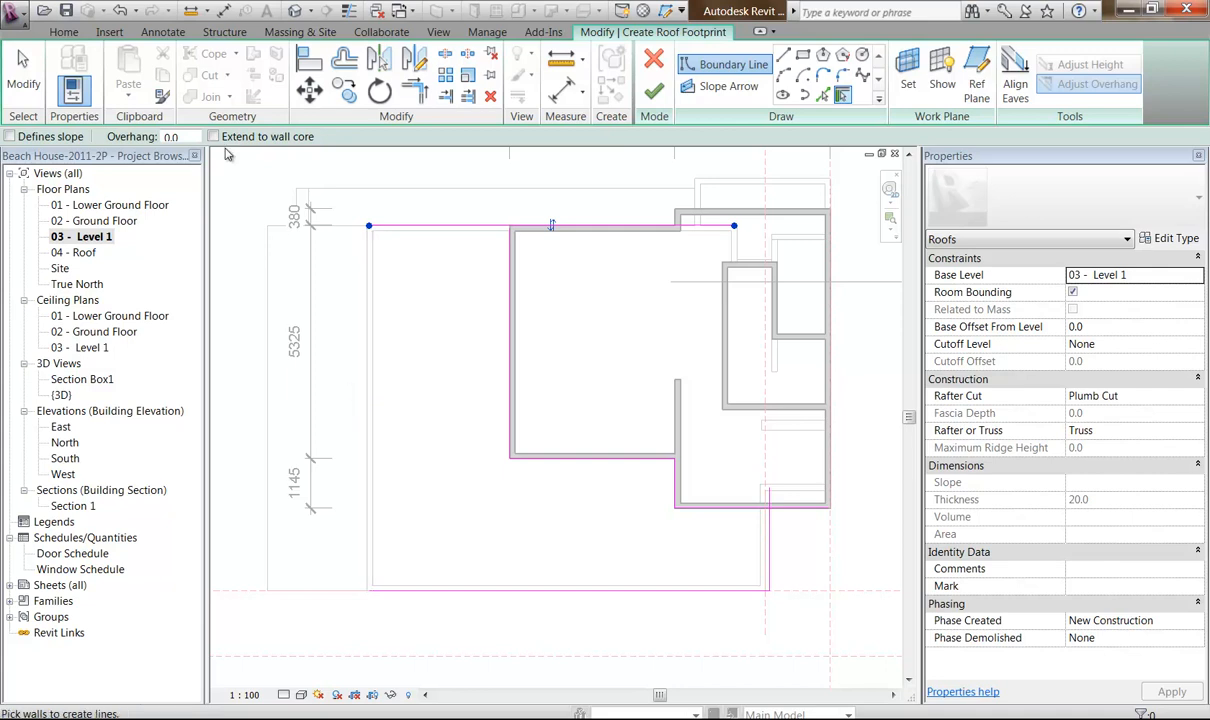
Add a roof boundary line along the ground floor's west wall with a 2000 mm overhang.
click(187, 136)
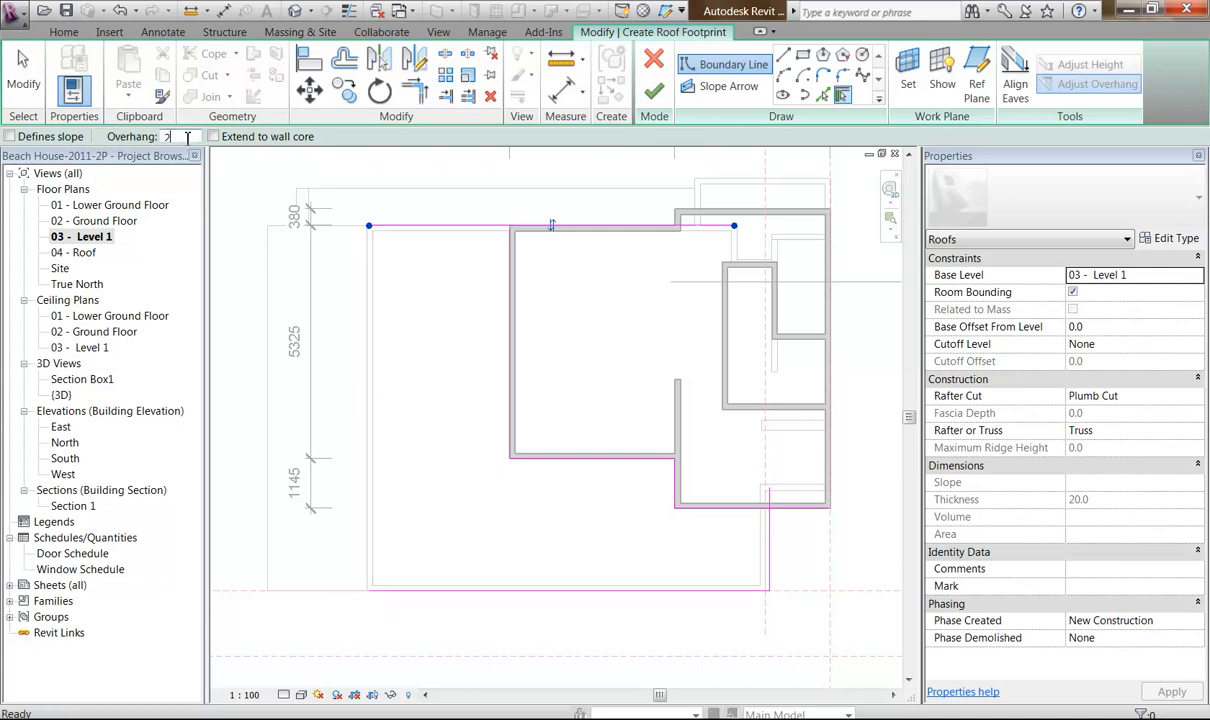
middle_drag(307, 325, 336, 326)
scroll(309, 318, up, 1)
click(350, 314)
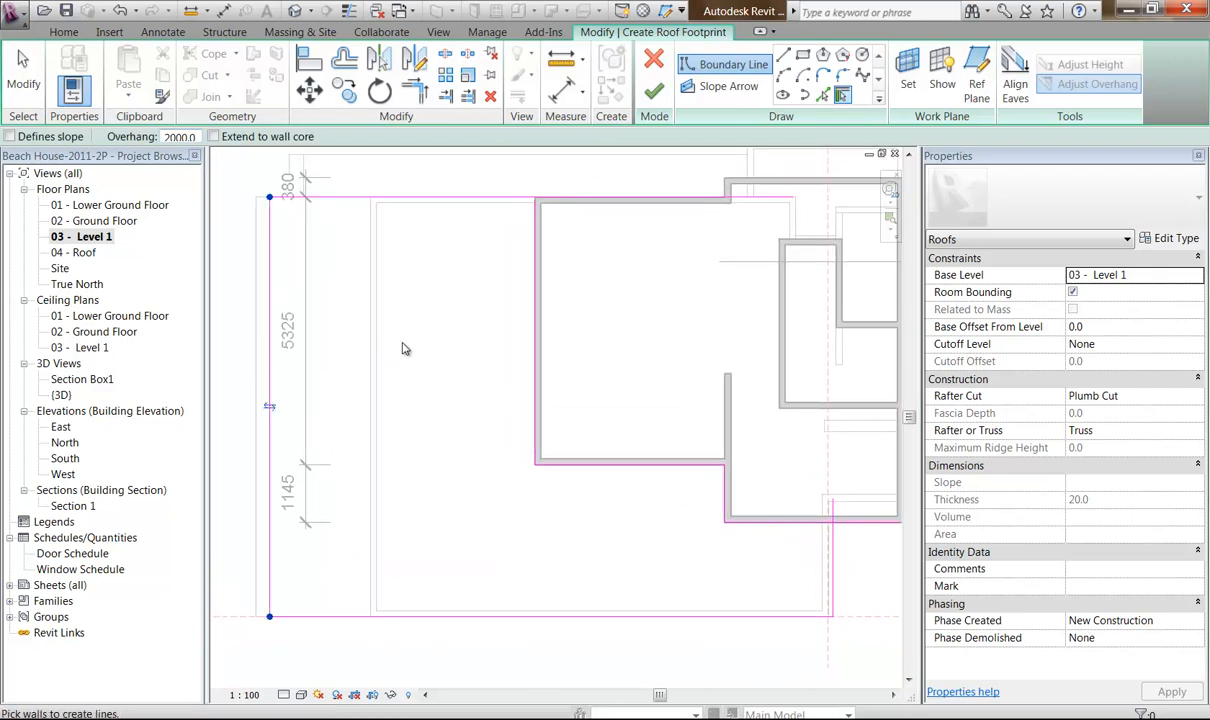
scroll(346, 392, down, 2)
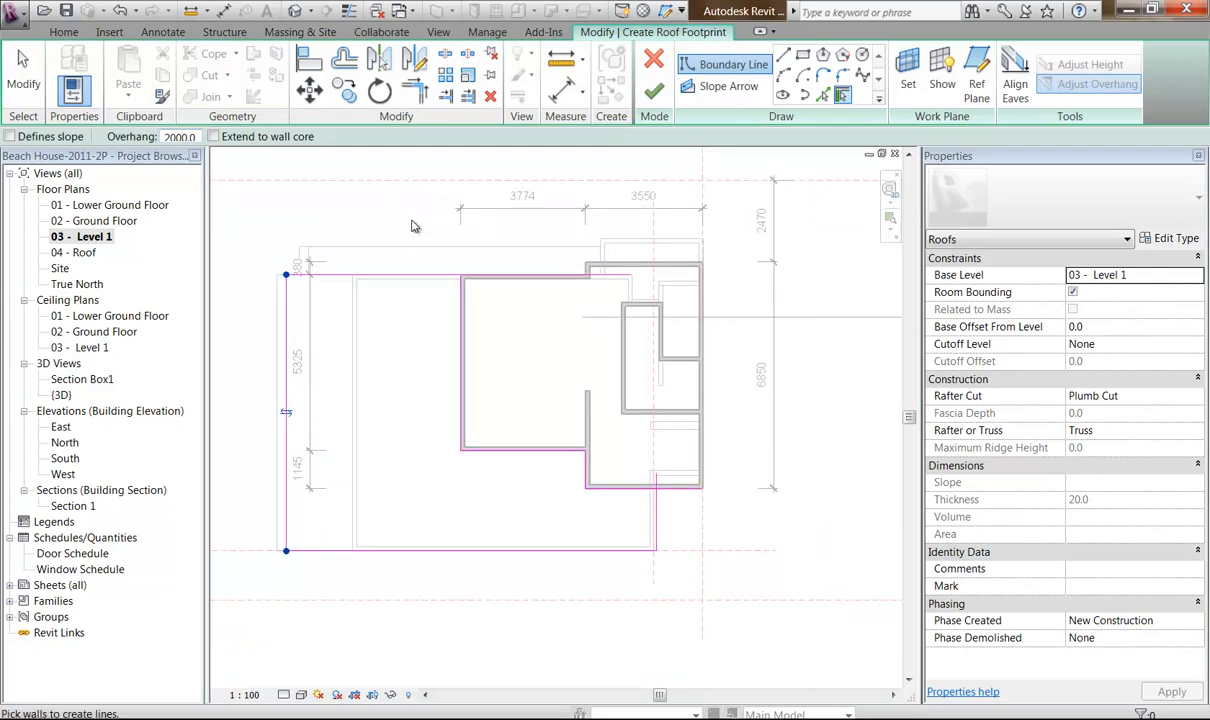
Trim the roof boundary to corners where the north line meets the upper west wall and the projecting south wall meets the east line.
click(416, 92)
click(432, 276)
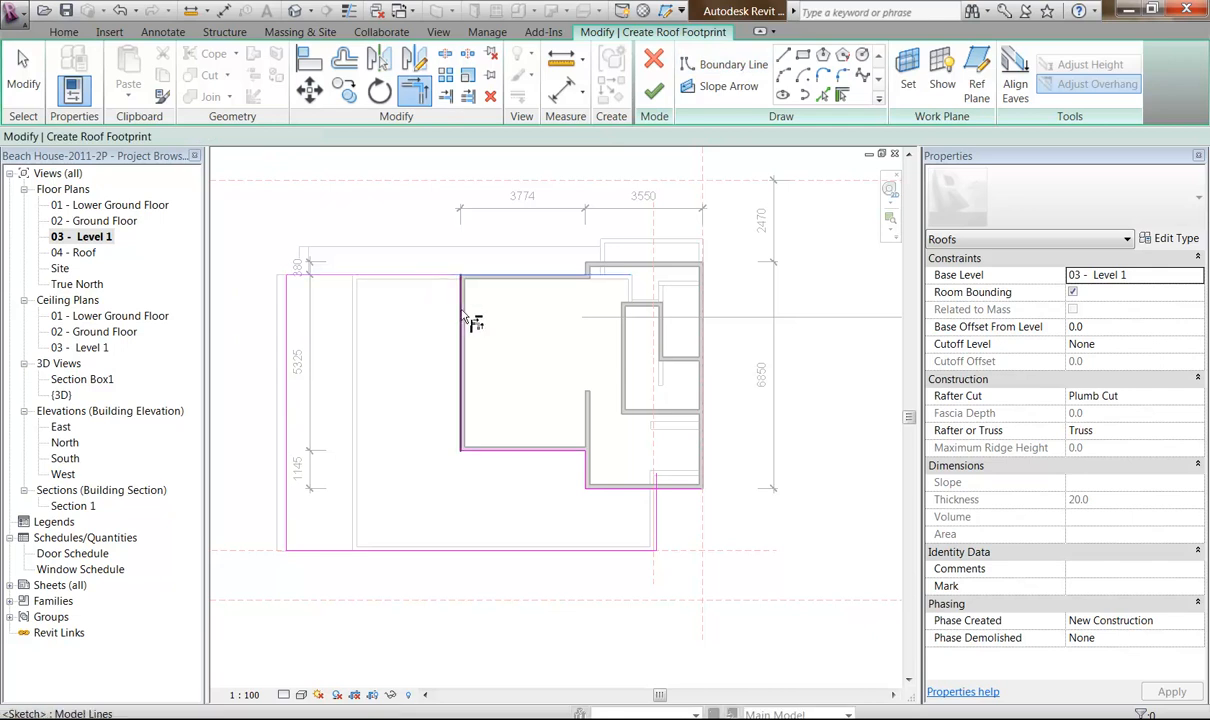
click(463, 328)
click(642, 488)
click(656, 512)
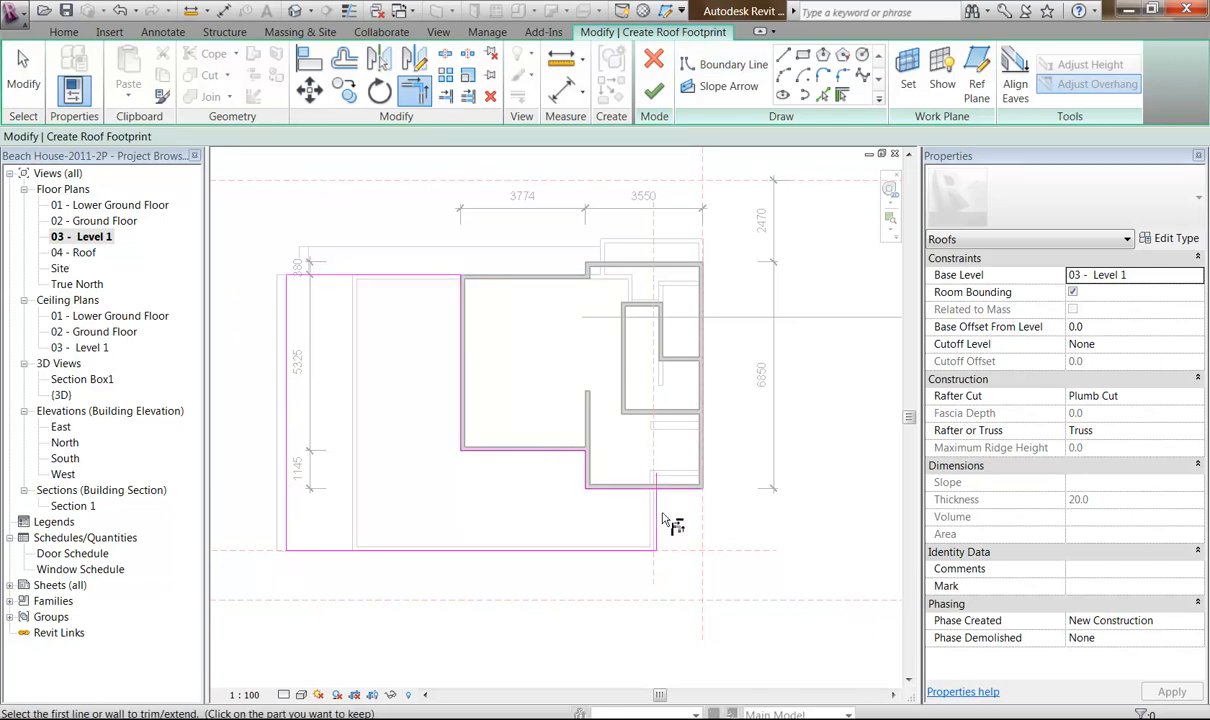
scroll(513, 521, up, 1)
middle_drag(494, 494, 519, 527)
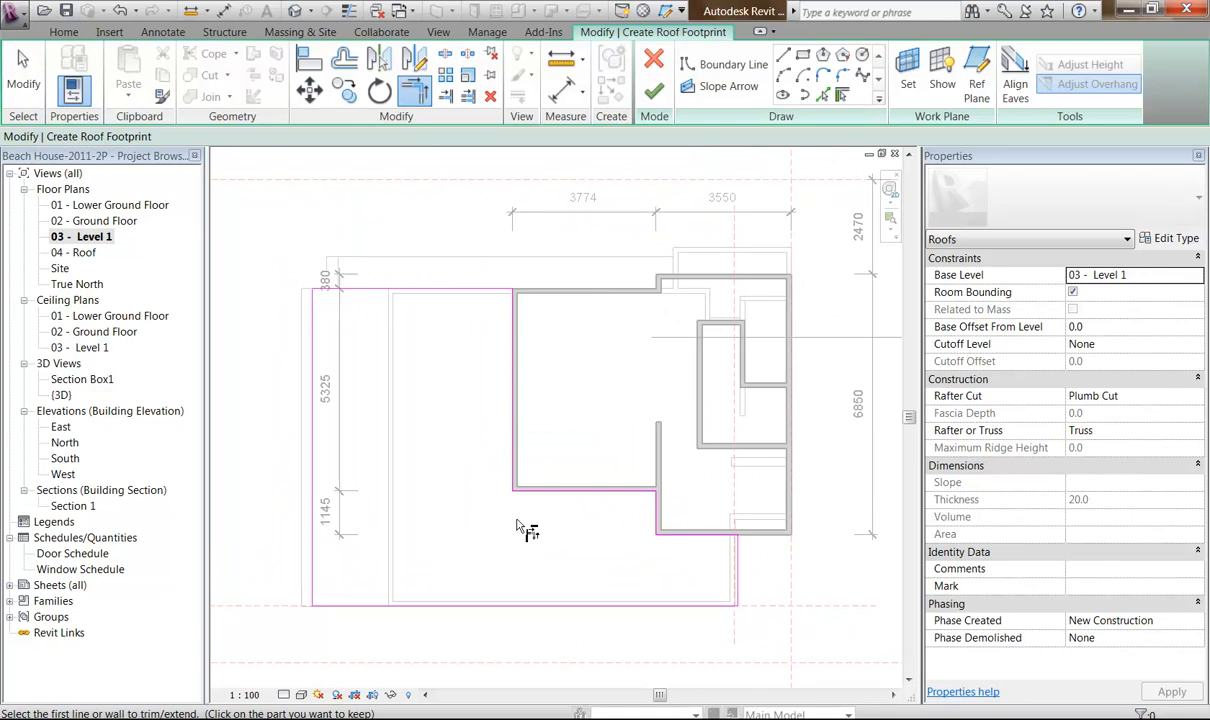
key(Escape)
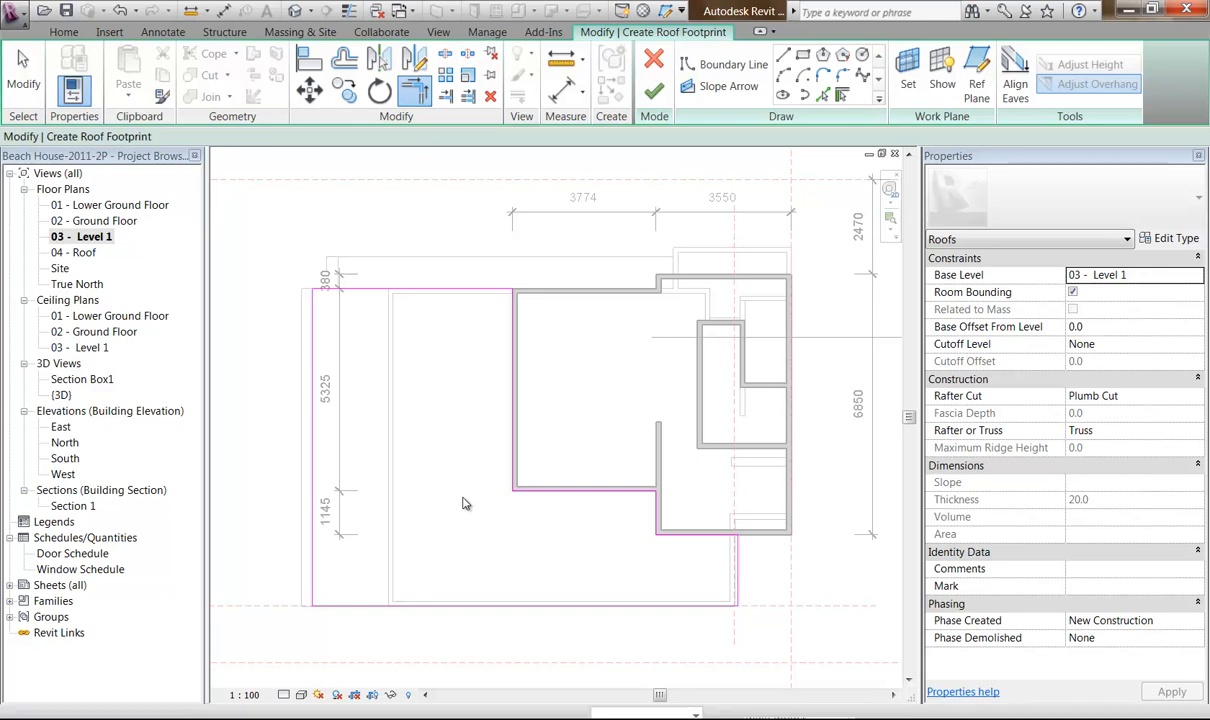
Make the outer west and short east boundary lines slope-defining at 5° and finish the roof.
click(313, 458)
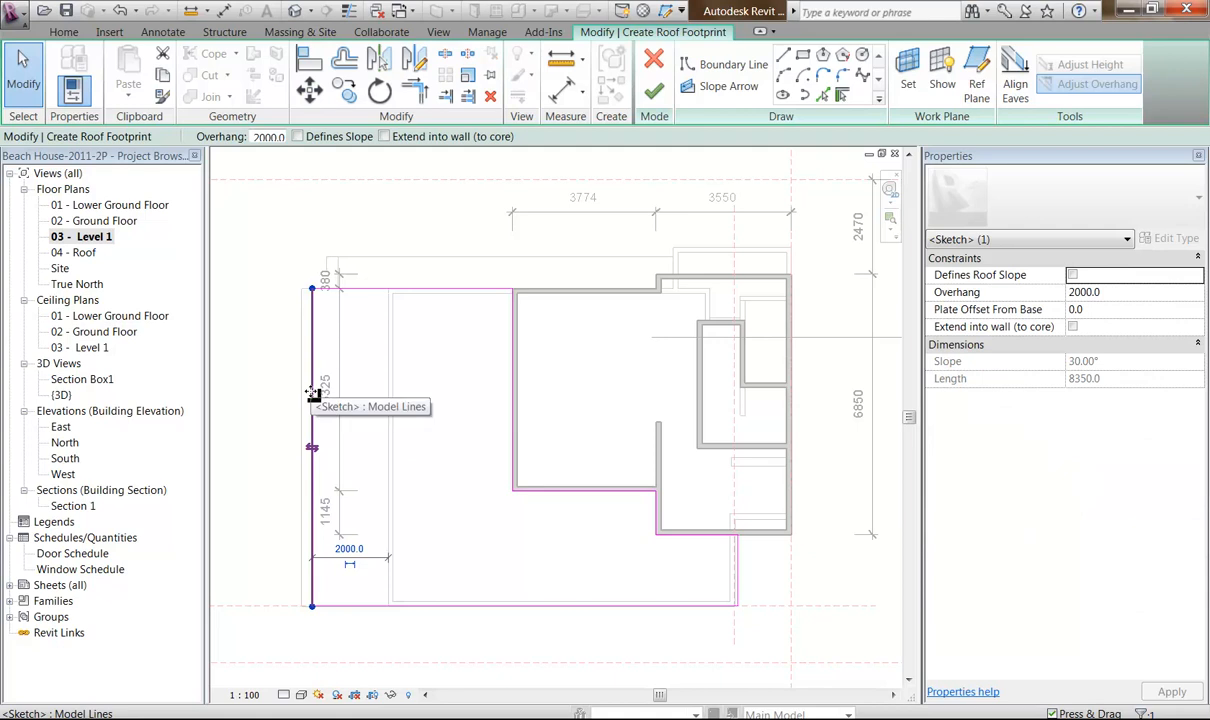
ctrl+click(739, 568)
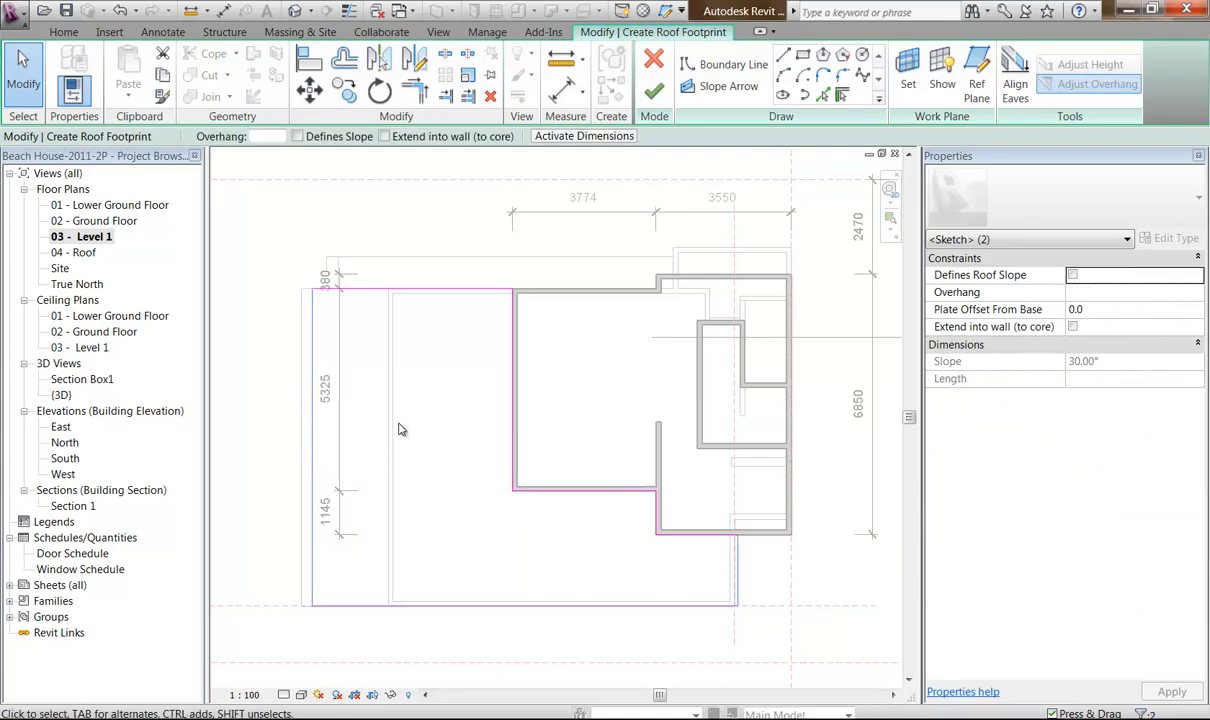
click(298, 137)
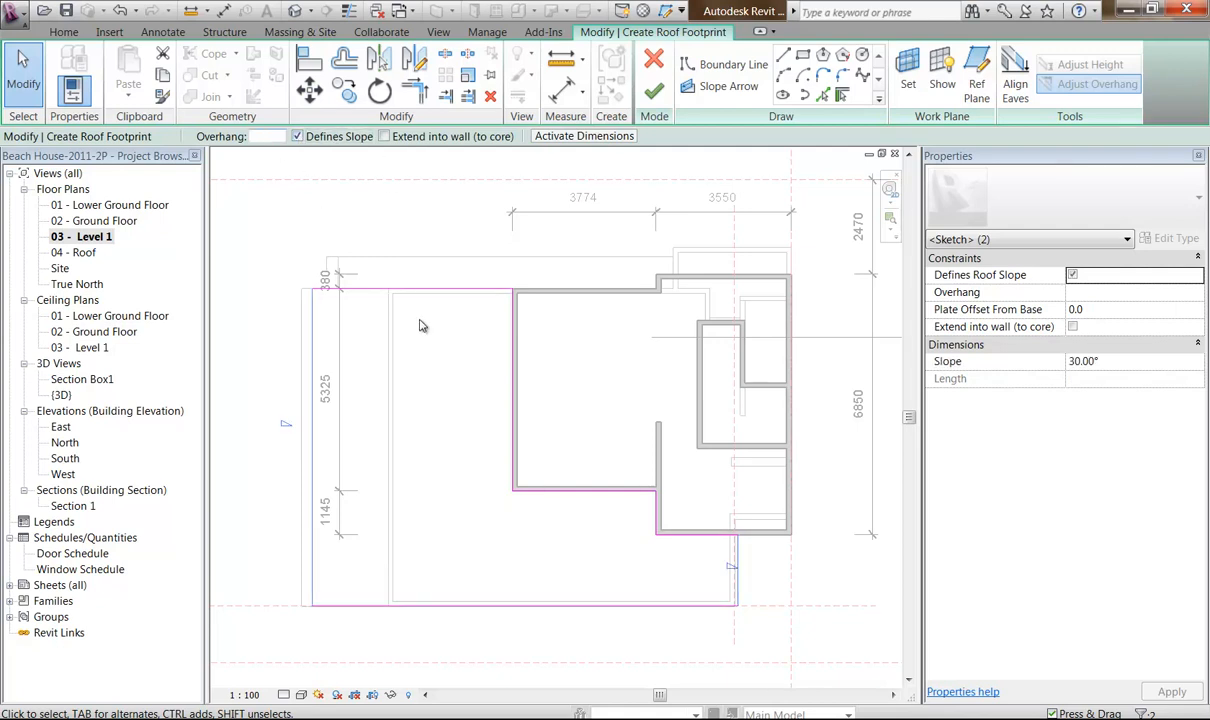
click(1117, 367)
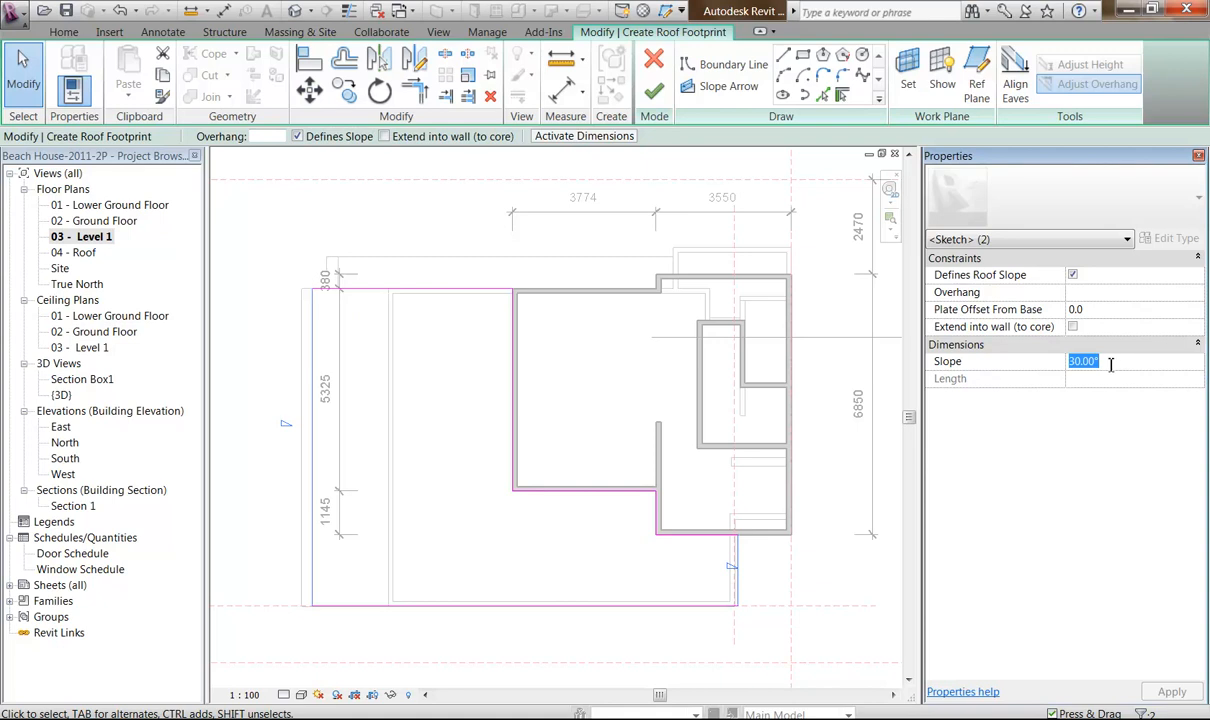
text(5)
key(Return)
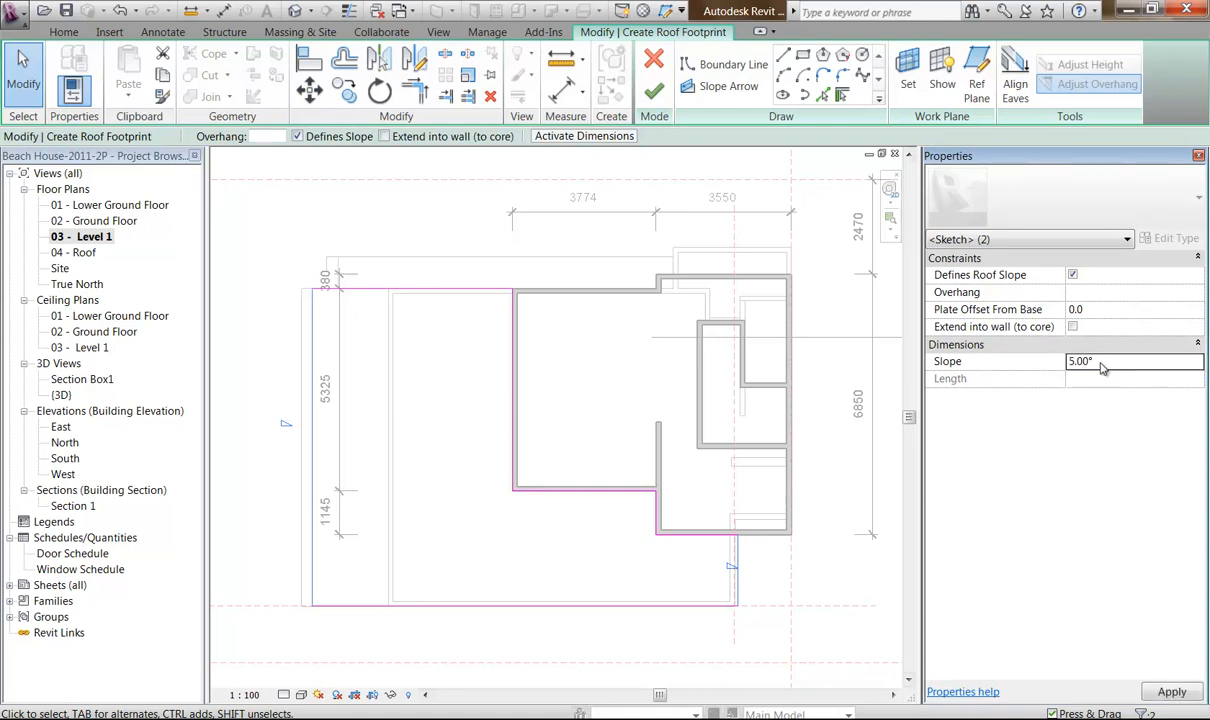
click(654, 93)
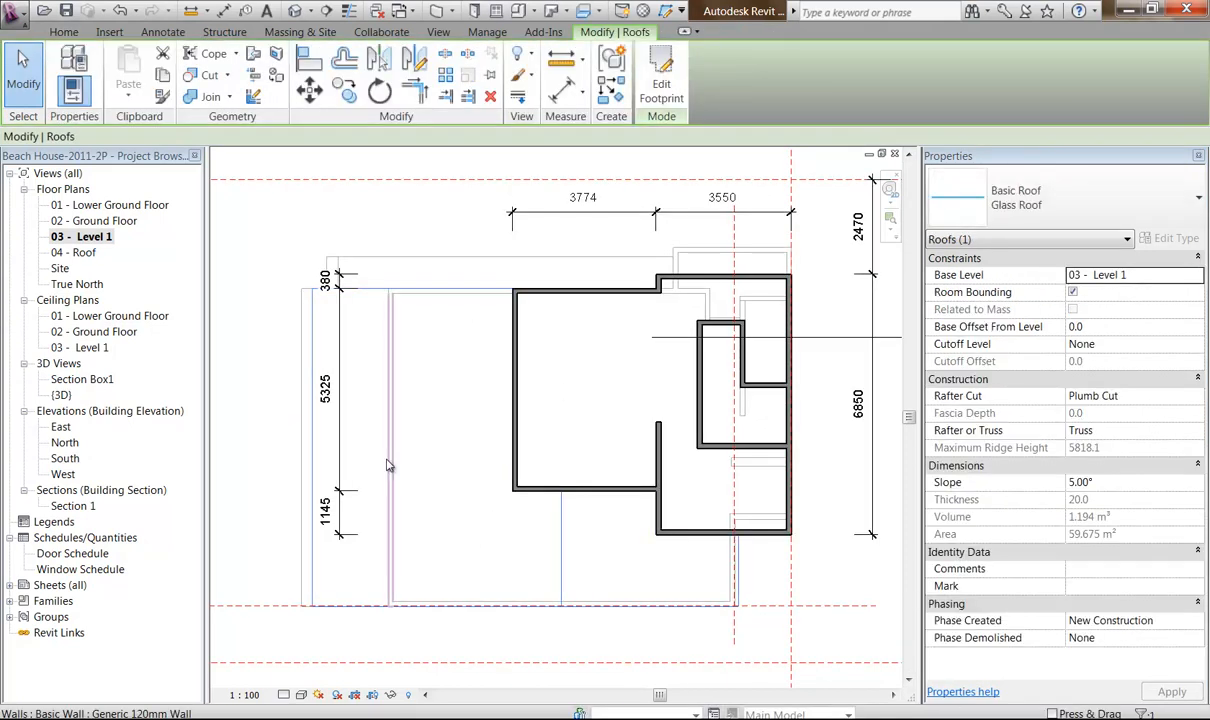
Open the {3D} view and inspect the new roof from the southwest.
double_click(61, 395)
scroll(522, 461, down, 3)
shift+middle_drag(522, 461, 391, 508)
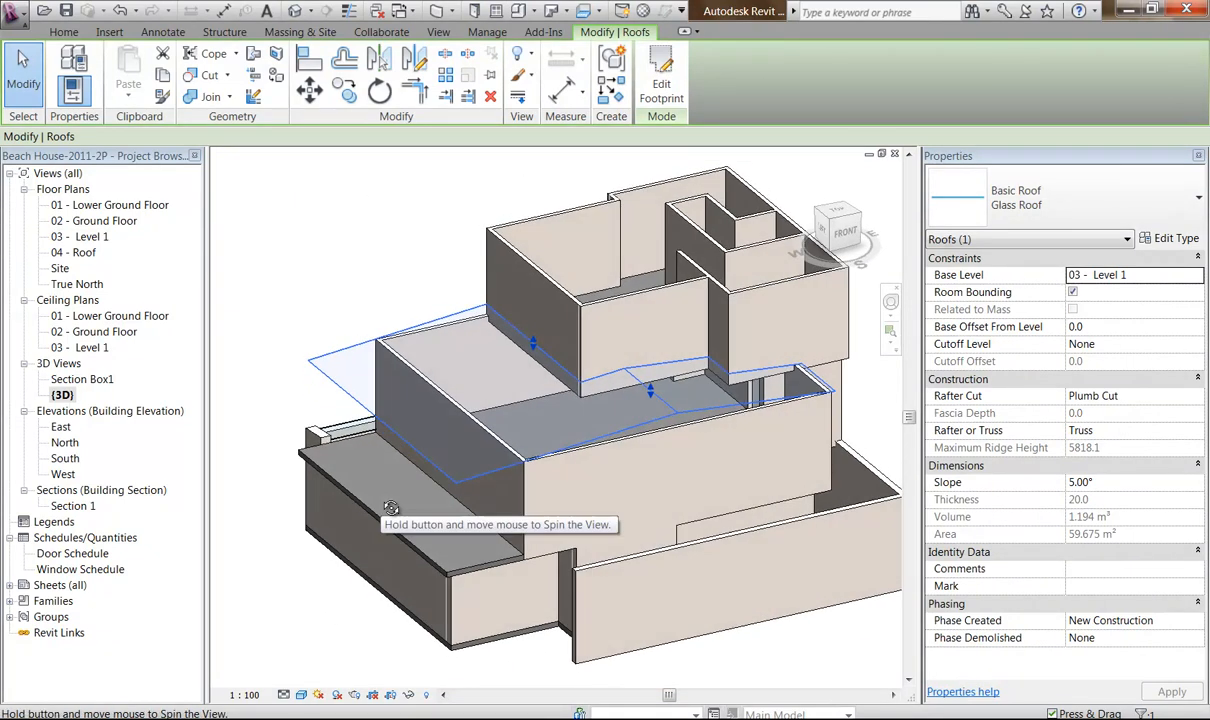
scroll(409, 438, up, 6)
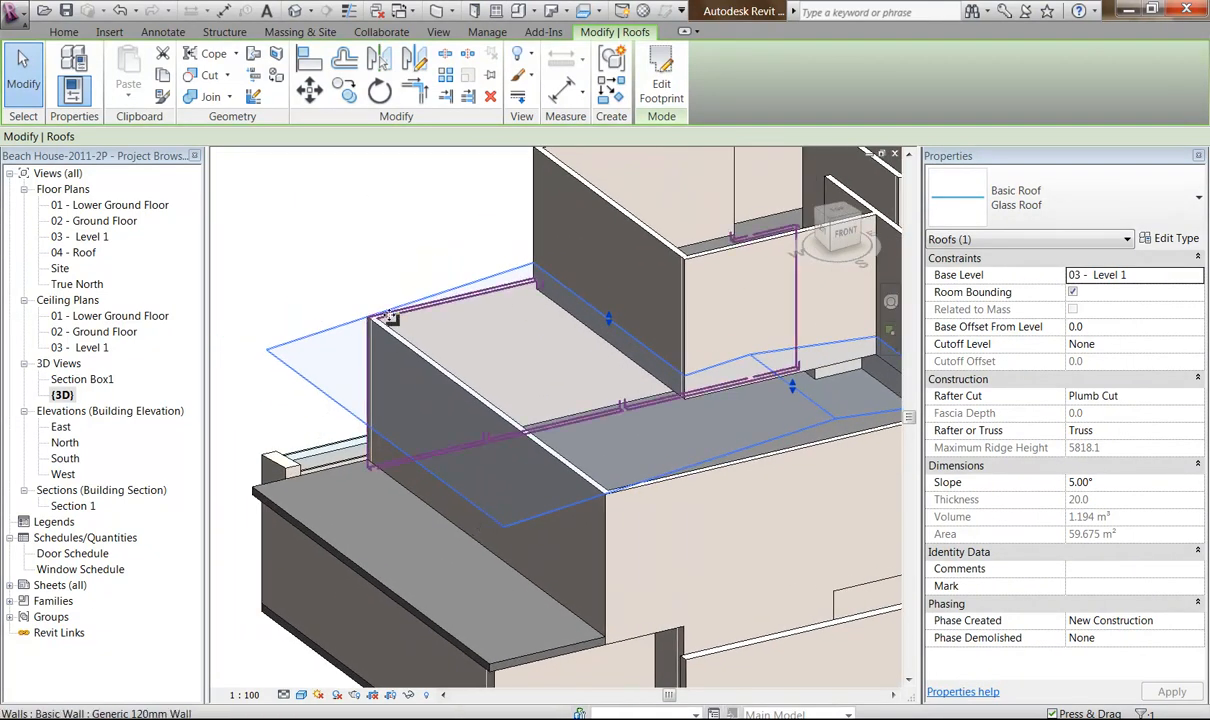
scroll(455, 268, down, 3)
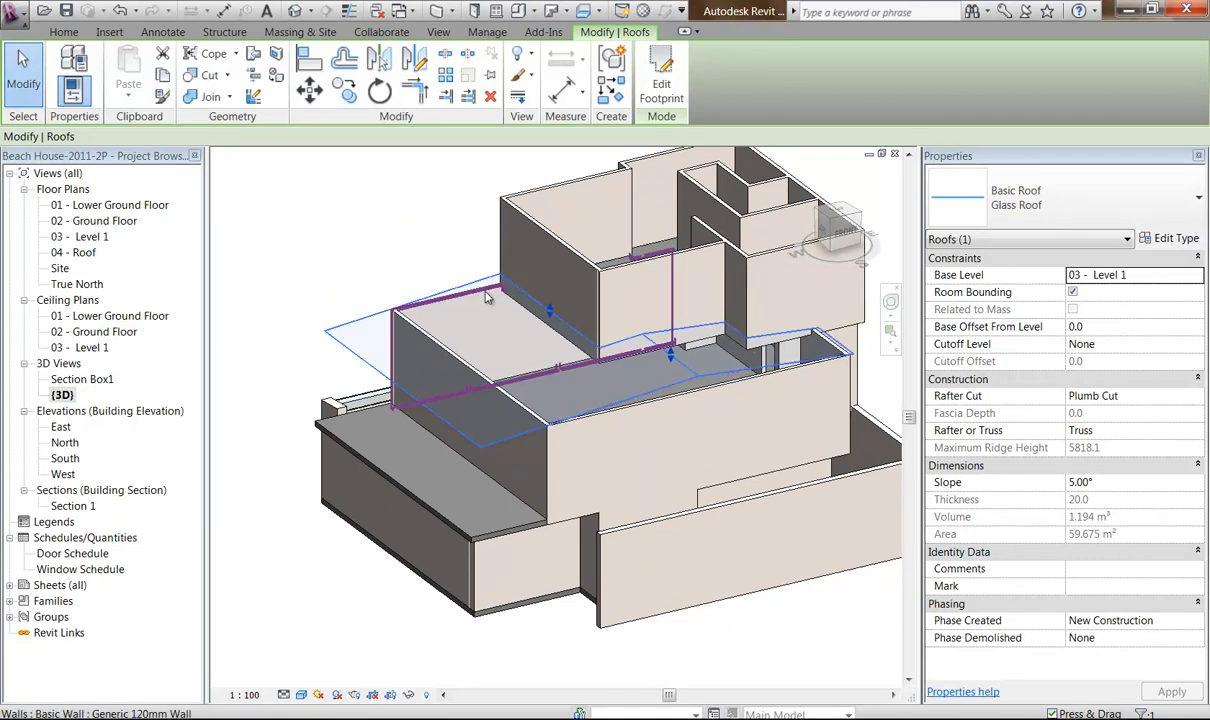
Change the new roof's type from Glass Roof to Generic - 125mm.
click(1172, 240)
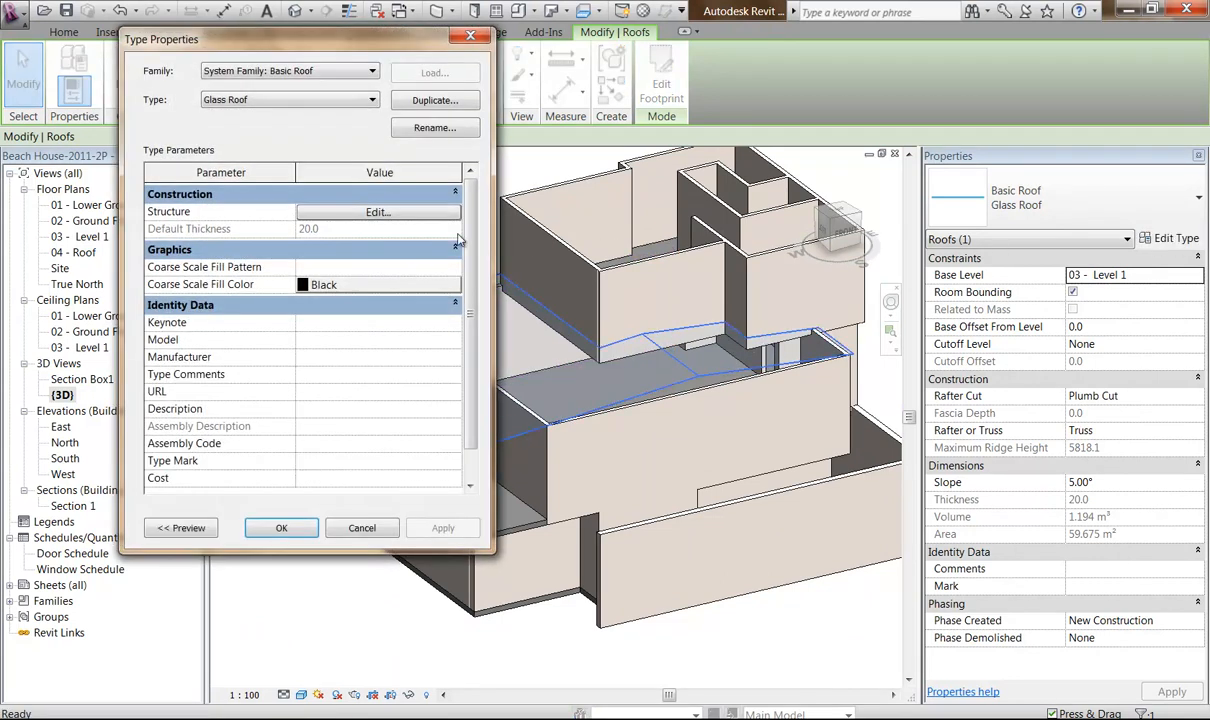
click(426, 102)
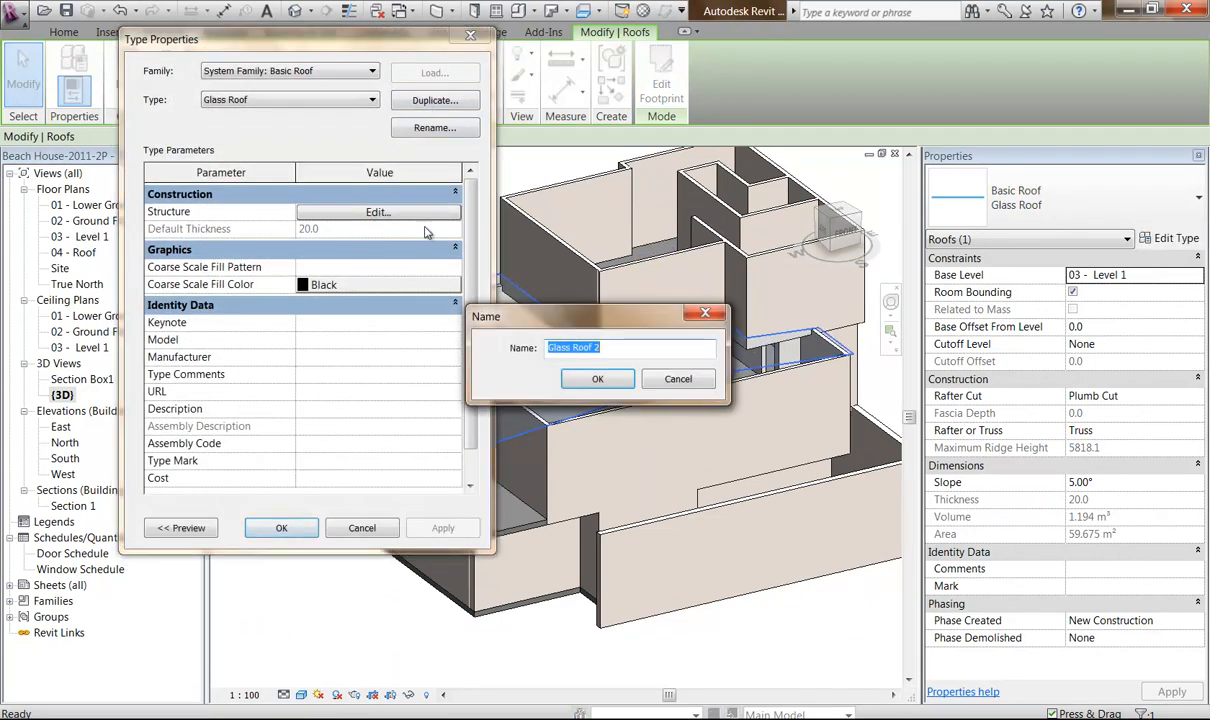
click(679, 380)
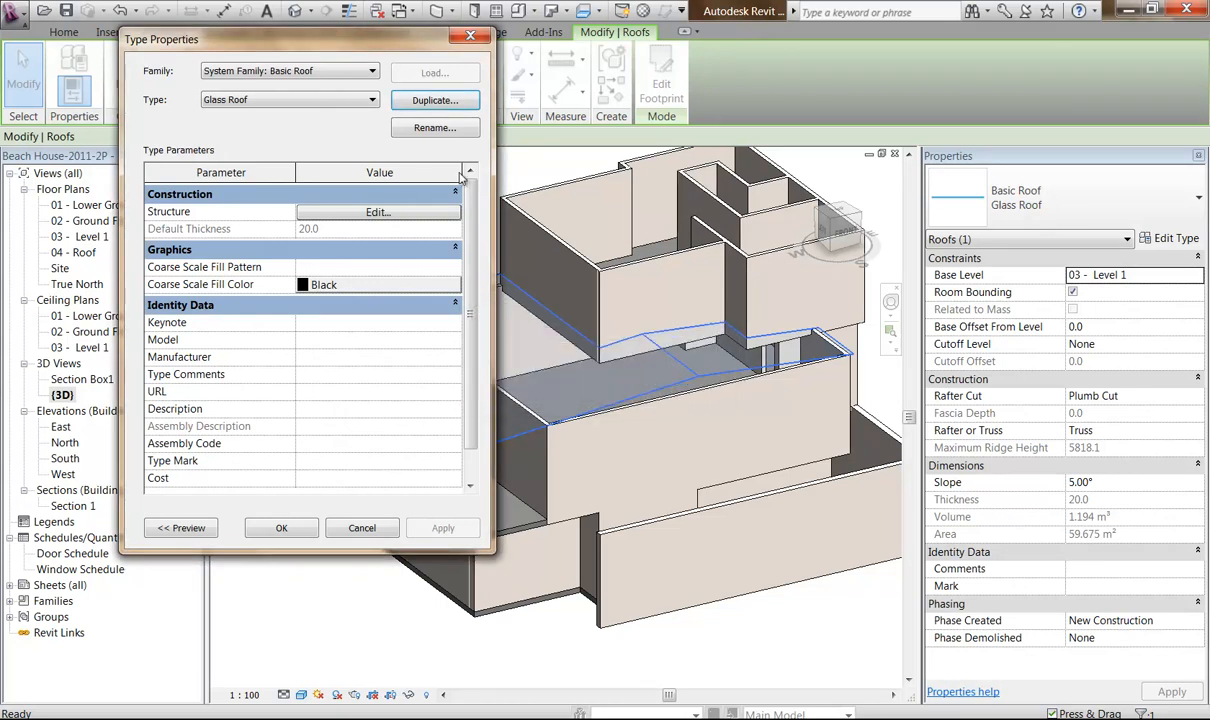
click(346, 100)
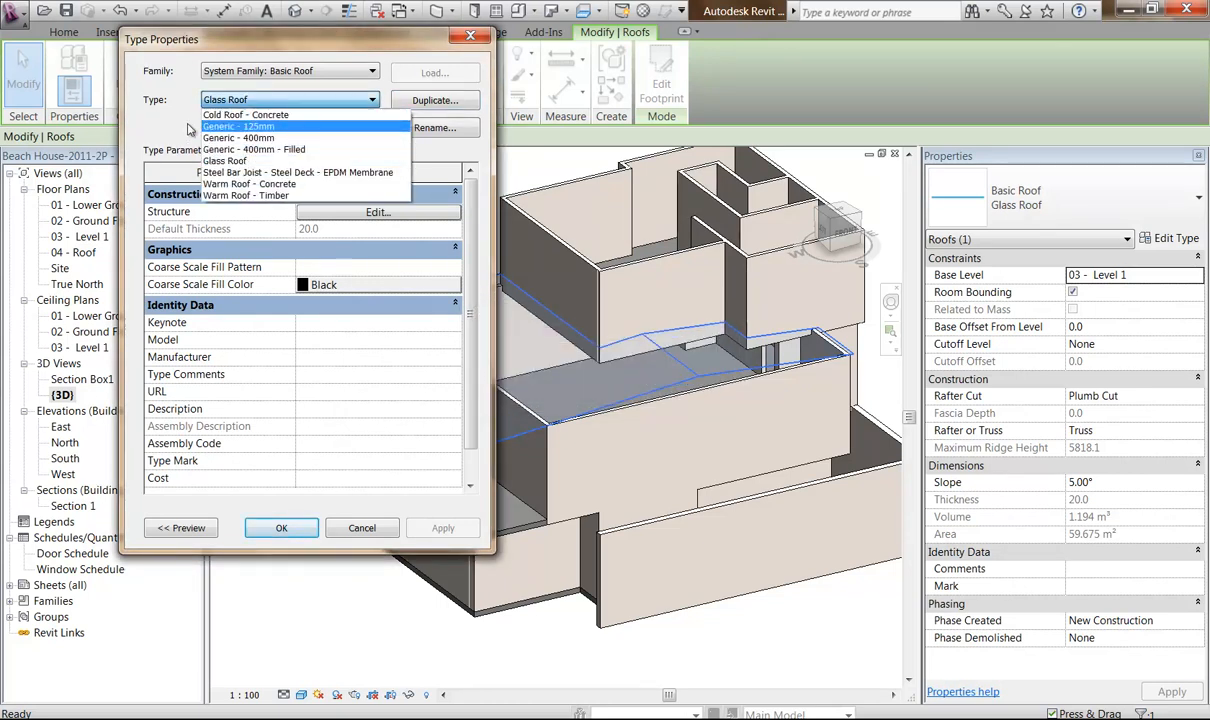
click(246, 127)
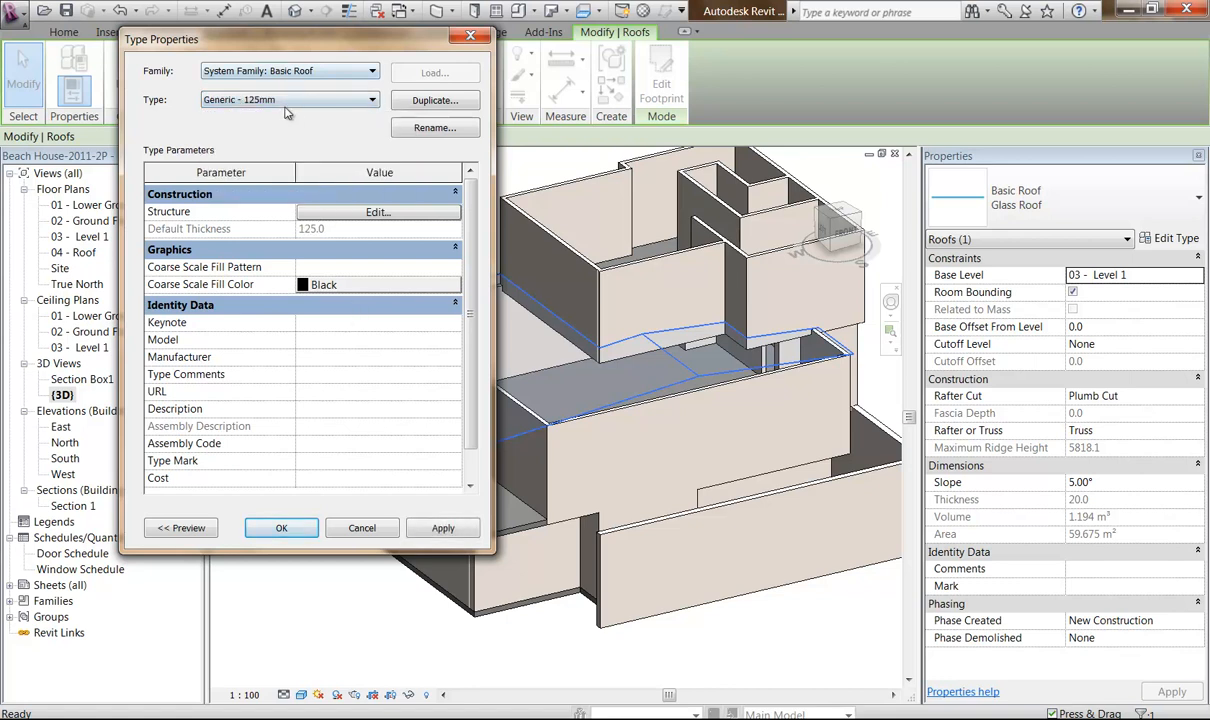
click(282, 529)
scroll(605, 472, up, 2)
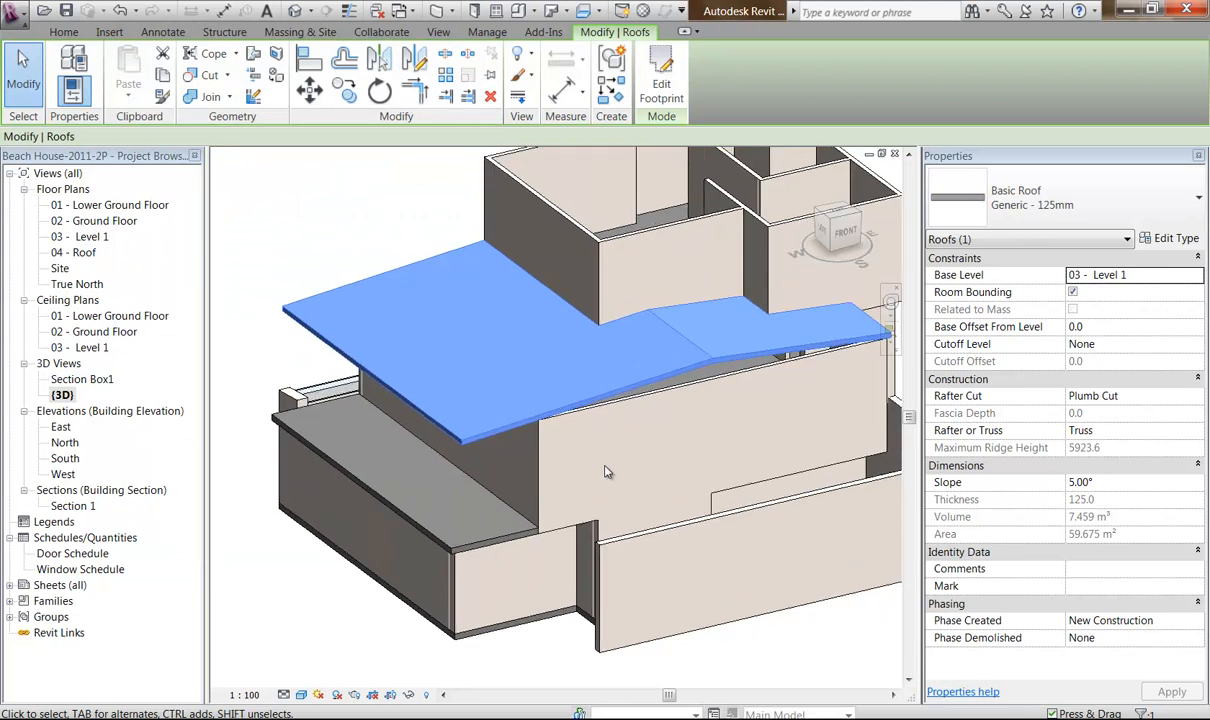
Attach the top of the ground floor's short east wall to the new roof.
key(Escape)
shift+middle_drag(605, 470, 398, 460)
scroll(562, 451, up, 2)
middle_drag(580, 452, 566, 480)
click(485, 469)
scroll(503, 480, up, 1)
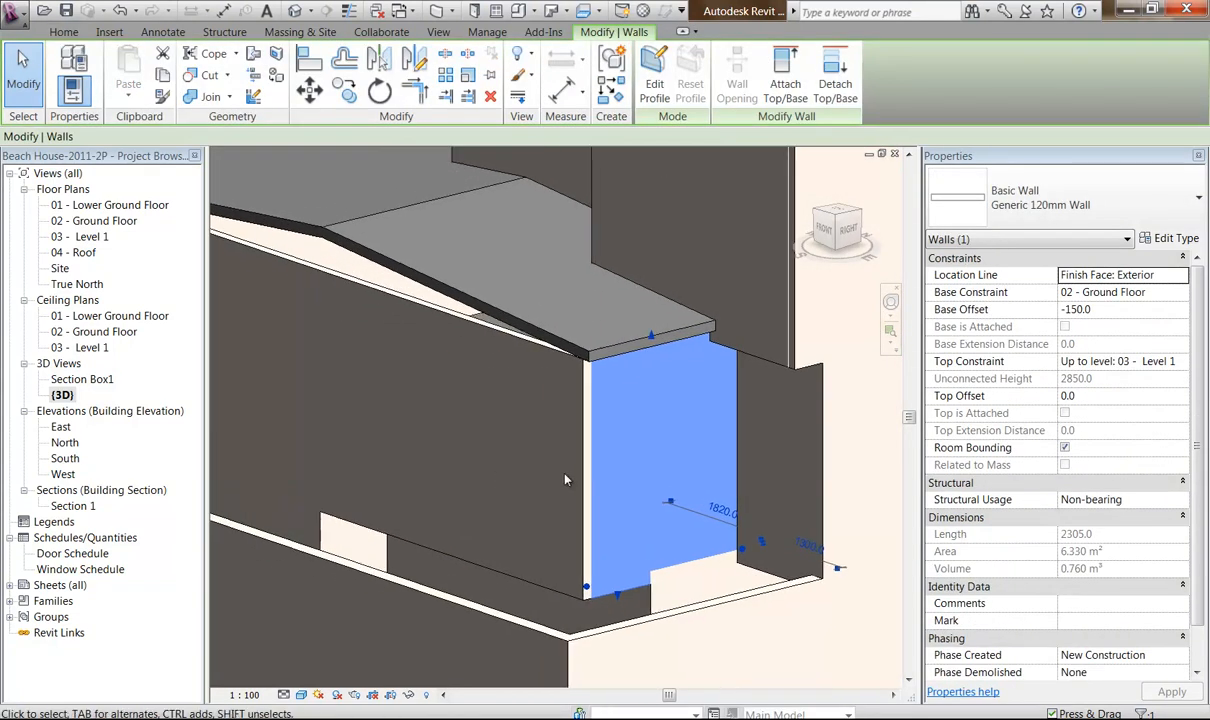
click(785, 85)
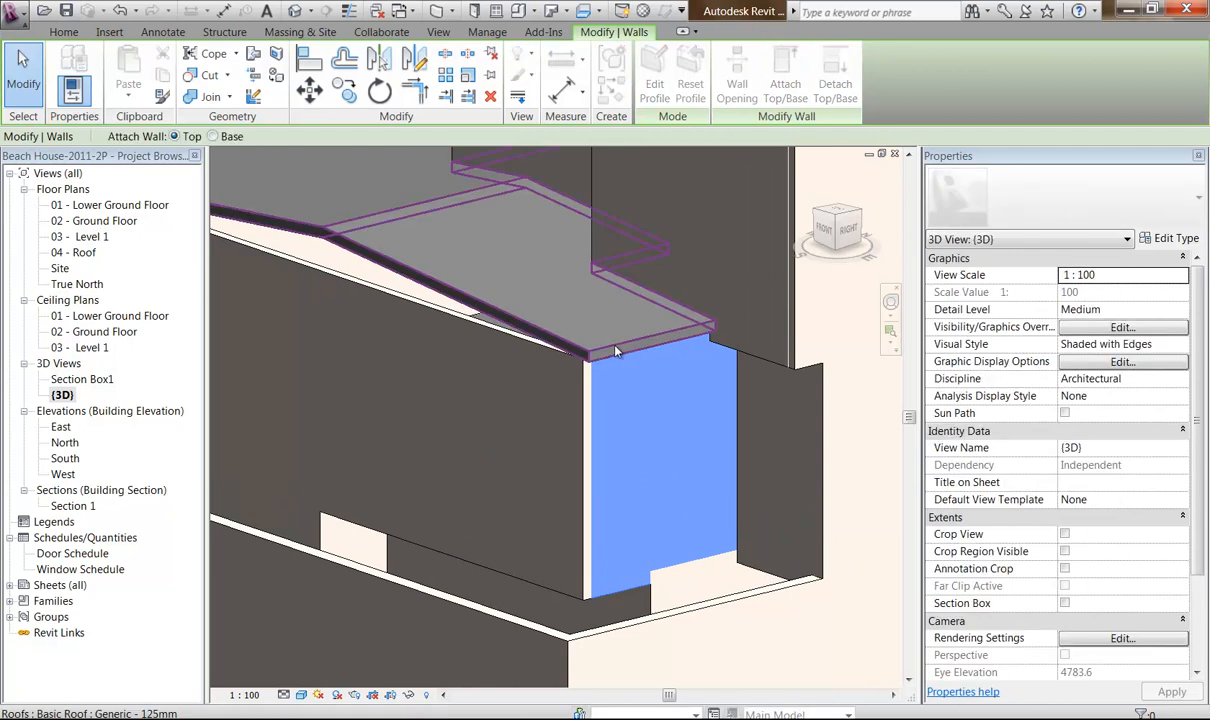
click(617, 350)
Attach the top of the ground floor's long south wall to the new roof.
shift+middle_drag(443, 326, 683, 237)
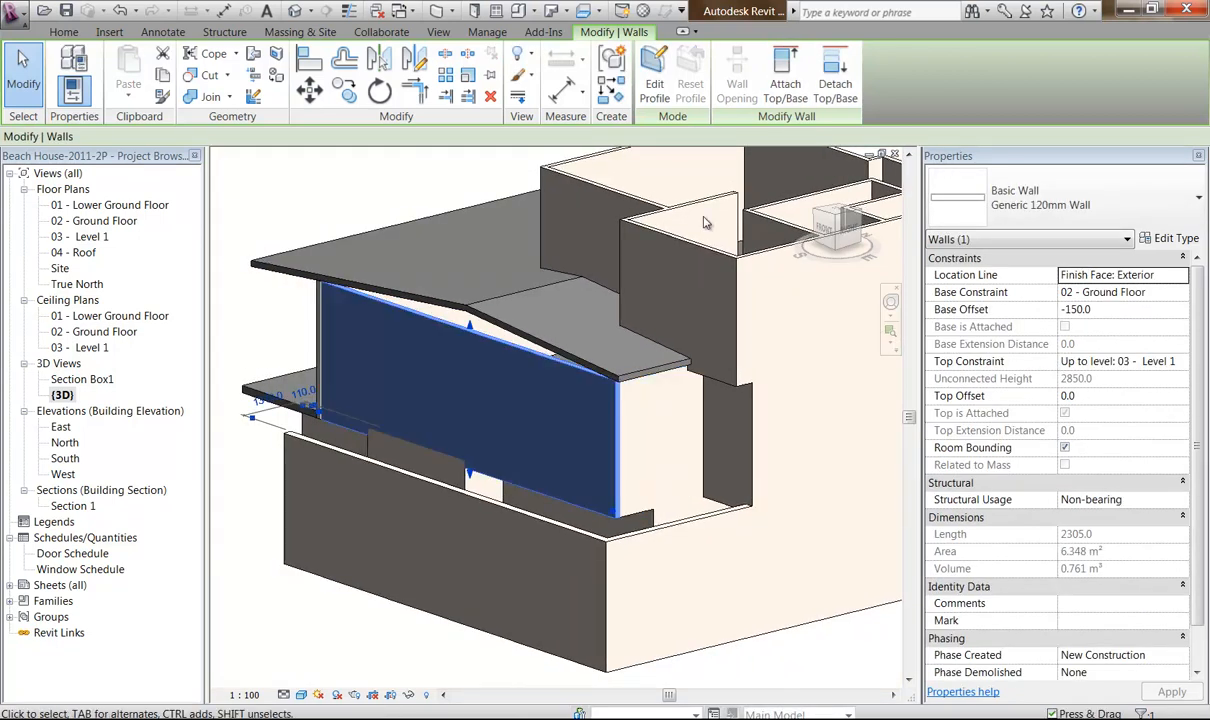
click(785, 80)
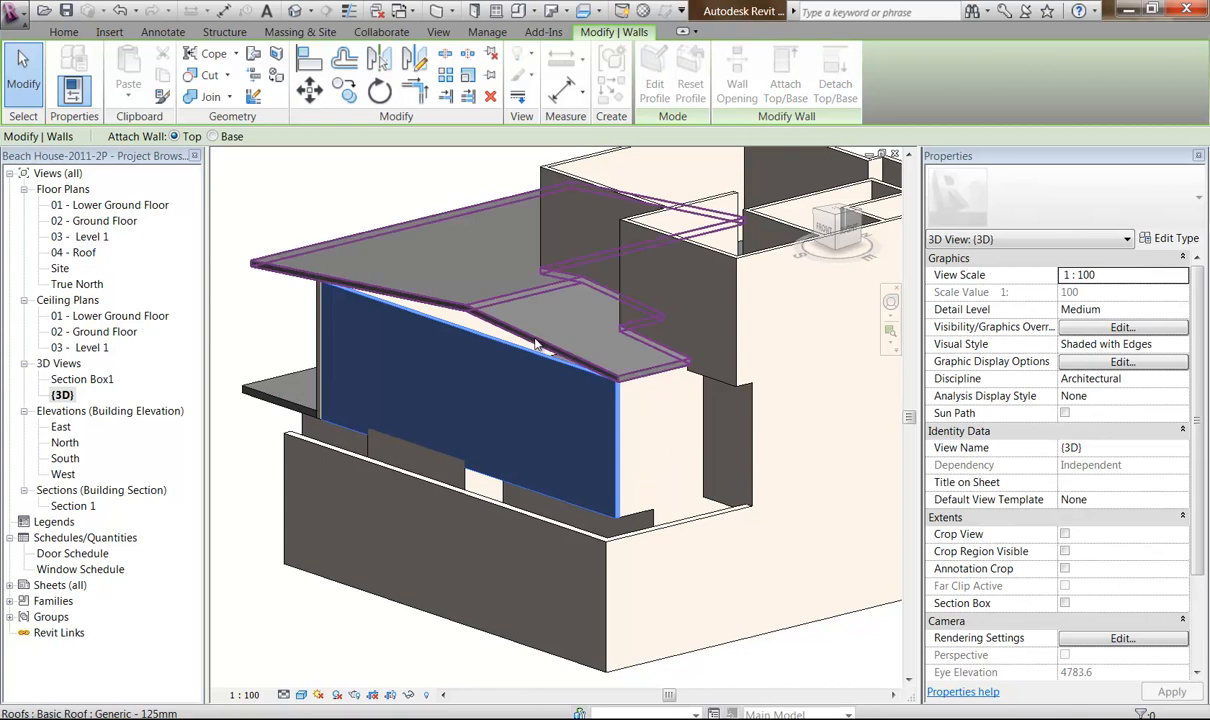
click(537, 345)
Attach the top of the ground floor's west wall to the new sloped roof.
shift+middle_drag(285, 225, 575, 236)
middle_drag(487, 288, 654, 283)
scroll(505, 427, up, 3)
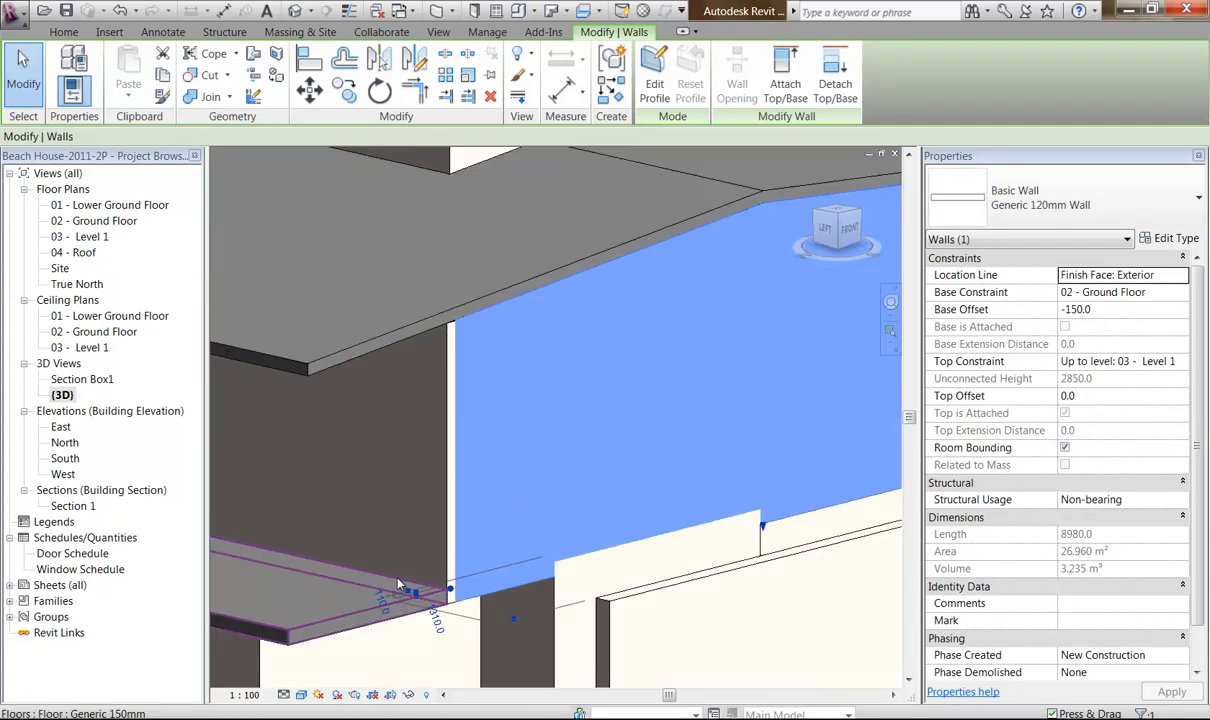
click(446, 527)
scroll(396, 465, down, 3)
click(785, 83)
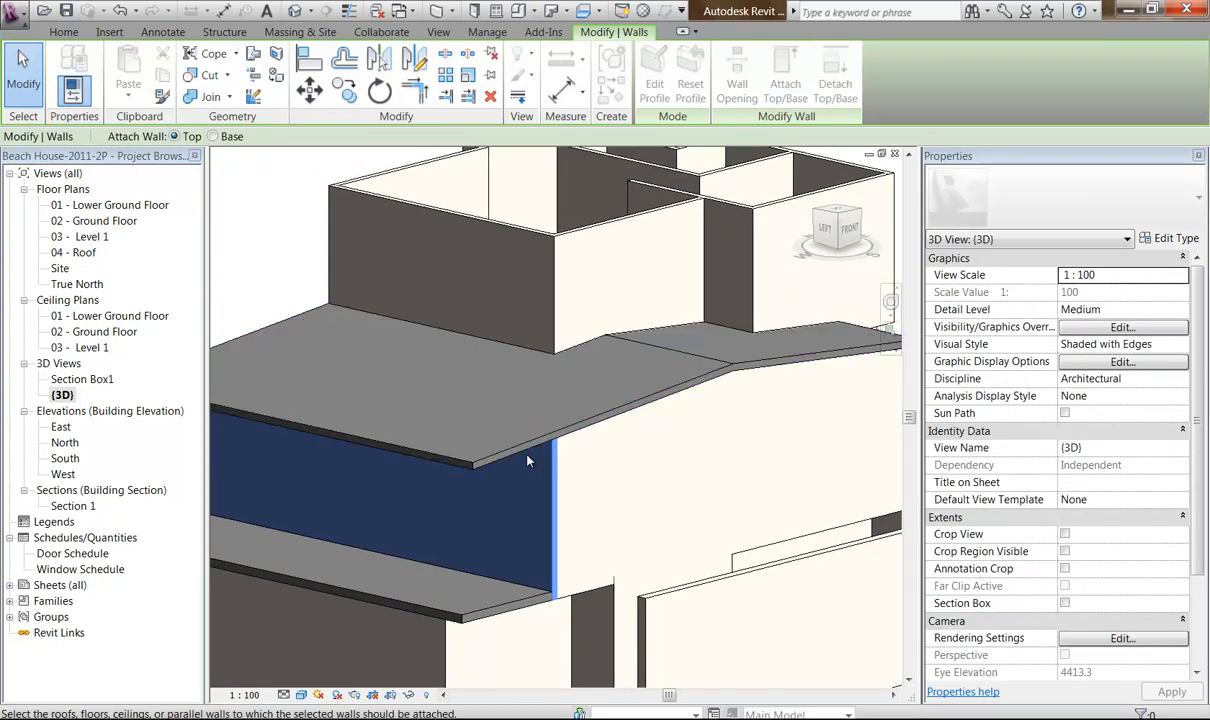
click(485, 424)
Attach the top of the ground floor's long north wall to the sloped roof.
scroll(409, 362, down, 3)
shift+middle_drag(327, 377, 506, 440)
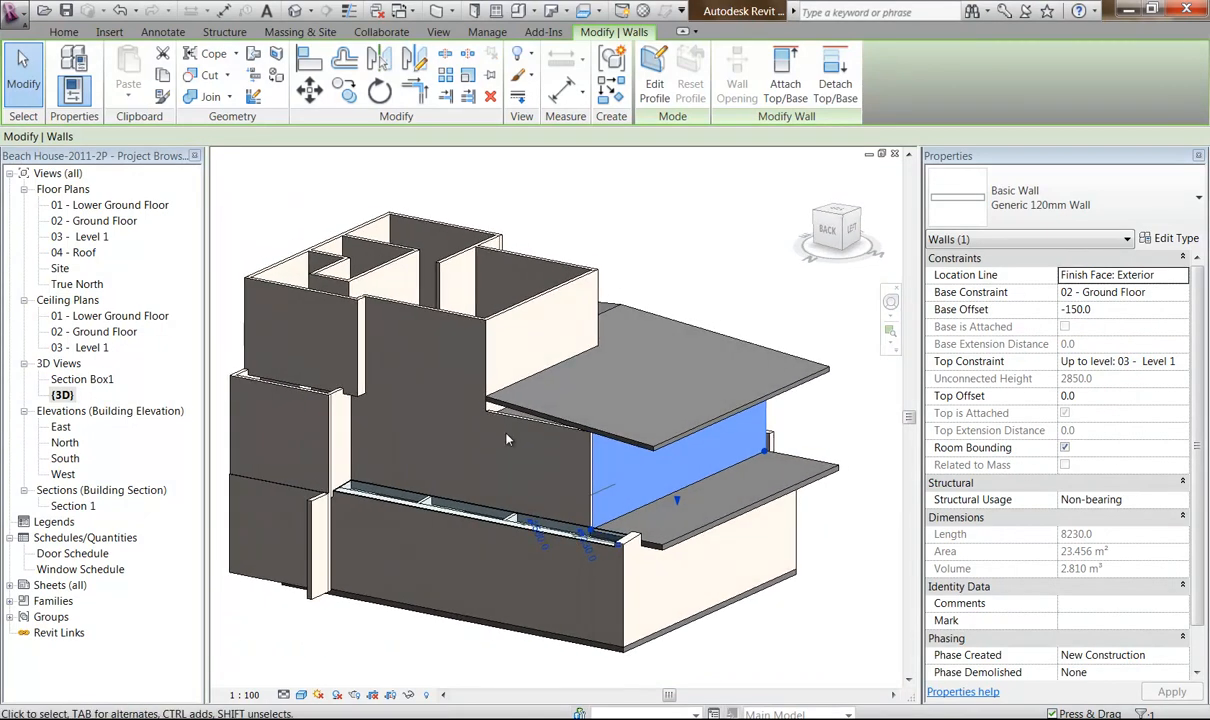
scroll(505, 435, up, 5)
key(Escape)
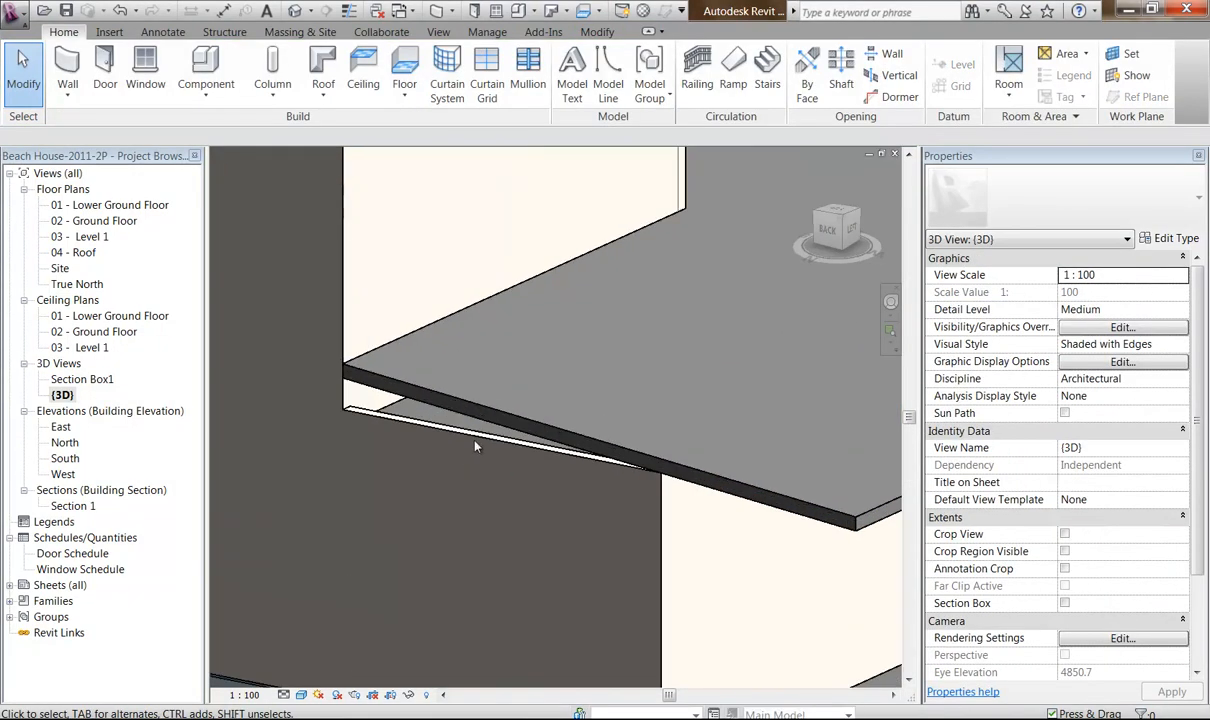
click(476, 446)
click(785, 83)
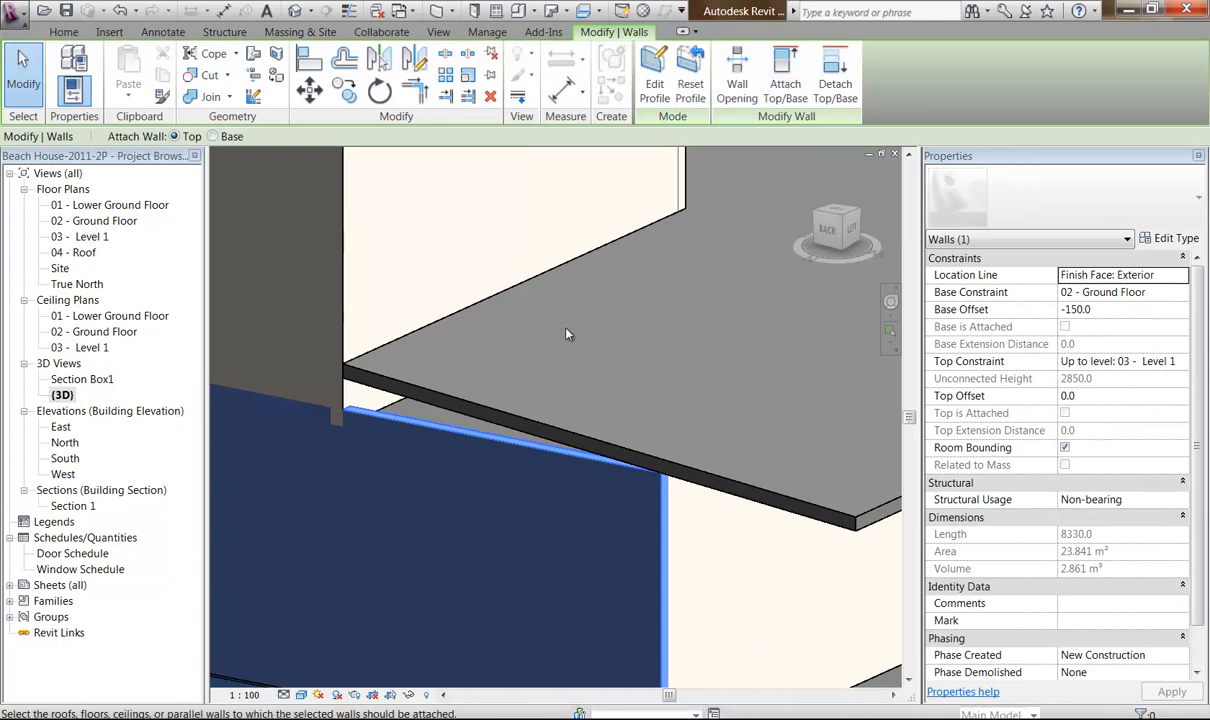
click(508, 410)
scroll(481, 389, down, 2)
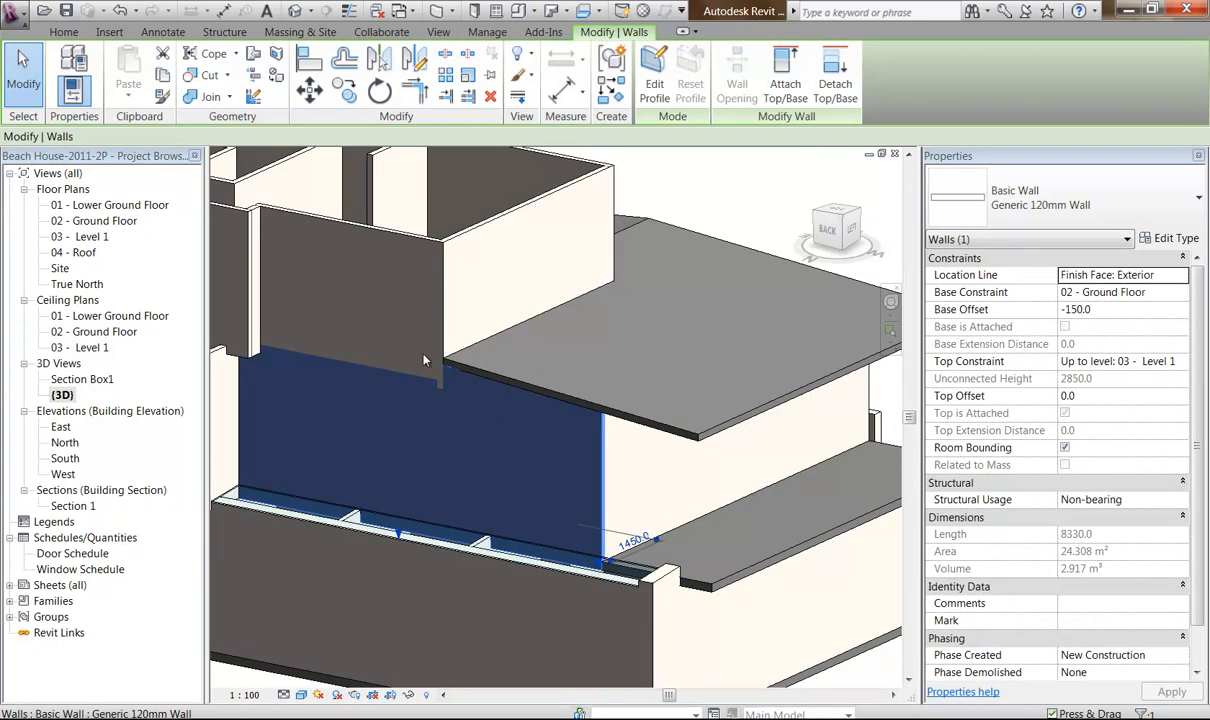
key(Escape)
Inspect the unroofed ground-floor projection on the north side and open the 03 - Level 1 floor plan at that corner.
scroll(399, 344, down, 3)
shift+middle_drag(647, 322, 312, 347)
shift+middle_drag(619, 345, 369, 374)
scroll(369, 374, up, 5)
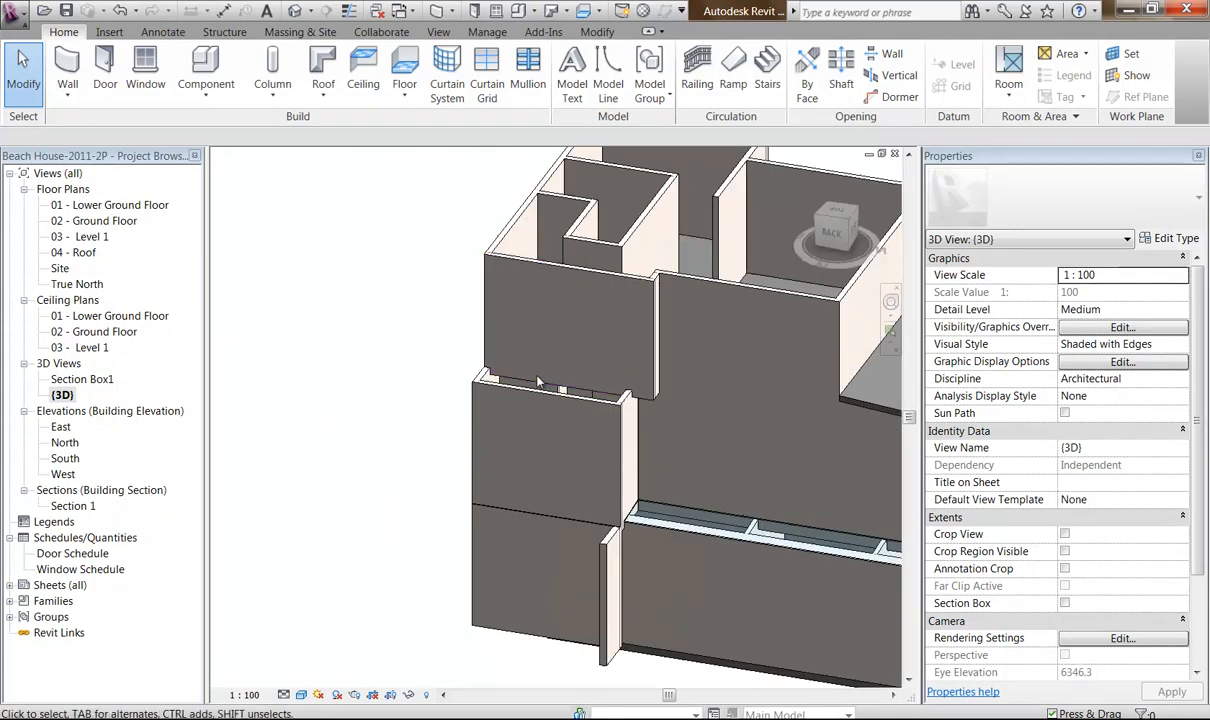
scroll(512, 430, up, 3)
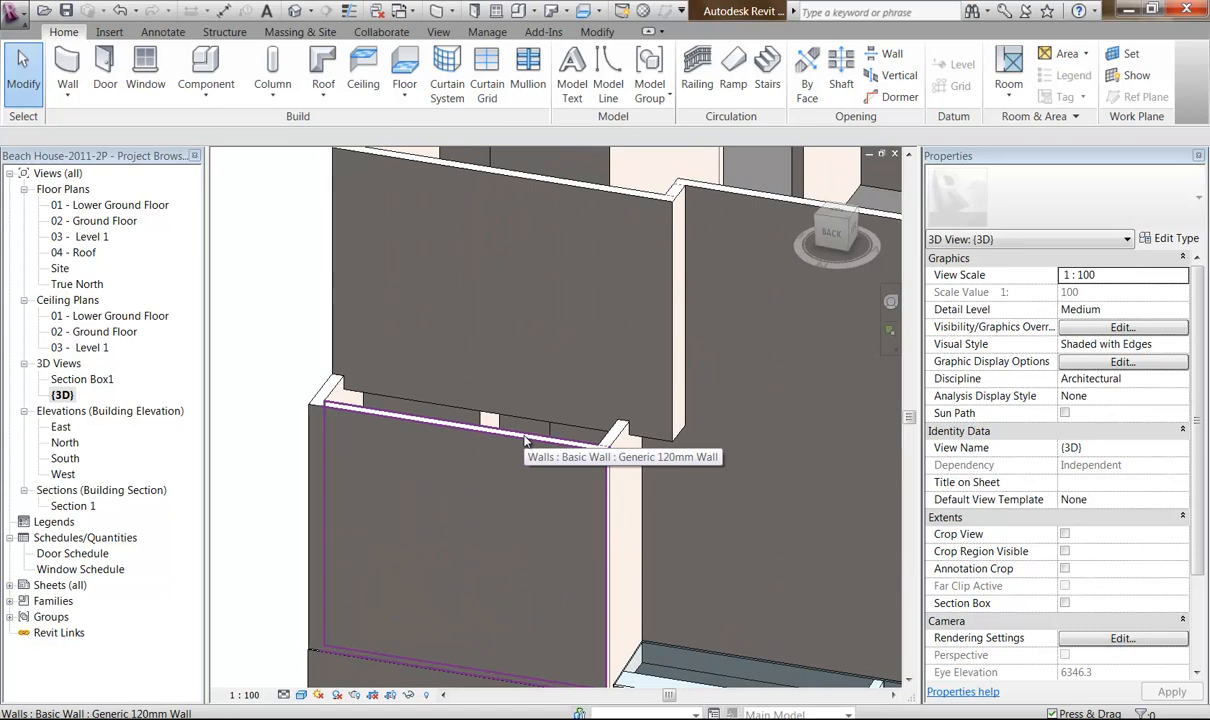
double_click(100, 220)
double_click(90, 237)
scroll(566, 322, up, 5)
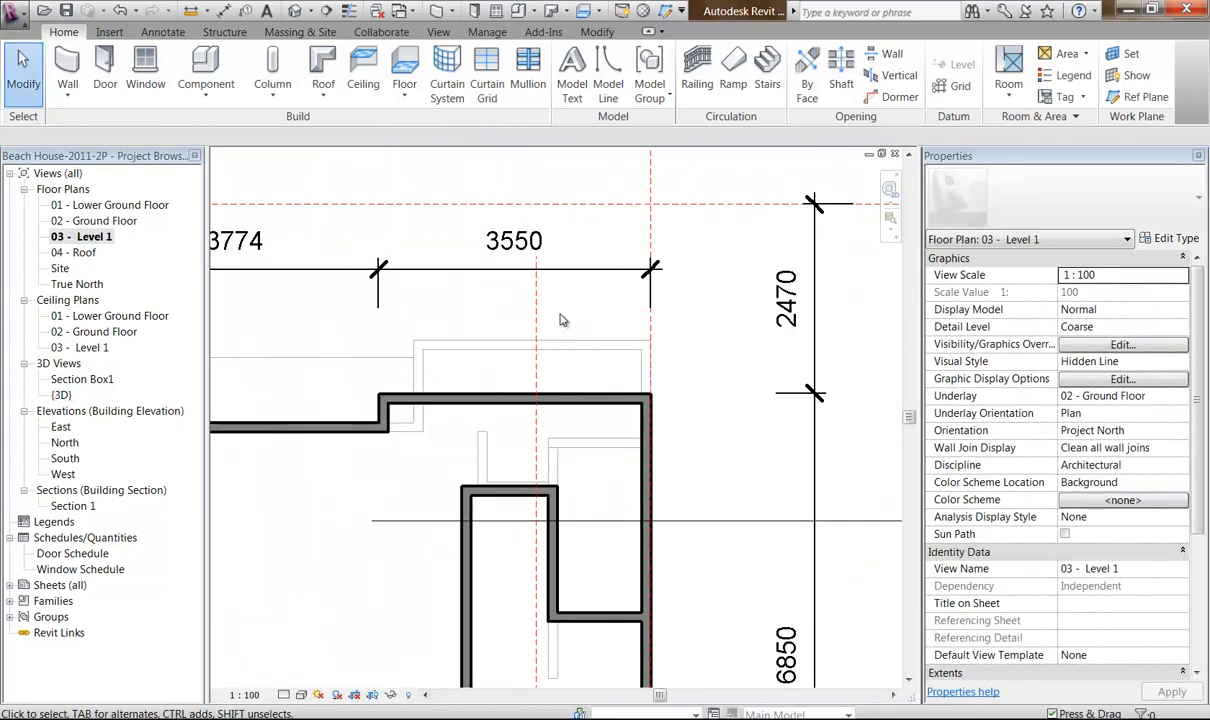
Start a roof by footprint on 03 - Level 1 and set its type to Generic - 125mm.
click(322, 75)
click(340, 125)
middle_drag(410, 361, 450, 344)
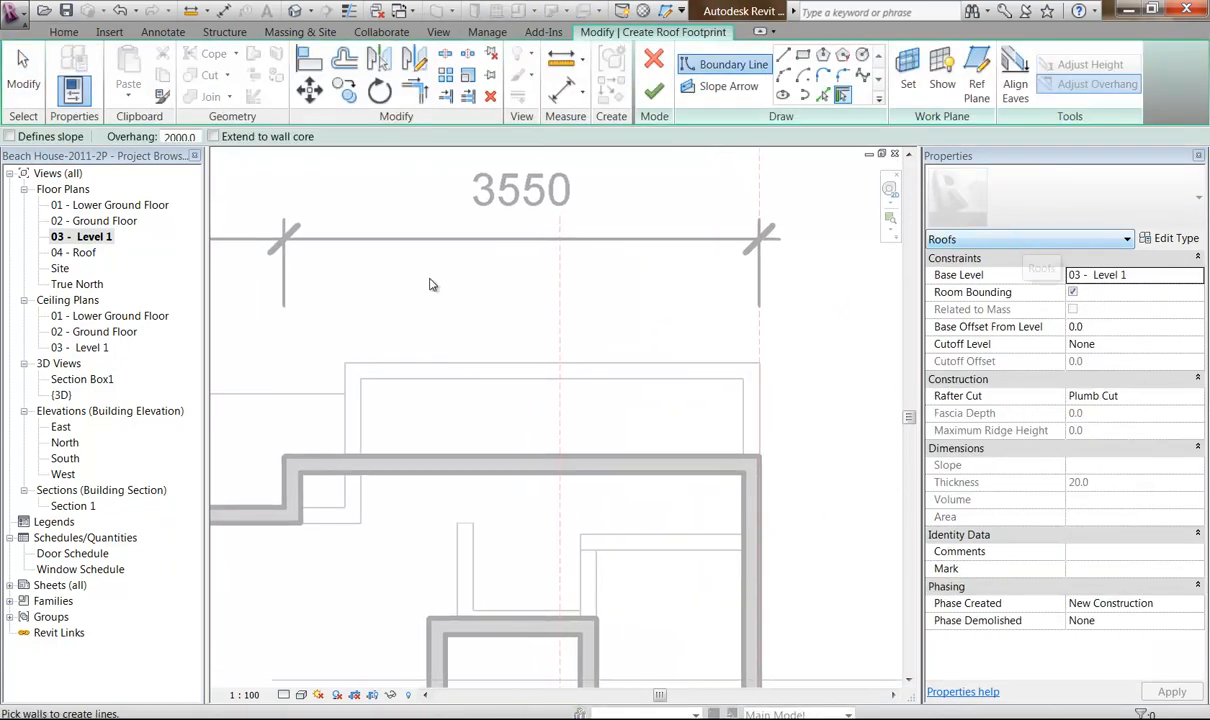
click(1170, 238)
click(318, 104)
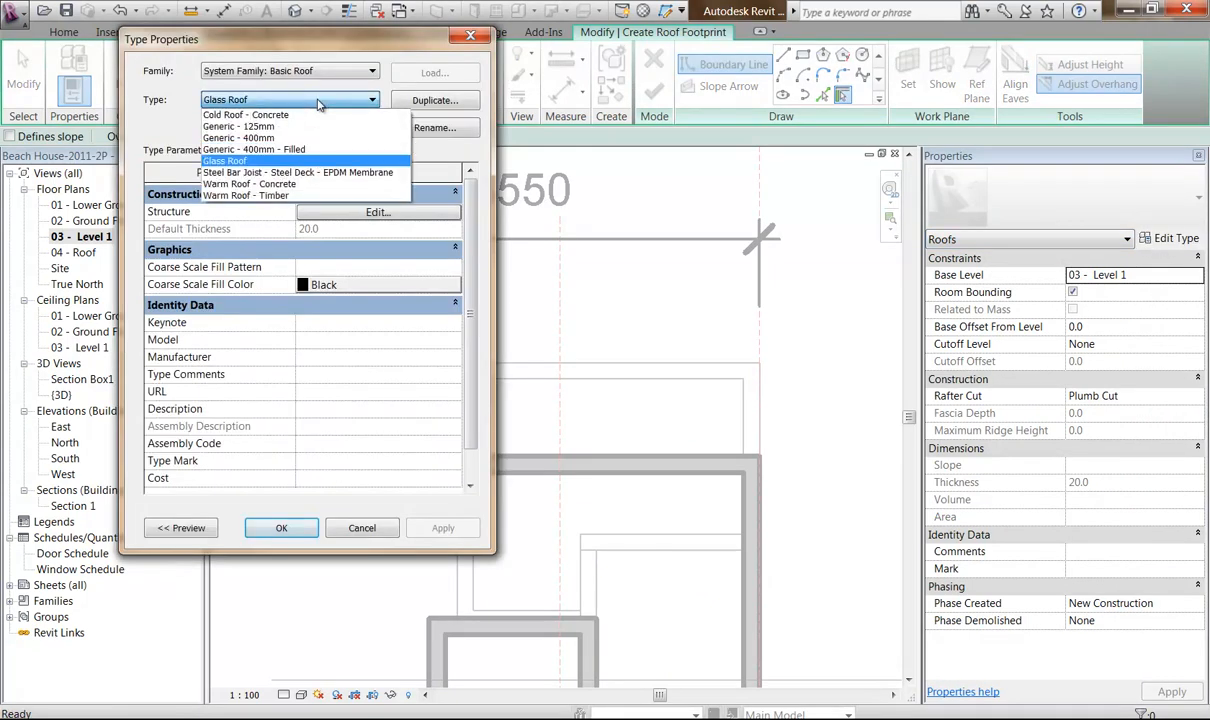
click(272, 114)
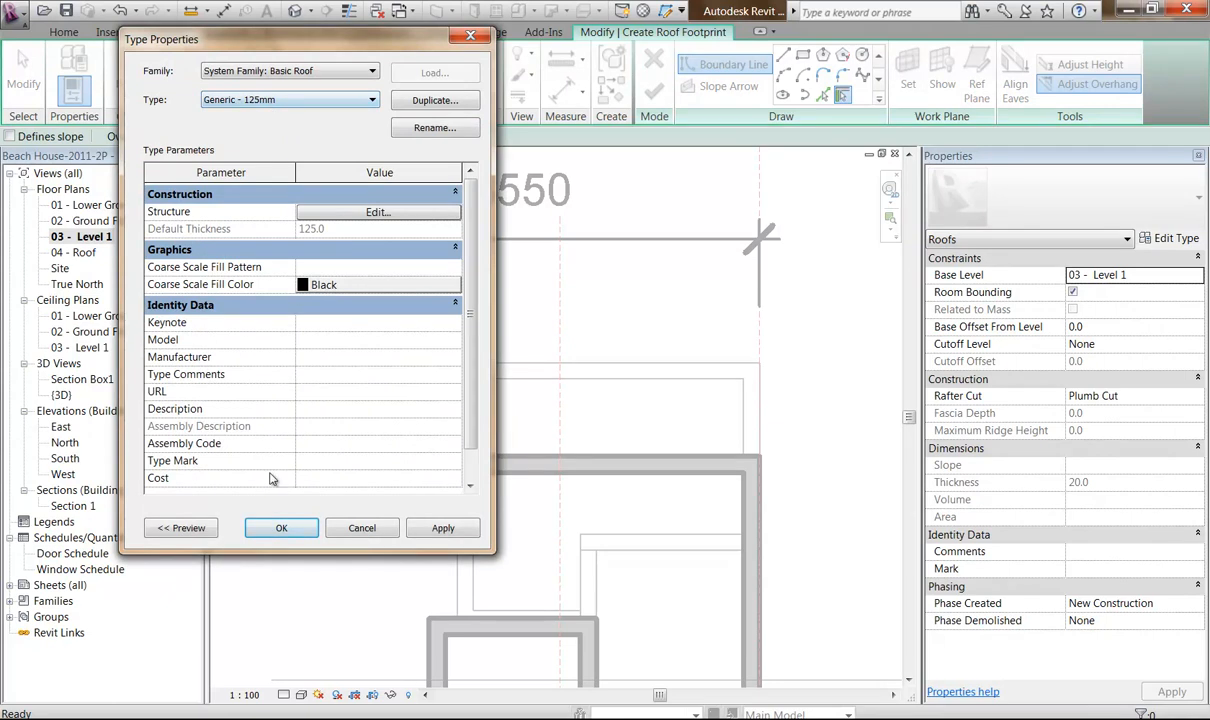
click(281, 528)
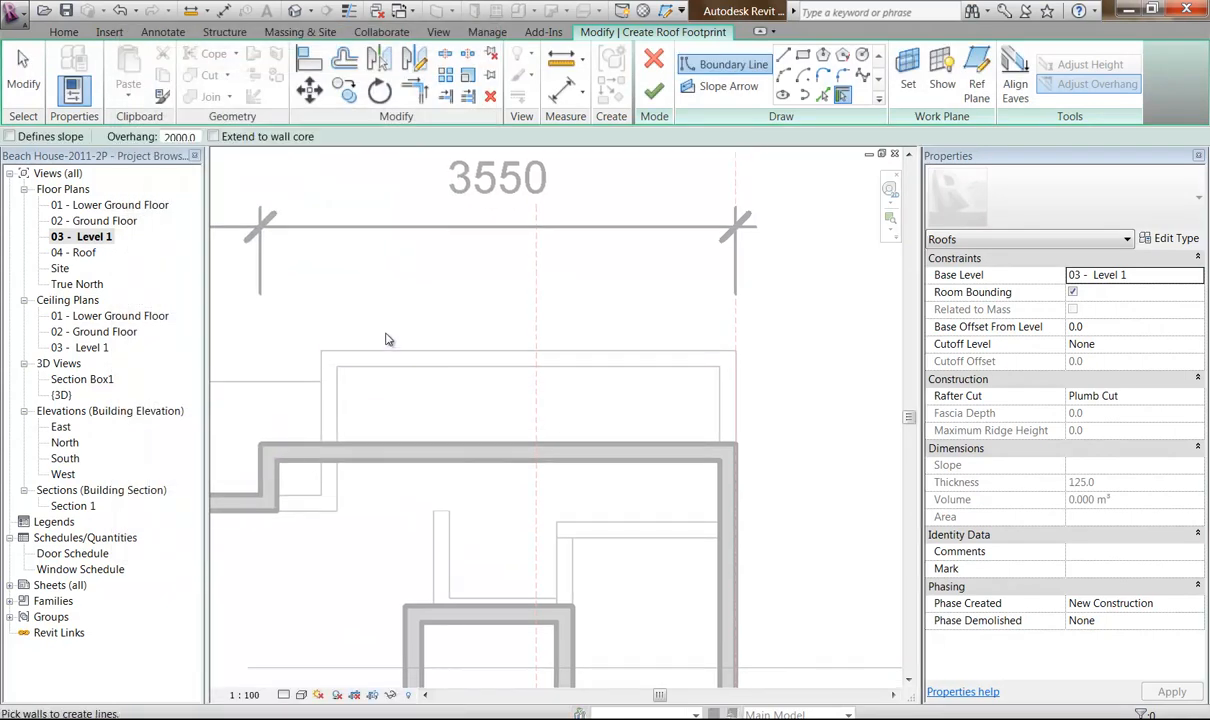
scroll(388, 340, up, 2)
scroll(396, 334, down, 1)
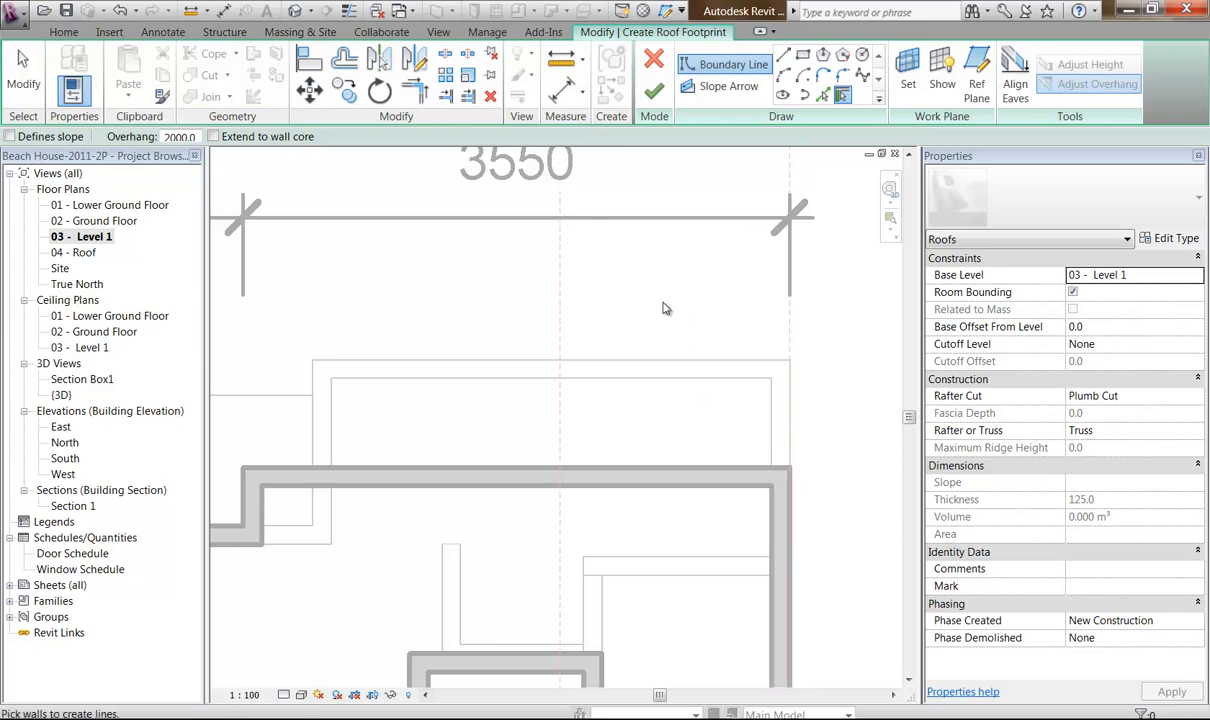
scroll(665, 308, down, 4)
key(ctrl+z)
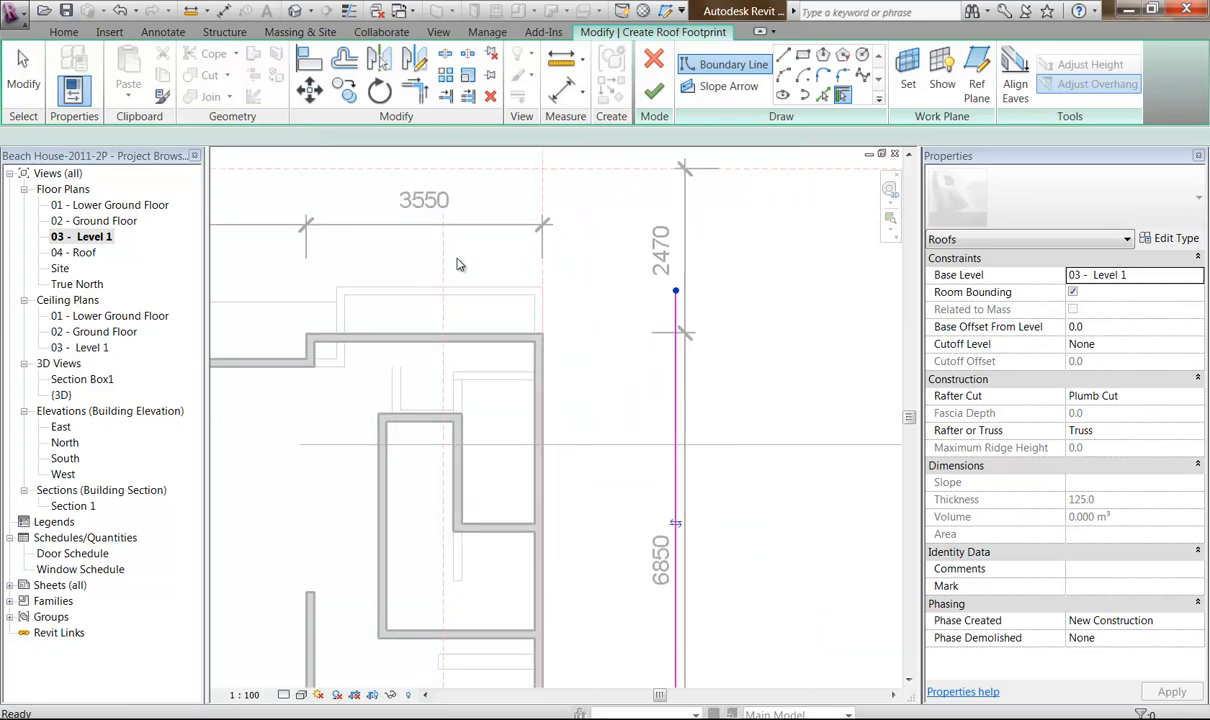
scroll(480, 274, down, 1)
scroll(514, 296, down, 1)
middle_drag(532, 300, 560, 311)
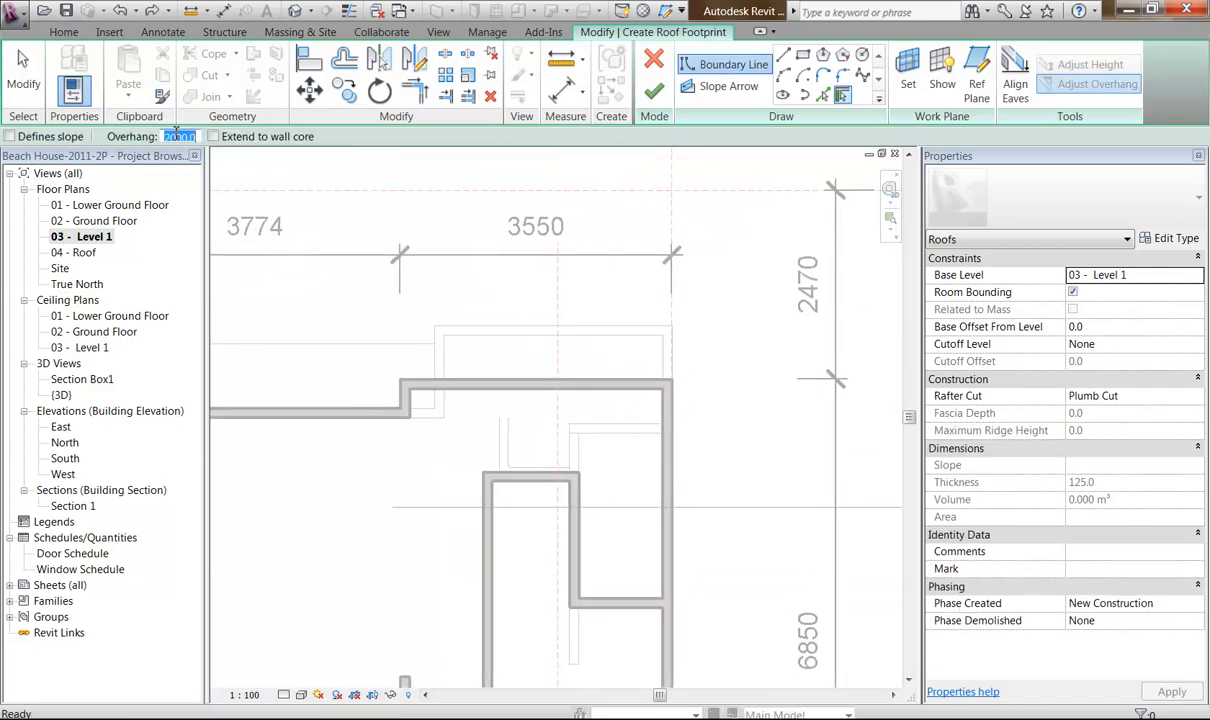
Add roof boundary lines with 0 overhang along the projection's east and west walls and the upper floor's north wall.
middle_drag(521, 371, 624, 362)
scroll(472, 338, up, 2)
click(784, 373)
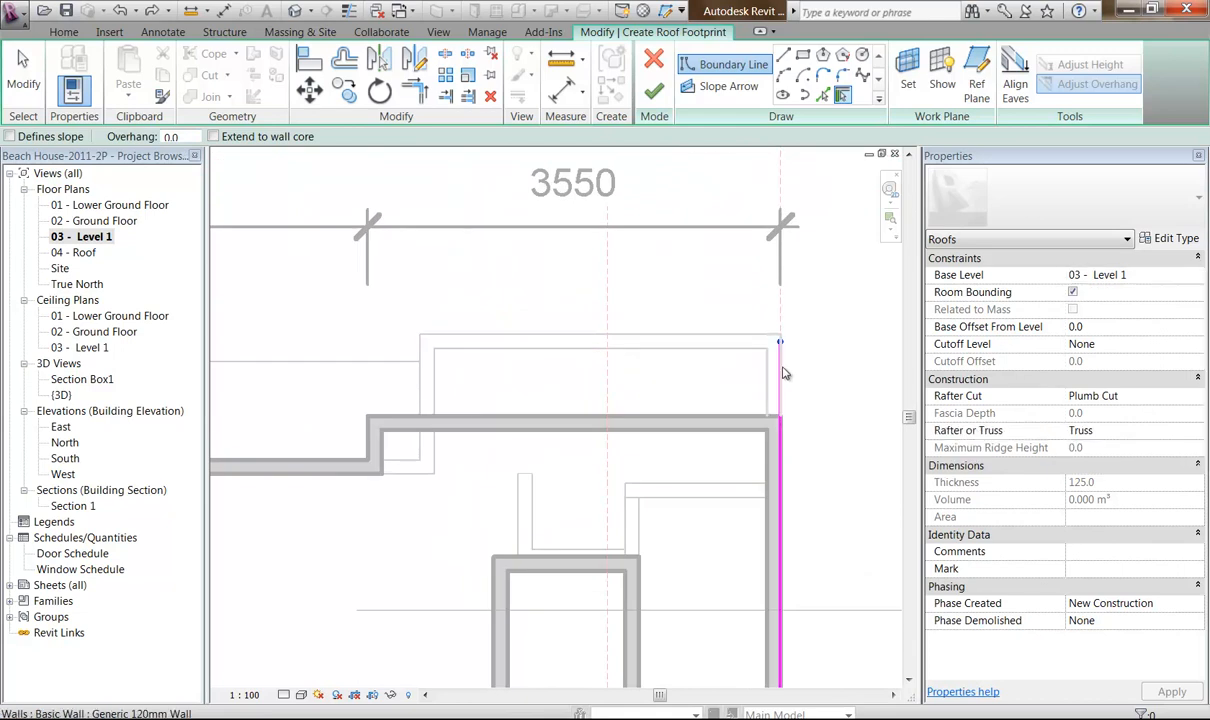
click(421, 393)
click(530, 422)
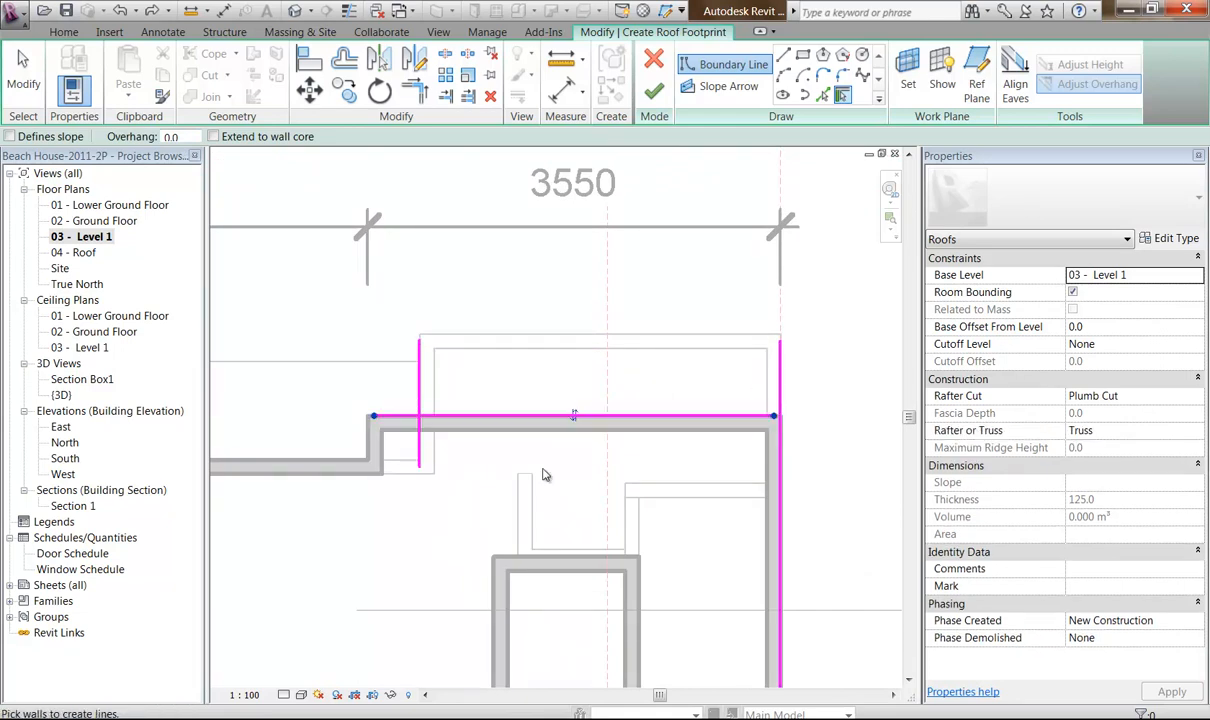
middle_drag(488, 350, 432, 354)
scroll(467, 358, up, 1)
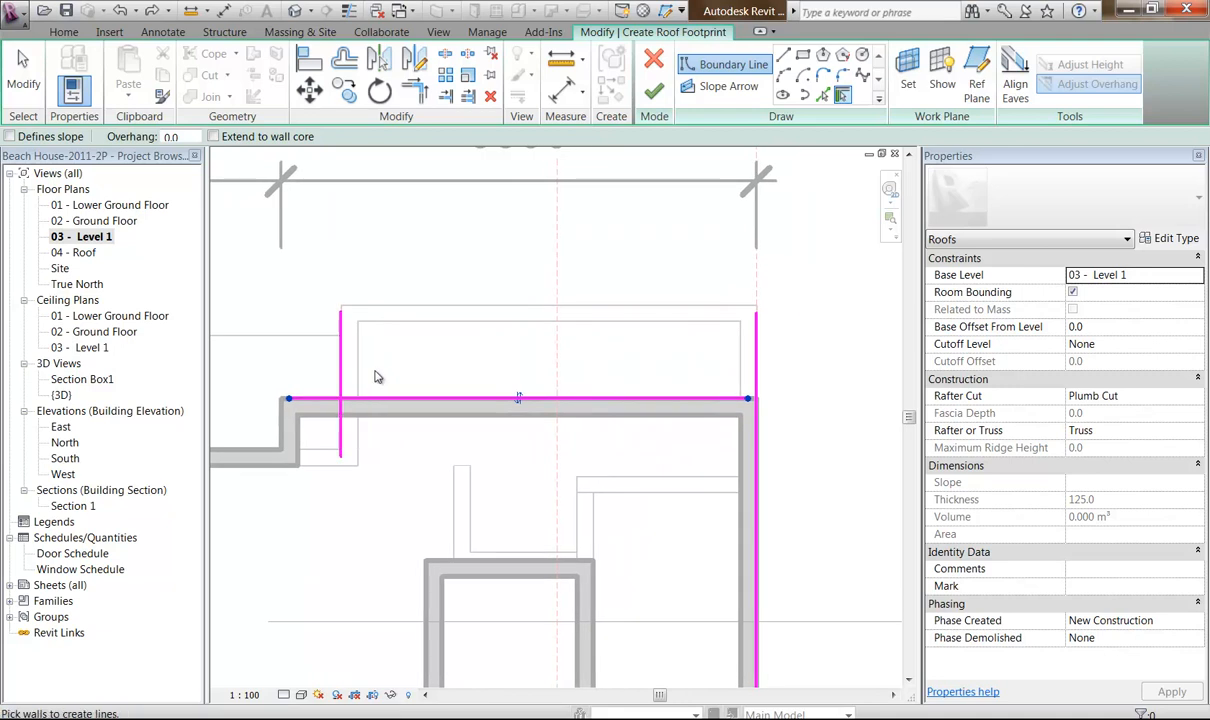
click(420, 407)
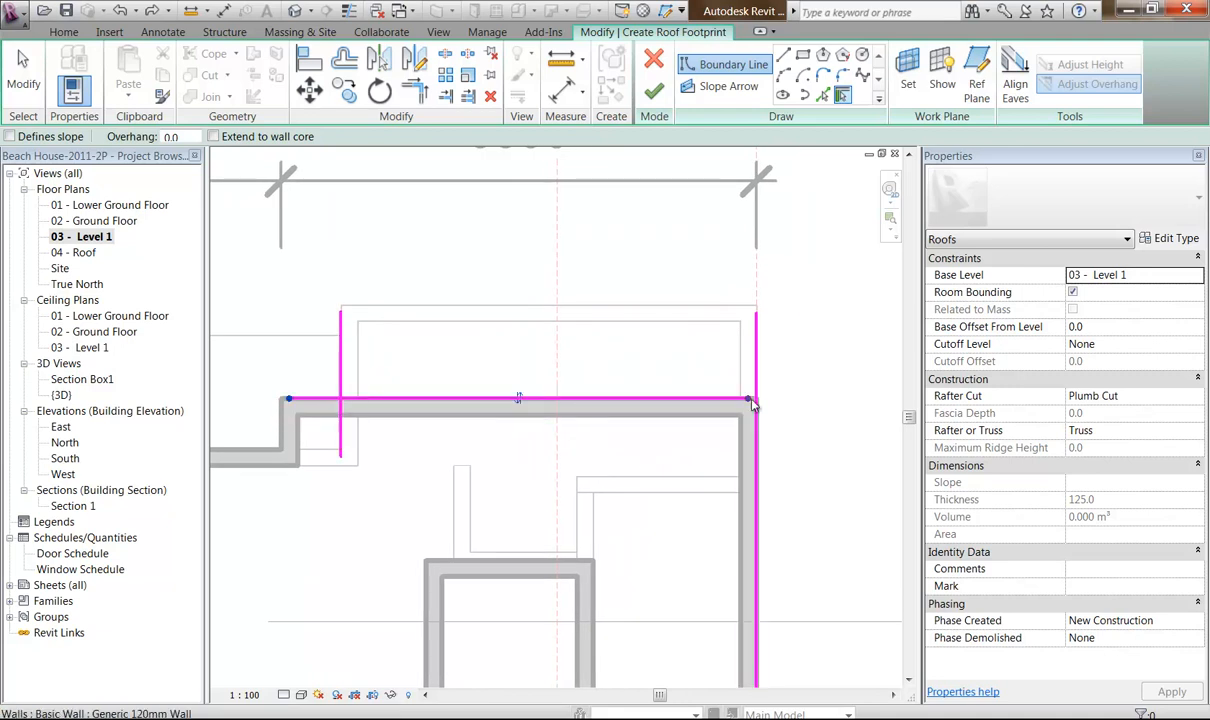
Set the overhang to 100 mm and add a roof boundary line along the projection's north wall.
click(185, 137)
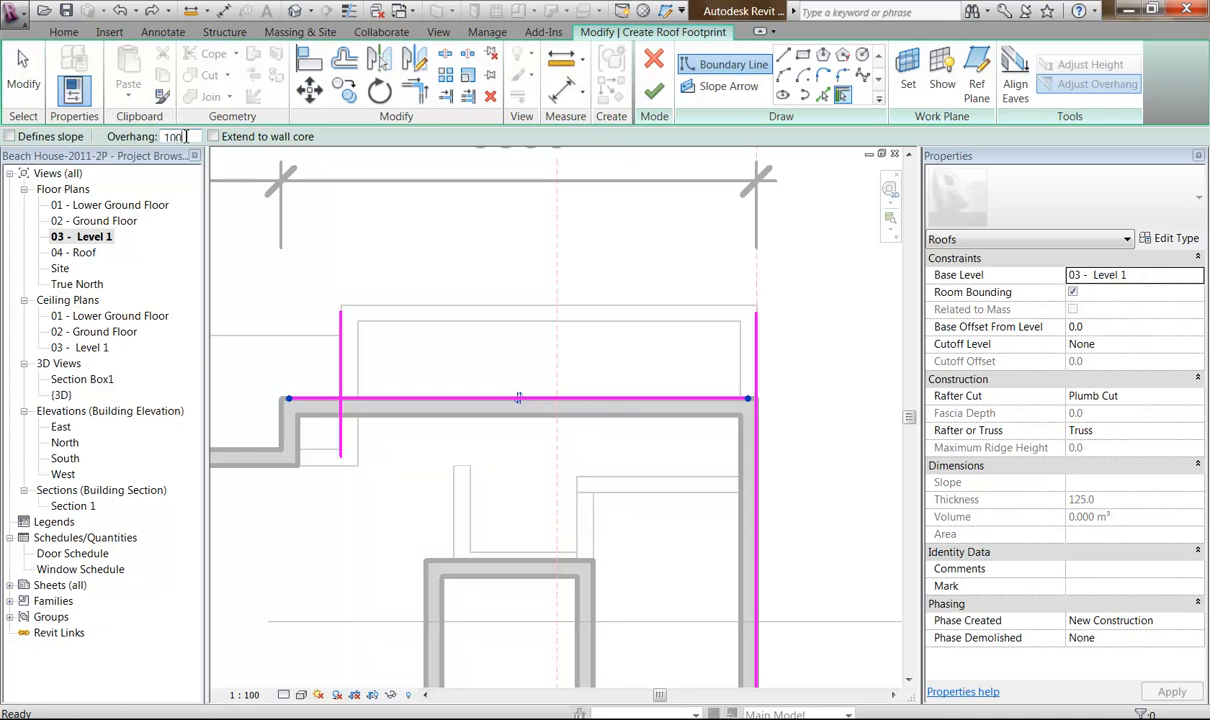
key(Return)
click(432, 310)
Trim the roof boundary lines at their corners into a closed rectangle over the projection.
click(413, 90)
click(345, 364)
click(388, 400)
click(624, 401)
click(758, 372)
right_click(388, 190)
click(450, 215)
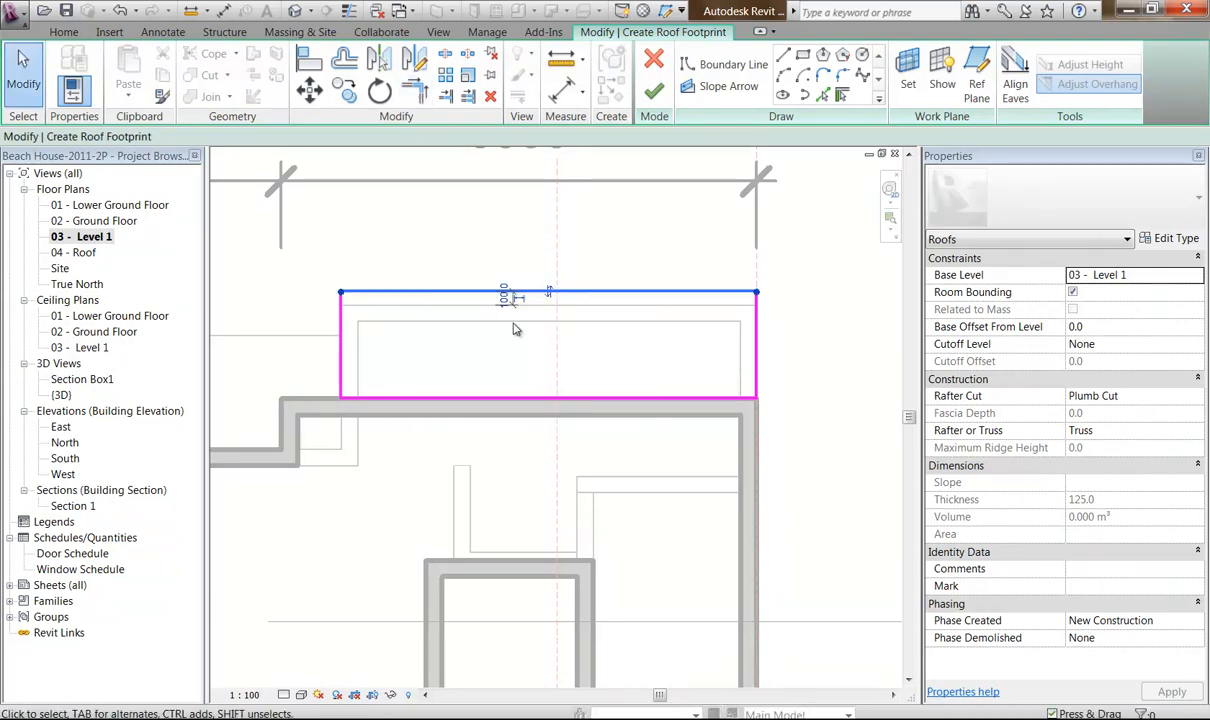
Make the north boundary line slope-defining at 5° and finish the roof footprint.
click(455, 292)
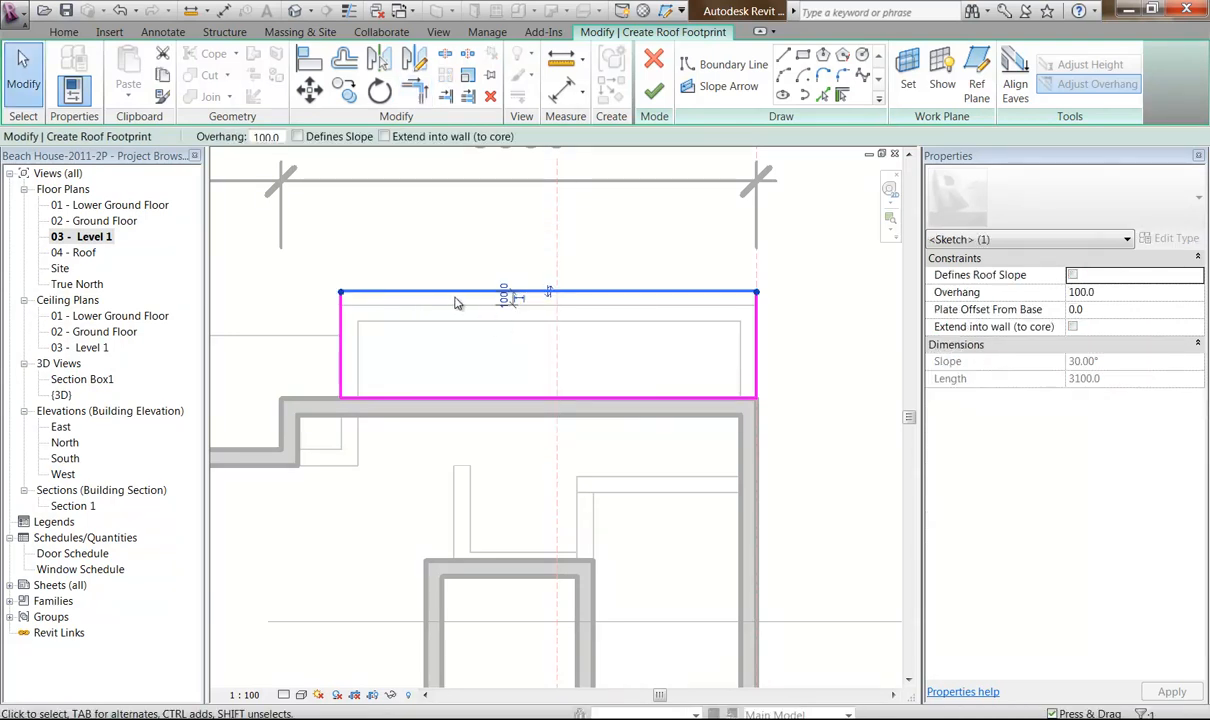
click(297, 136)
click(600, 259)
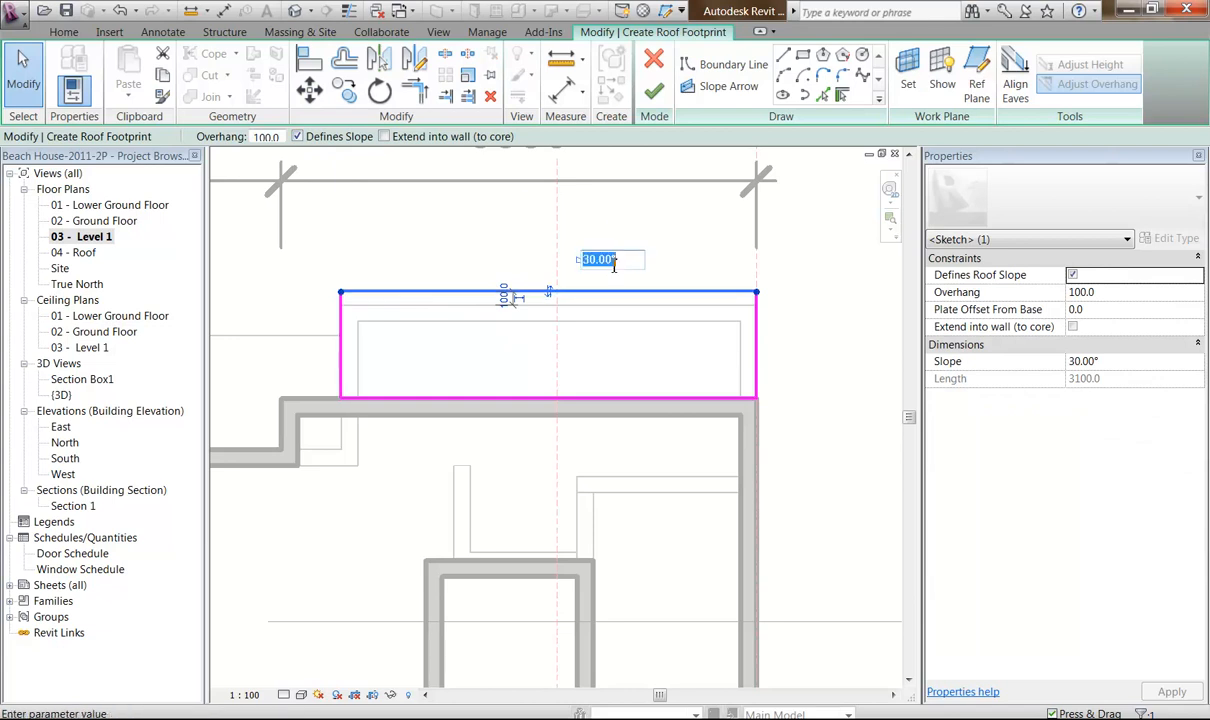
text(5)
key(Return)
click(378, 248)
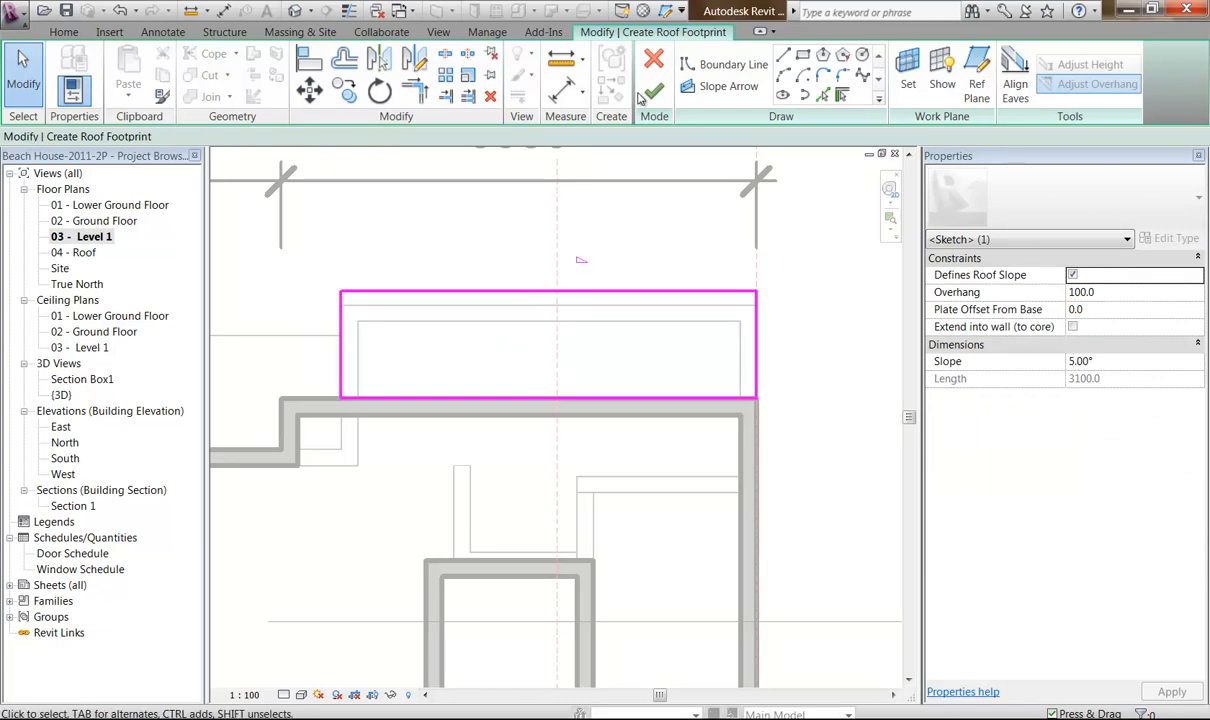
click(655, 92)
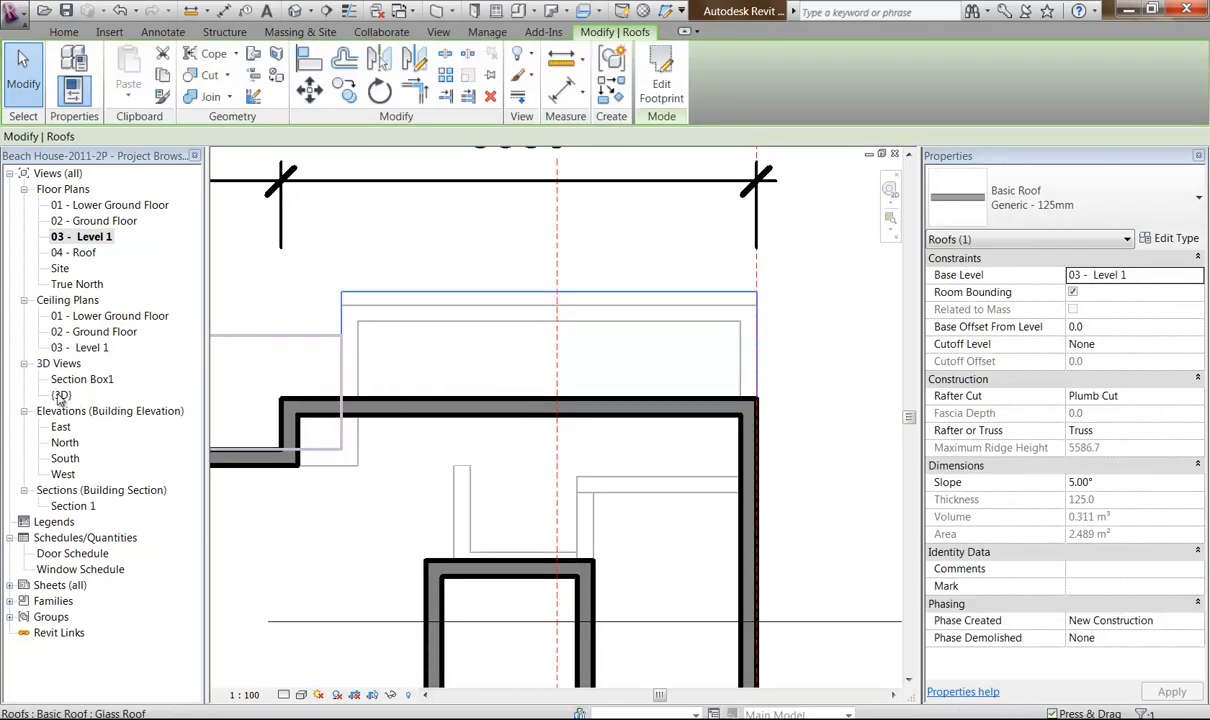
In the {3D} view, attach the top of the projection's short west wall to the small new roof.
double_click(61, 395)
shift+middle_drag(440, 454, 332, 408)
scroll(628, 474, up, 3)
key(Escape)
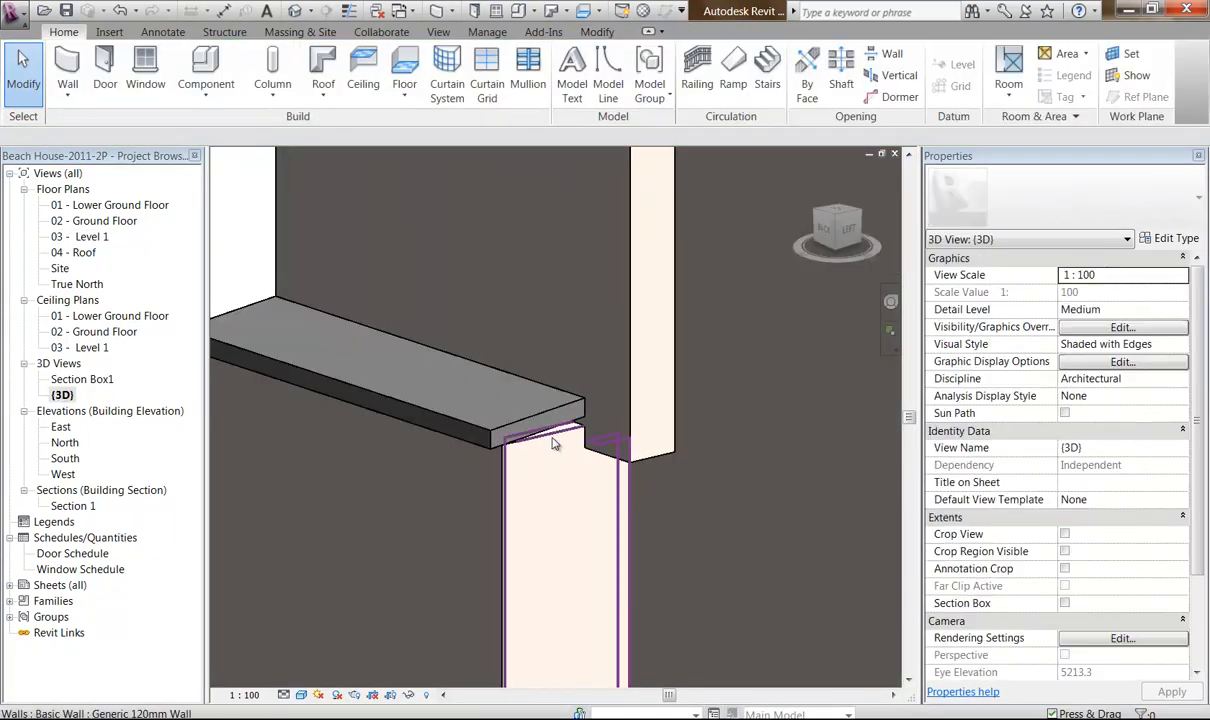
click(555, 444)
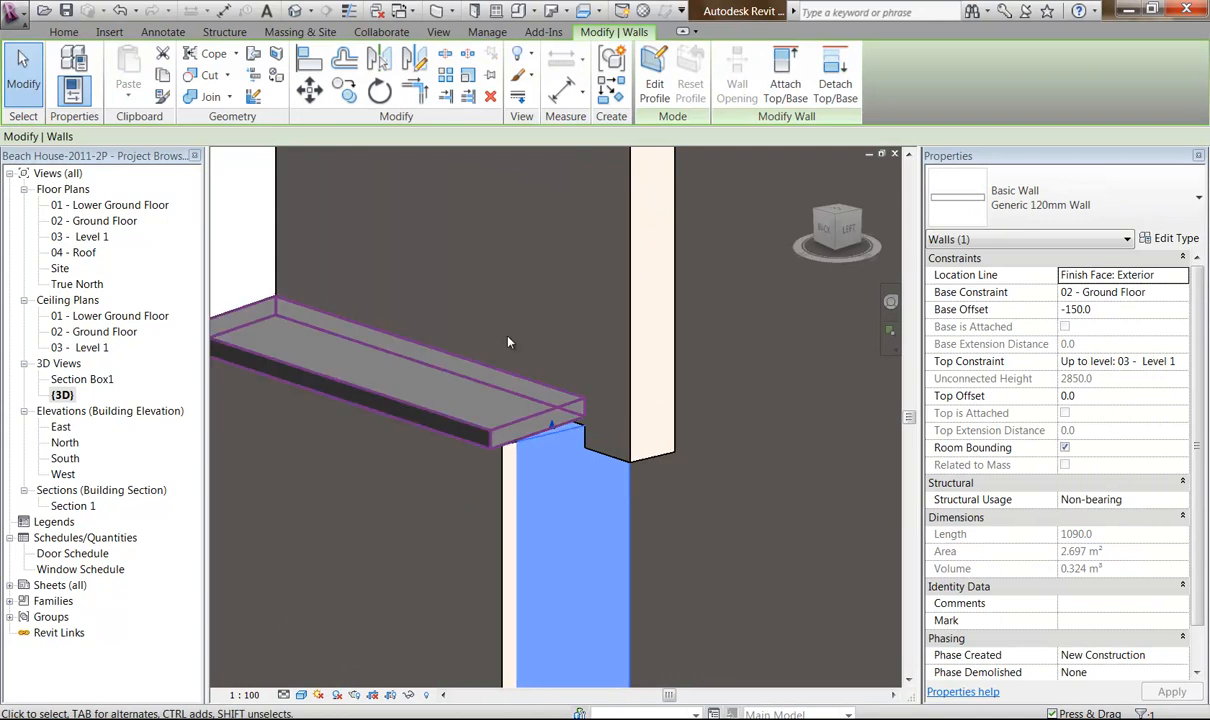
click(785, 88)
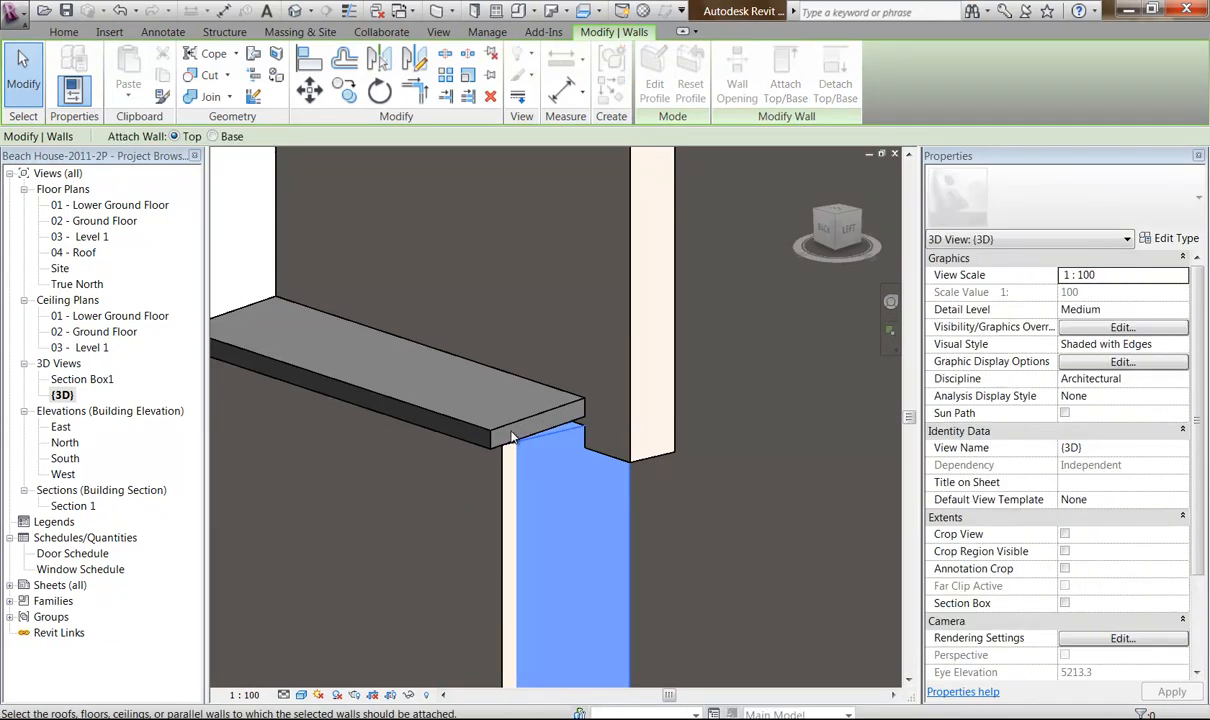
click(495, 430)
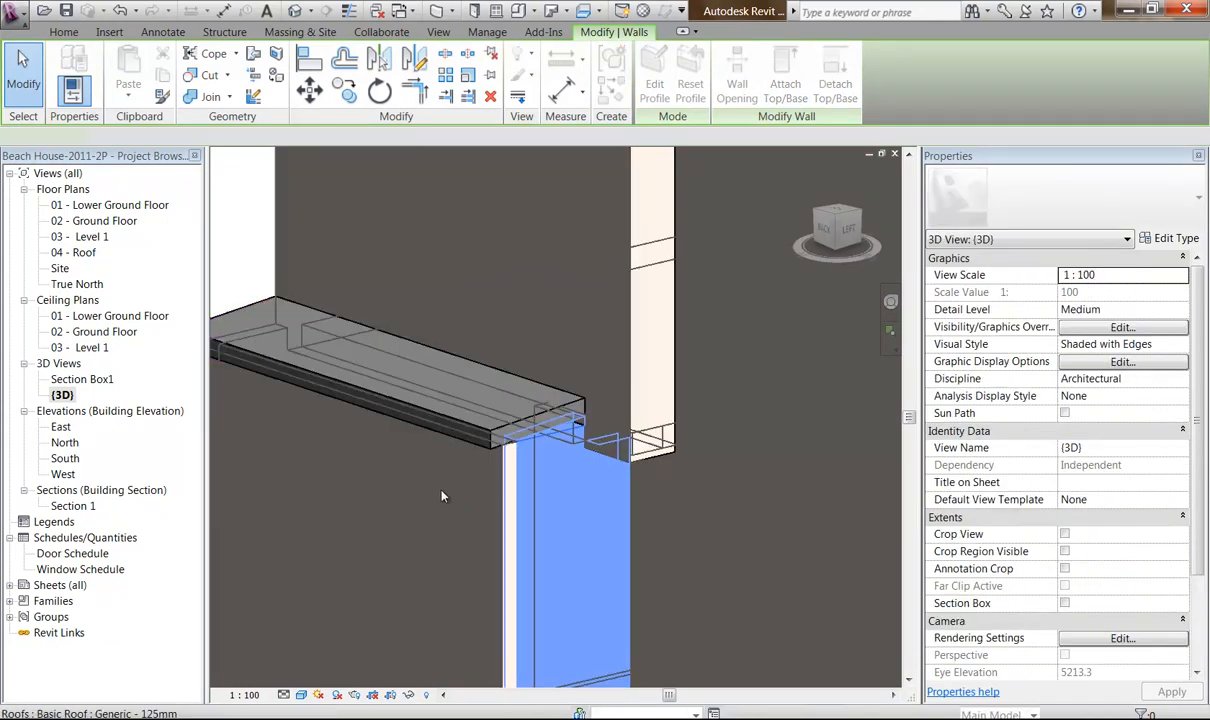
Attach the top of the projection's north wall to the small roof.
click(495, 500)
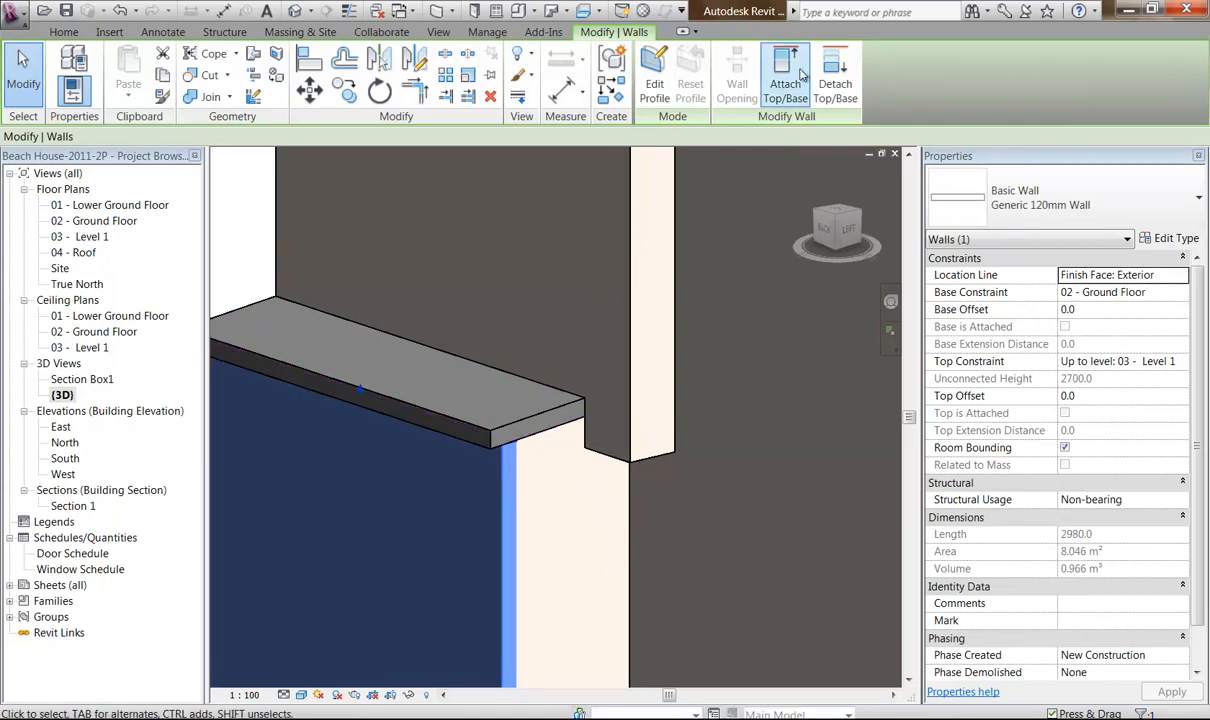
click(785, 88)
click(424, 387)
scroll(424, 387, down, 4)
mouse_move(427, 392)
shift+middle_down()
mouse_move(447, 452)
mouse_move(420, 405)
shift+middle_up()
Attach the top of the ground floor's east wall to the small roof and inspect the result from the northeast.
scroll(420, 405, up, 5)
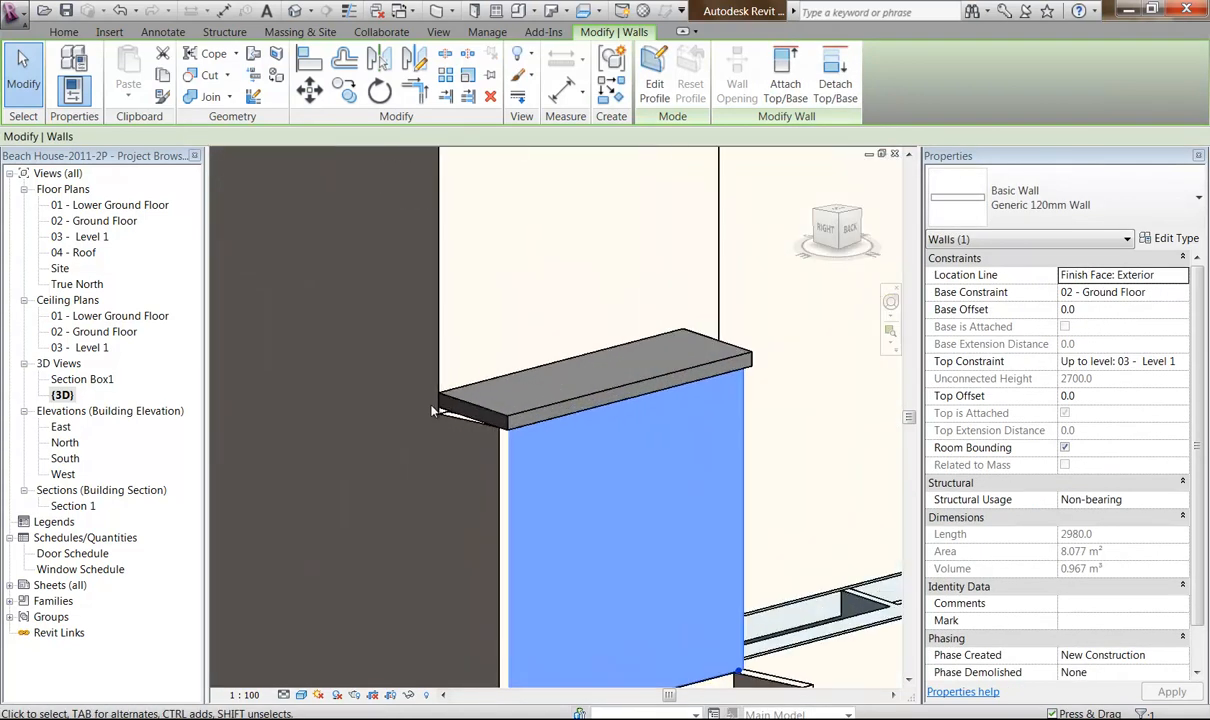
click(460, 420)
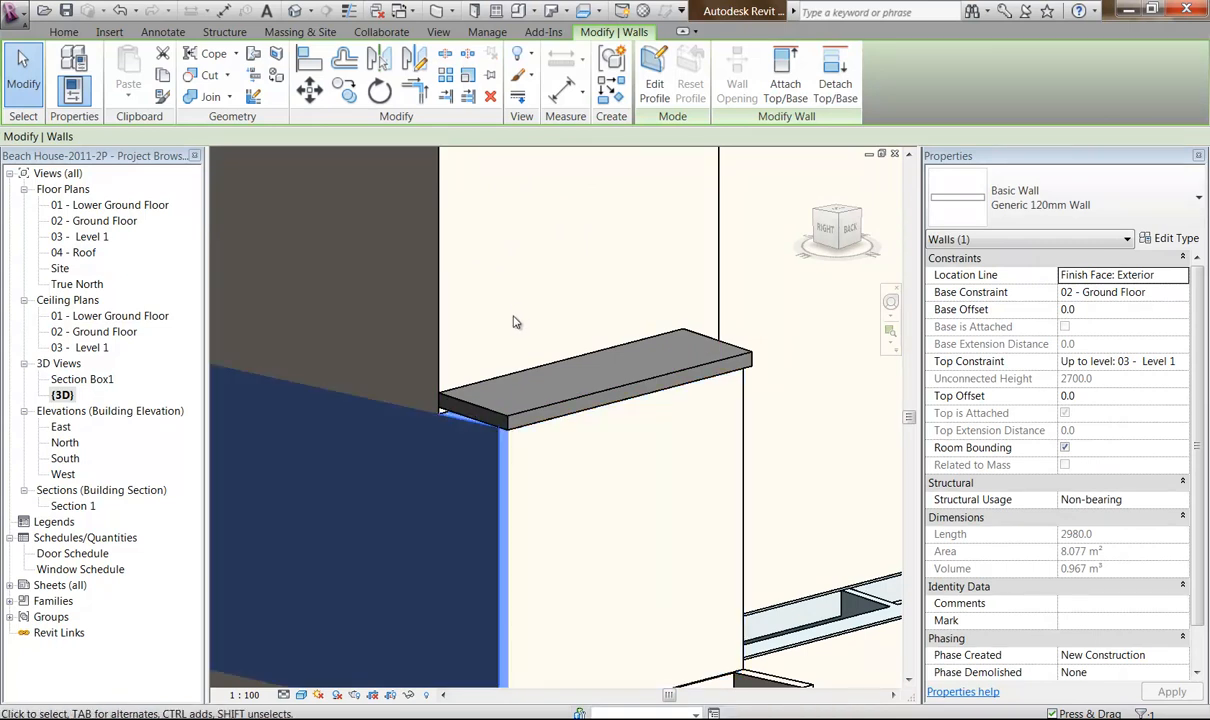
click(768, 104)
click(452, 380)
scroll(400, 340, down, 2)
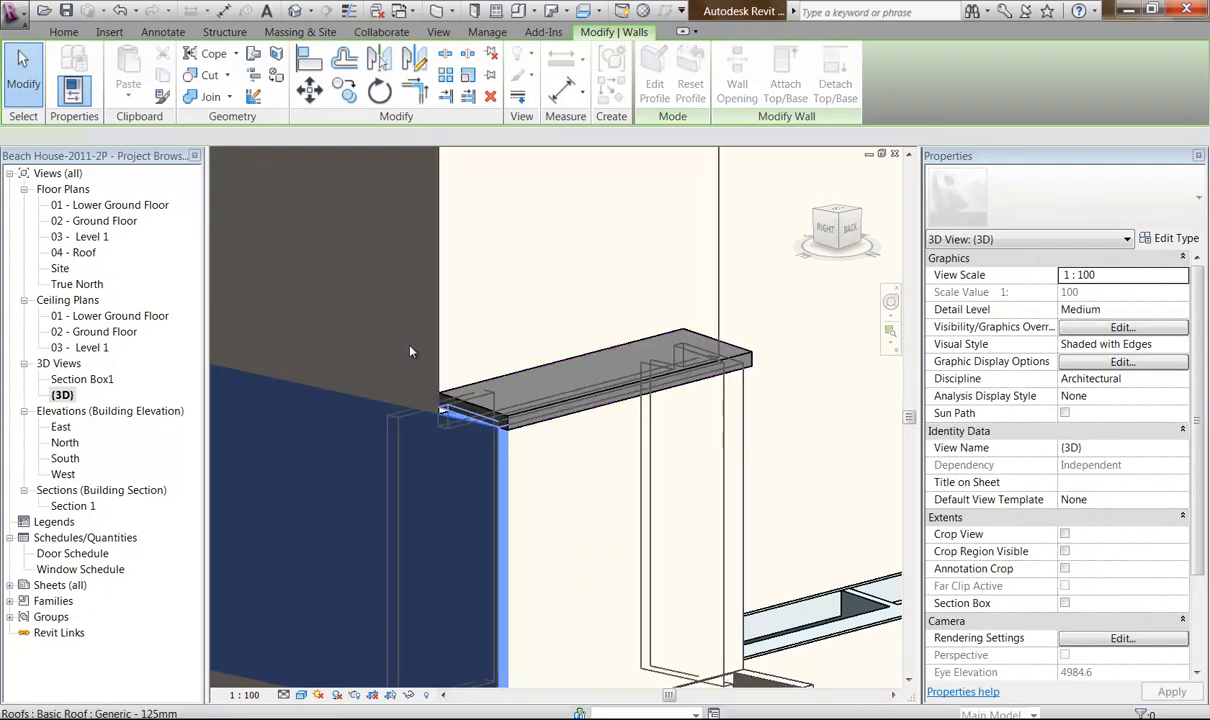
key(Escape)
scroll(366, 312, down, 2)
shift+middle_drag(370, 319, 496, 380)
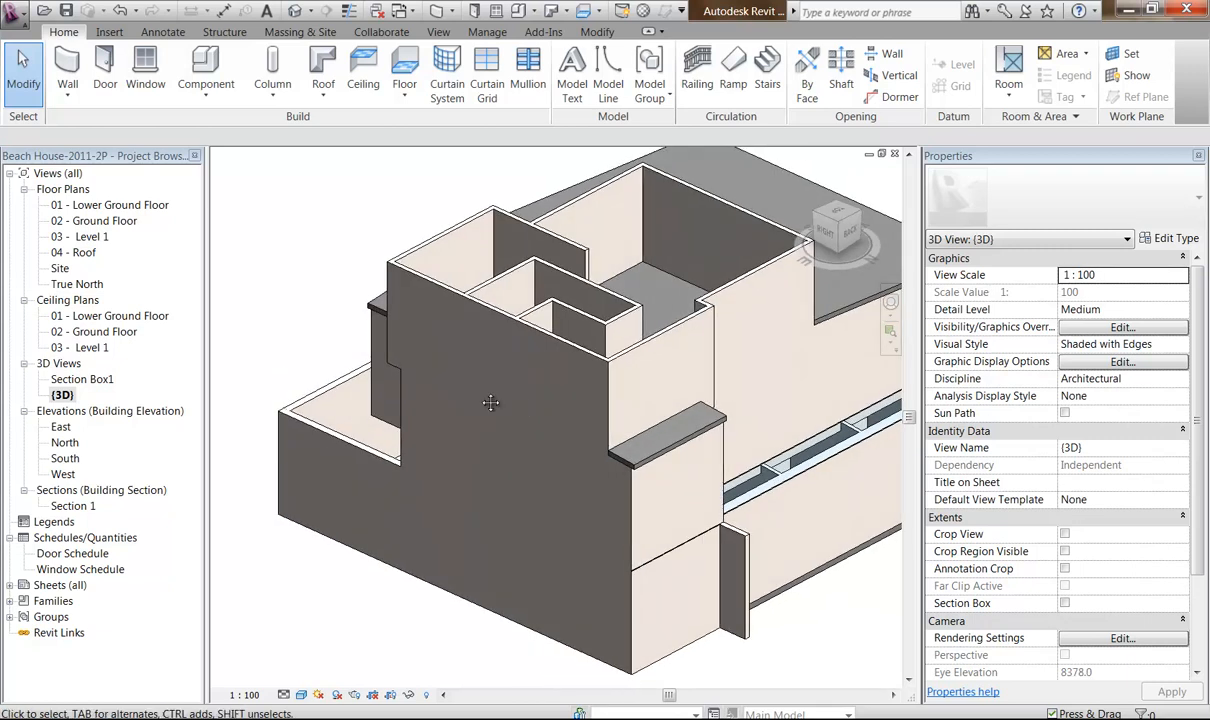
shift+middle_drag(588, 410, 529, 385)
scroll(533, 387, up, 5)
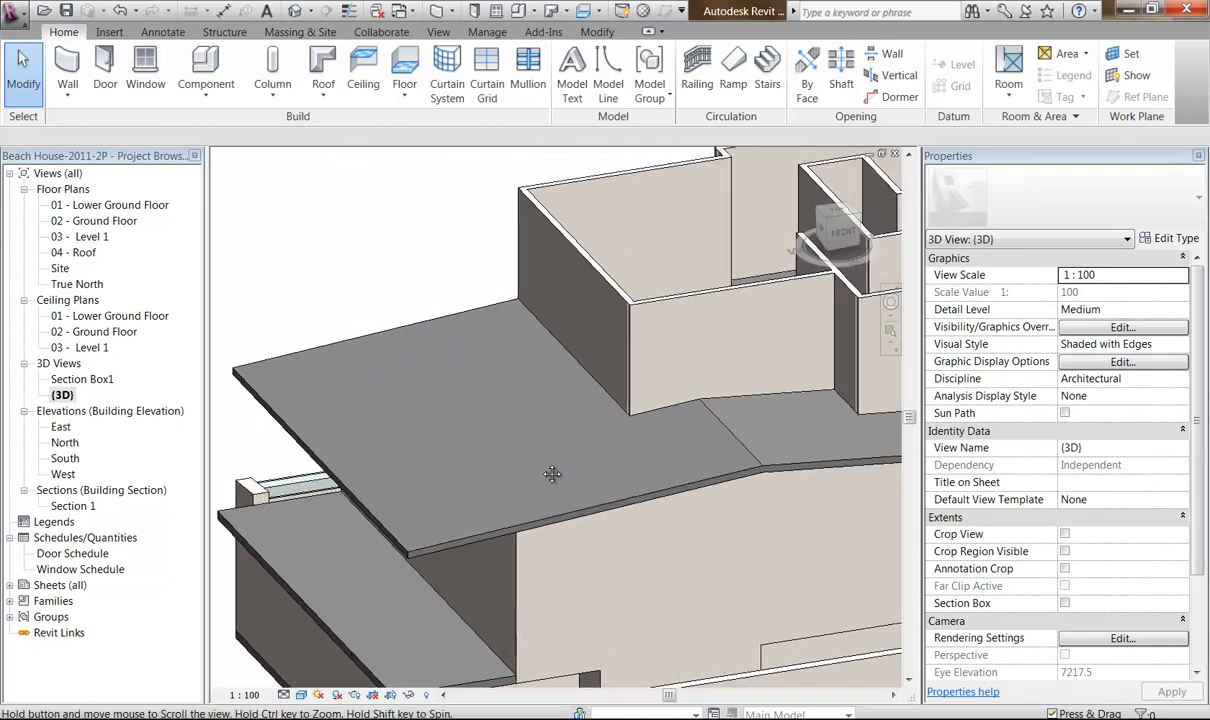
click(615, 407)
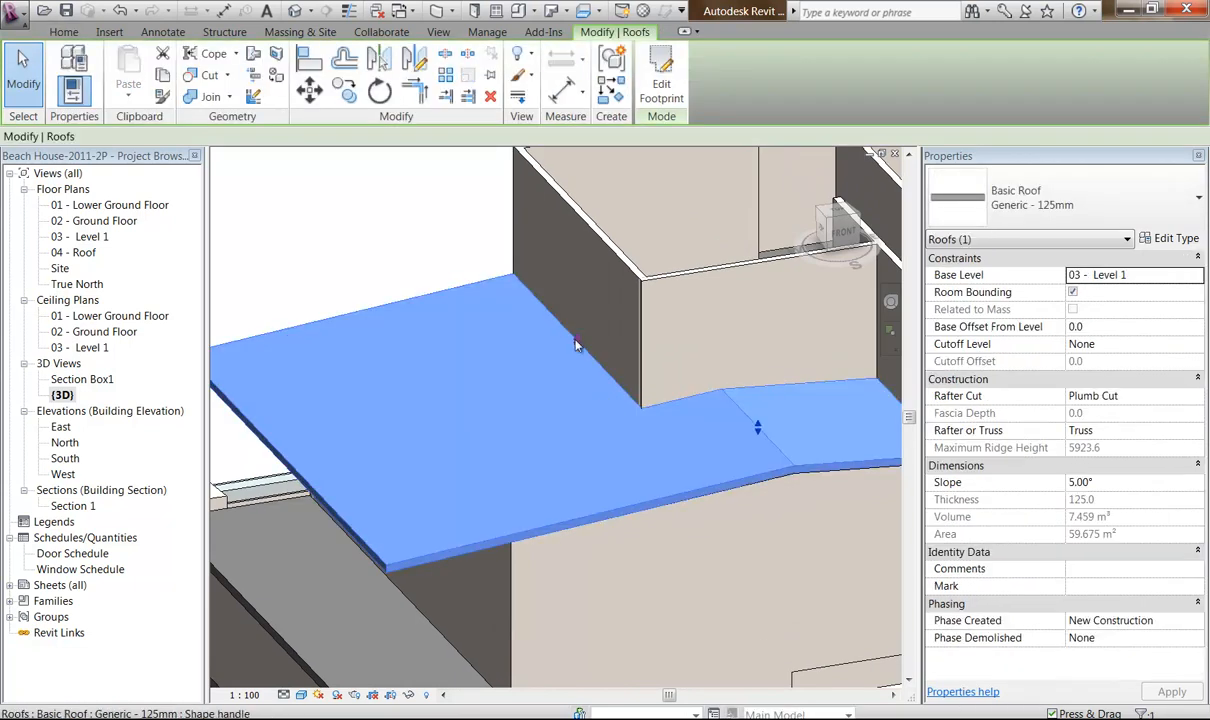
click(433, 267)
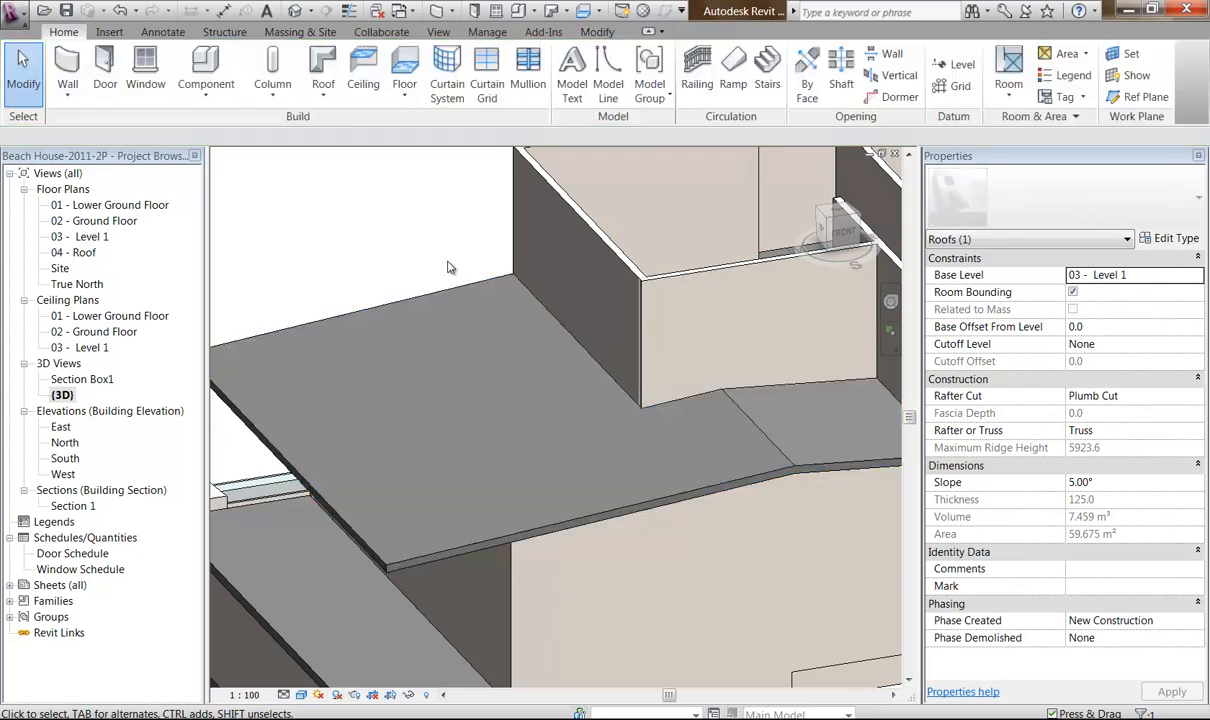
Open the 04 - Roof floor plan and start a roof by footprint over the Level 1 walls.
double_click(75, 253)
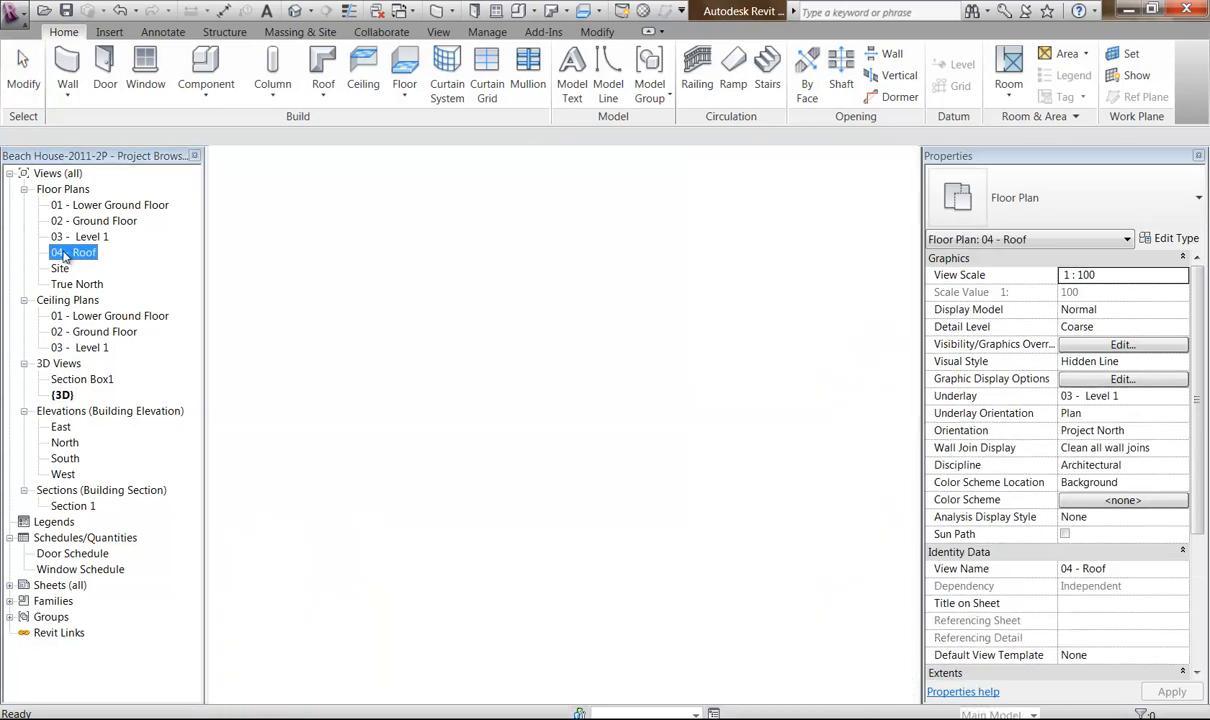
scroll(394, 359, down, 3)
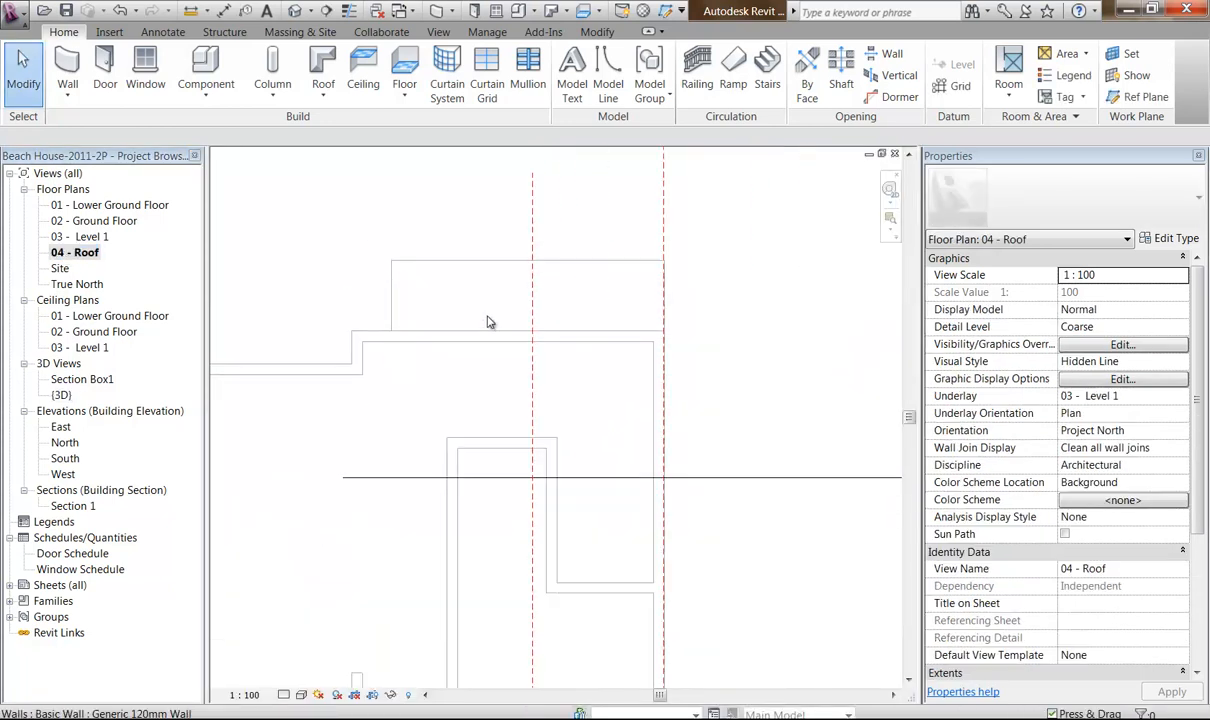
scroll(484, 323, down, 2)
middle_drag(354, 459, 485, 333)
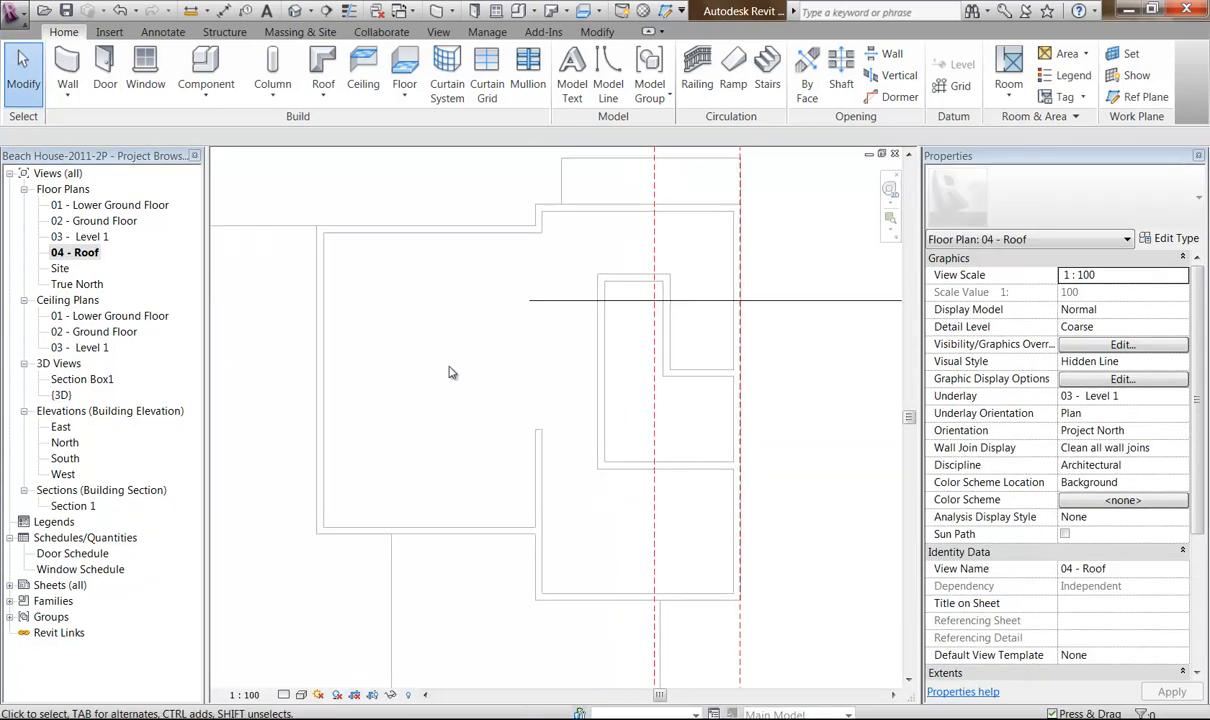
middle_drag(449, 372, 406, 379)
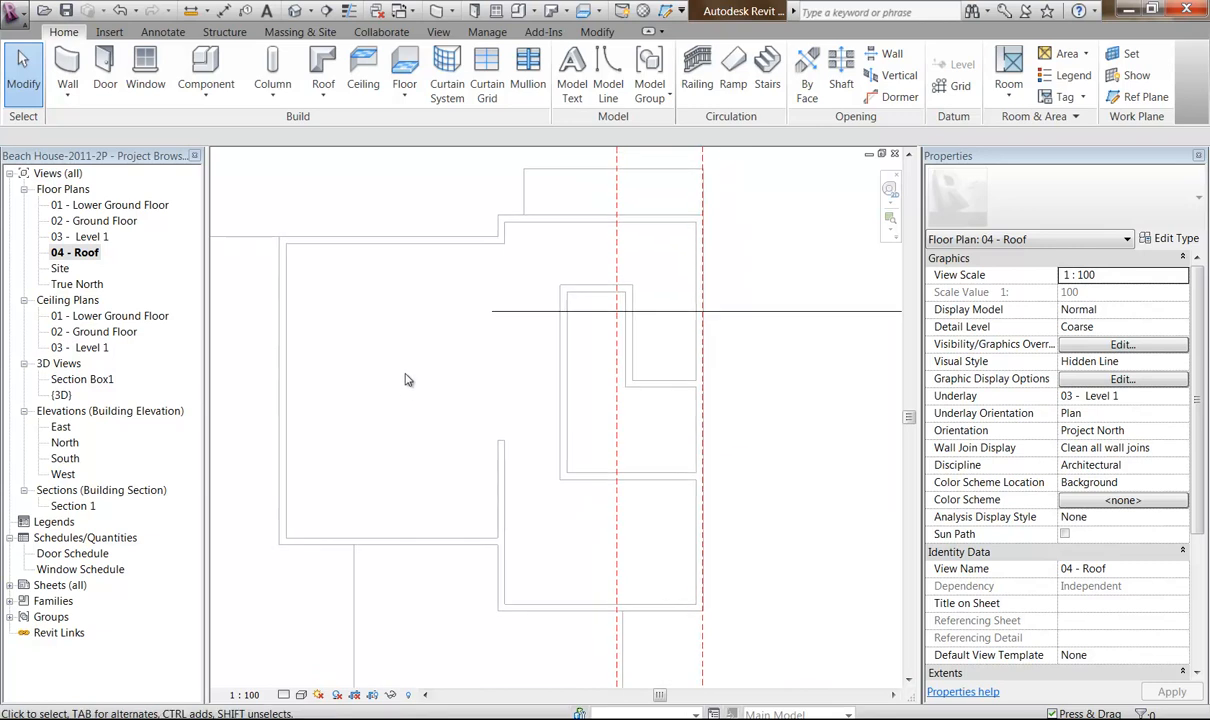
click(321, 63)
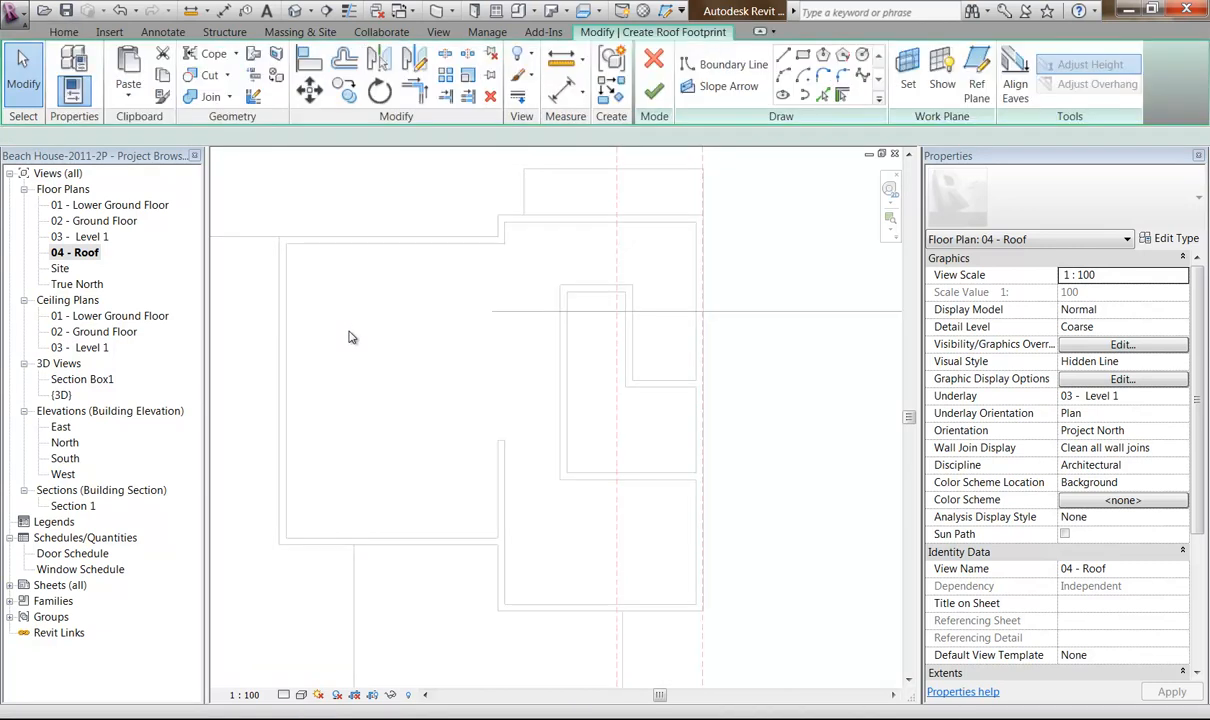
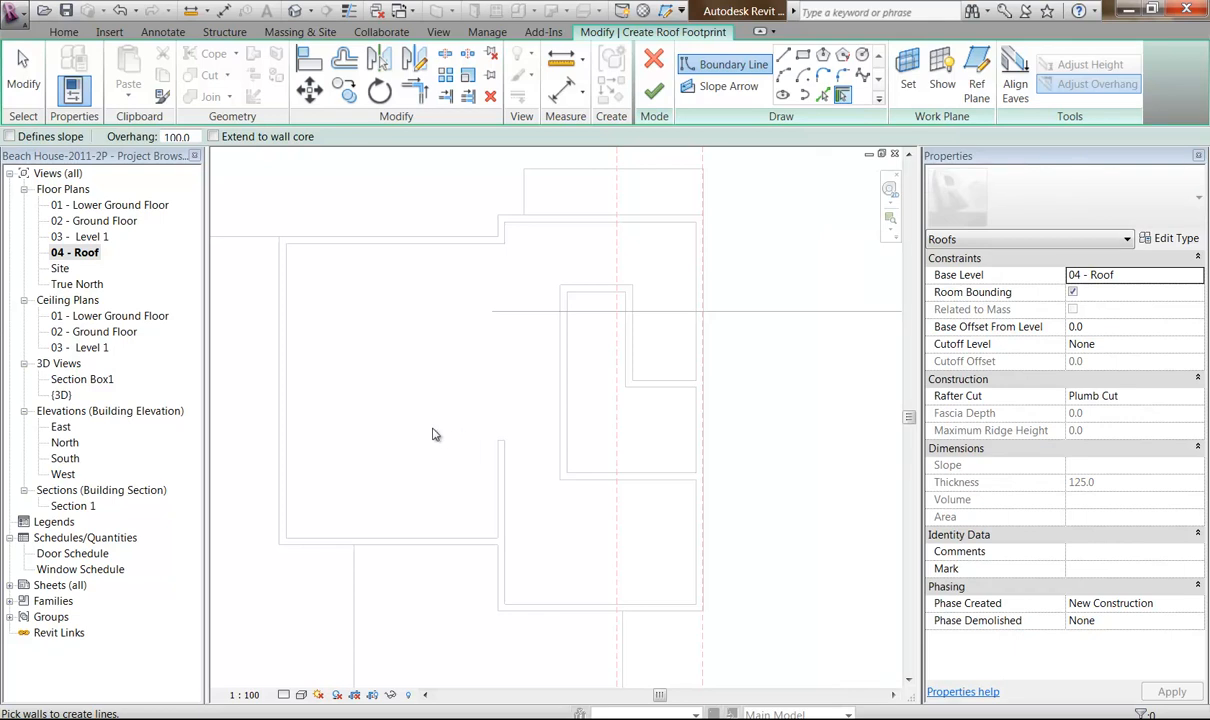
middle_drag(433, 434, 520, 419)
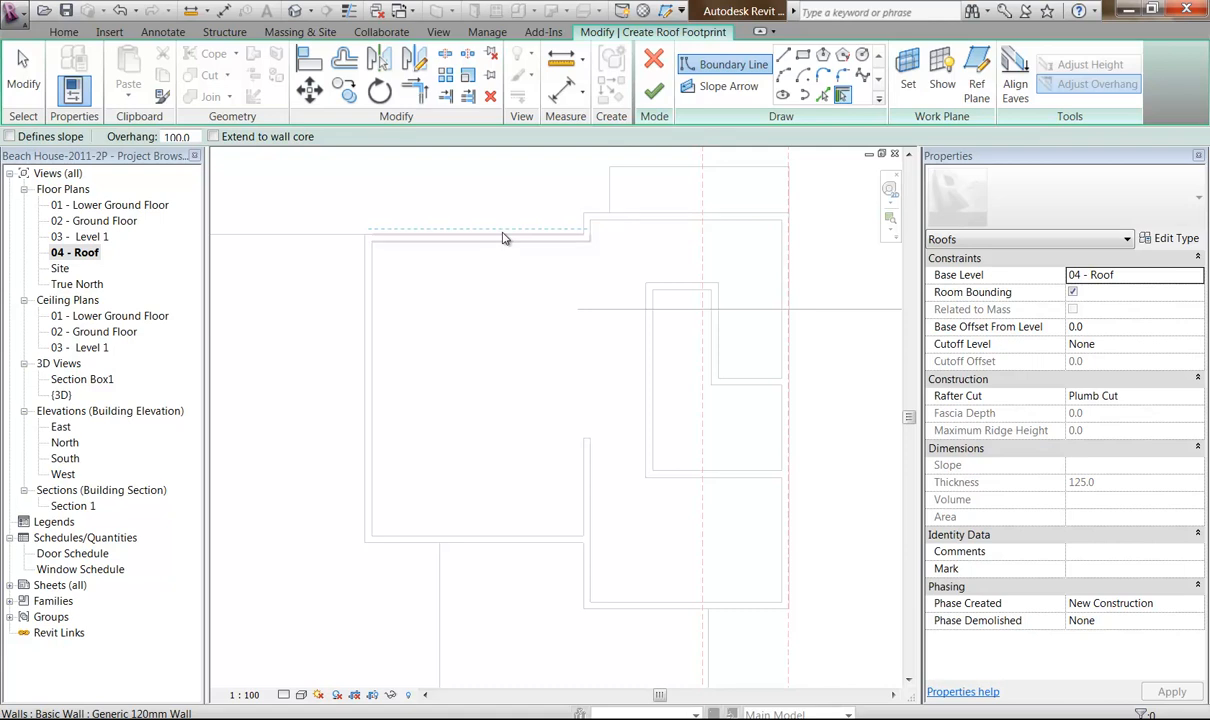
With the overhang set to 0, pick the north and south outer walls and both short west-facing return walls as roof boundaries.
double_click(182, 138)
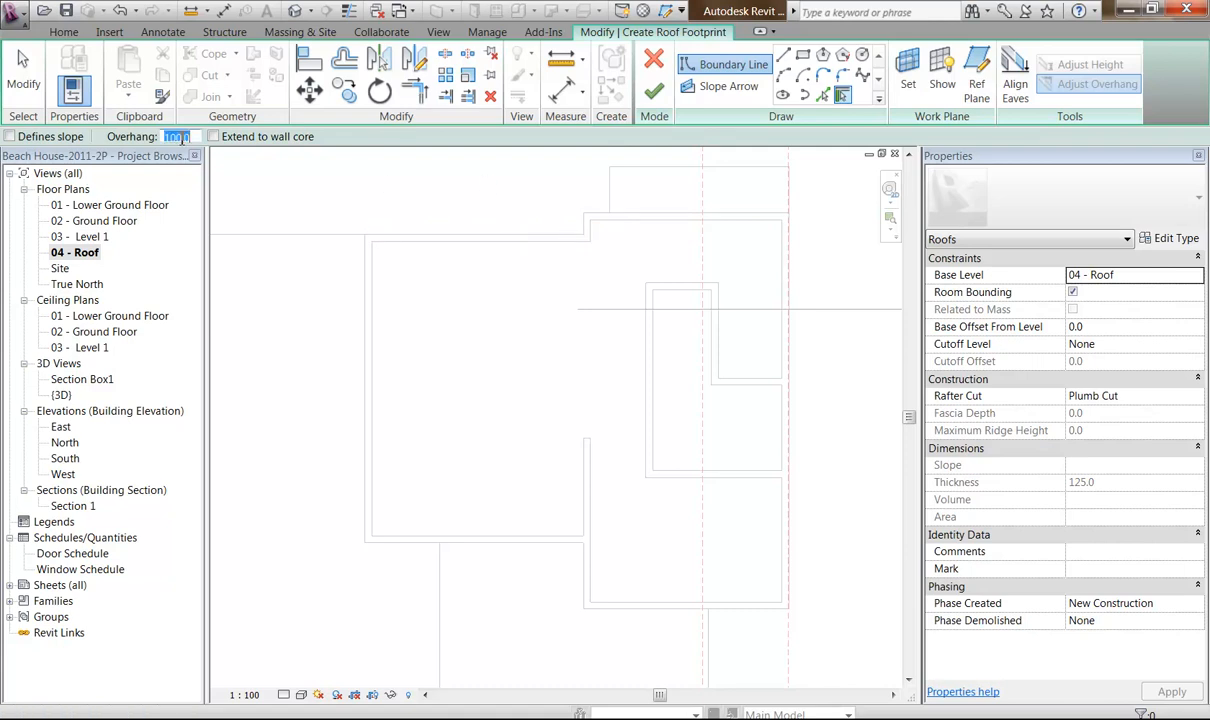
text(0)
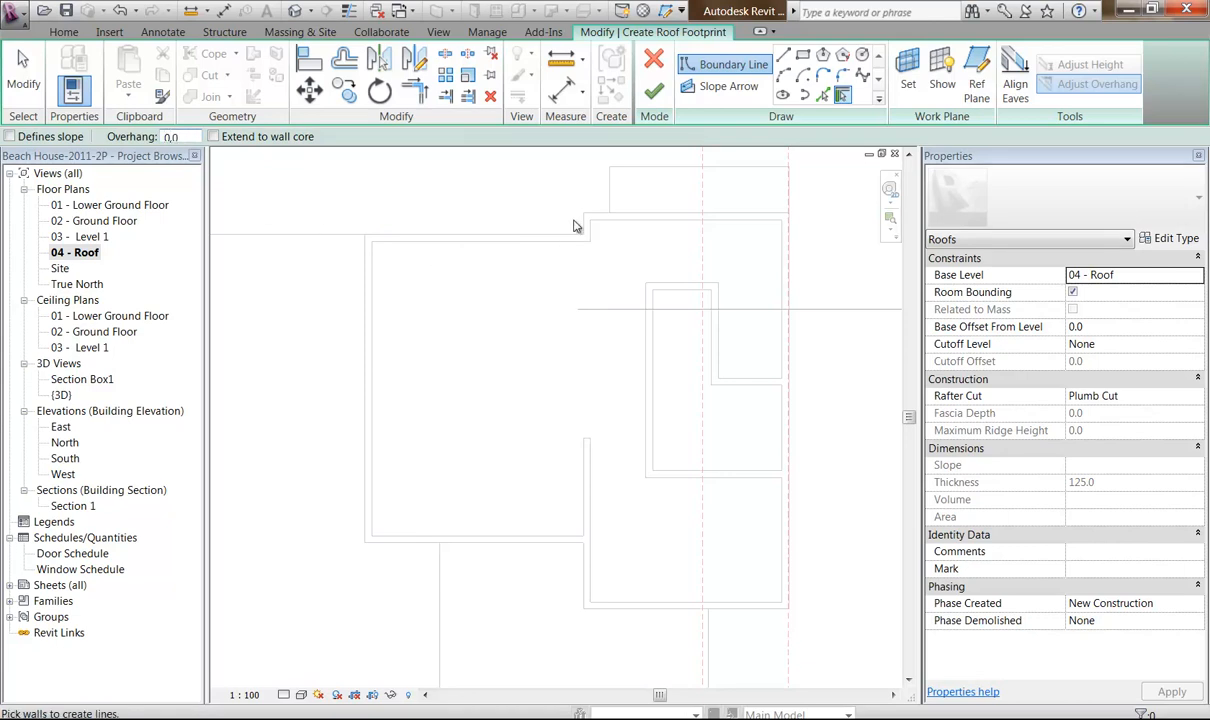
click(640, 216)
click(651, 612)
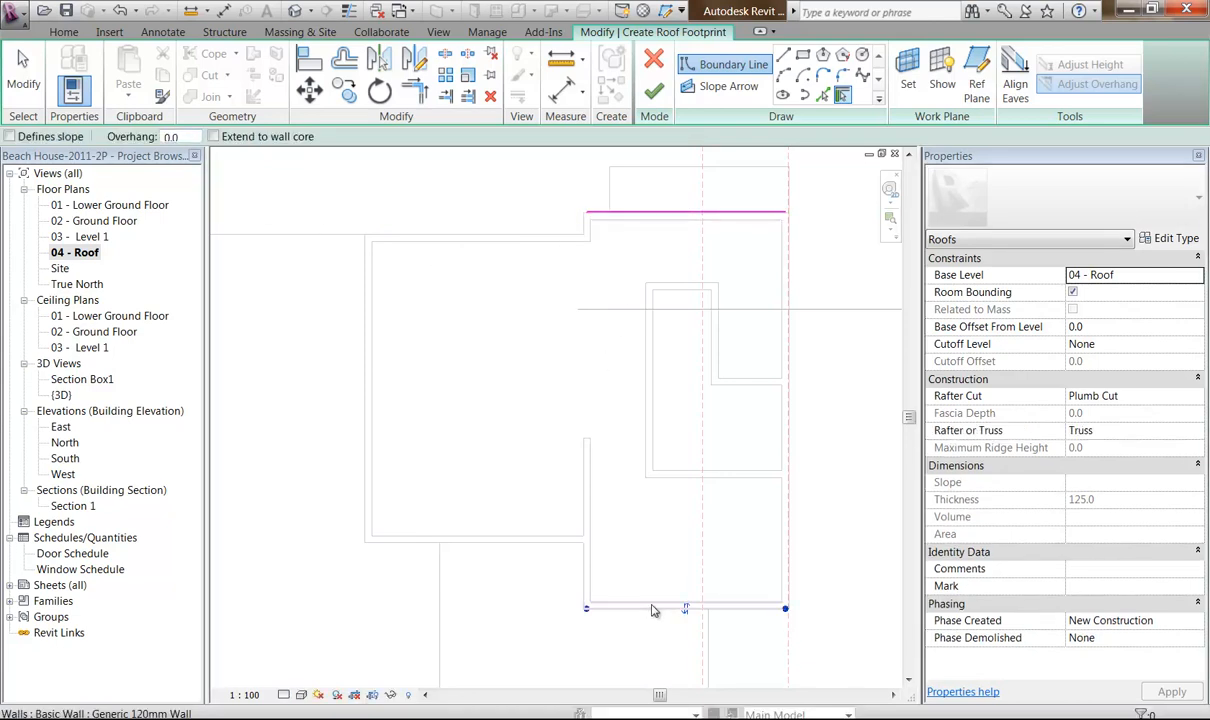
click(582, 572)
click(547, 548)
click(475, 236)
click(584, 224)
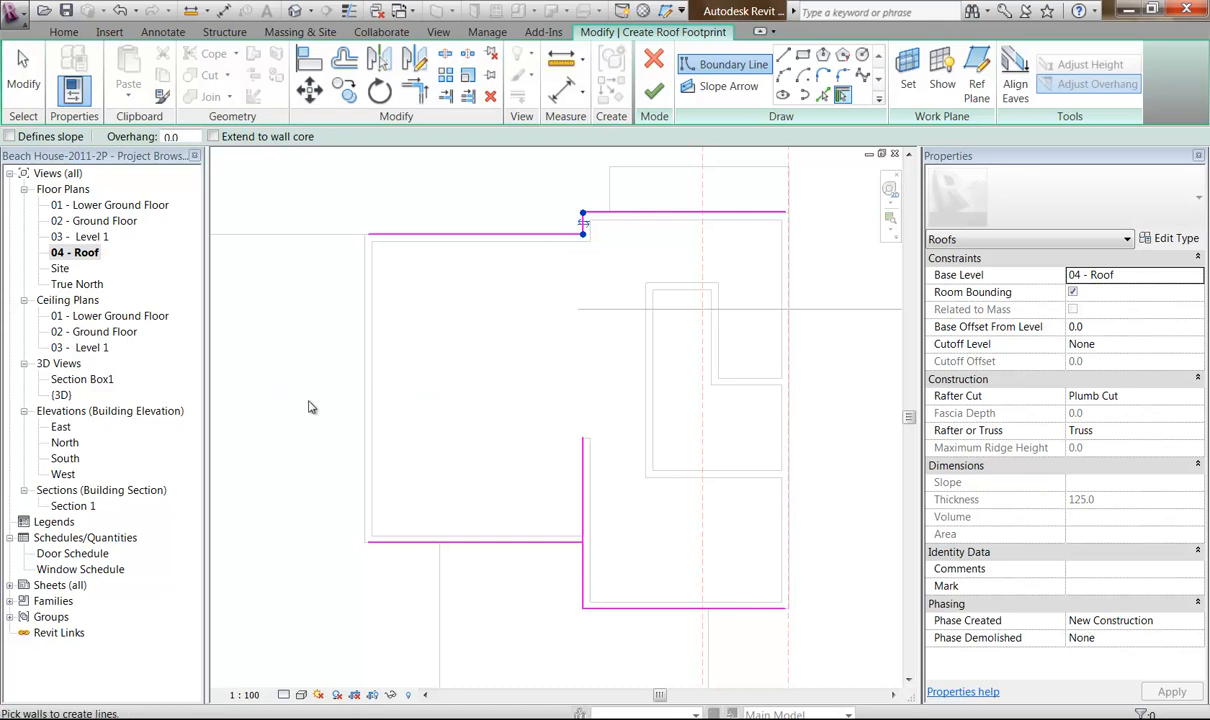
click(786, 425)
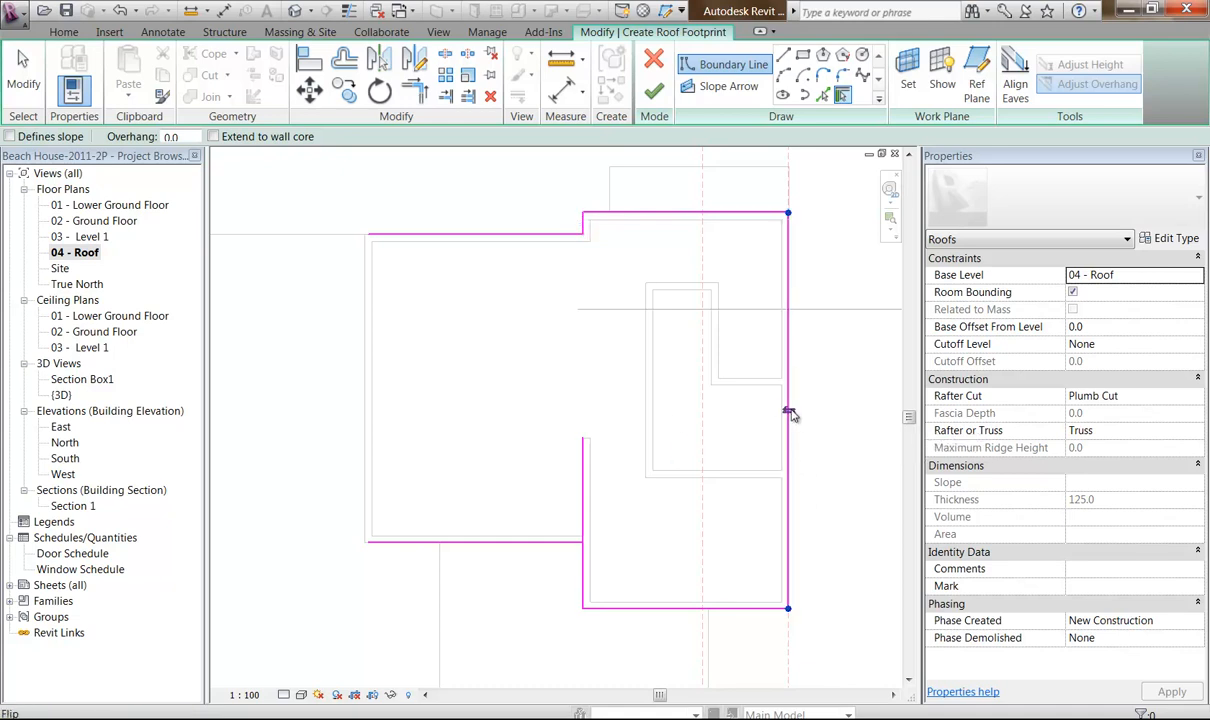
scroll(788, 415, up, 5)
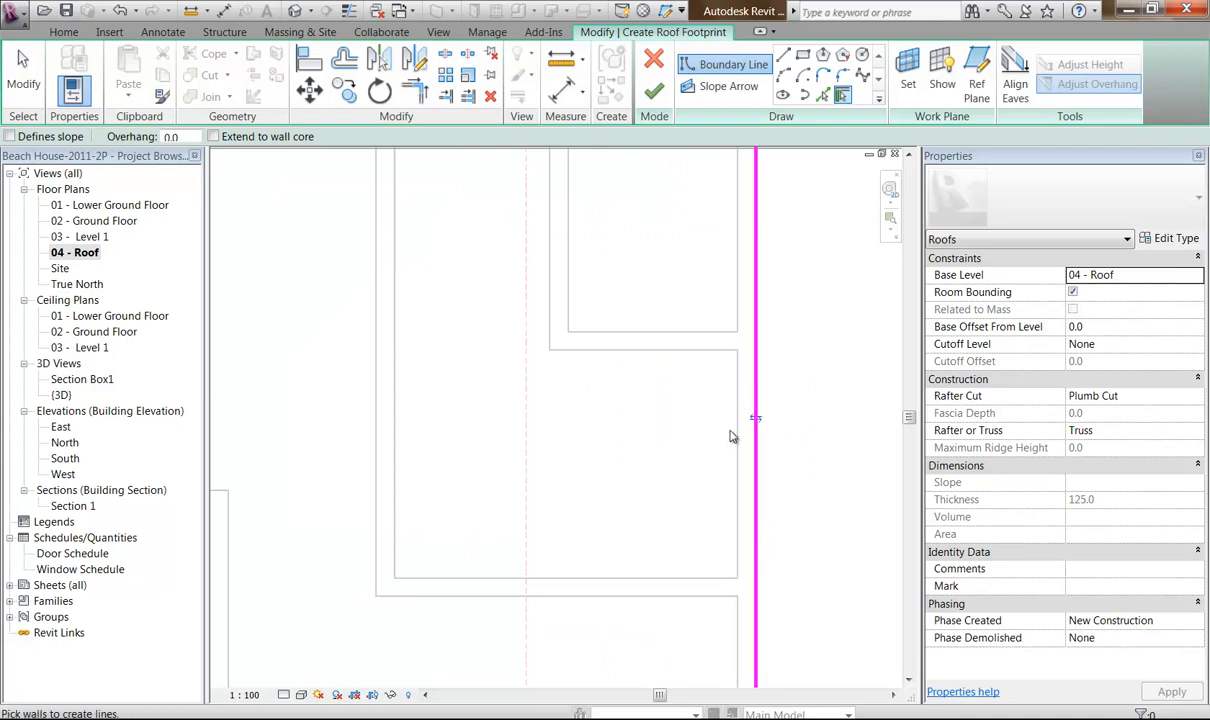
scroll(733, 434, down, 4)
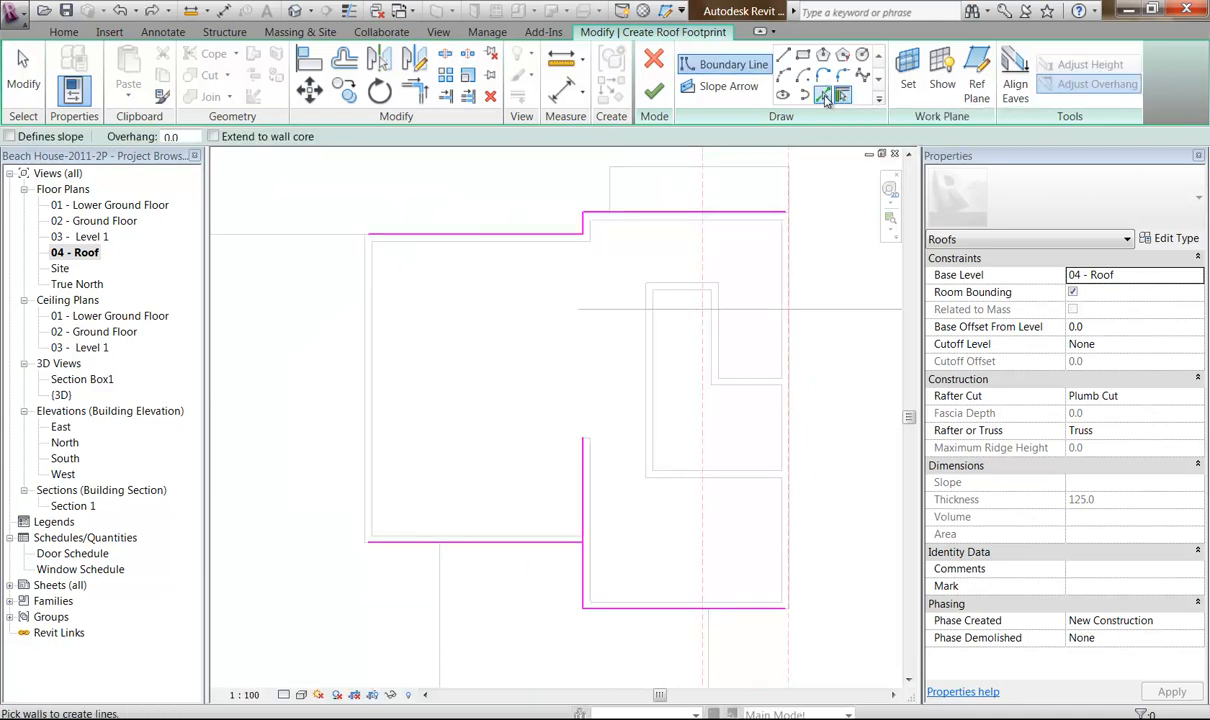
Use Pick Lines to place the east roof boundary along the inner face of the east wall.
click(824, 96)
scroll(744, 421, up, 1)
middle_drag(686, 418, 645, 431)
scroll(641, 432, up, 2)
click(628, 400)
scroll(547, 398, down, 1)
scroll(560, 397, down, 2)
scroll(618, 359, up, 1)
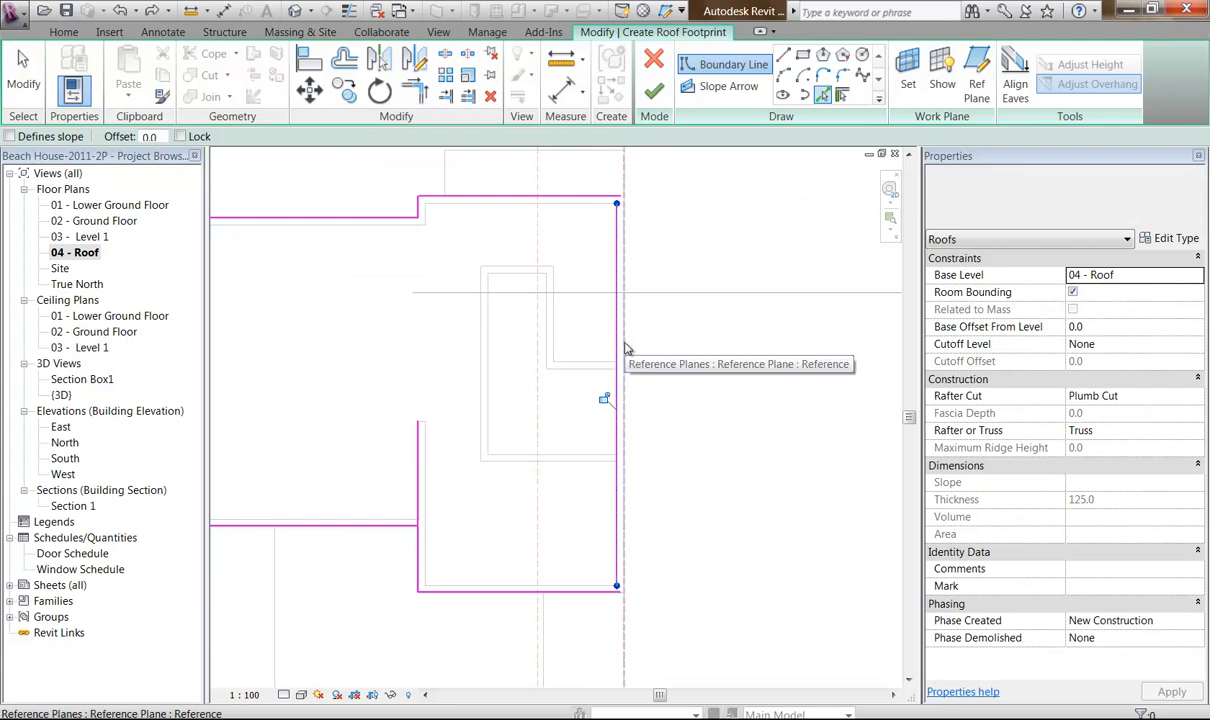
middle_drag(464, 394, 675, 386)
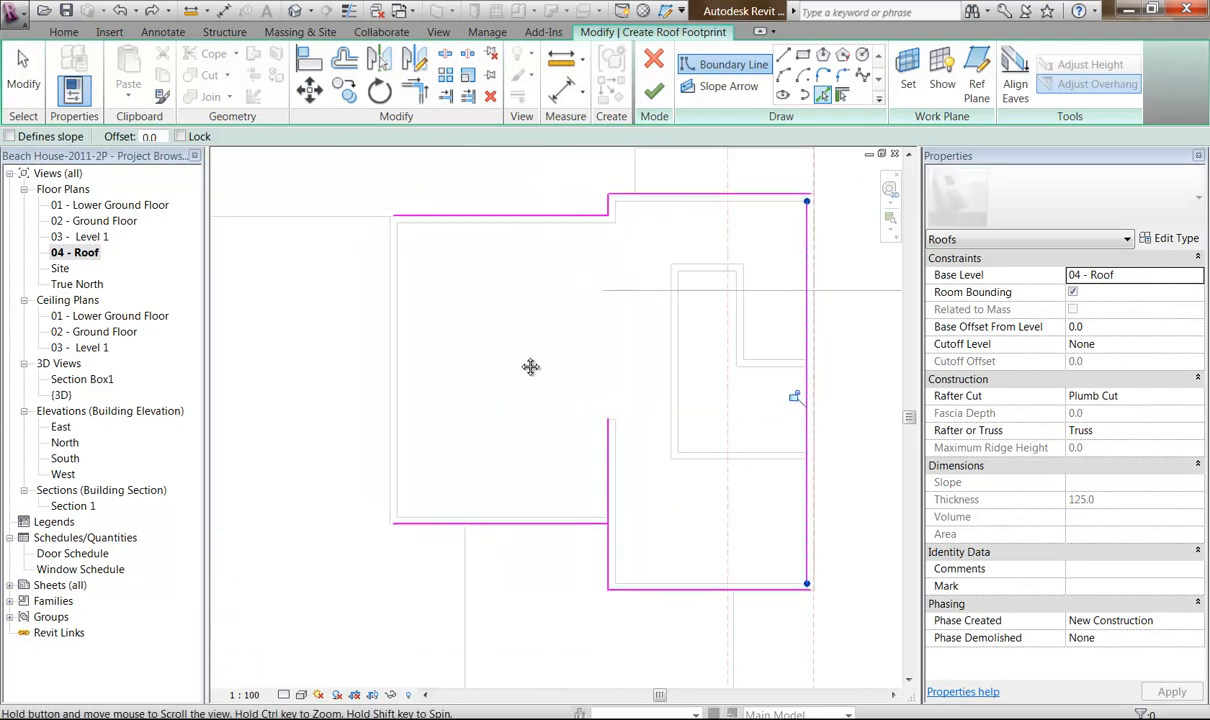
Pick the west wall as a roof boundary with a 2000 mm overhang.
click(842, 95)
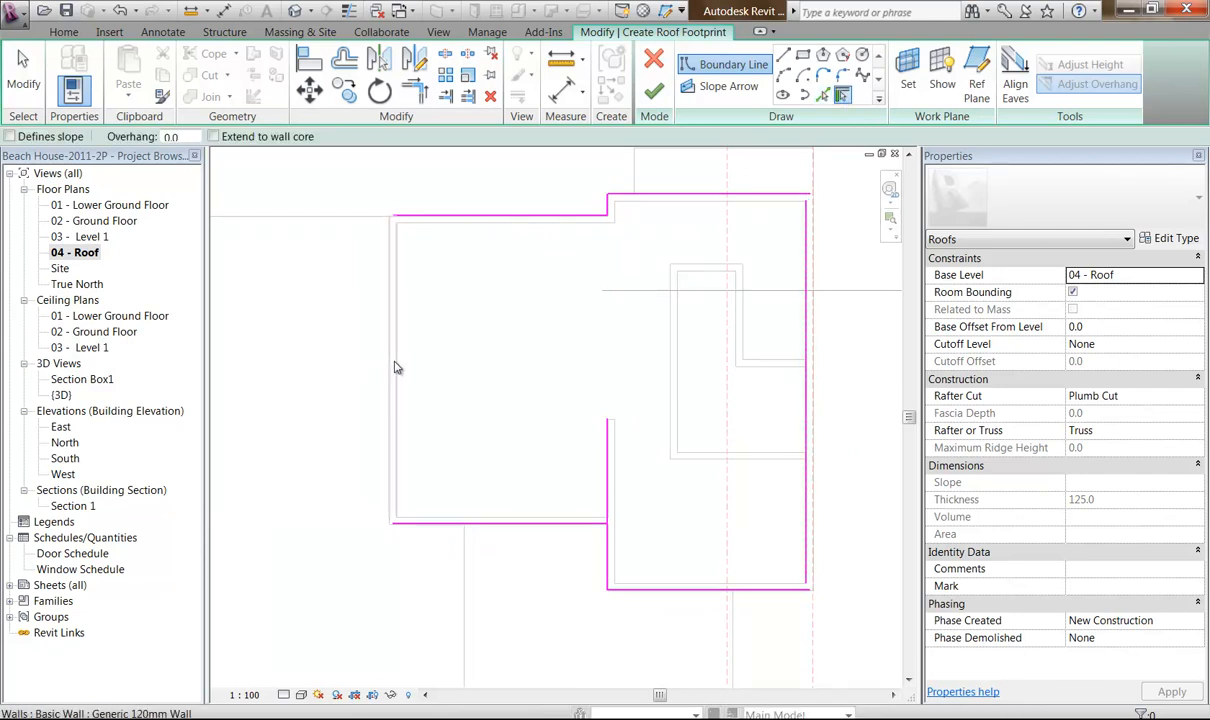
middle_drag(378, 393, 433, 396)
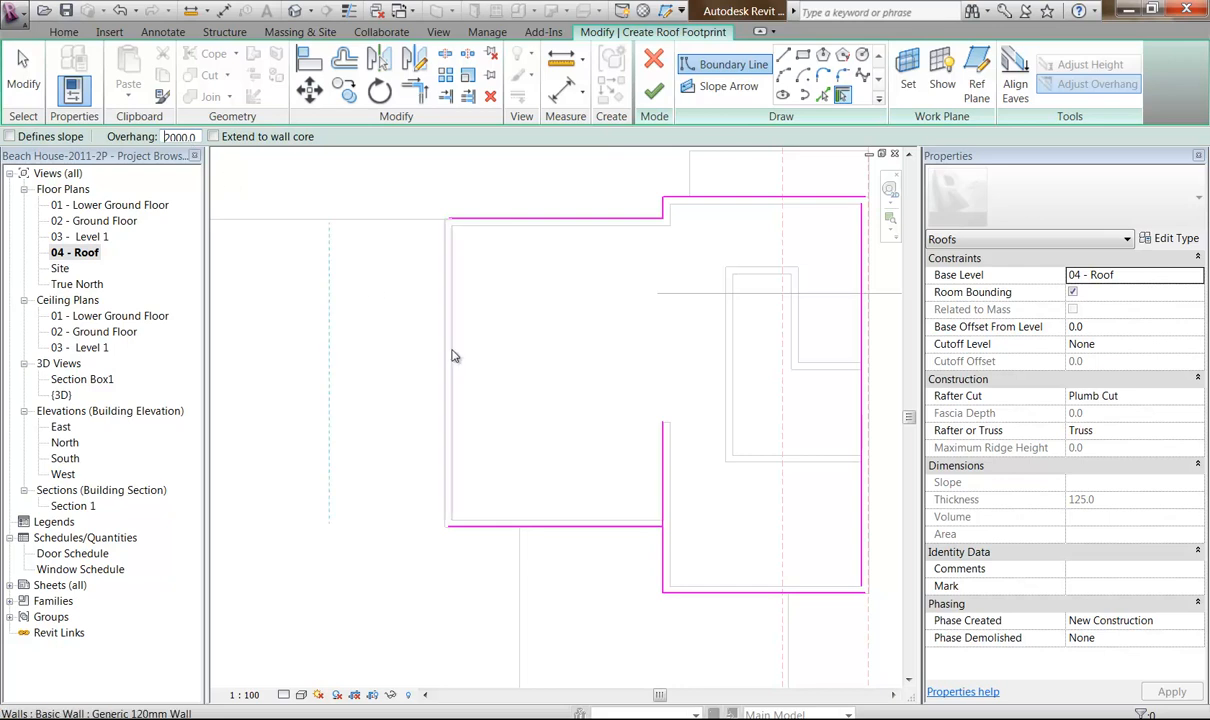
click(445, 357)
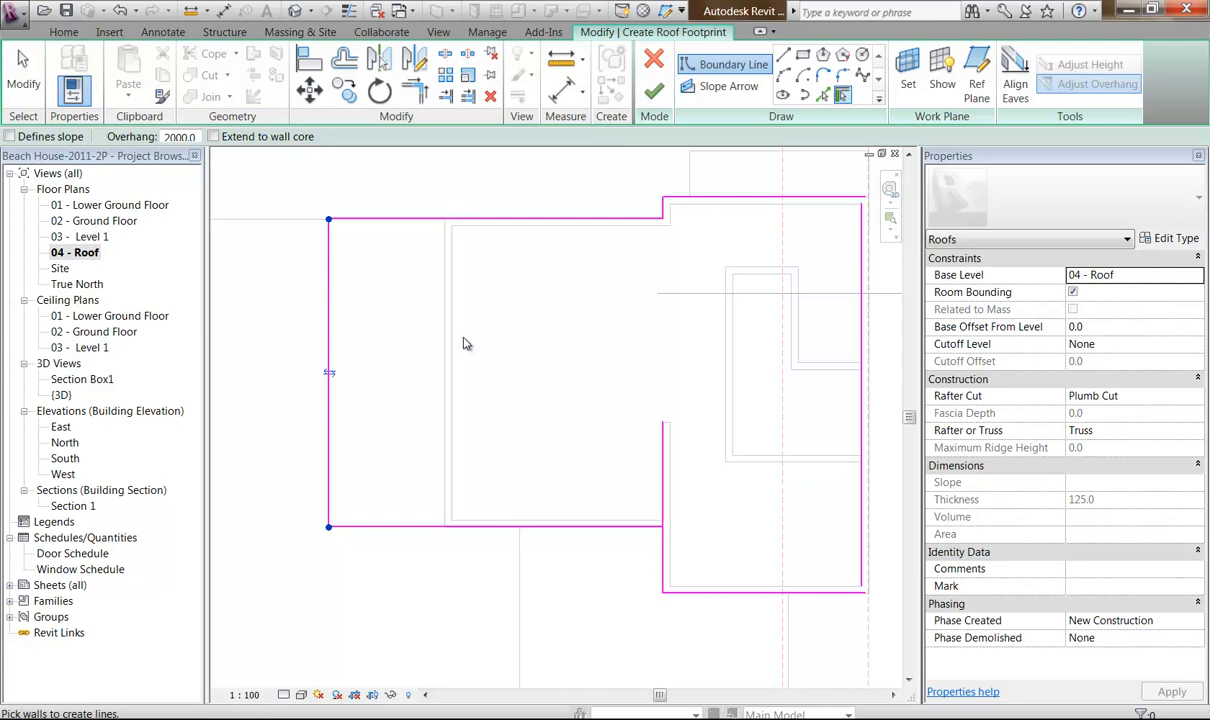
Trim the roof boundary lines to corners at the southwest step and the southeast and northeast ends to close the outline.
click(415, 90)
click(620, 527)
click(665, 560)
click(803, 592)
click(861, 557)
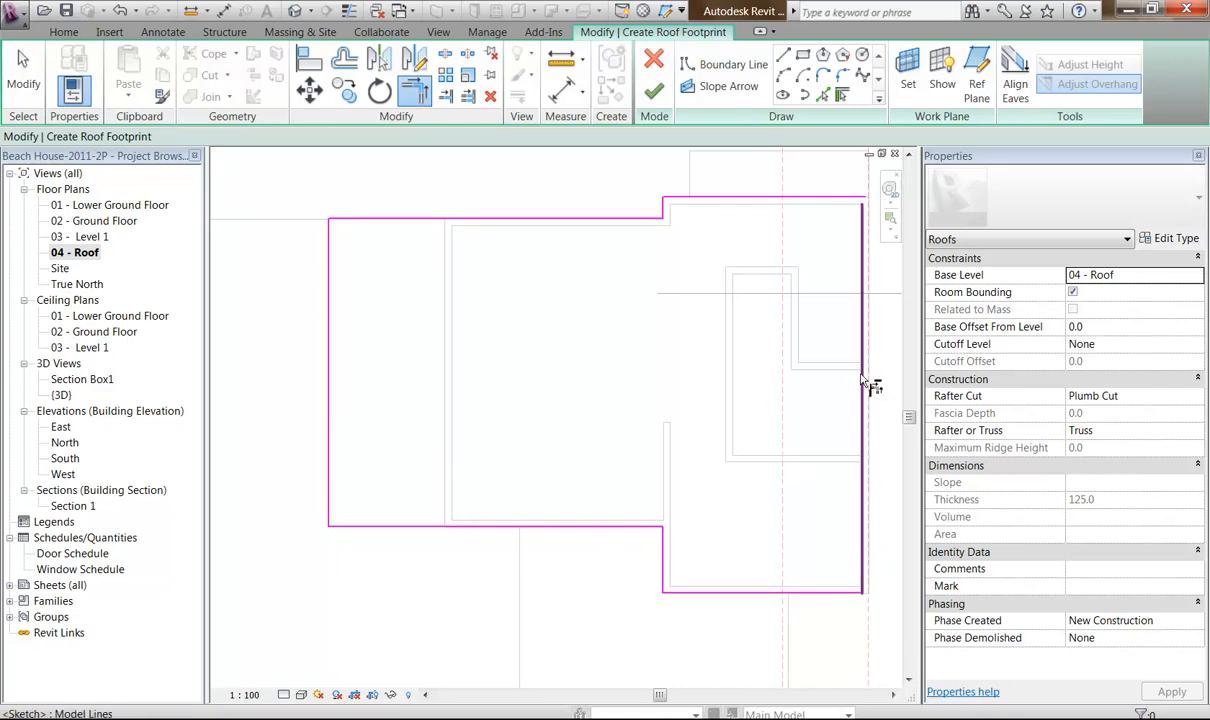
click(861, 275)
click(830, 203)
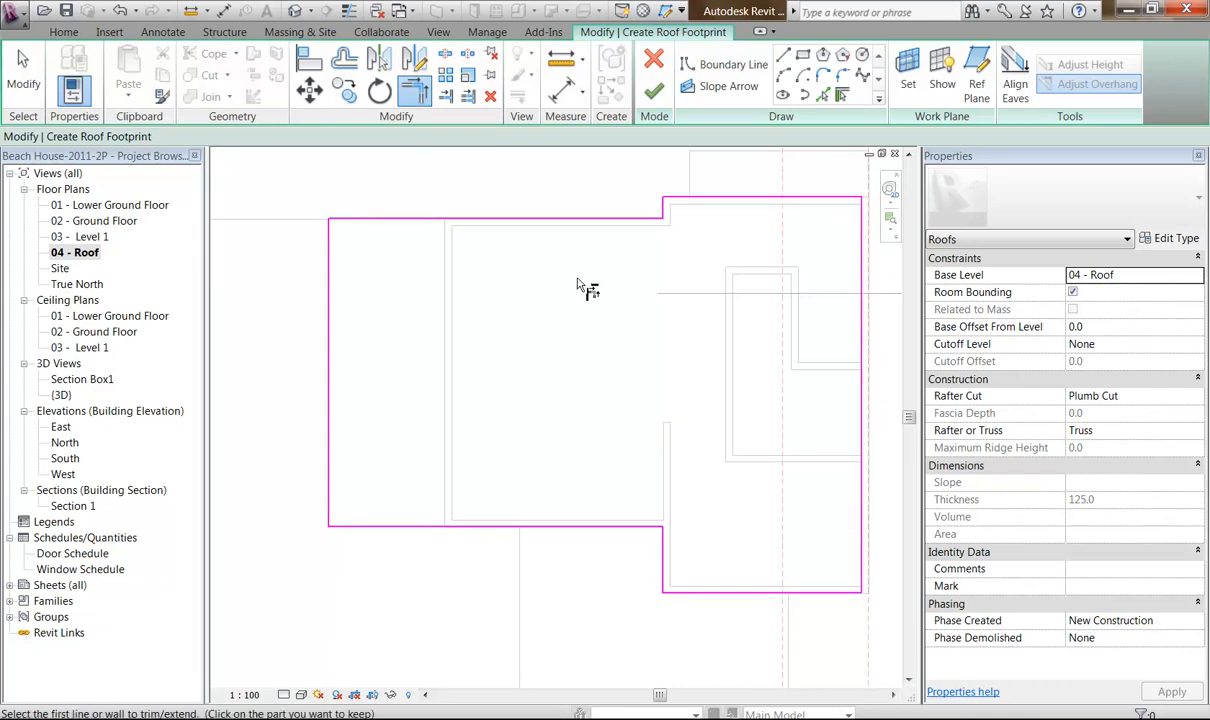
right_click(589, 289)
click(612, 300)
middle_drag(612, 302, 571, 329)
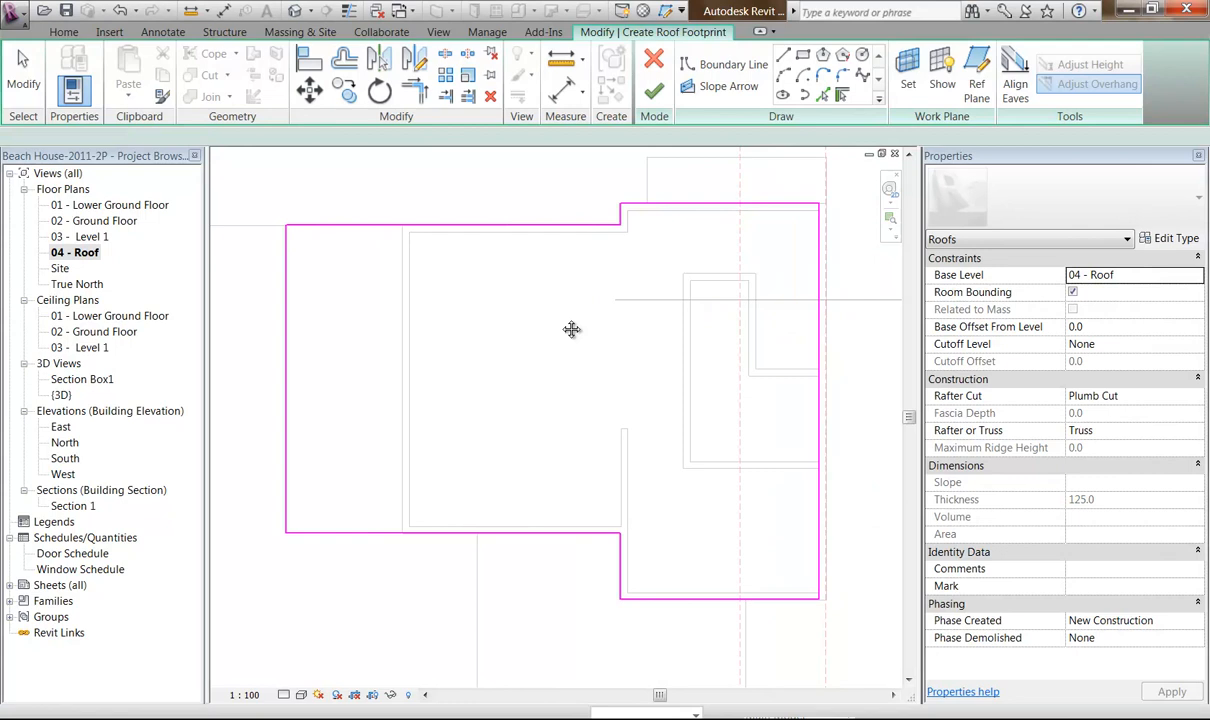
Make the east and west boundary lines slope-defining at 5° and finish the roof footprint.
click(286, 387)
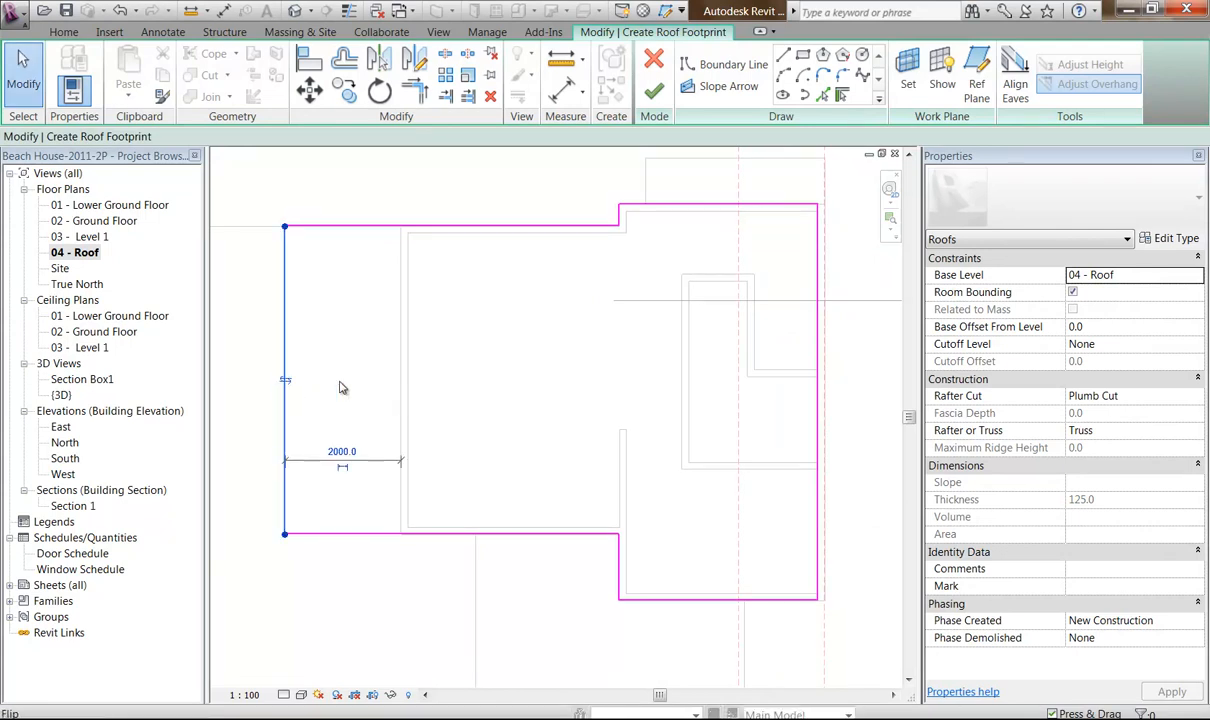
ctrl+click(819, 423)
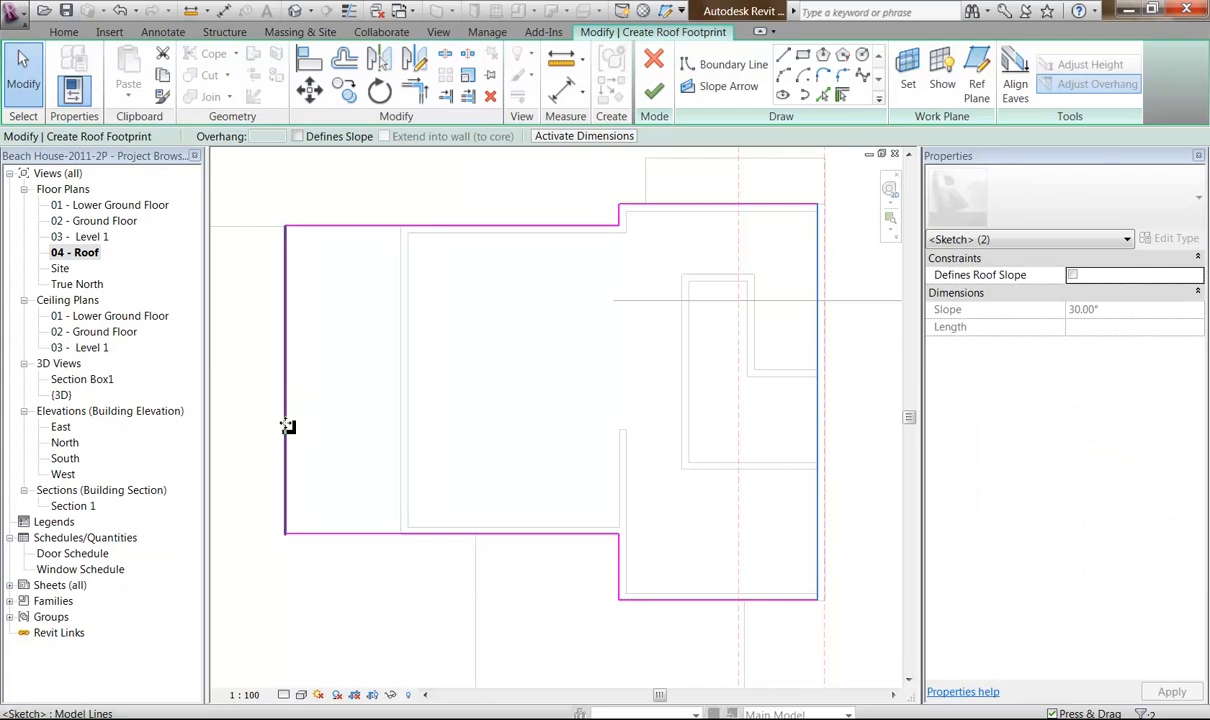
click(298, 137)
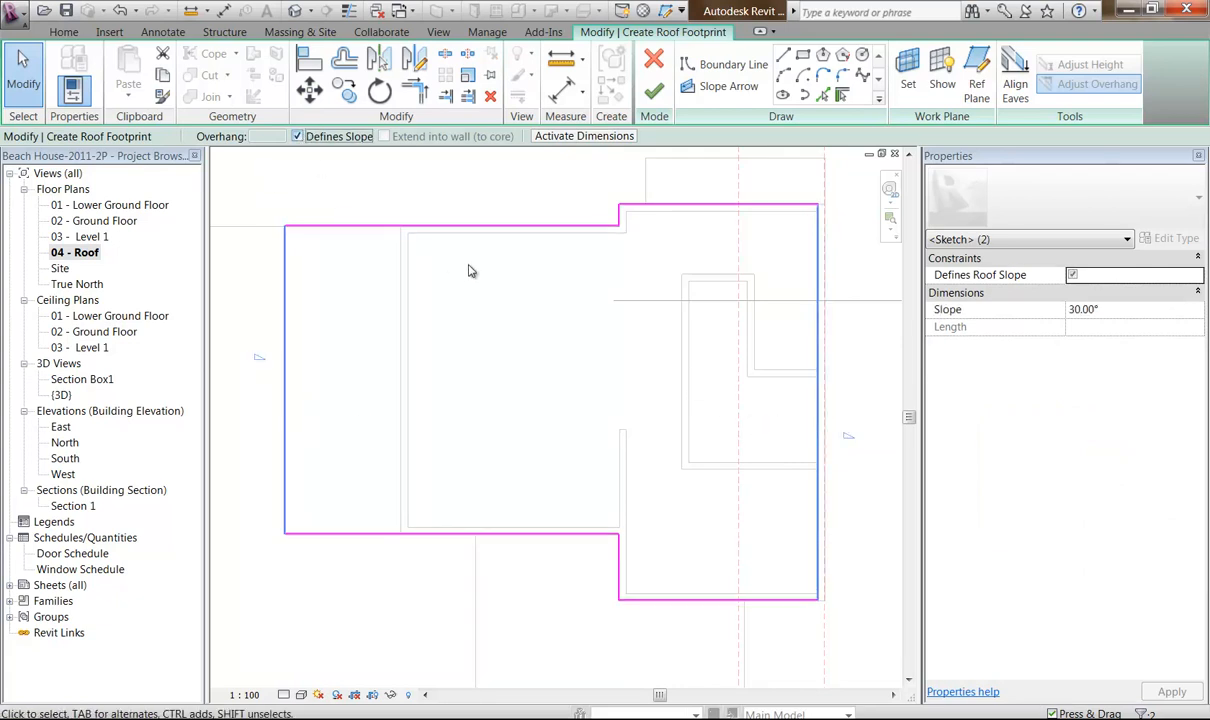
click(1114, 310)
text(5)
key(Return)
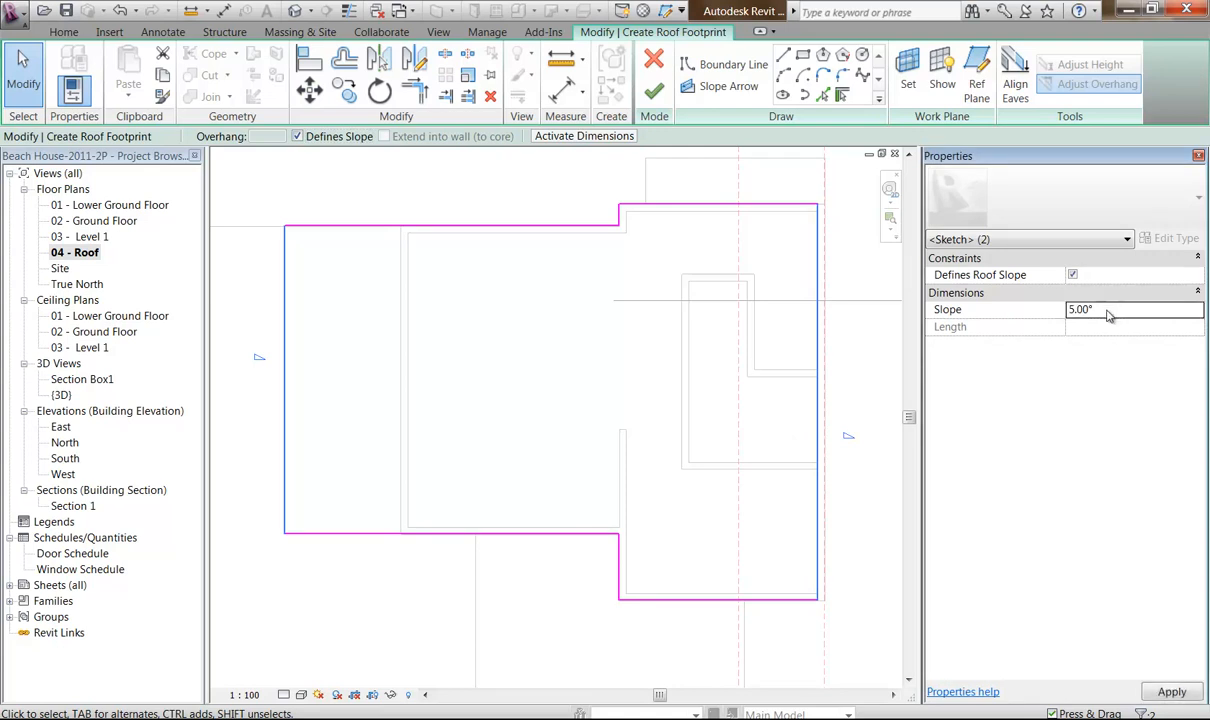
click(518, 404)
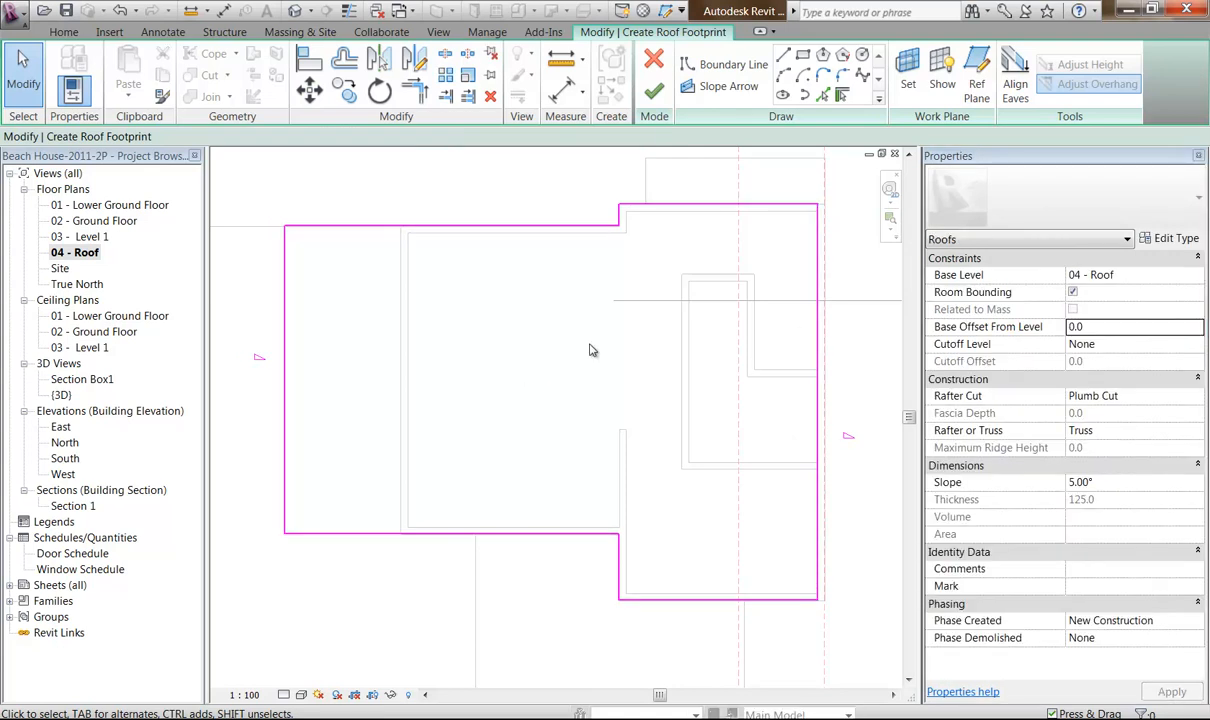
click(654, 92)
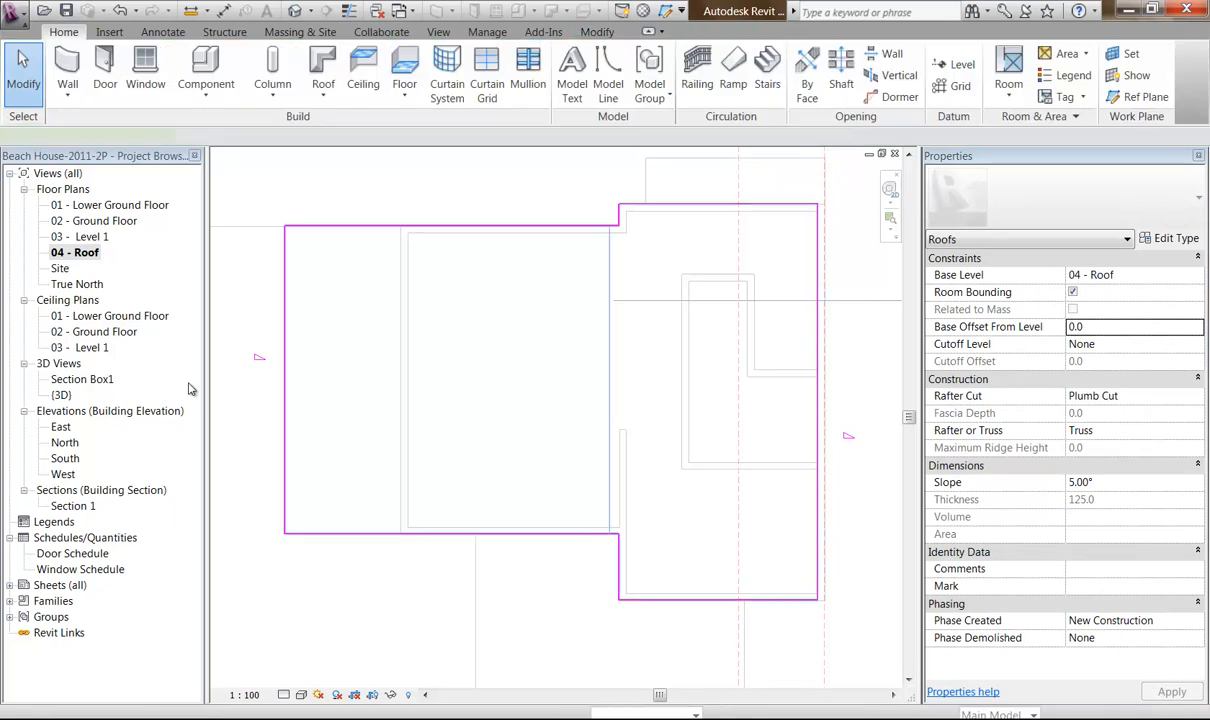
Open the {3D} view and attach the top of the south wall east of the step to the upper roof.
double_click(61, 395)
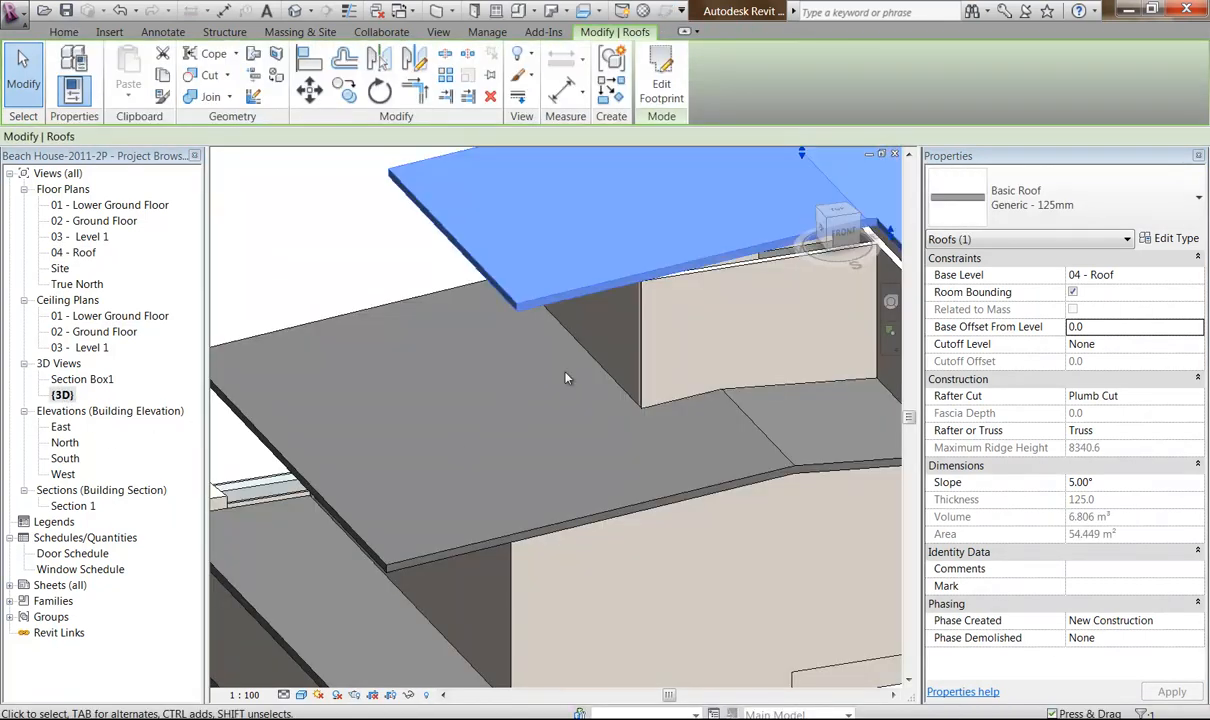
middle_drag(585, 369, 404, 458)
mouse_move(512, 455)
shift+middle_down()
mouse_move(369, 430)
mouse_move(567, 472)
mouse_move(581, 459)
mouse_move(599, 480)
shift+middle_up()
click(580, 454)
scroll(599, 480, up, 1)
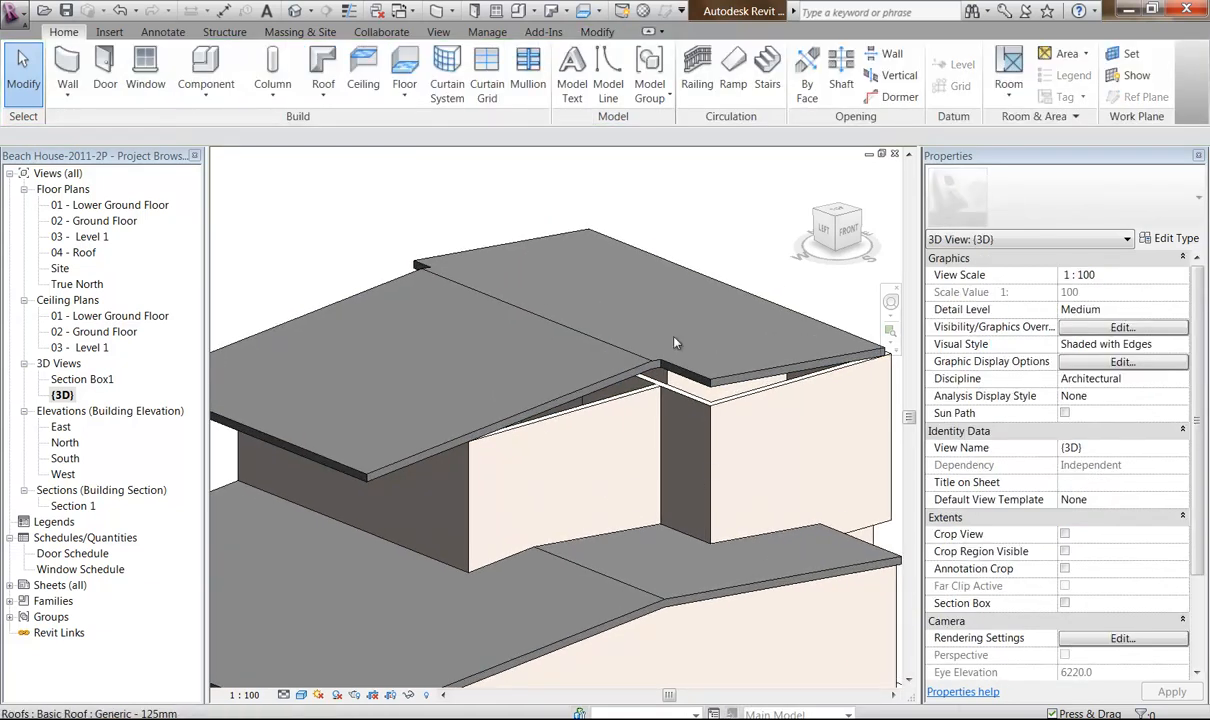
click(789, 400)
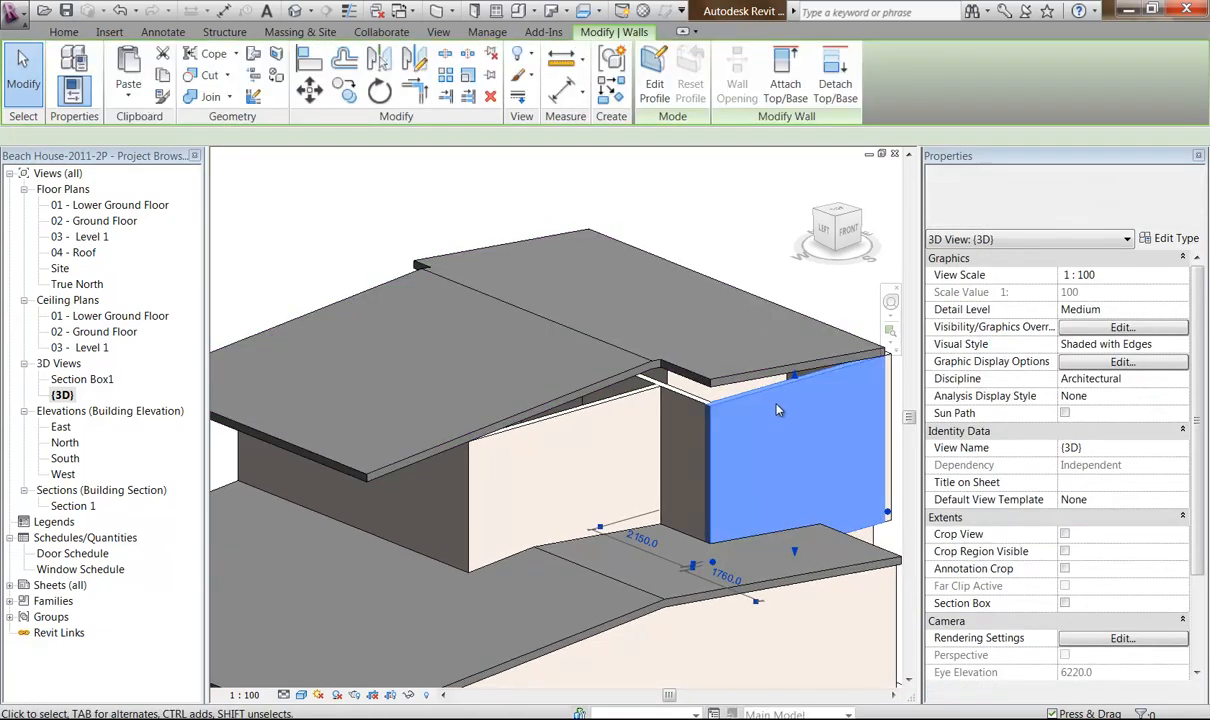
click(785, 78)
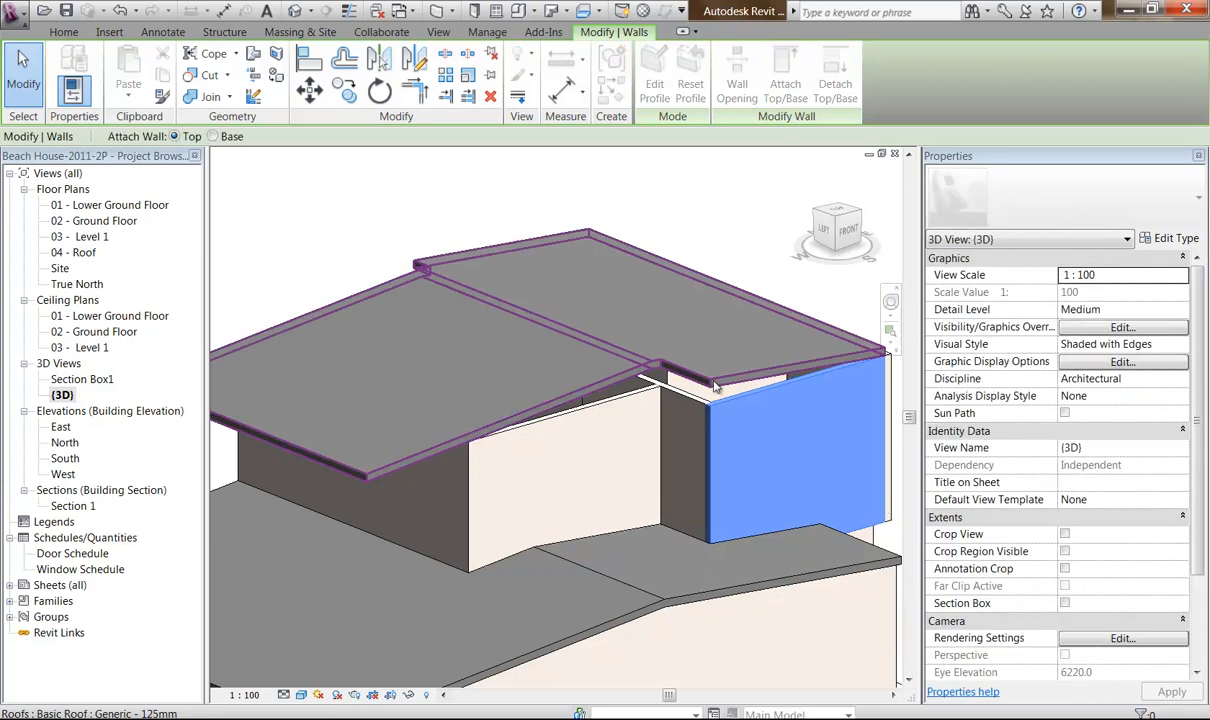
click(690, 406)
Attach the tops of the return wall at the south step and the adjoining south wall to the upper roof.
click(690, 420)
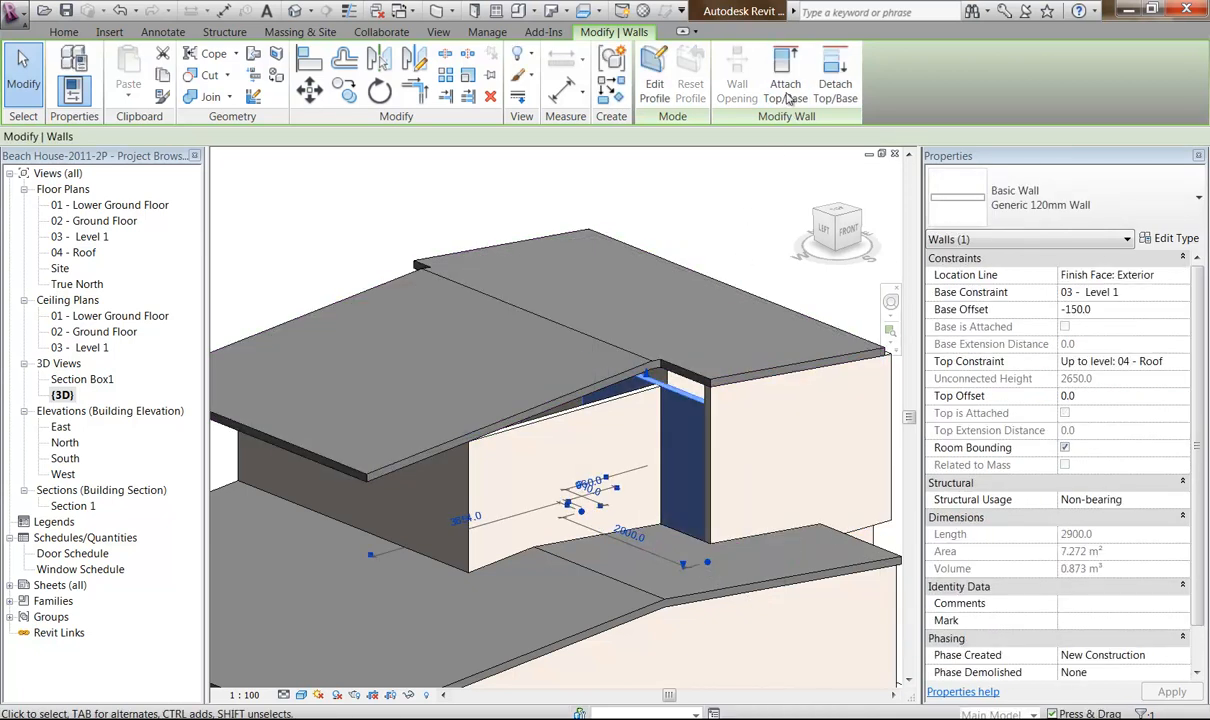
click(785, 78)
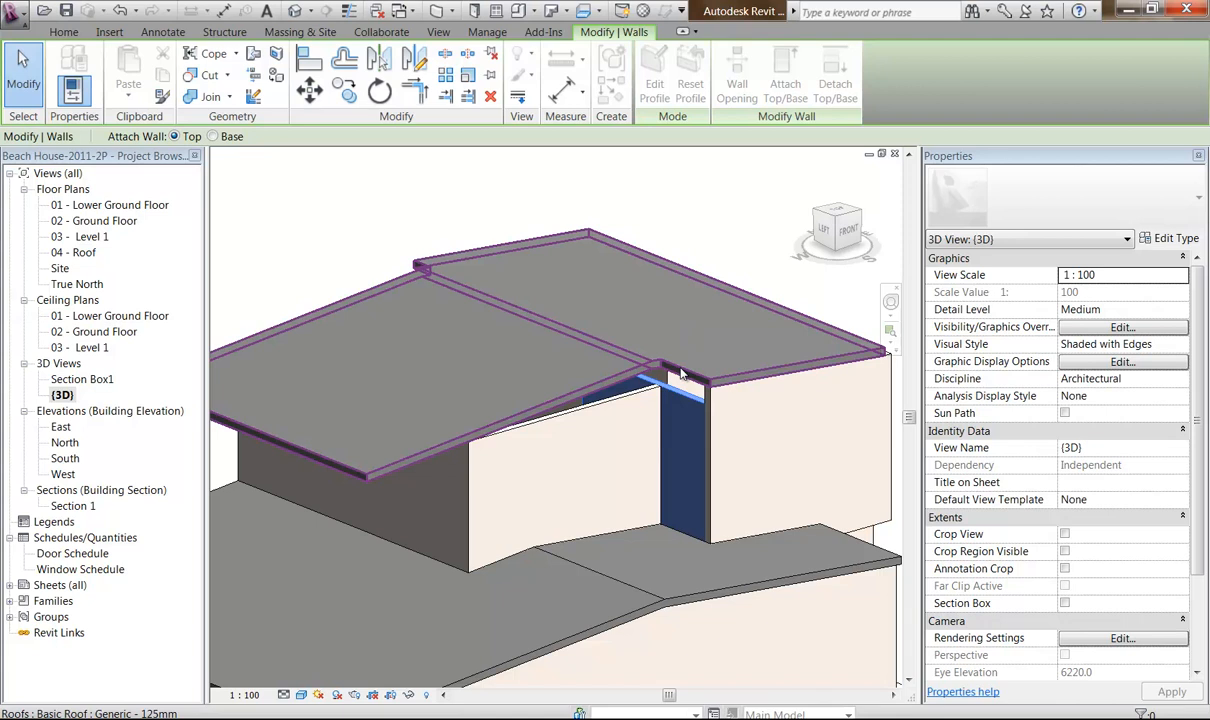
click(680, 374)
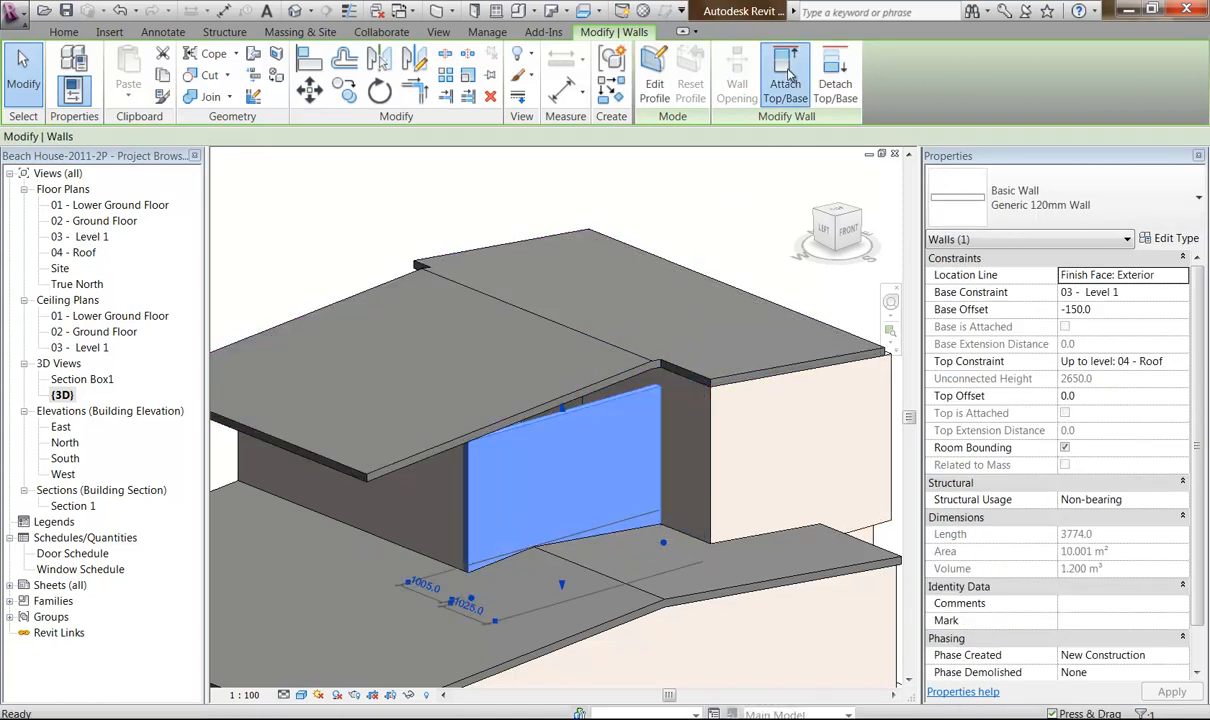
click(787, 80)
click(540, 380)
Attach the top of the west wall on Level 1 to the underside of the upper roof.
shift+middle_drag(424, 416, 408, 270)
scroll(390, 394, up, 3)
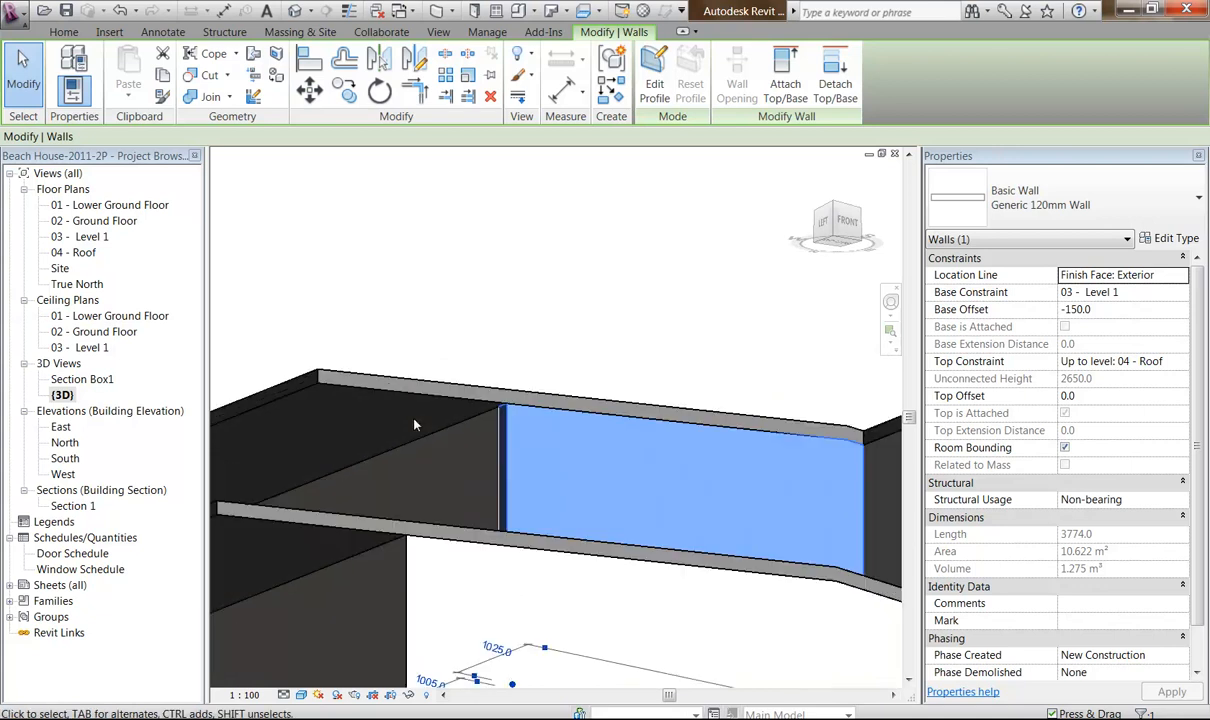
click(440, 450)
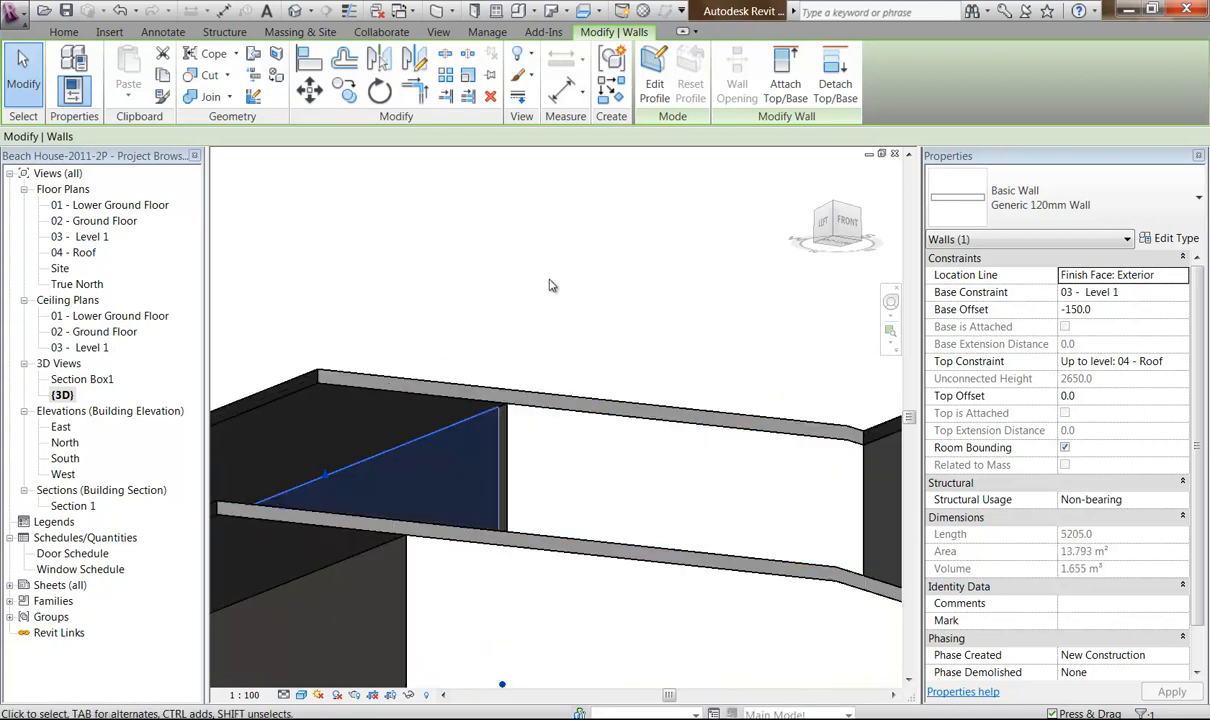
click(787, 80)
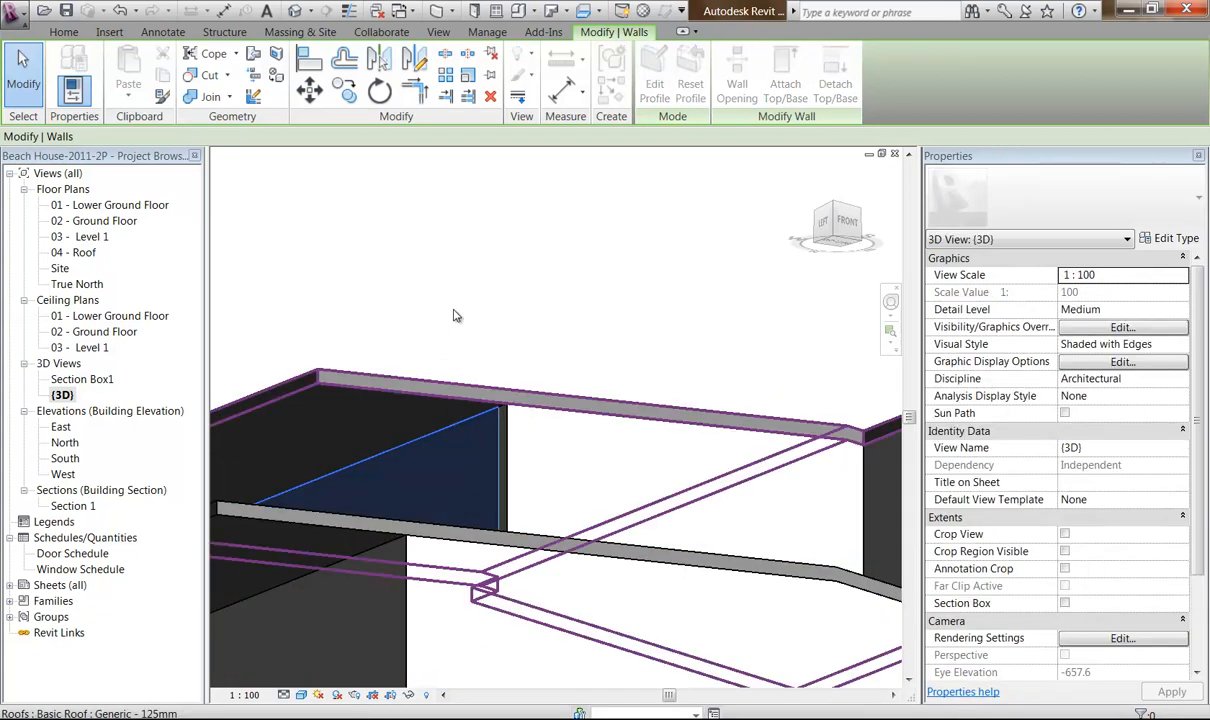
Attach the top of the north wall west of the step to the upper roof.
scroll(454, 320, down, 2)
shift+middle_drag(349, 311, 664, 411)
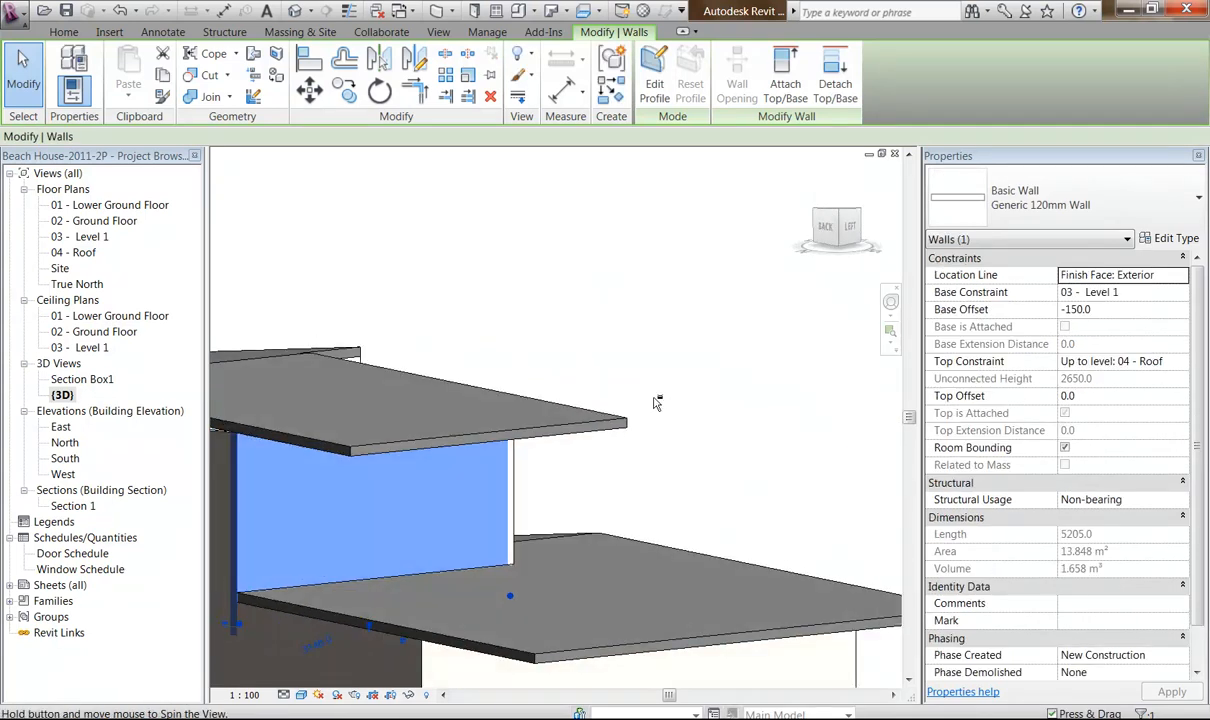
scroll(461, 400, up, 6)
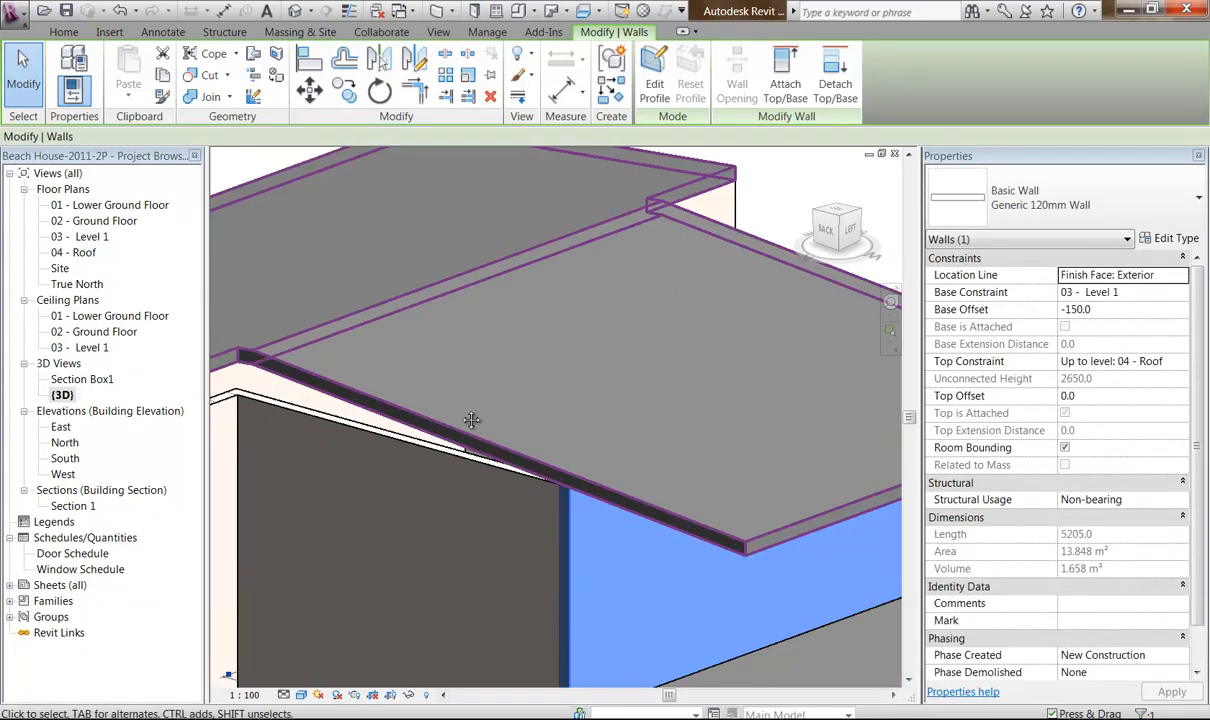
click(487, 381)
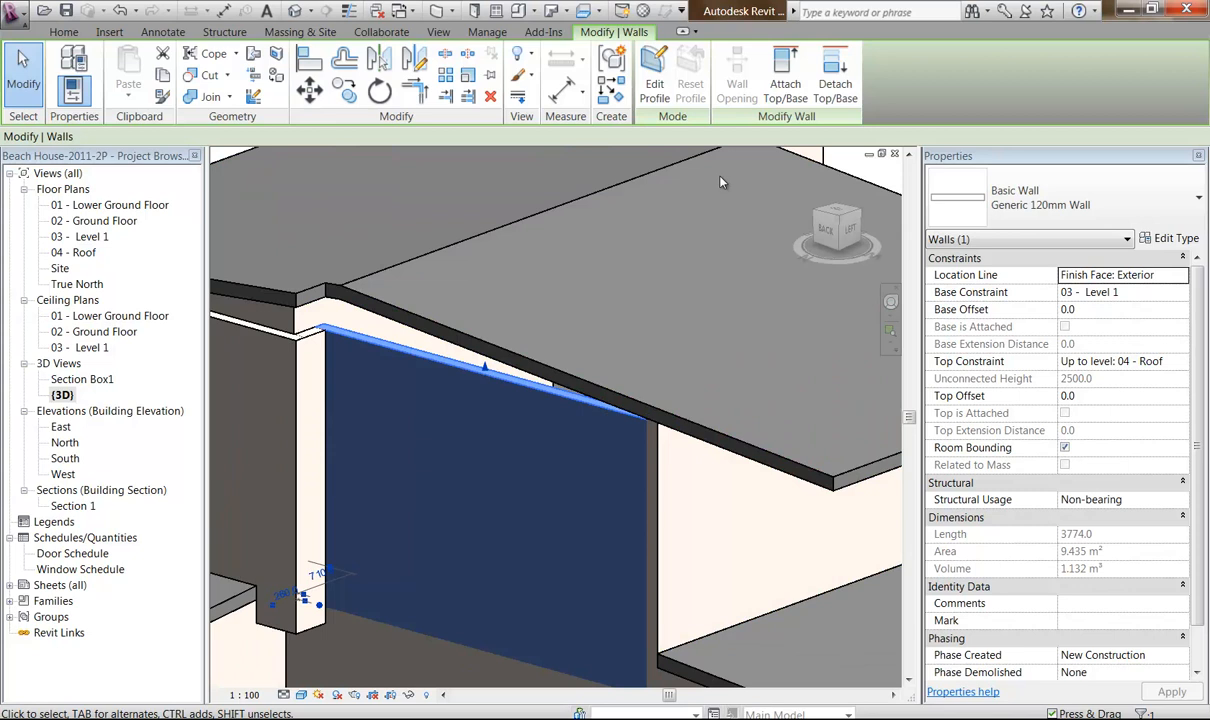
click(786, 85)
click(557, 350)
Attach the top of the short return wall at the north step to the upper roof.
mouse_move(515, 343)
shift+middle_down()
mouse_move(437, 302)
mouse_move(533, 358)
mouse_move(530, 328)
shift+middle_up()
scroll(530, 308, up, 2)
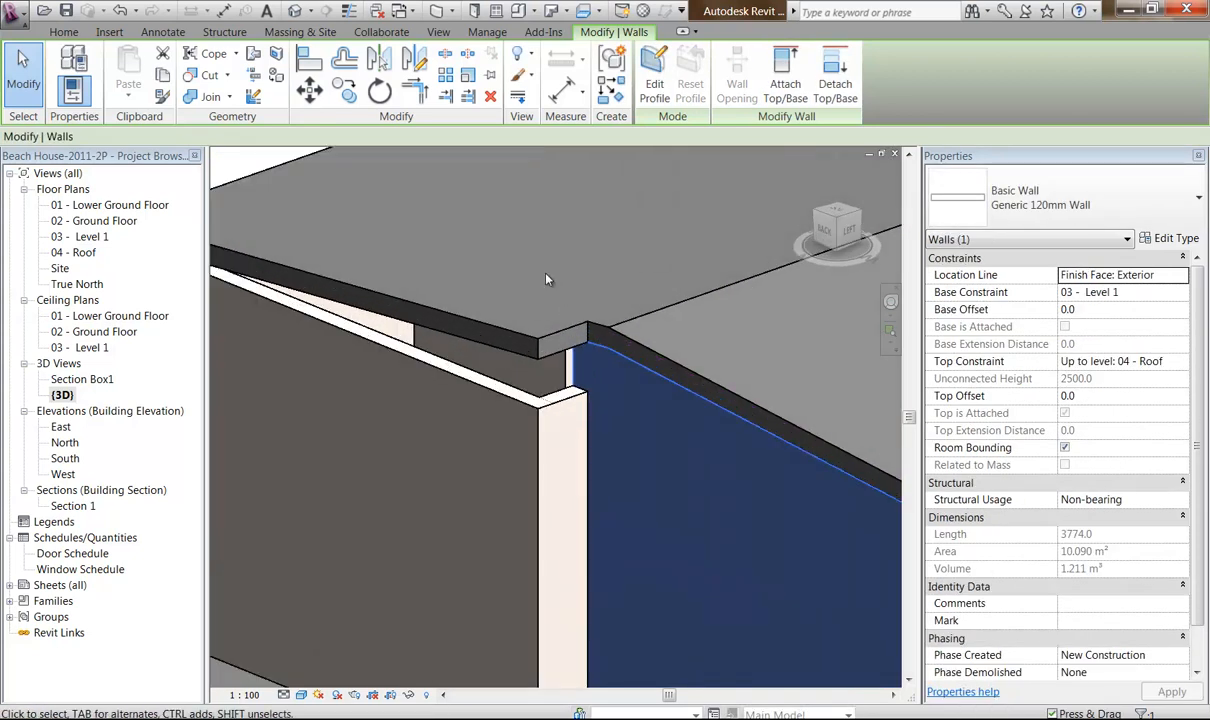
key(Escape)
click(556, 391)
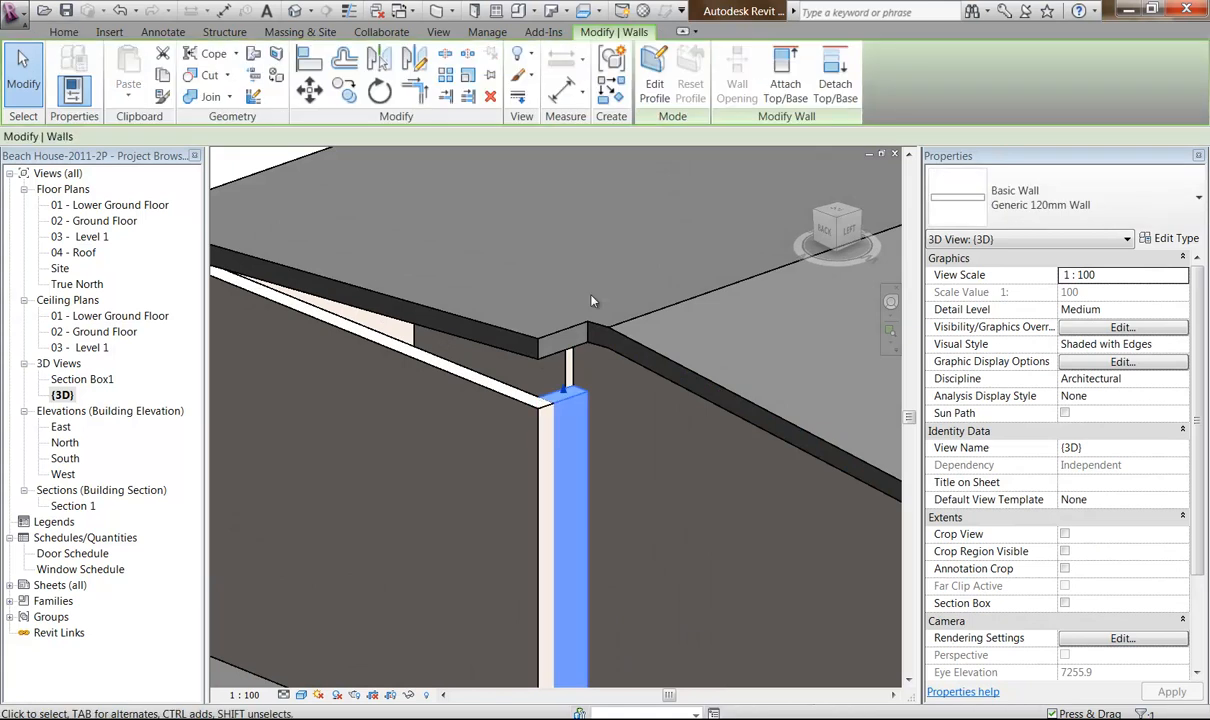
click(778, 88)
click(506, 303)
scroll(480, 268, down, 2)
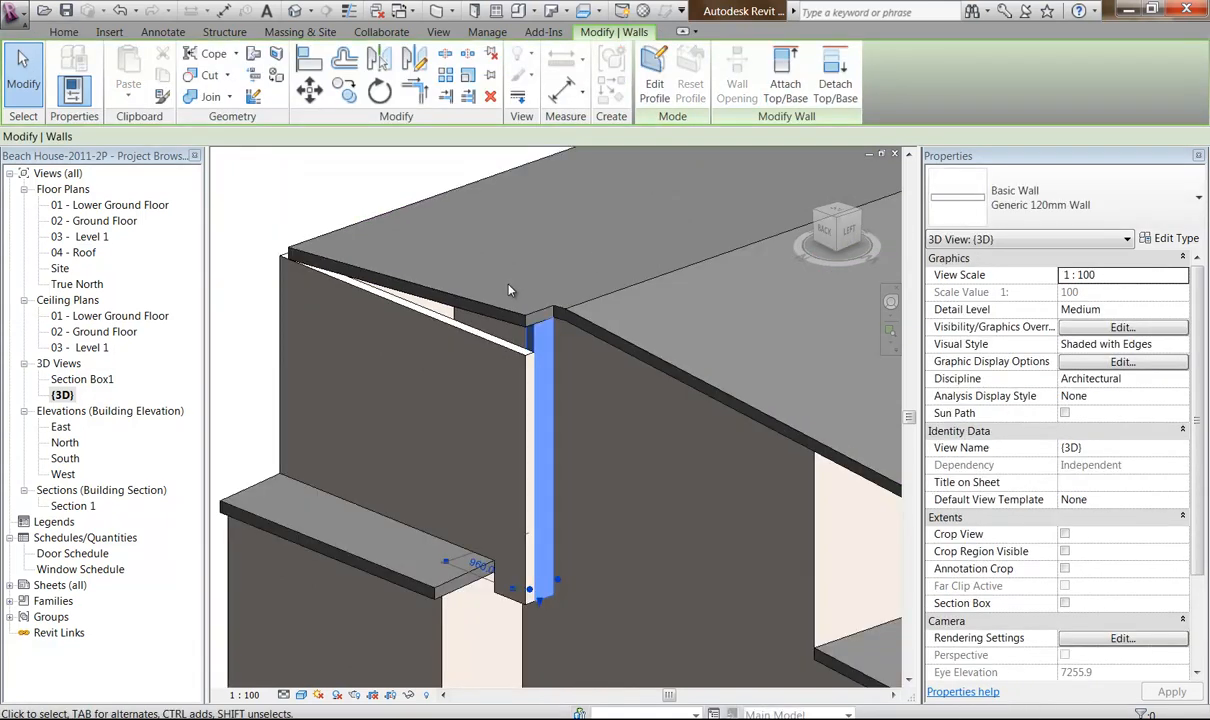
key(Escape)
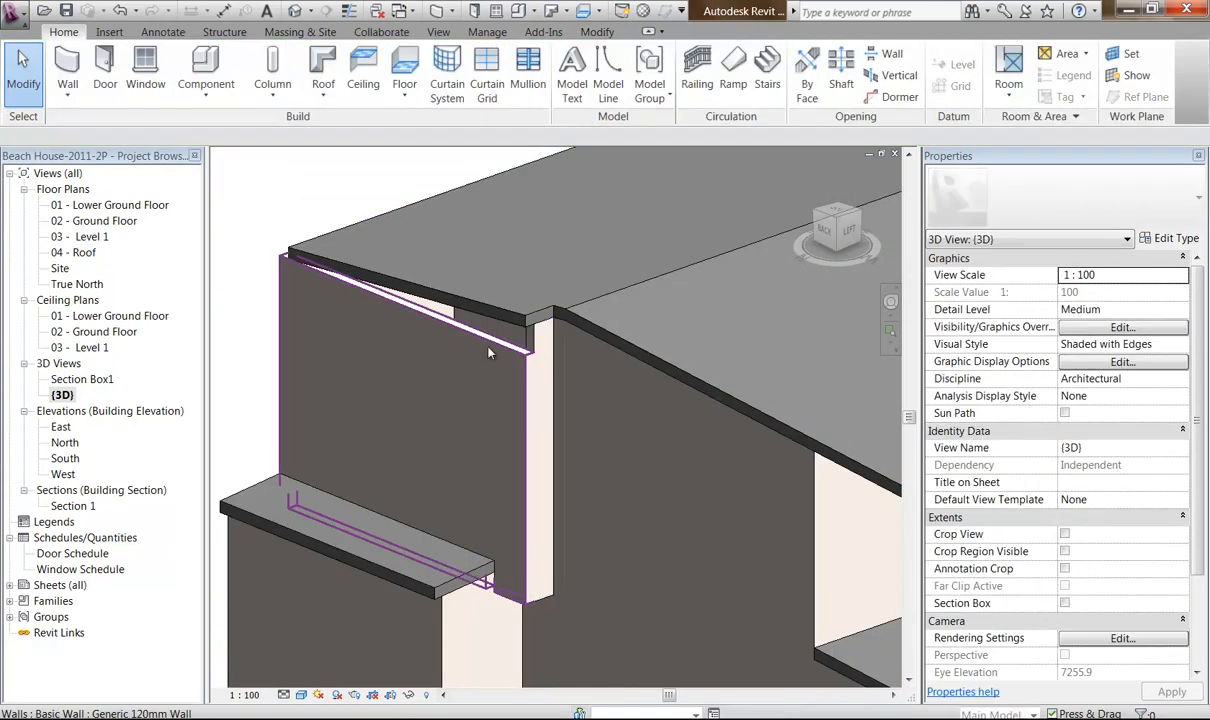
Attach the top of the north wall east of the step to the upper roof.
click(510, 379)
click(785, 85)
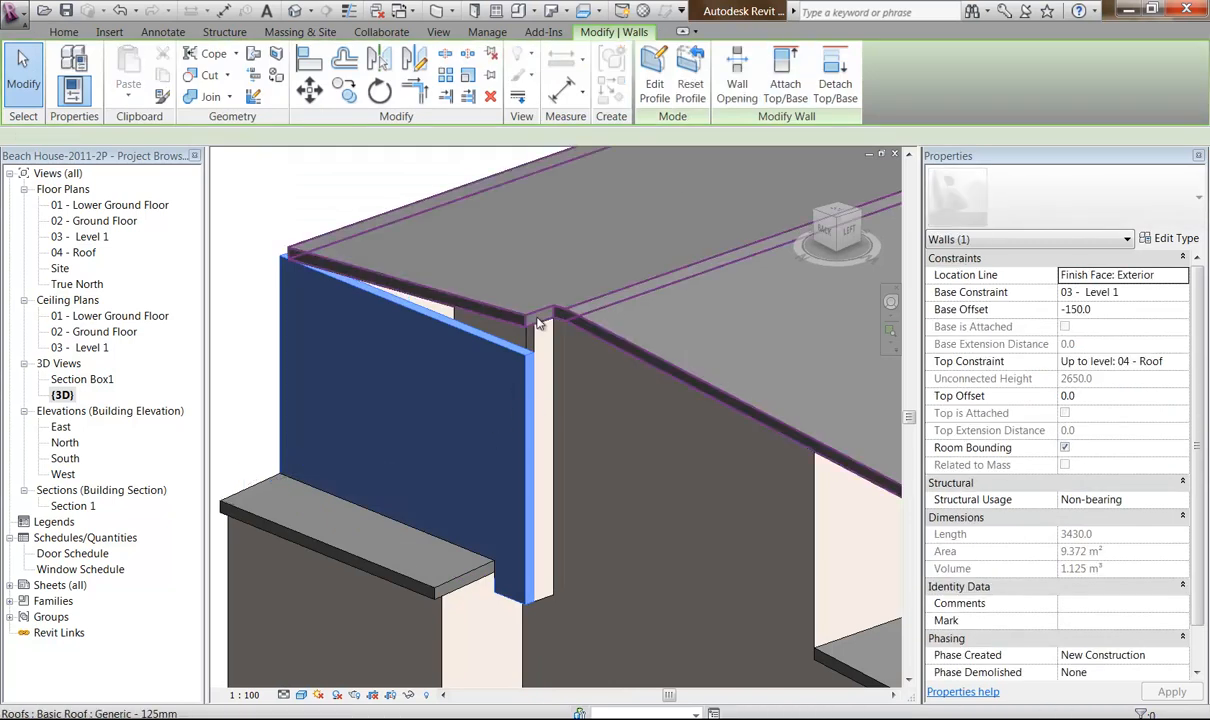
click(425, 298)
scroll(366, 332, down, 2)
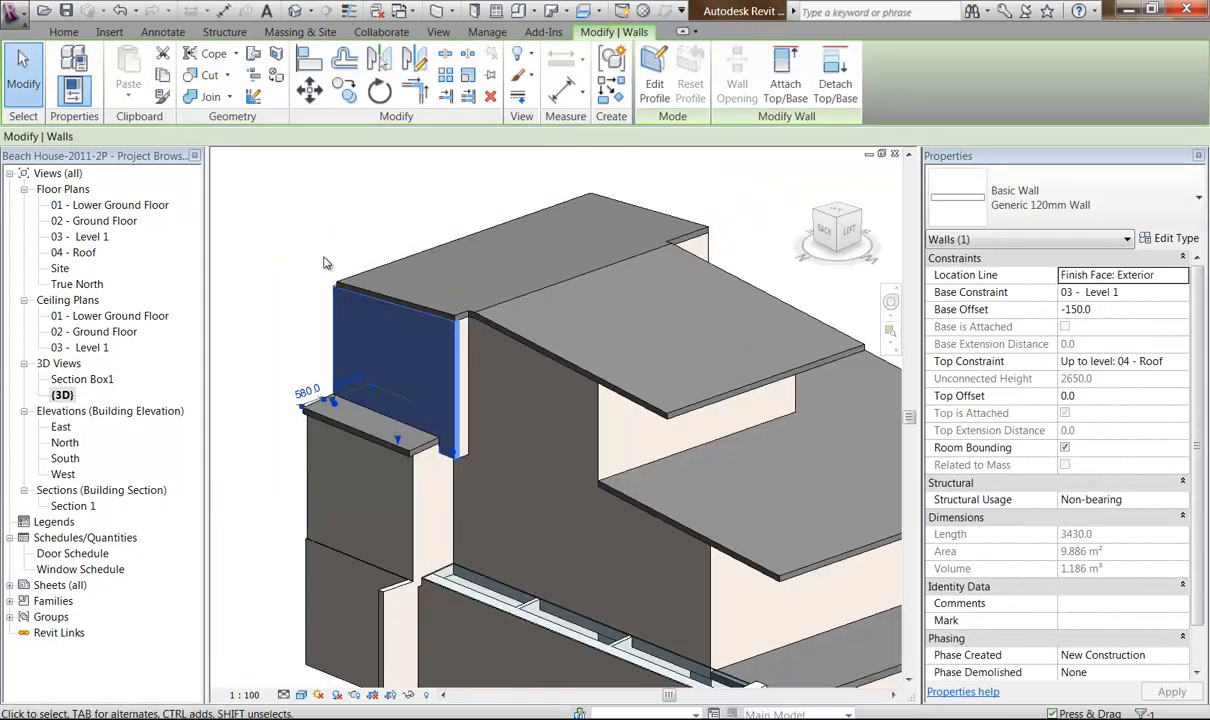
key(Escape)
Set the Top Offset of the upper east wall to 500 so it rises above the roof as a parapet.
shift+middle_drag(295, 294, 530, 294)
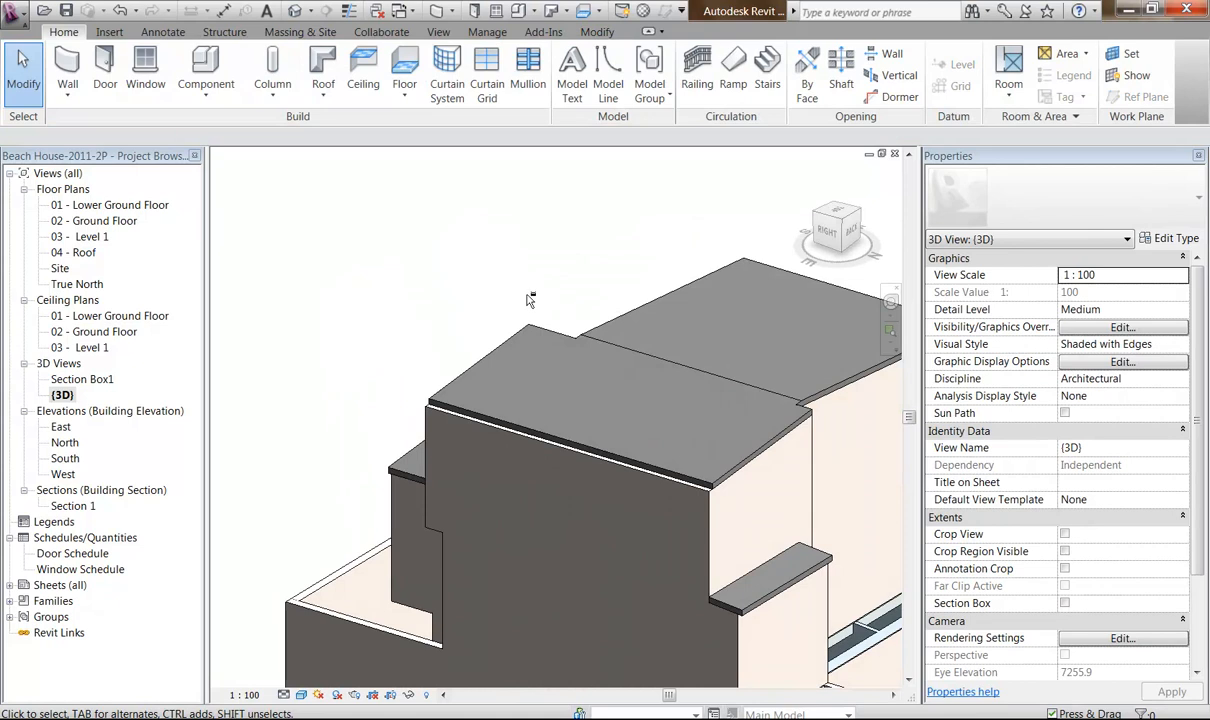
scroll(466, 369, up, 2)
click(493, 412)
scroll(500, 441, up, 2)
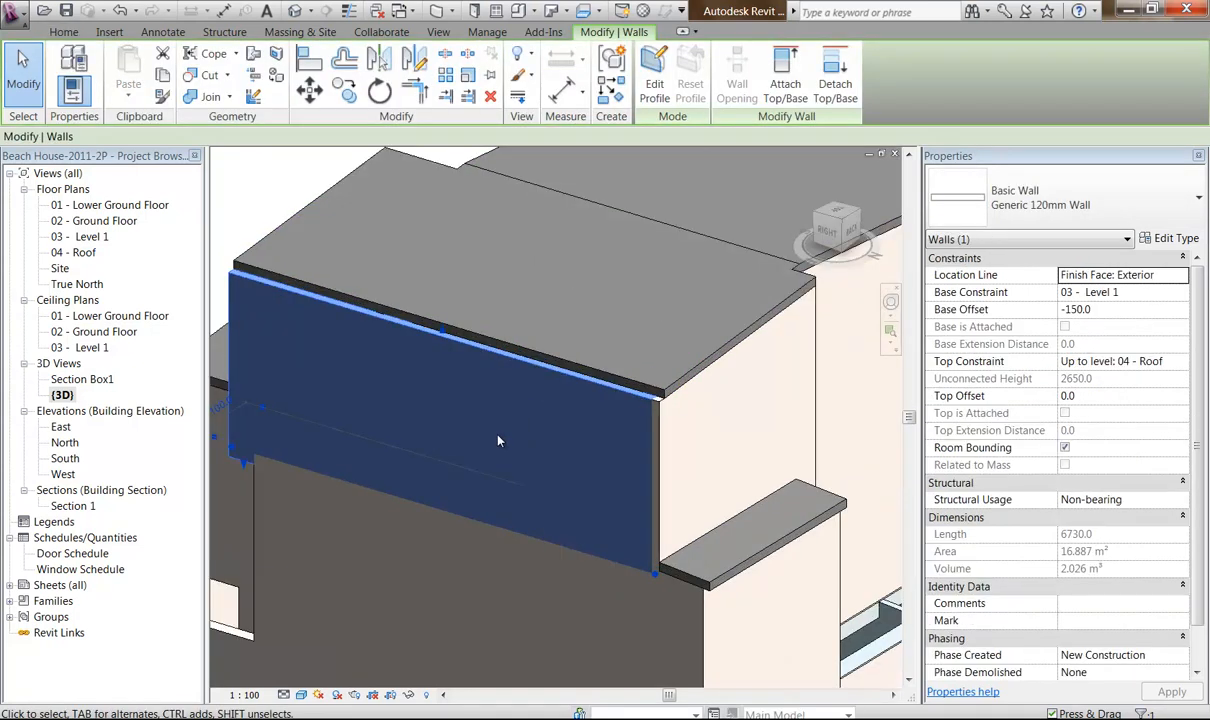
scroll(500, 441, up, 2)
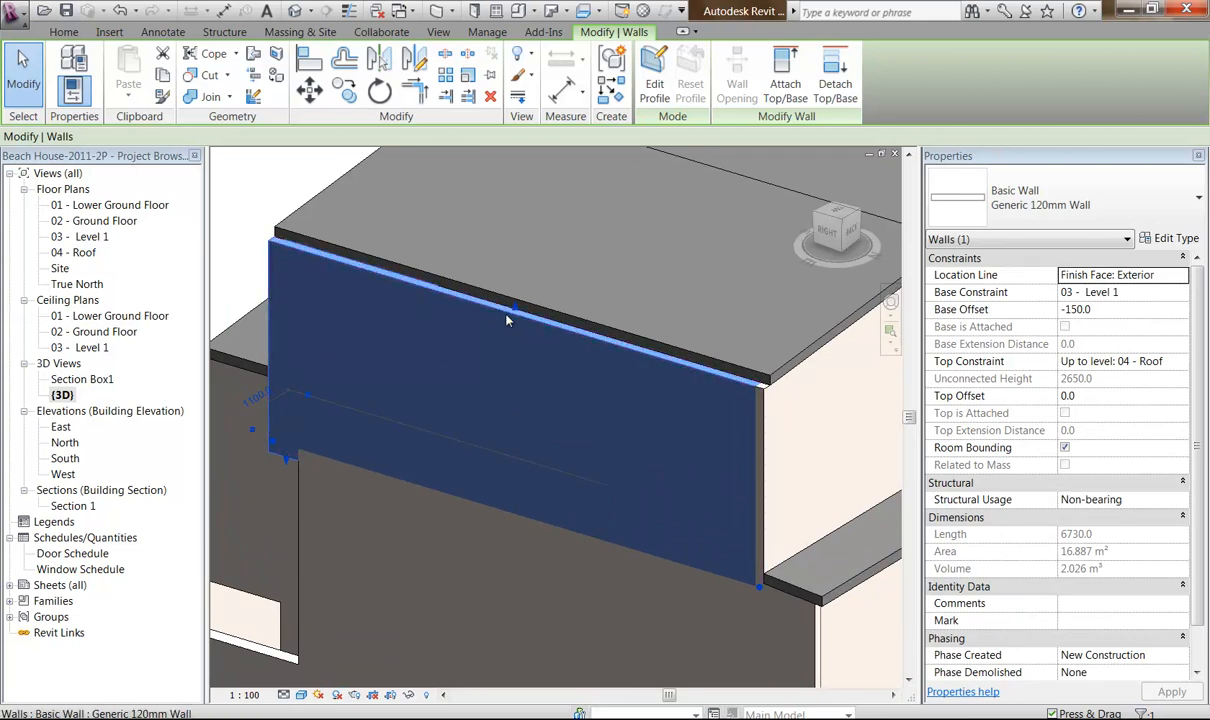
click(1094, 398)
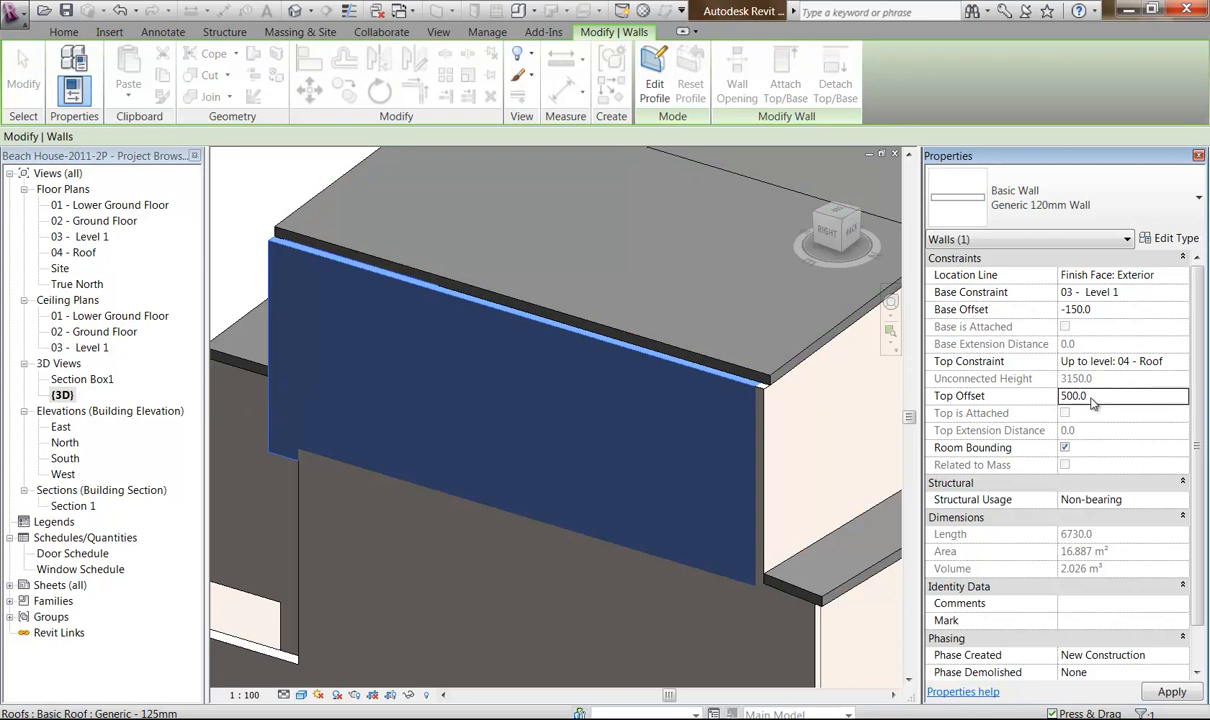
middle_drag(725, 275, 674, 268)
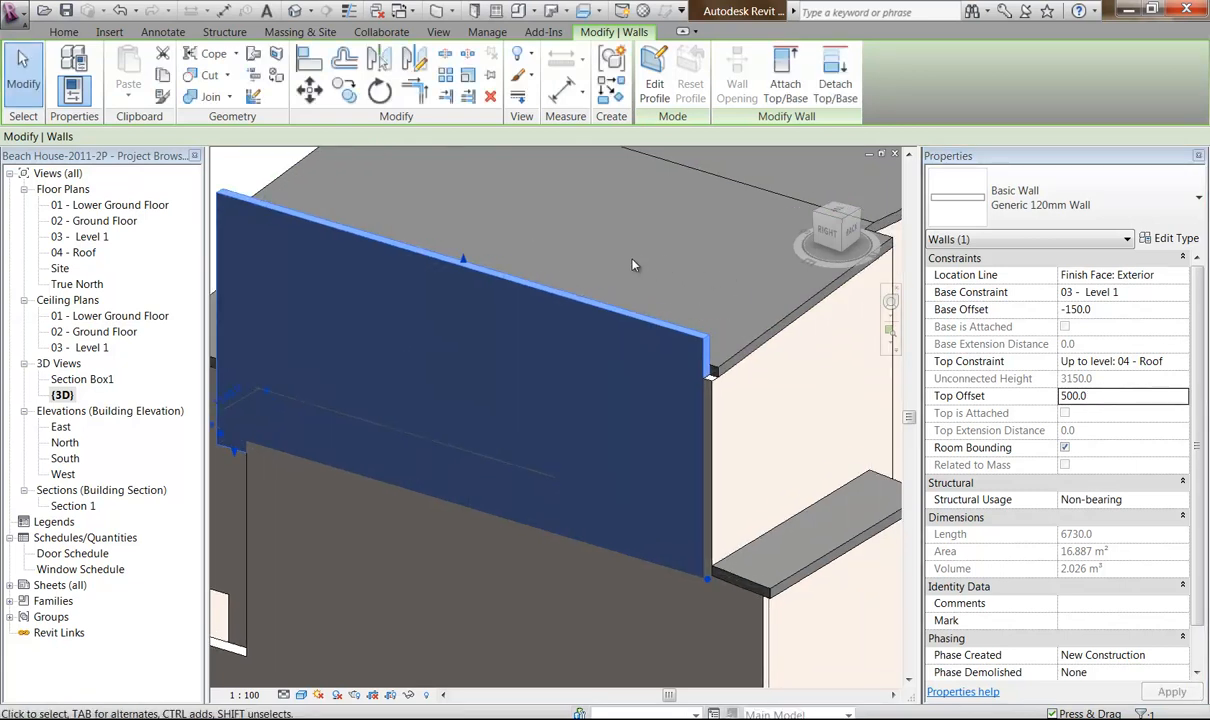
scroll(705, 403, up, 5)
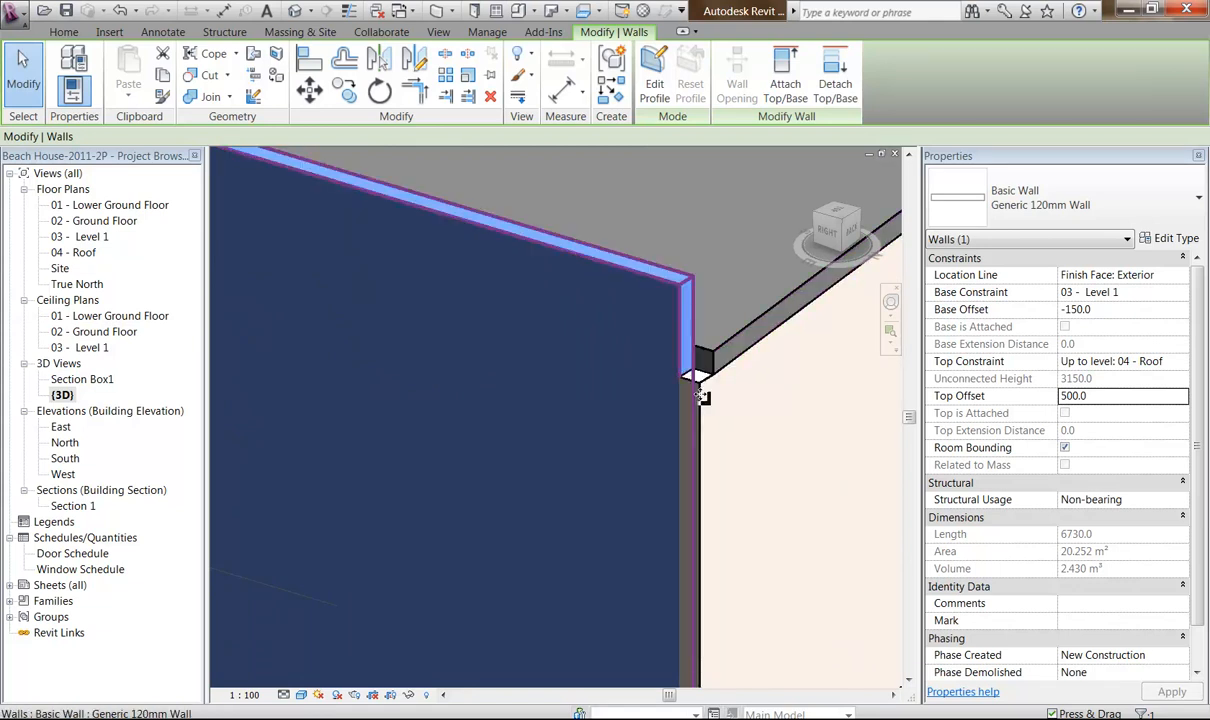
click(706, 291)
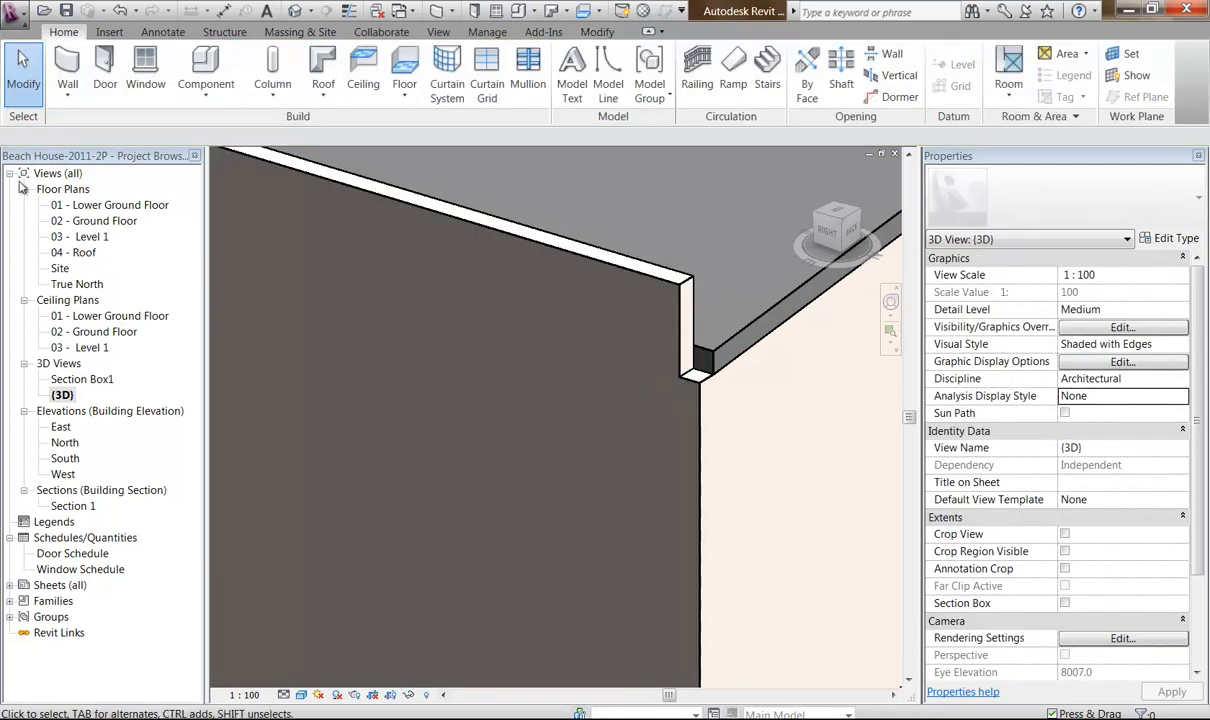
Open the 03 - Level 1 floor plan and select the east wall.
double_click(84, 240)
middle_drag(320, 331, 342, 415)
scroll(536, 444, up, 1)
middle_drag(537, 447, 528, 358)
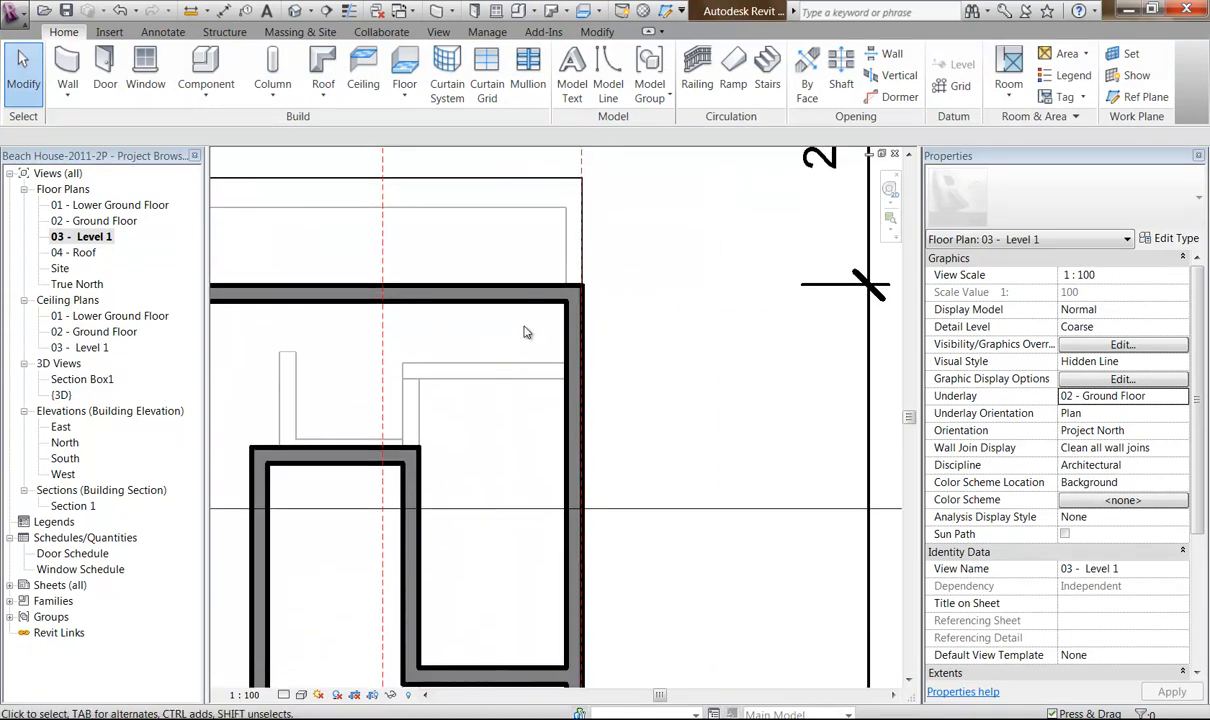
scroll(521, 417, down, 2)
middle_drag(540, 413, 556, 273)
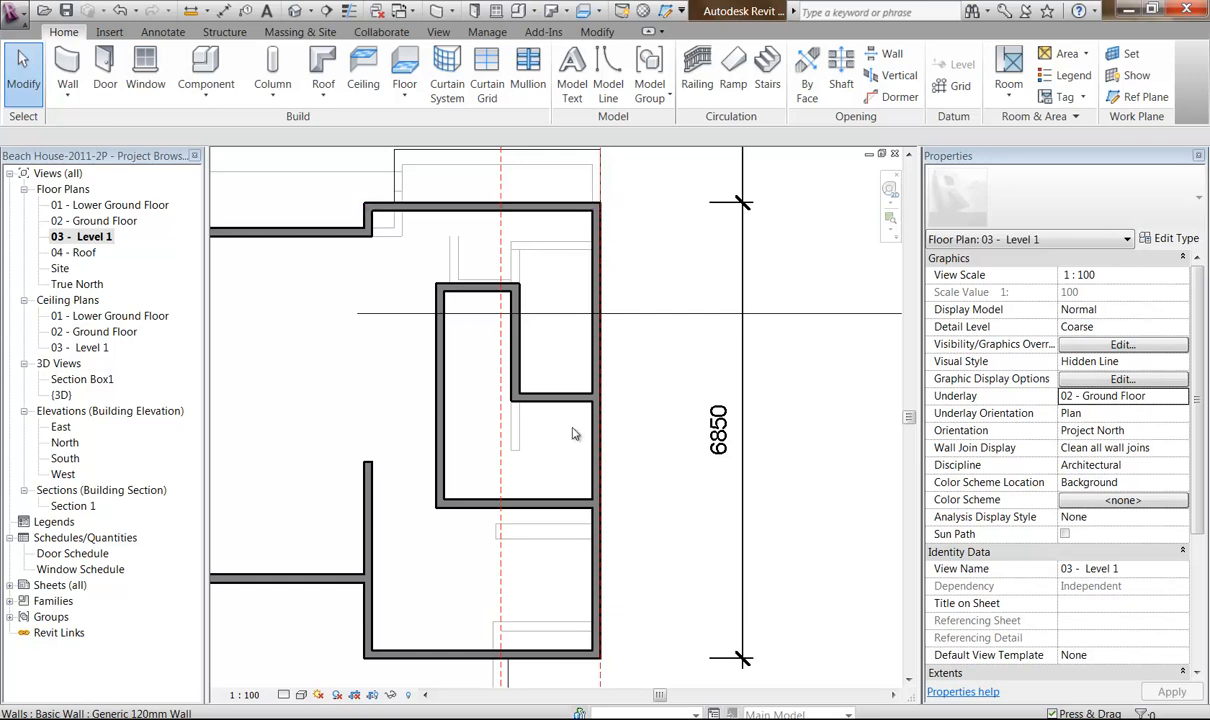
click(596, 540)
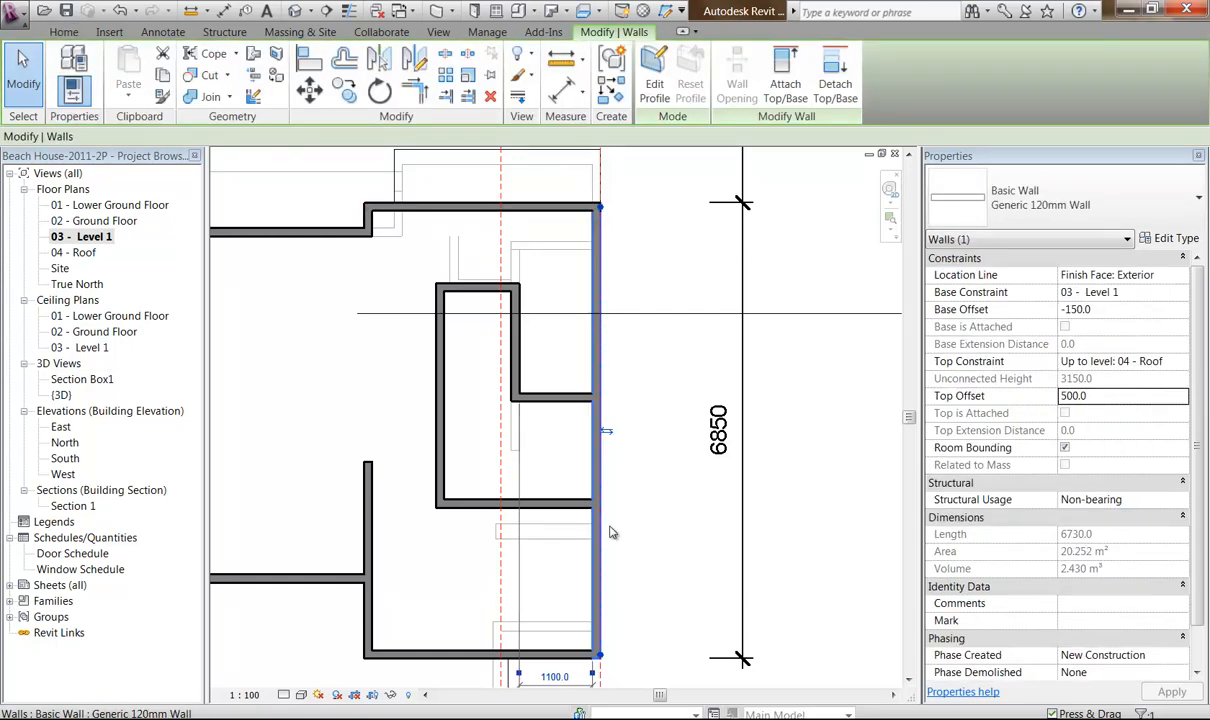
Examine how the east wall meets the south and north walls at both of its corners.
scroll(598, 660, up, 4)
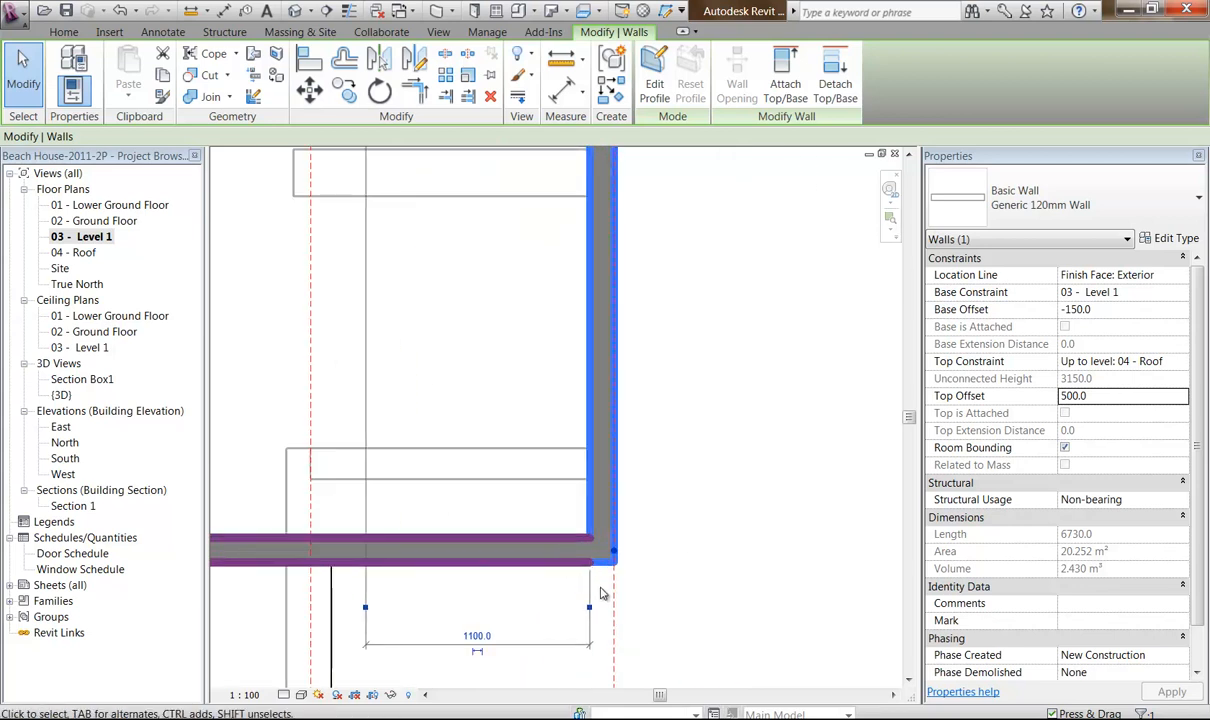
scroll(600, 578, up, 1)
scroll(608, 566, down, 5)
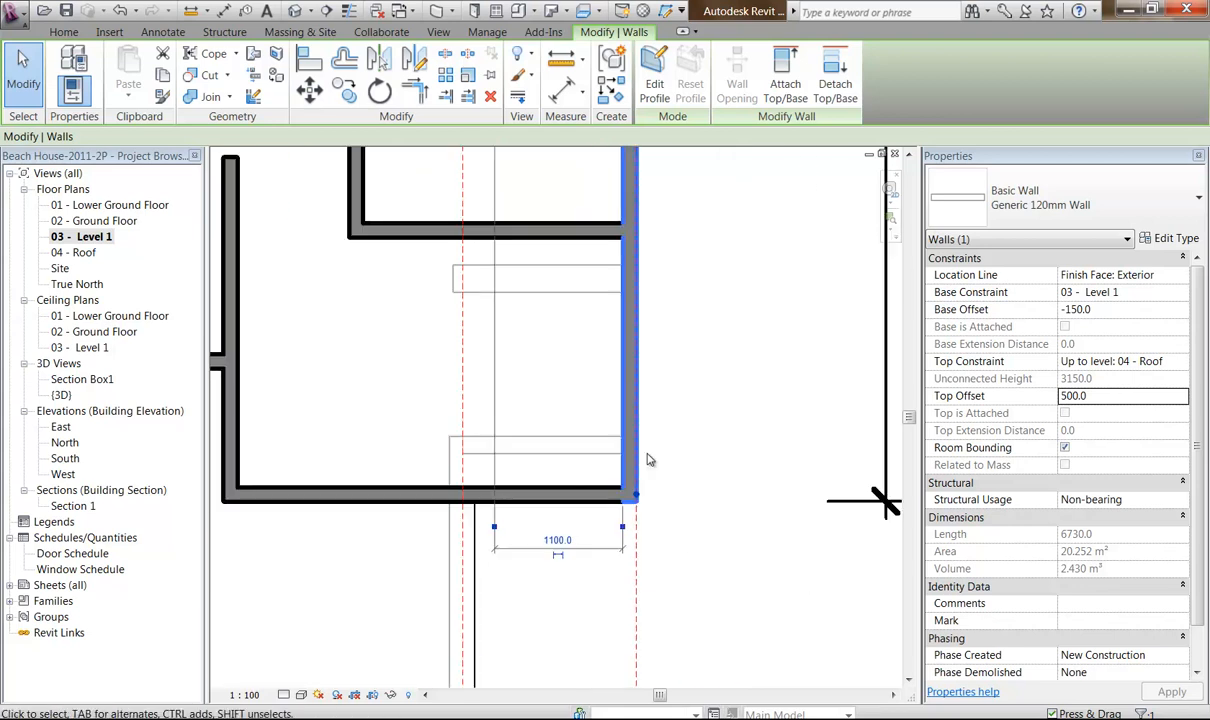
scroll(632, 346, up, 6)
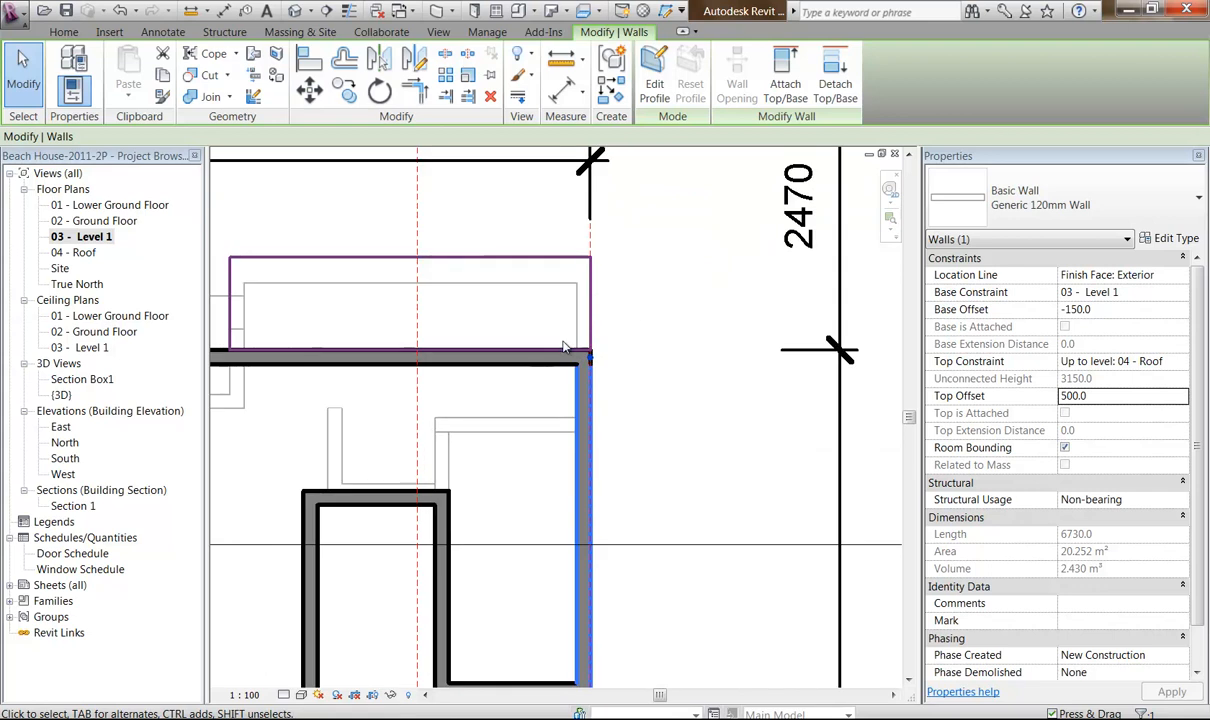
middle_drag(562, 344, 423, 366)
scroll(423, 366, up, 1)
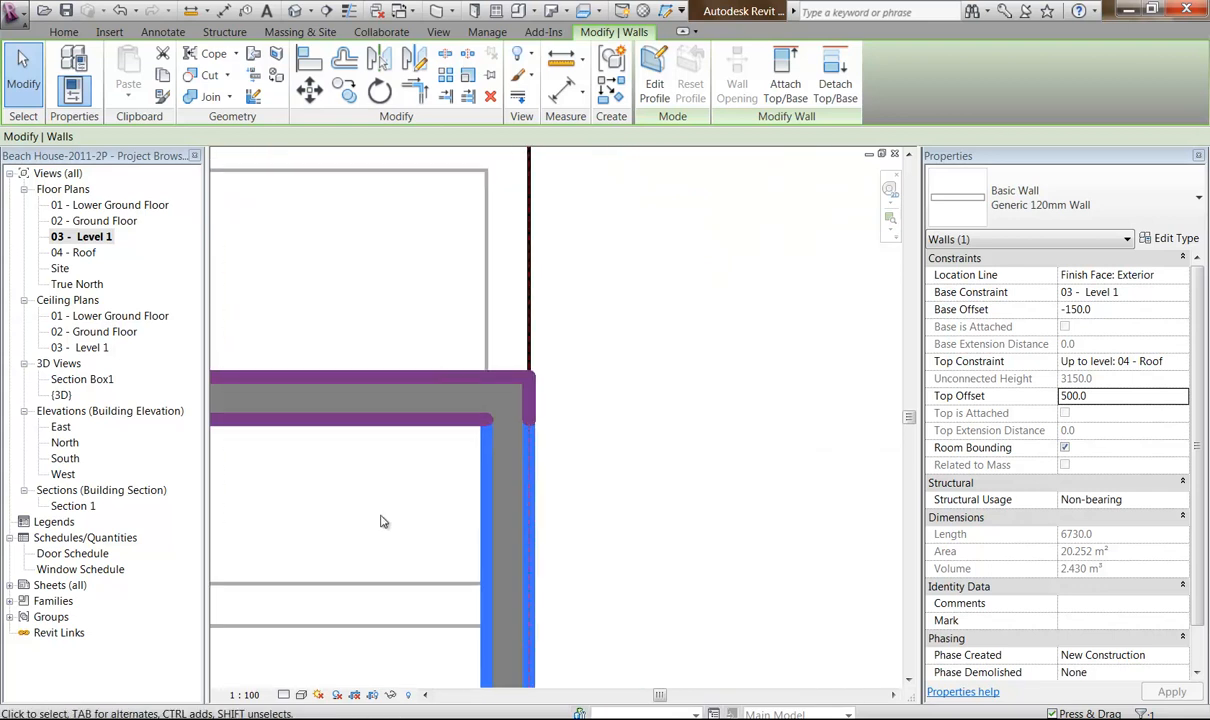
click(385, 426)
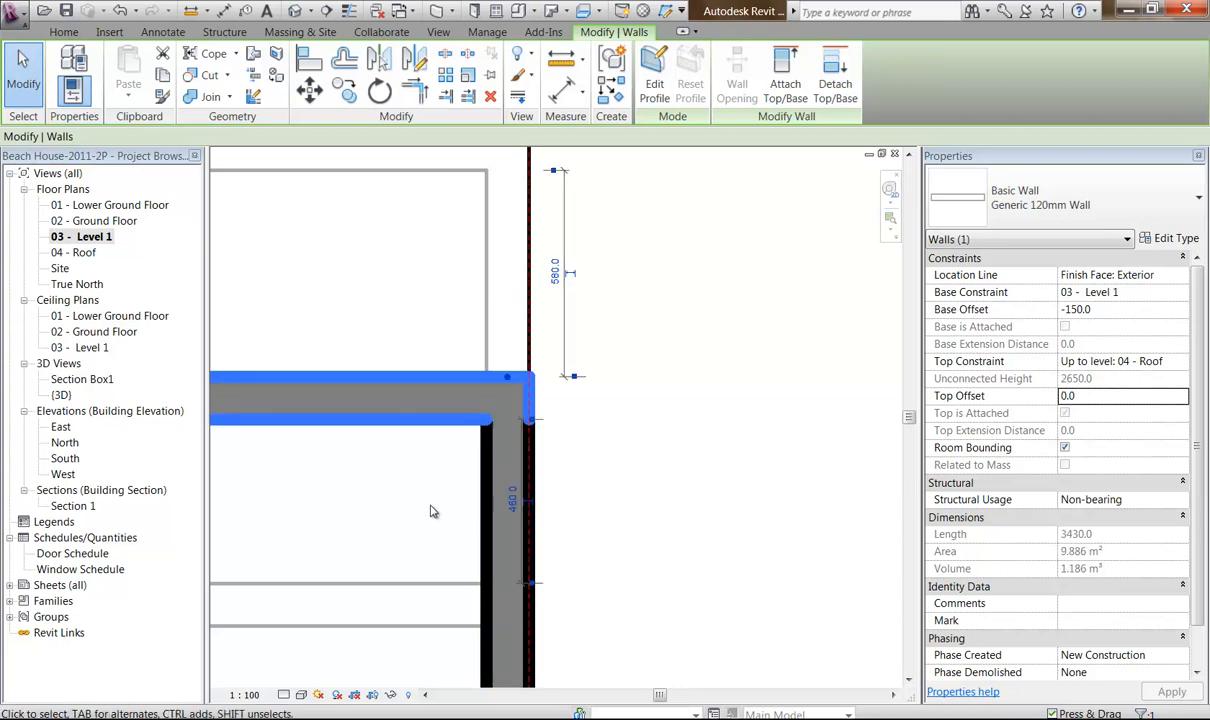
mouse_move(493, 441)
middle_down()
mouse_move(446, 489)
mouse_move(498, 489)
middle_up()
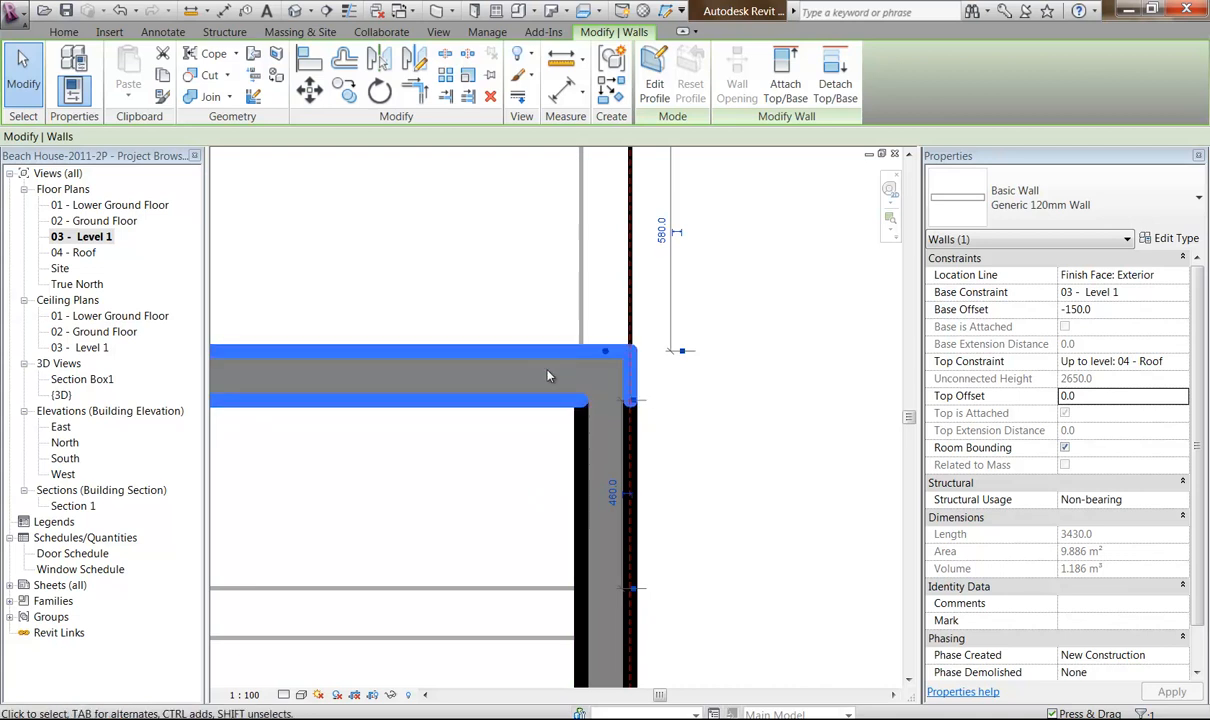
click(522, 287)
Use Wall Joins to switch the butt join at the northeast corner so the east wall runs through to the outer face.
click(598, 33)
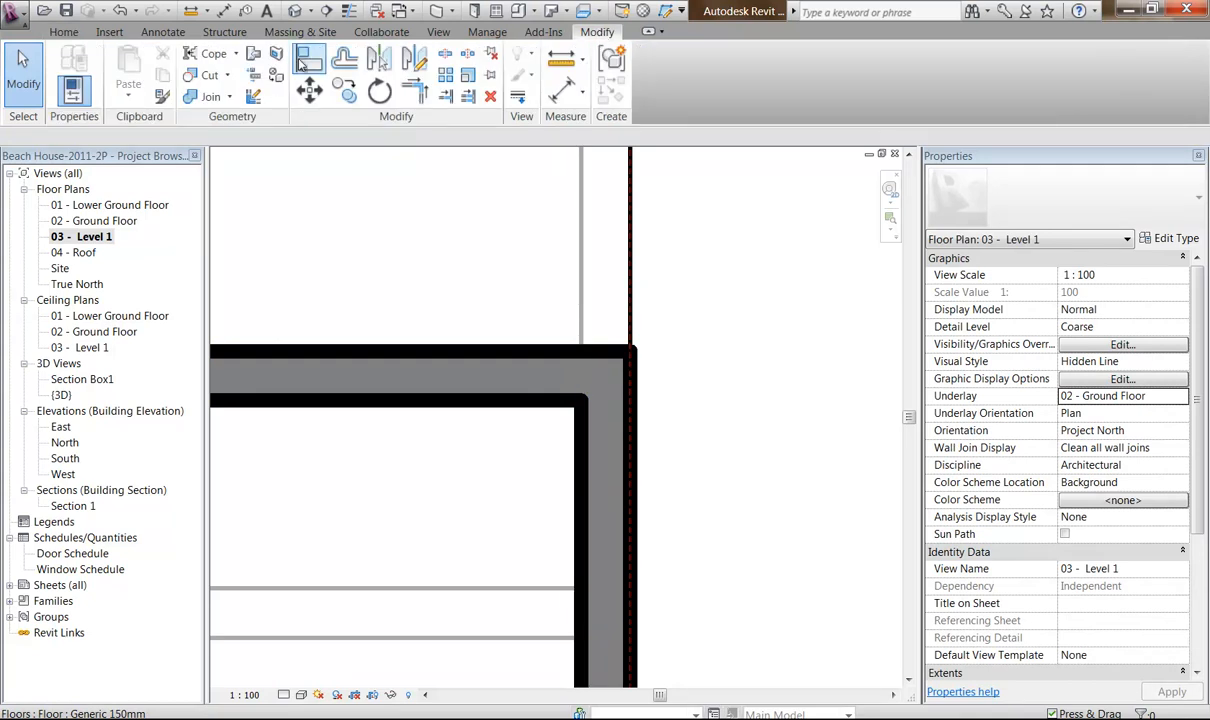
click(254, 97)
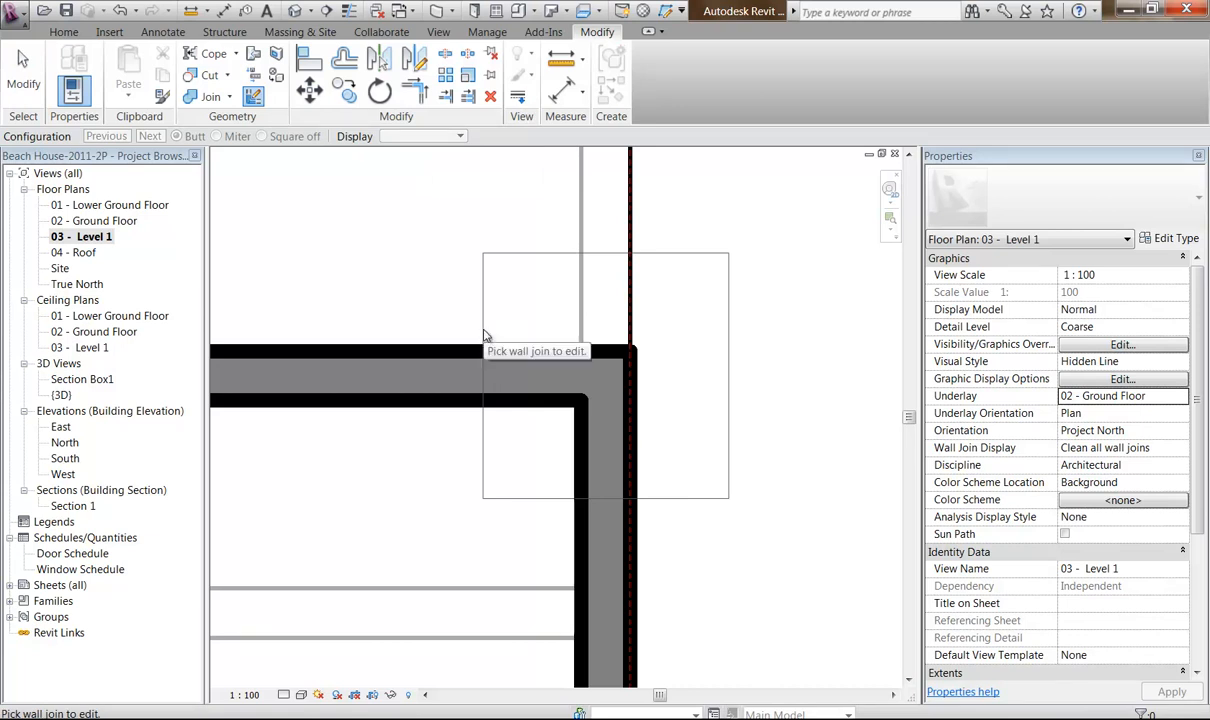
middle_drag(425, 313, 419, 339)
scroll(450, 317, down, 1)
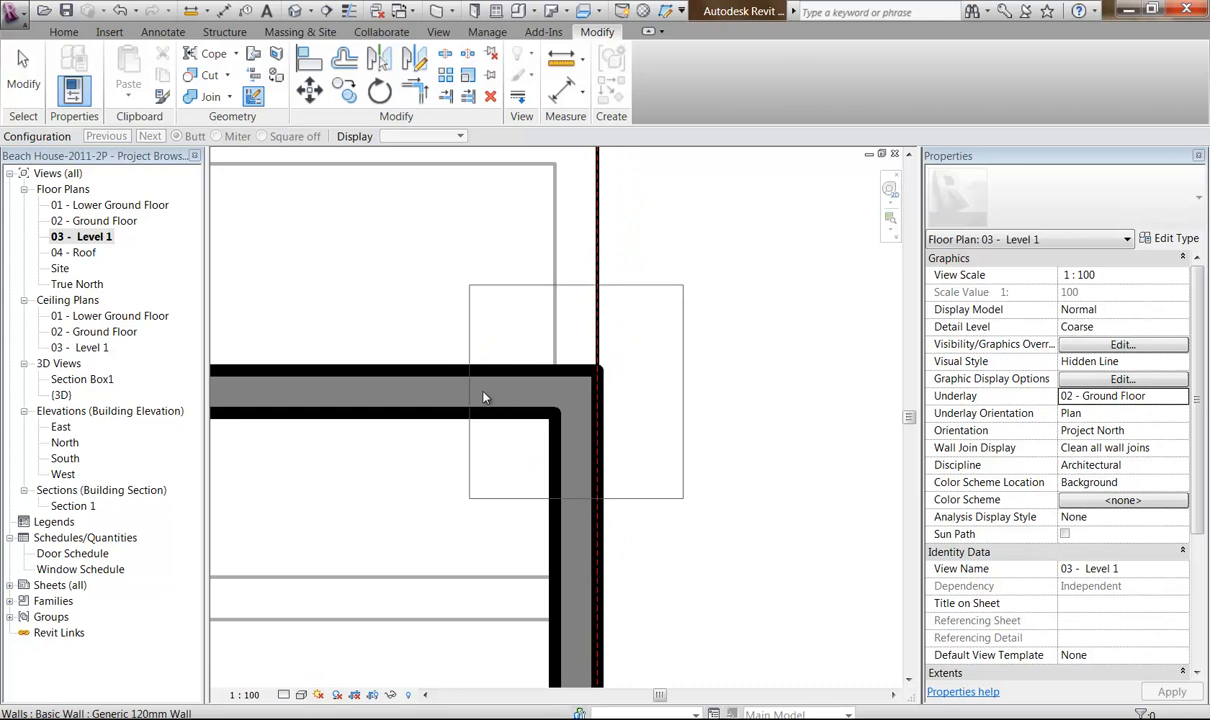
middle_drag(521, 259, 506, 349)
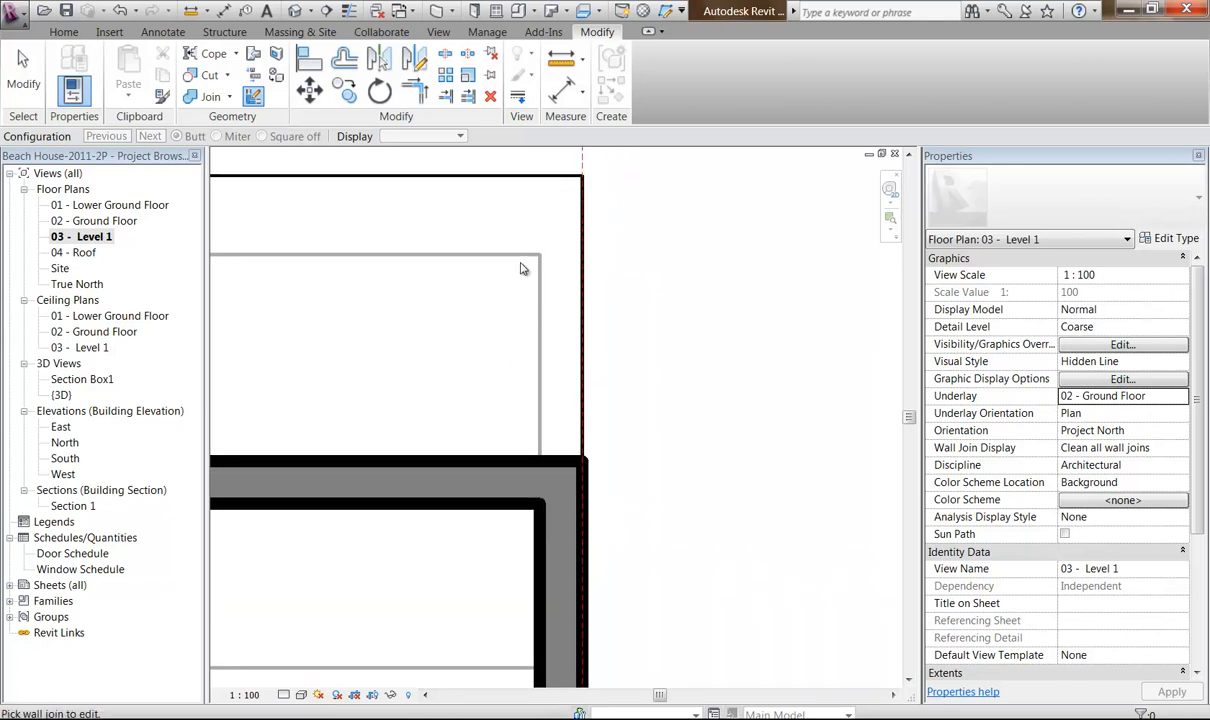
scroll(462, 358, down, 2)
middle_drag(420, 364, 610, 253)
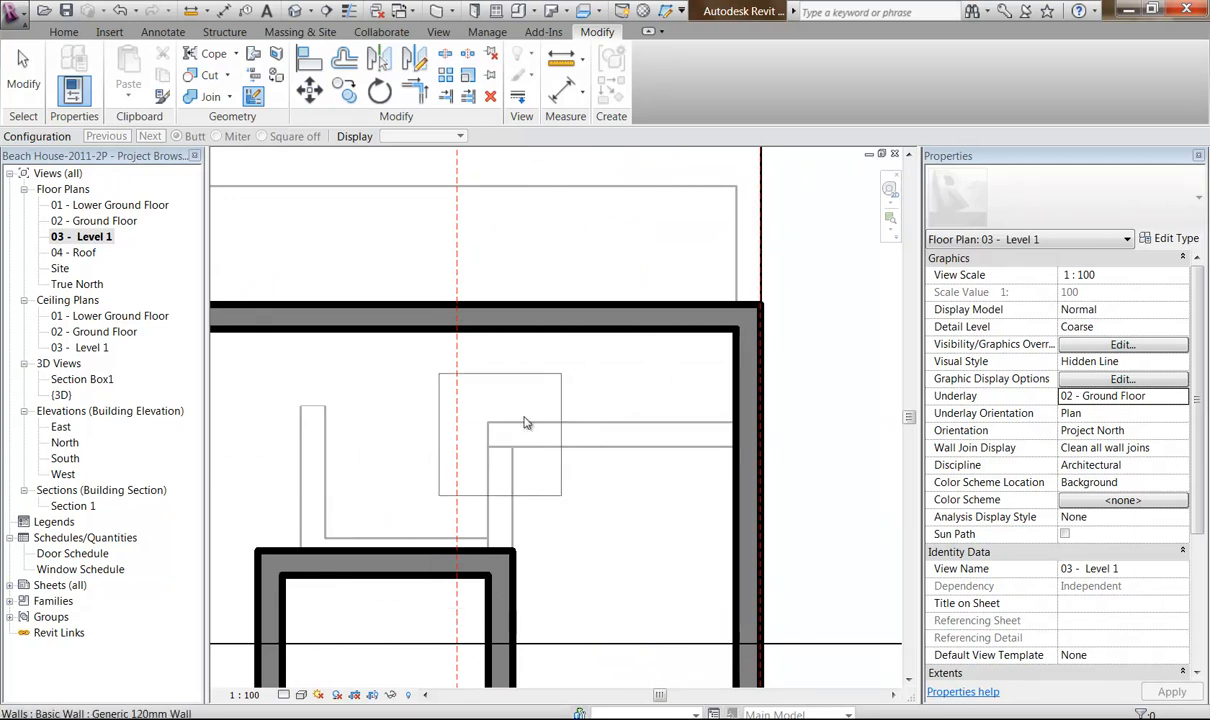
scroll(727, 304, up, 1)
middle_drag(727, 304, 528, 328)
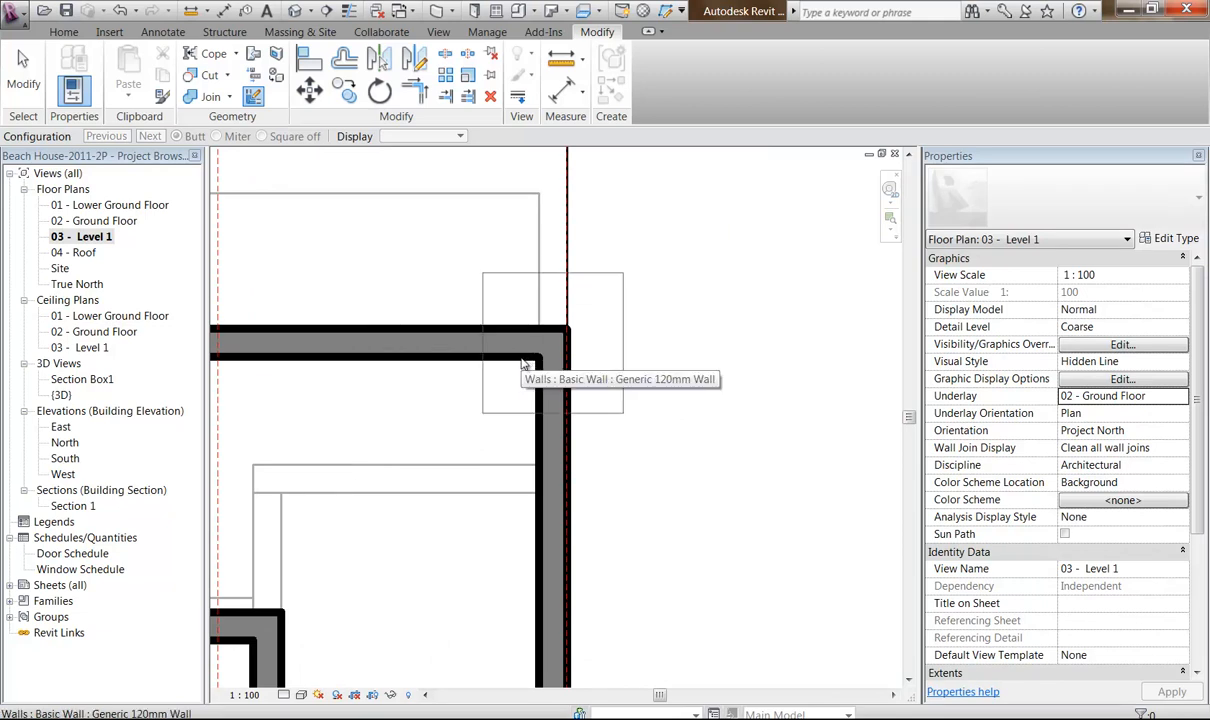
click(510, 372)
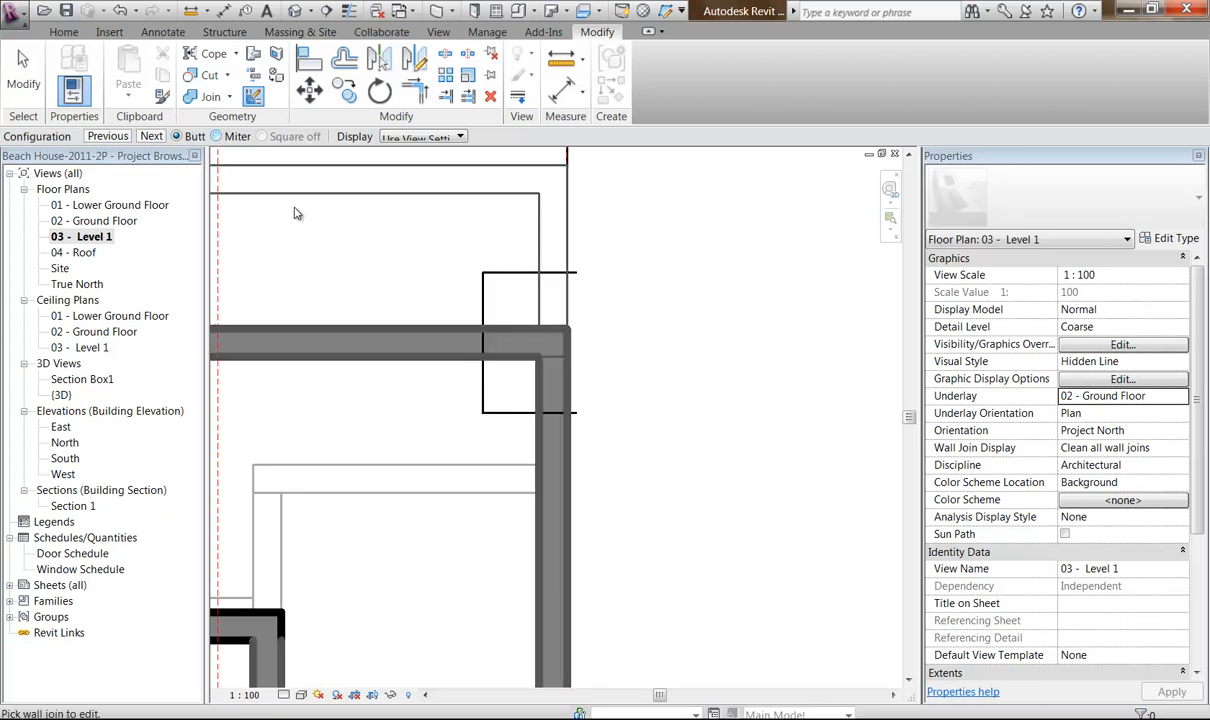
middle_drag(375, 287, 451, 310)
scroll(451, 310, up, 1)
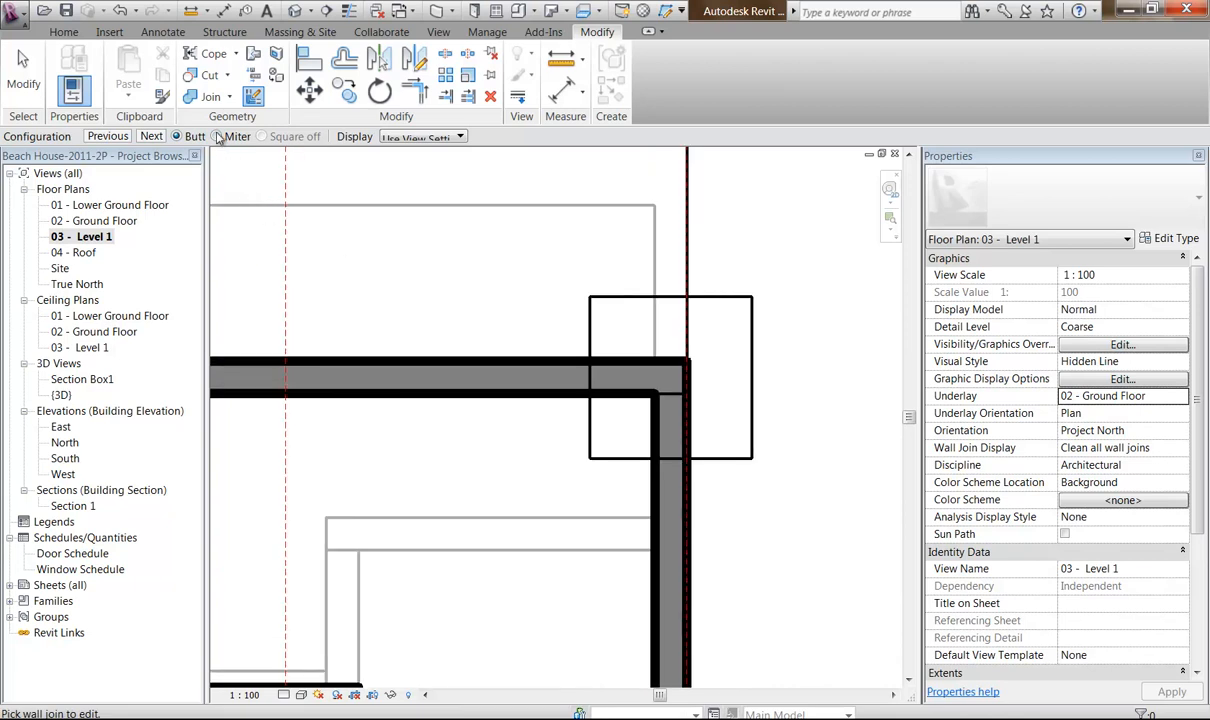
middle_drag(442, 302, 366, 311)
scroll(361, 303, up, 1)
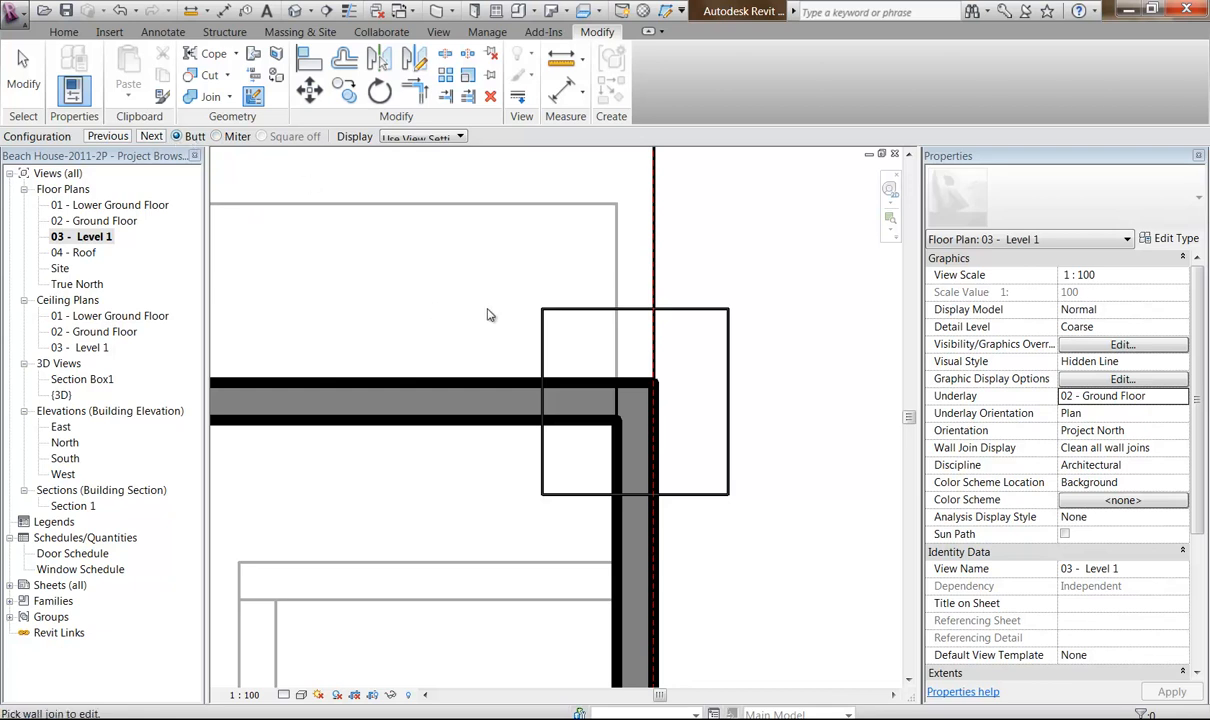
click(150, 137)
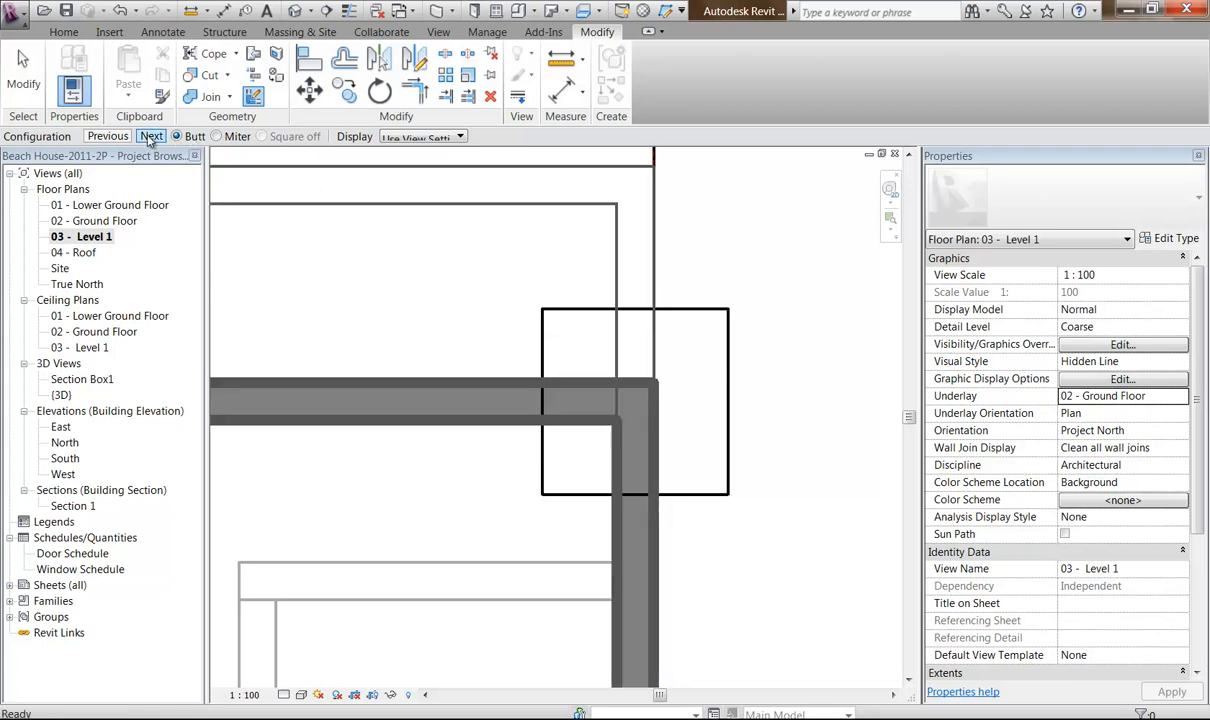
middle_drag(611, 434, 499, 355)
scroll(507, 357, up, 1)
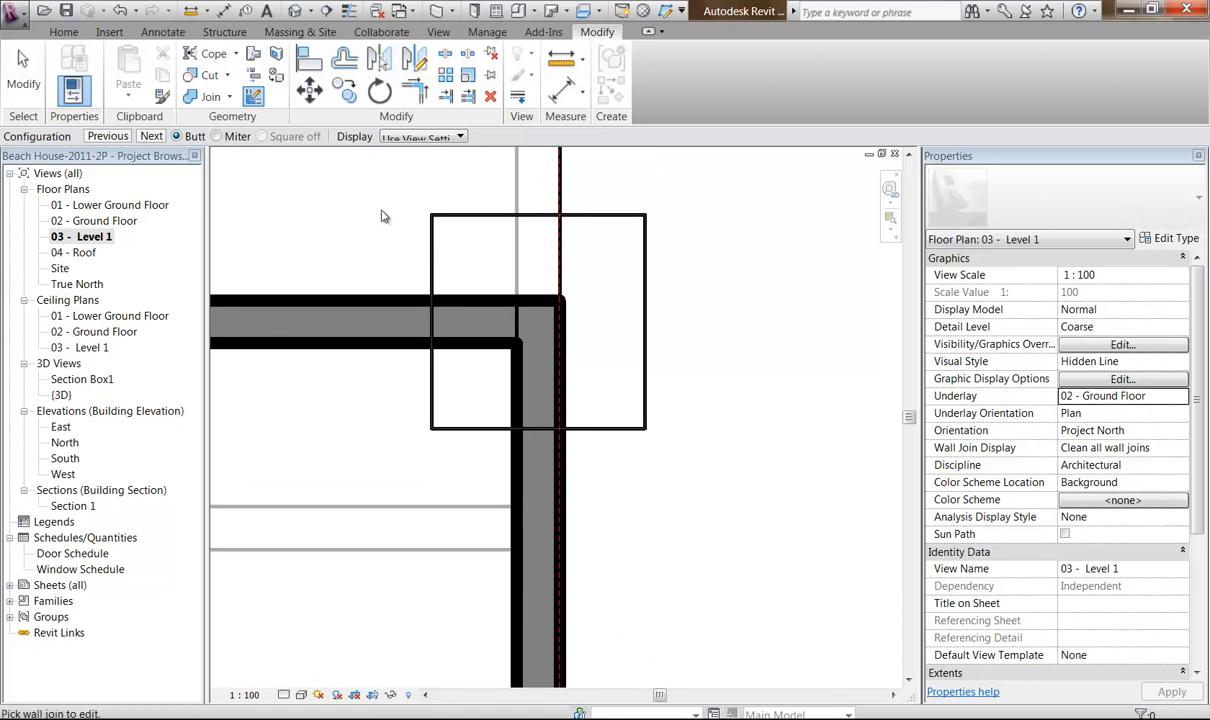
click(762, 249)
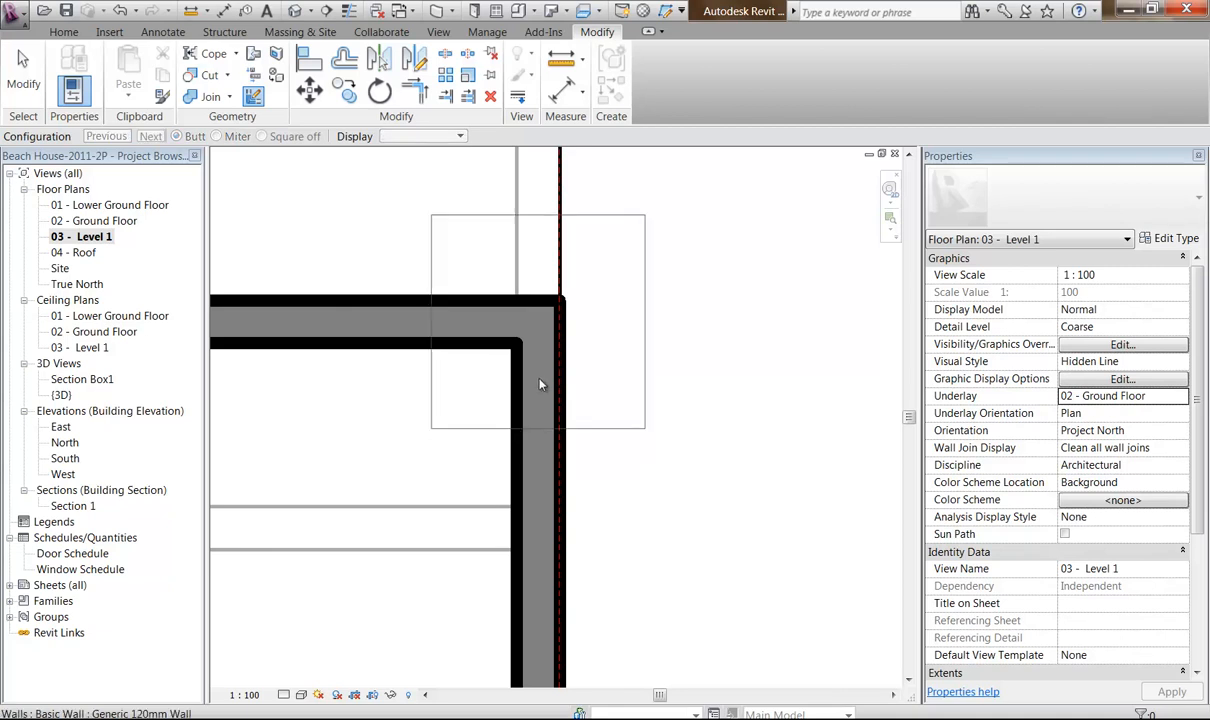
right_click(772, 248)
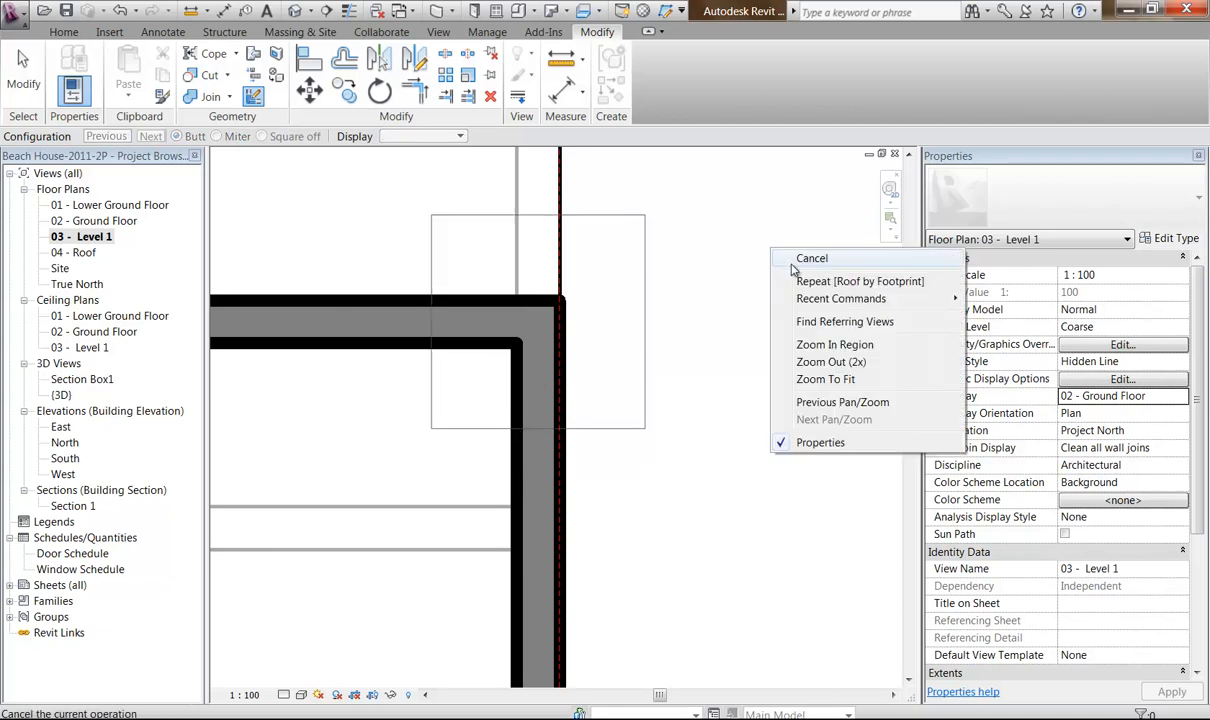
click(792, 264)
right_click(792, 265)
click(814, 274)
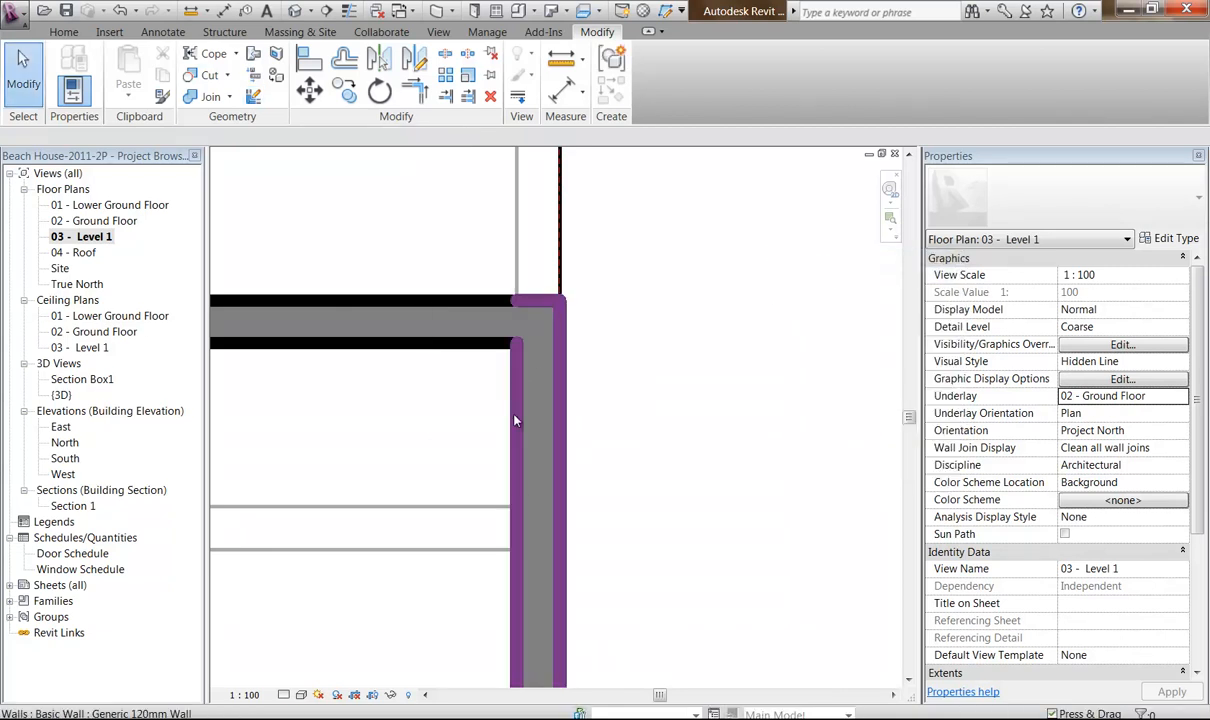
Check the extents of the east and north walls at the edited corner by selecting each in turn.
click(540, 380)
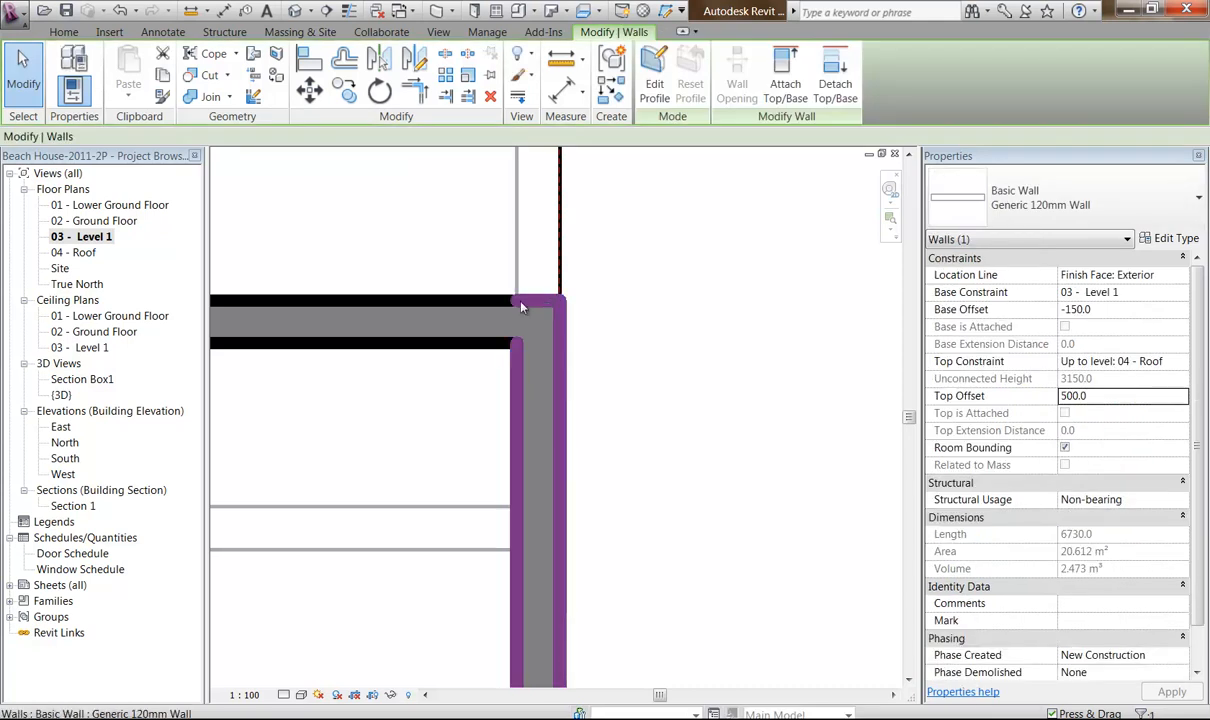
click(428, 318)
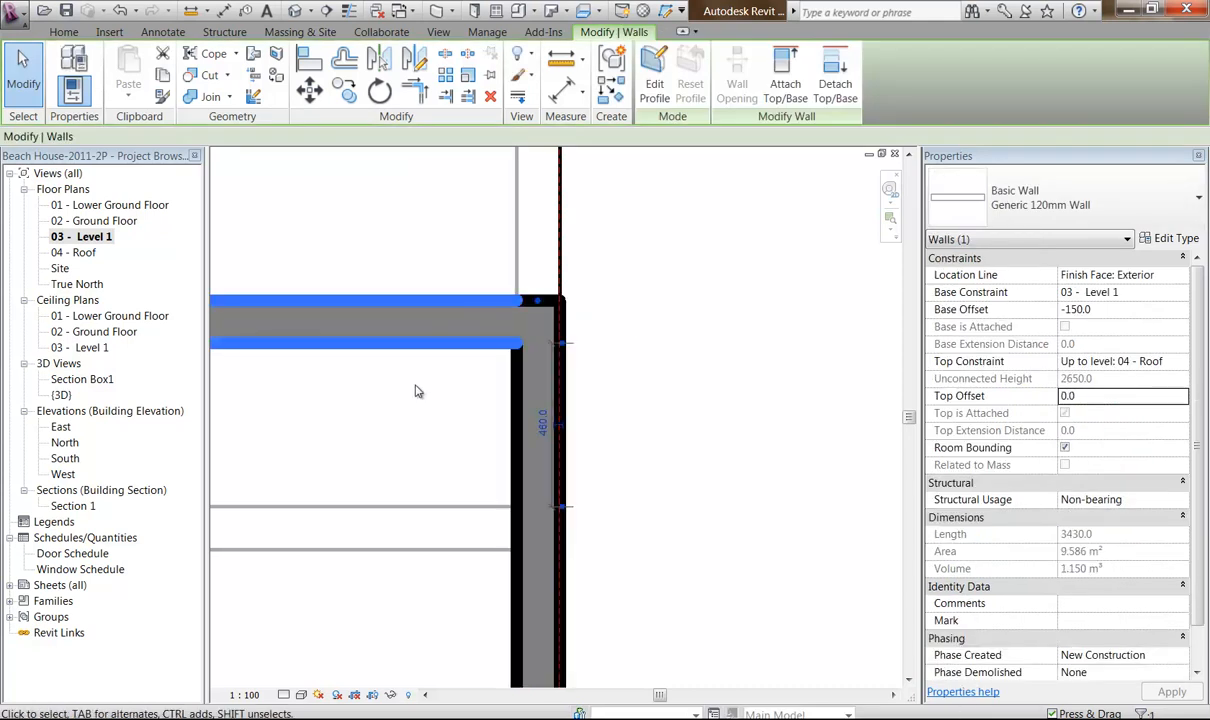
click(697, 369)
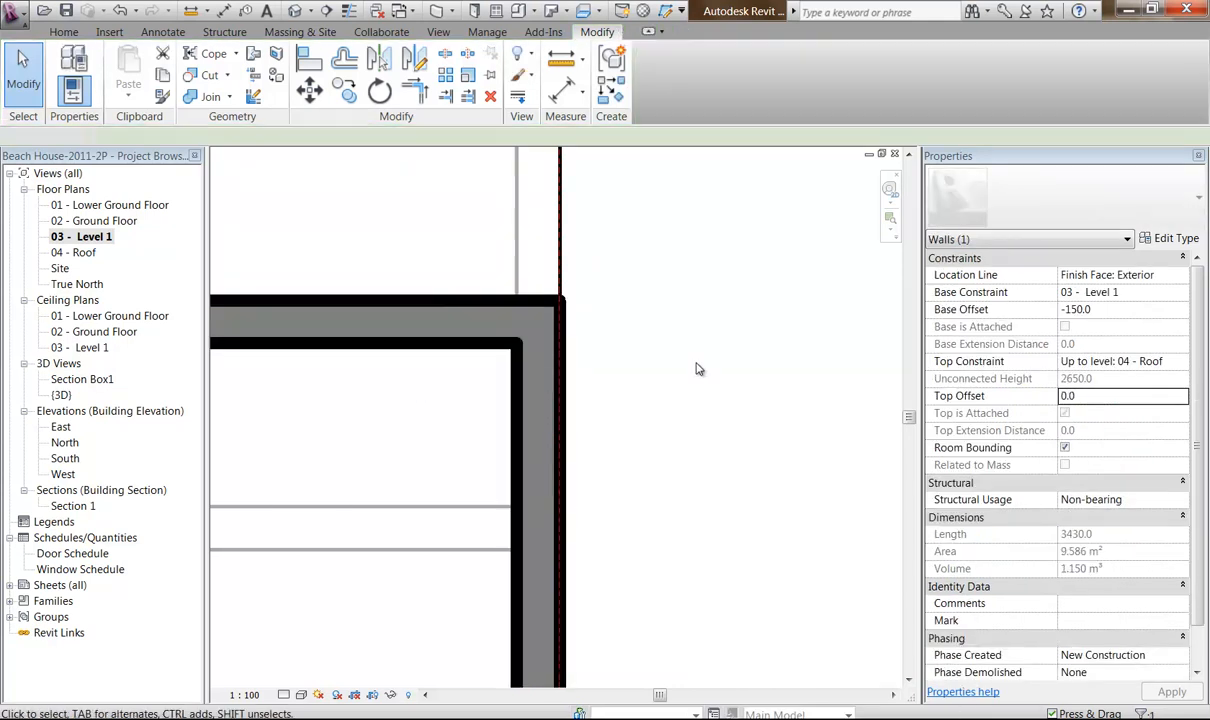
Open the {3D} view and inspect the east parapet wall's top corner against the north wall and upper roof.
double_click(61, 394)
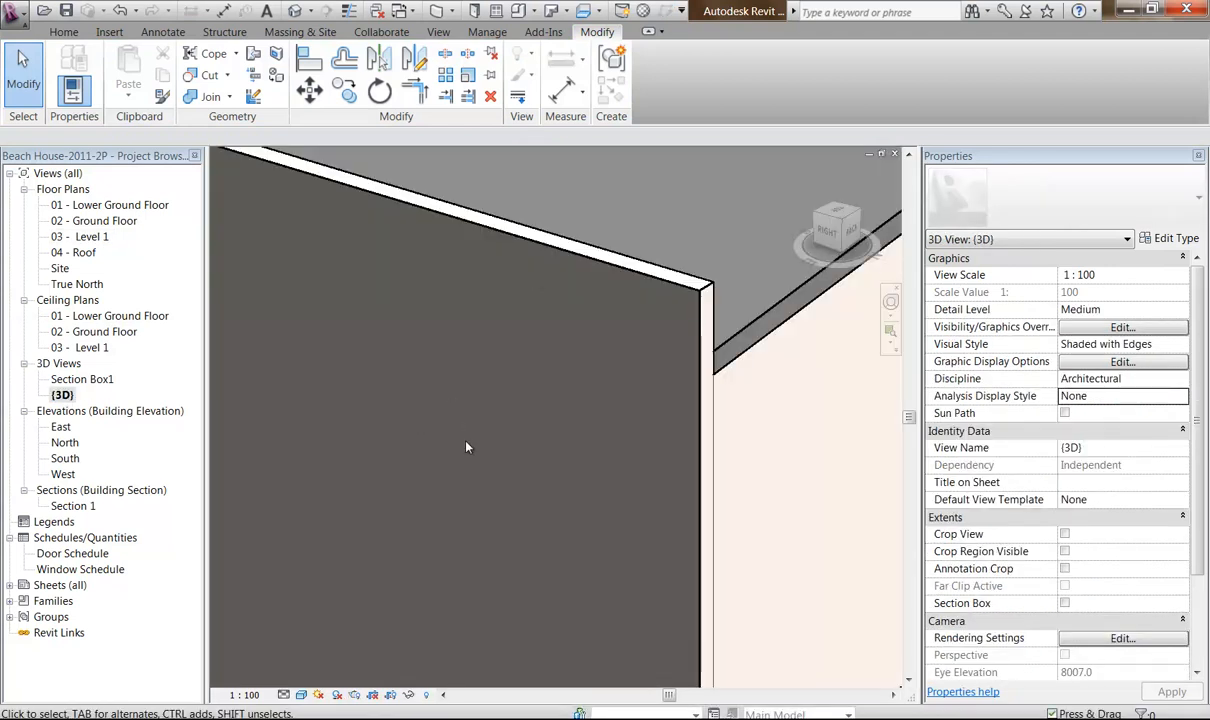
scroll(562, 418, down, 3)
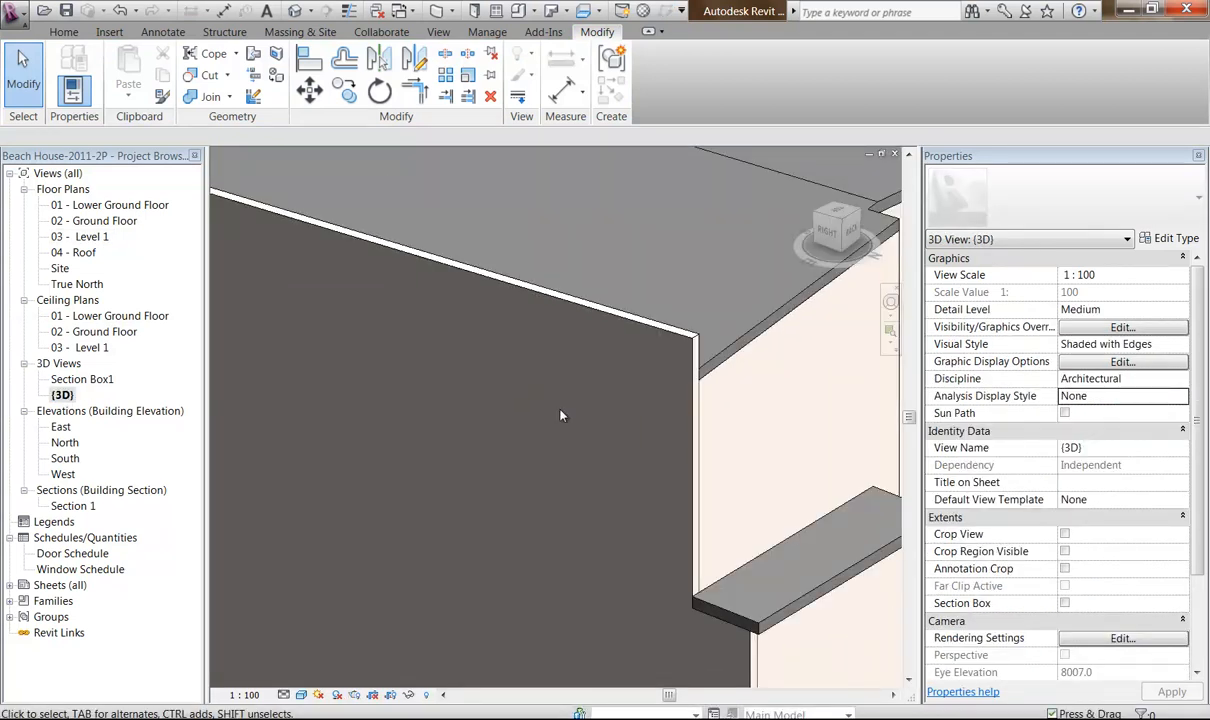
scroll(504, 440, down, 2)
middle_drag(486, 444, 557, 432)
shift+middle_drag(475, 404, 468, 350)
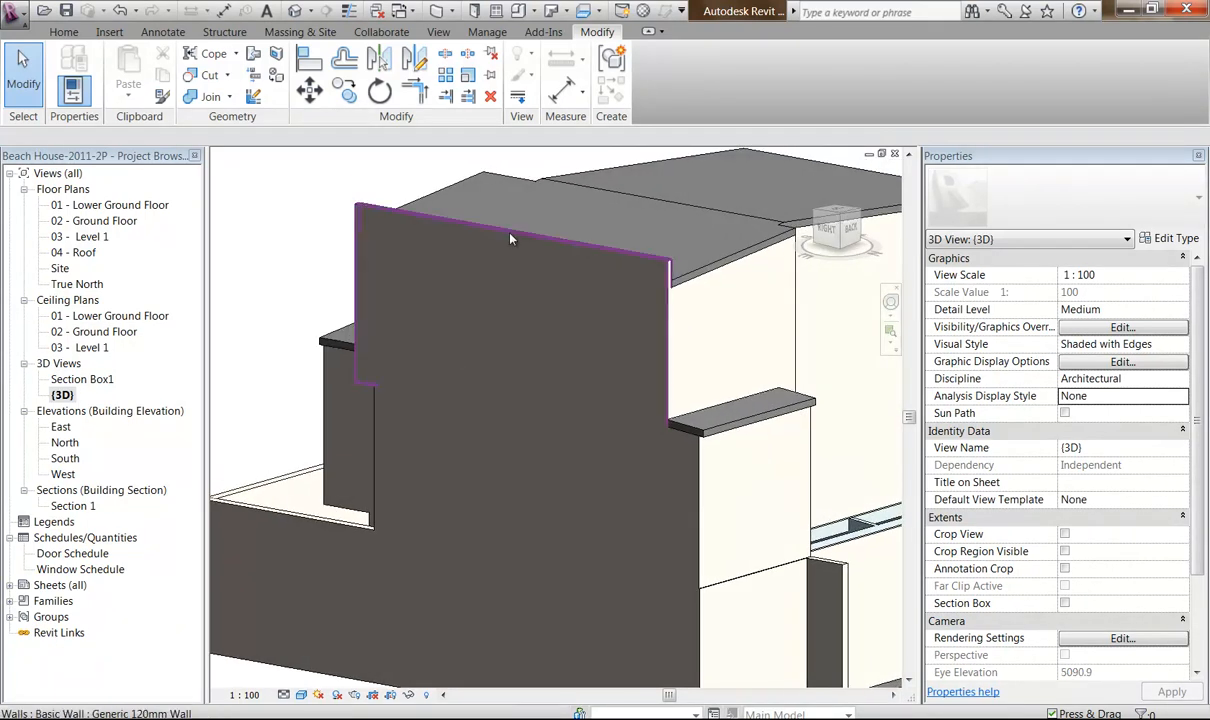
scroll(467, 344, down, 4)
shift+middle_drag(547, 391, 489, 387)
scroll(489, 387, up, 4)
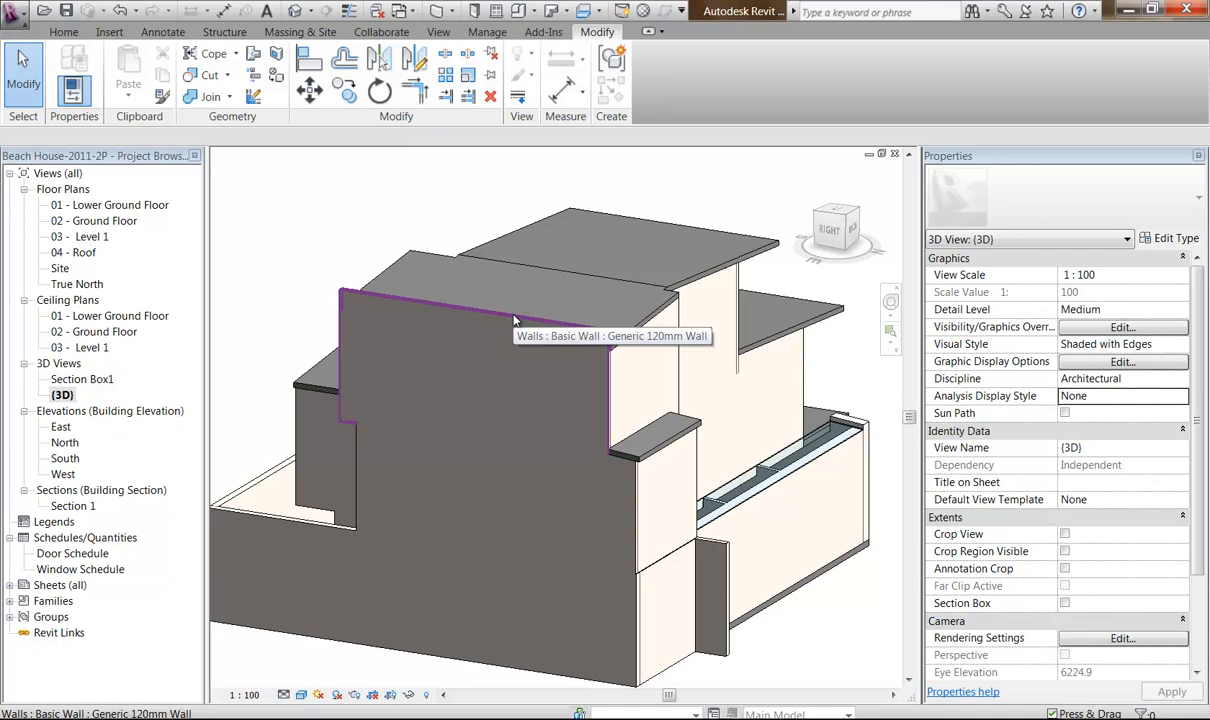
Open the 03 - Level 1 floor plan.
double_click(76, 252)
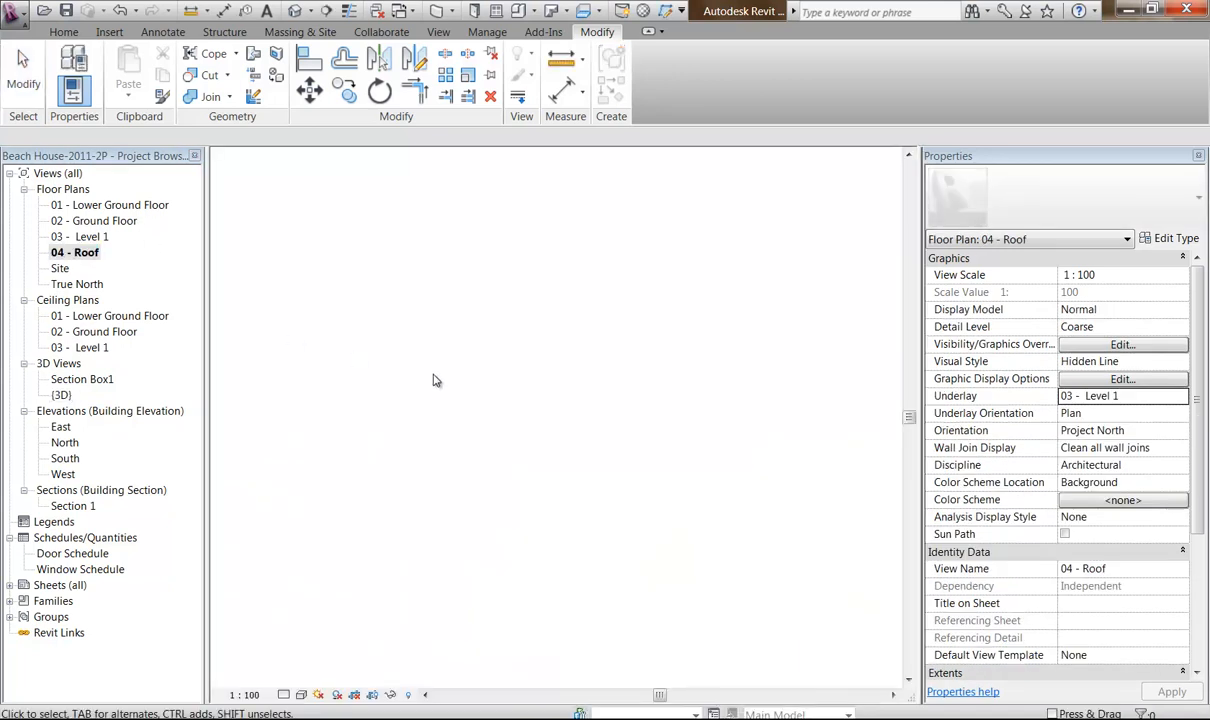
click(84, 237)
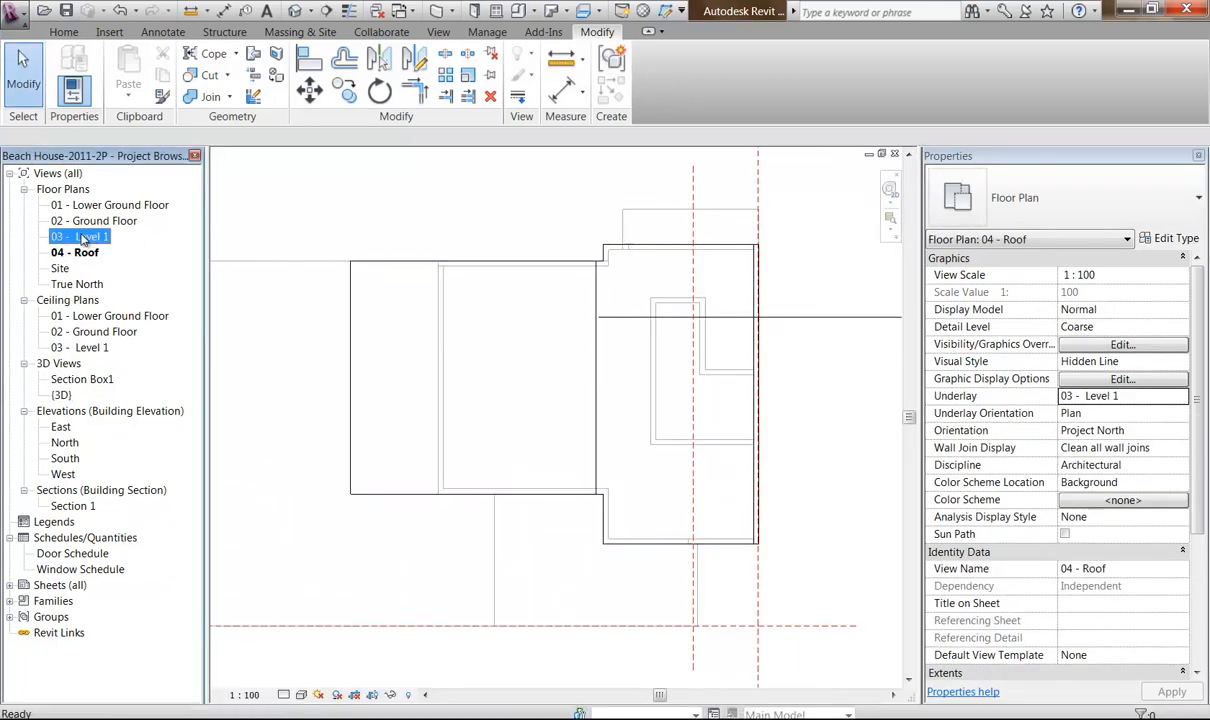
double_click(84, 237)
middle_drag(424, 384, 533, 358)
scroll(495, 362, down, 3)
scroll(497, 369, down, 2)
middle_drag(408, 429, 559, 351)
scroll(472, 366, up, 4)
scroll(453, 345, up, 2)
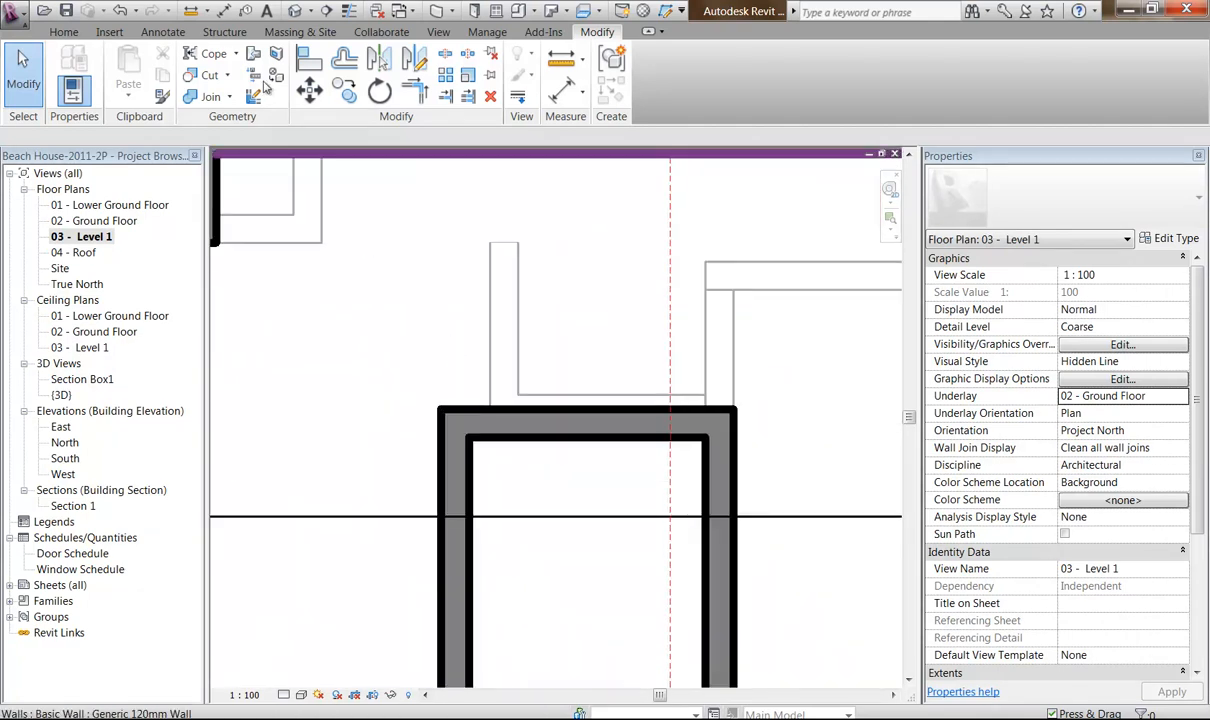
Try the Miter option on the wall join at the inner room's northwest corner, and return it to Butt.
click(162, 96)
scroll(395, 330, up, 1)
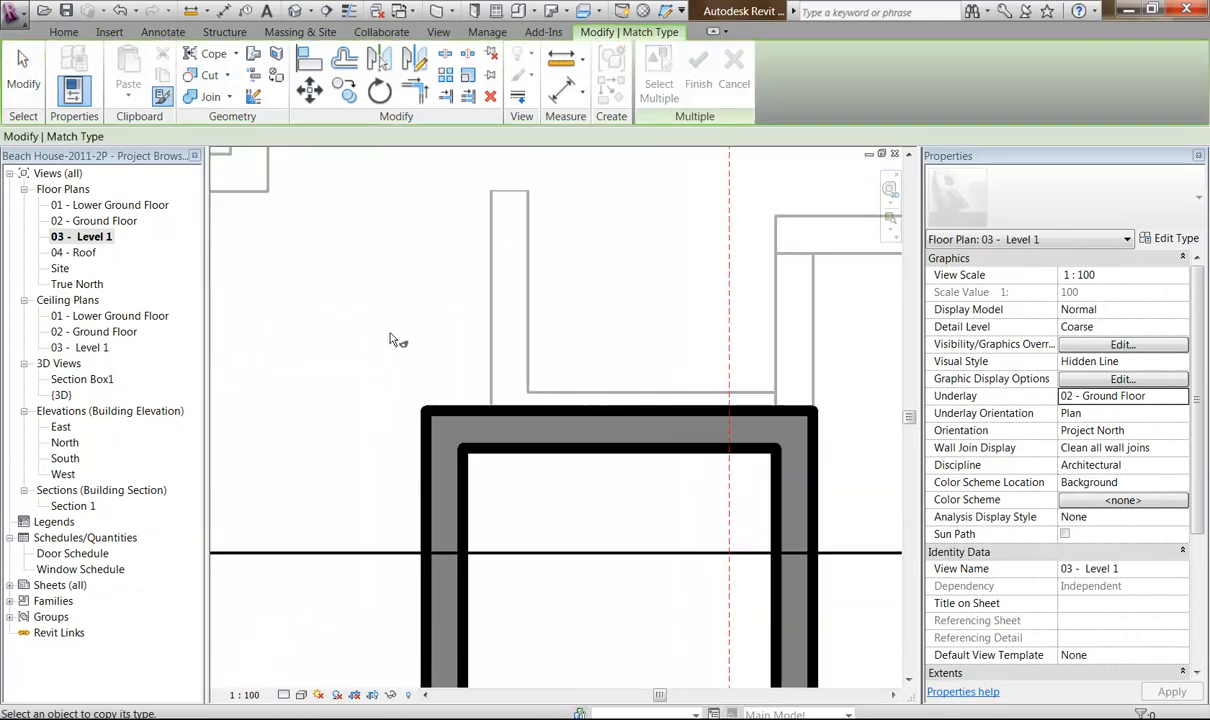
click(253, 96)
click(402, 448)
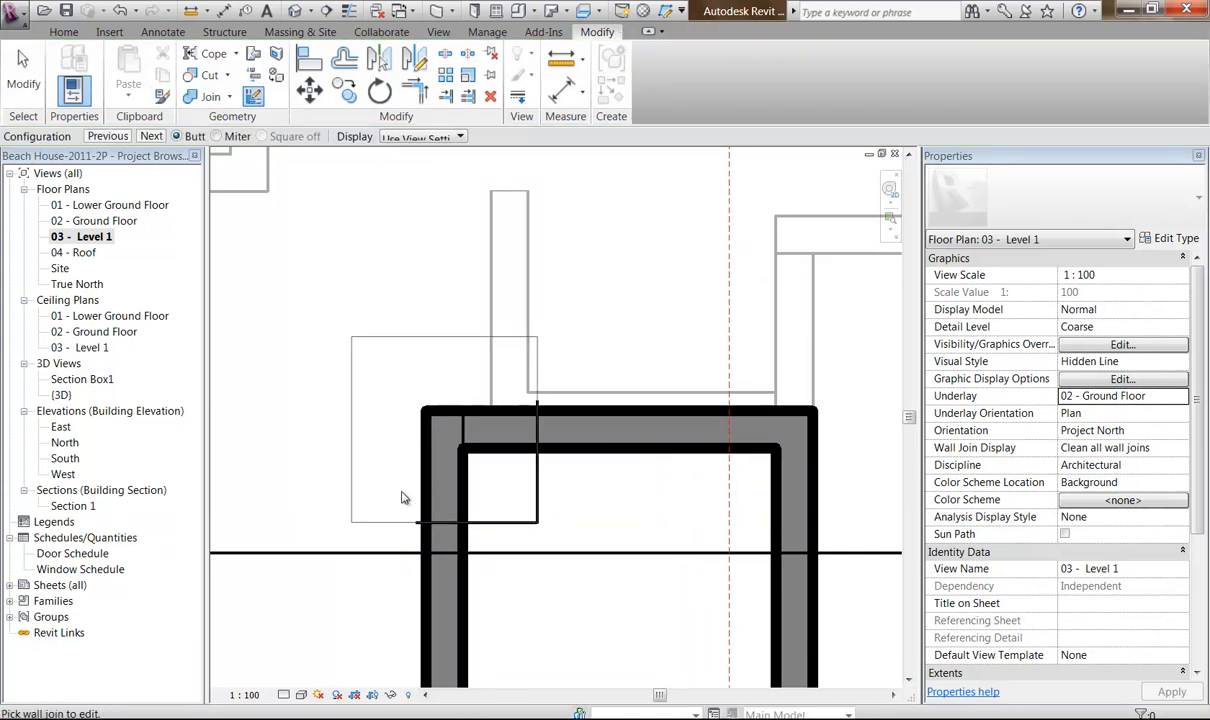
click(217, 137)
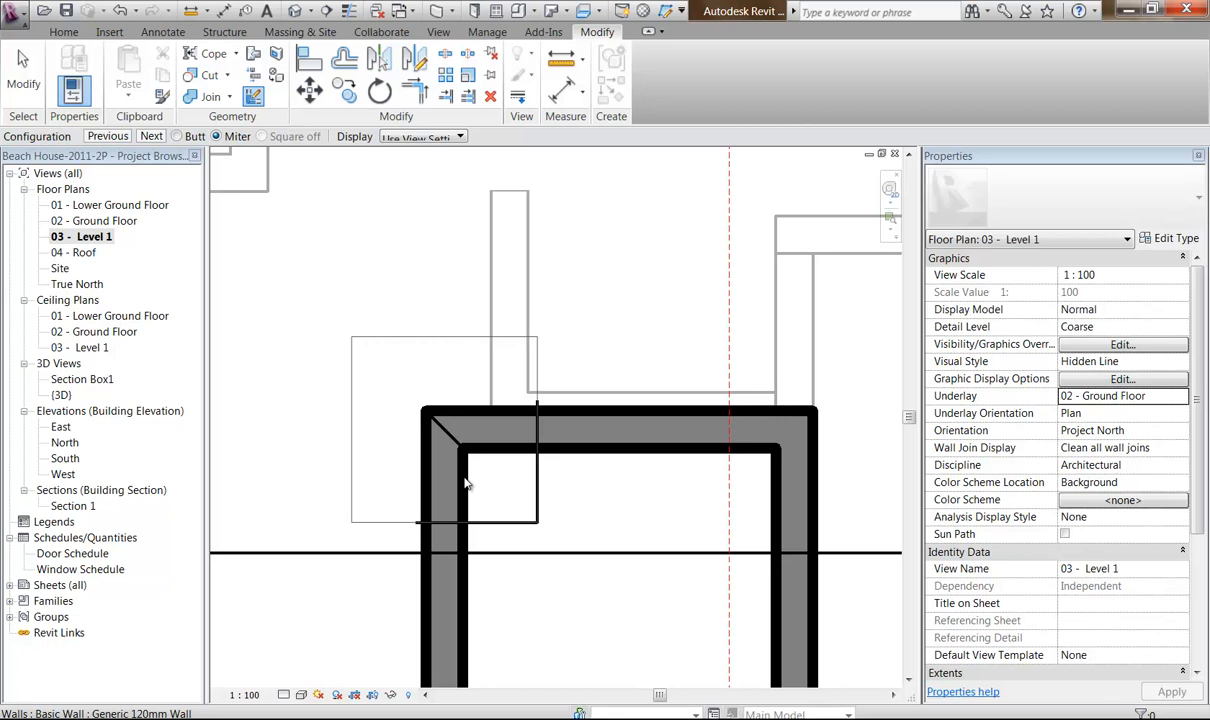
click(174, 136)
click(229, 140)
click(176, 136)
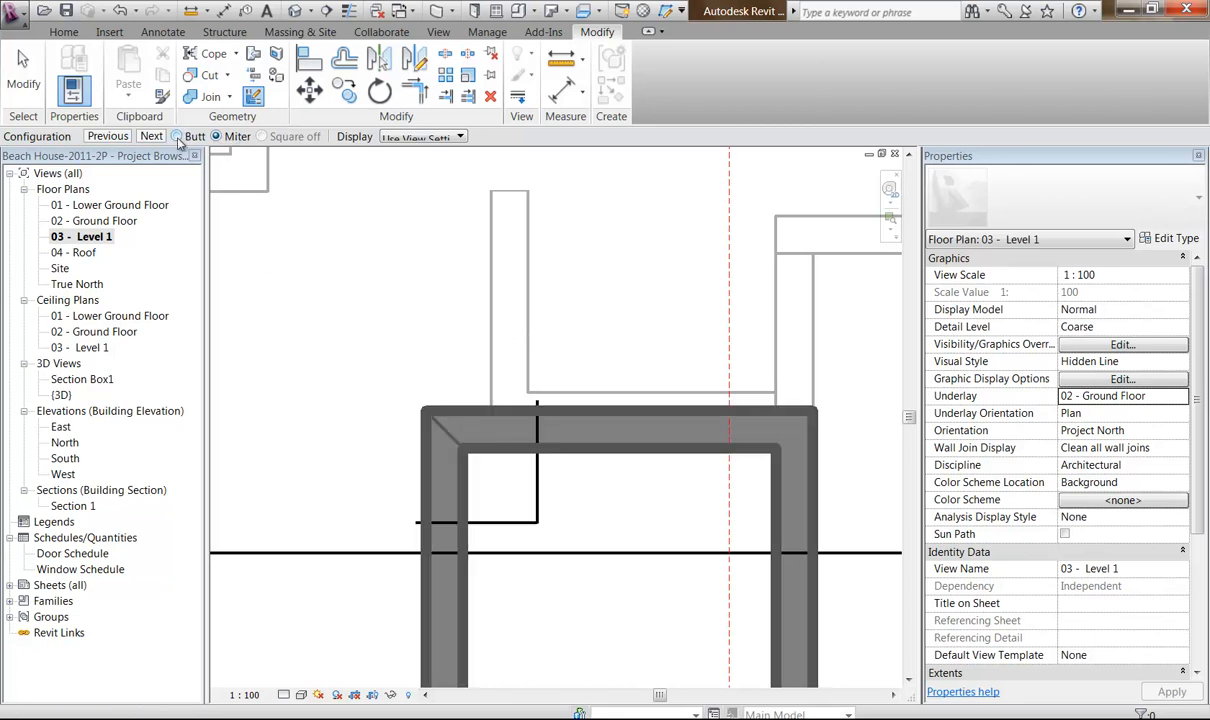
right_click(318, 244)
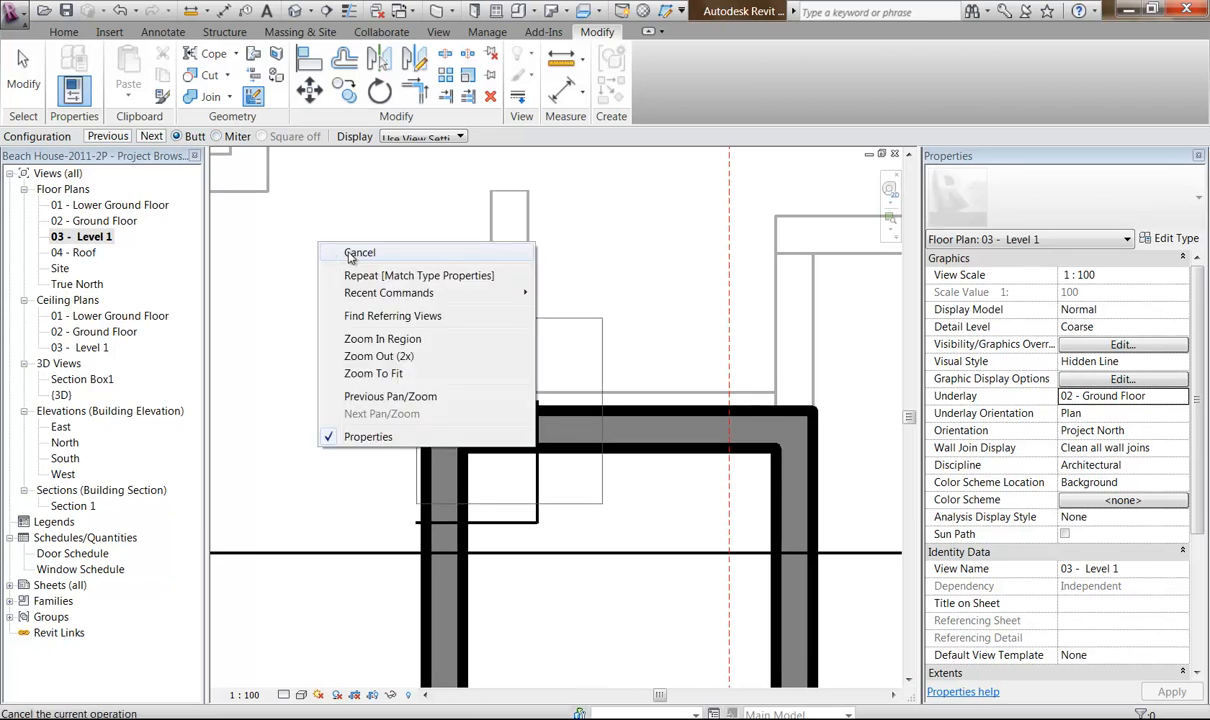
click(351, 255)
scroll(433, 256, down, 2)
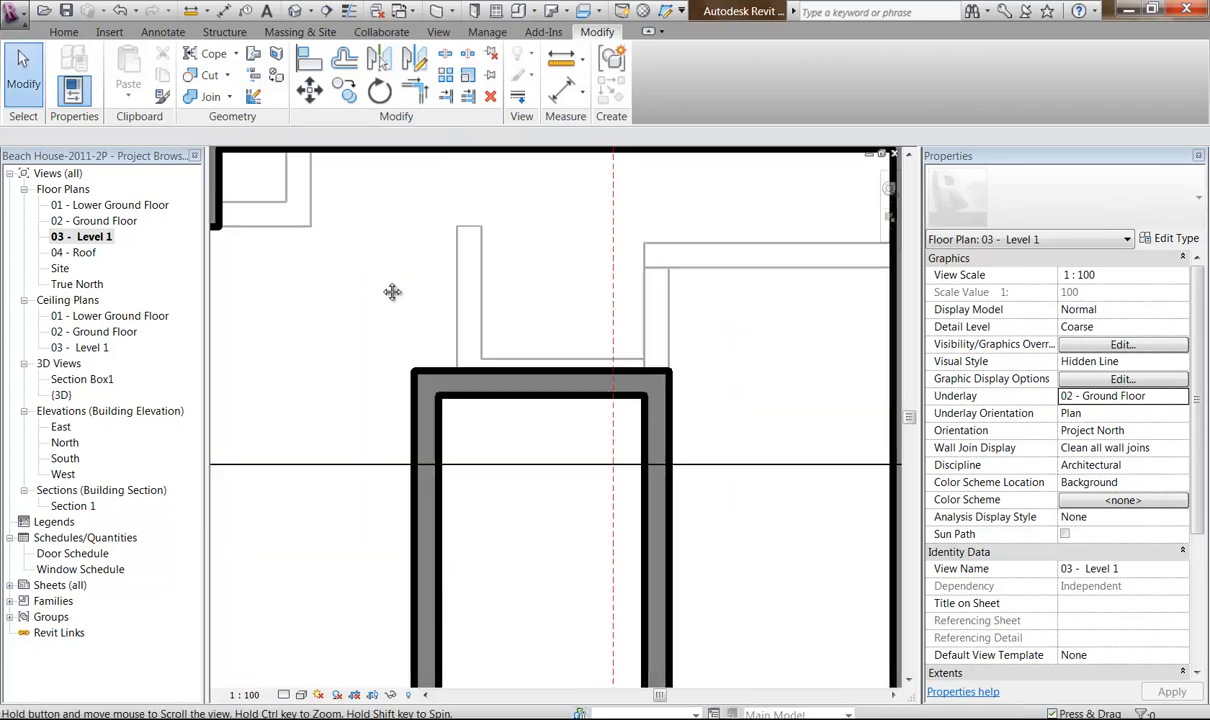
Open the {3D} view and inspect the lower roof beside the upper storey's west wall.
double_click(61, 395)
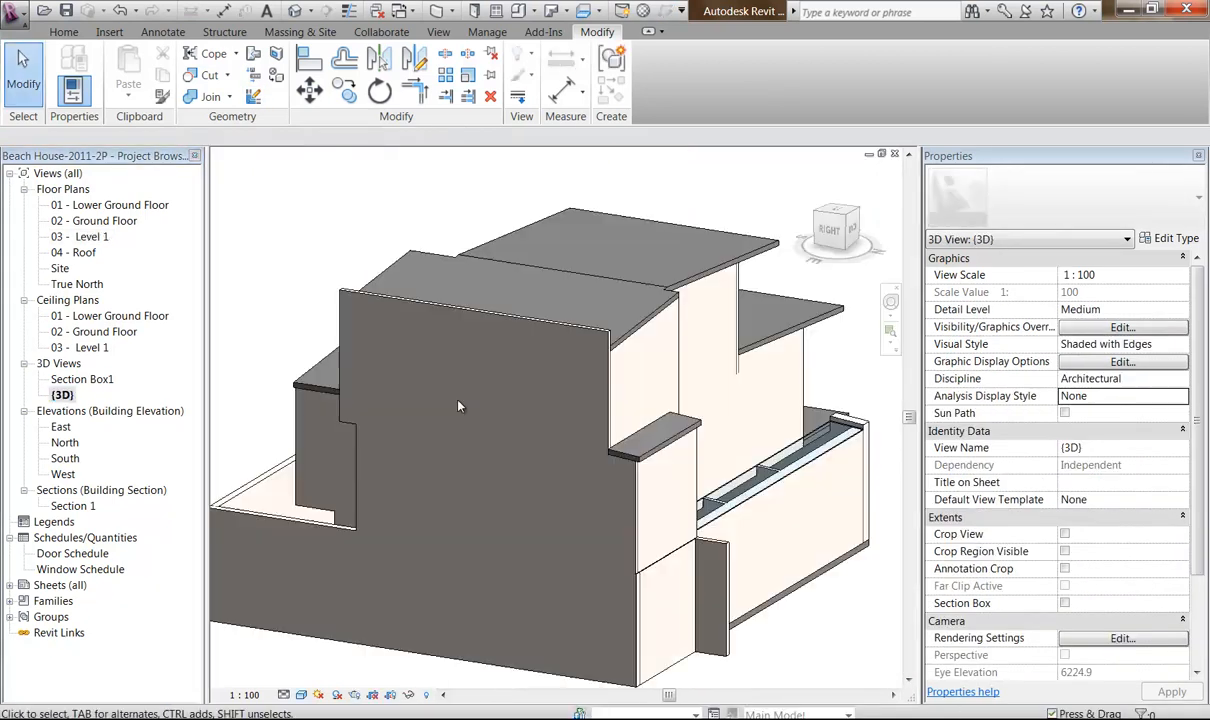
shift+middle_drag(524, 418, 160, 428)
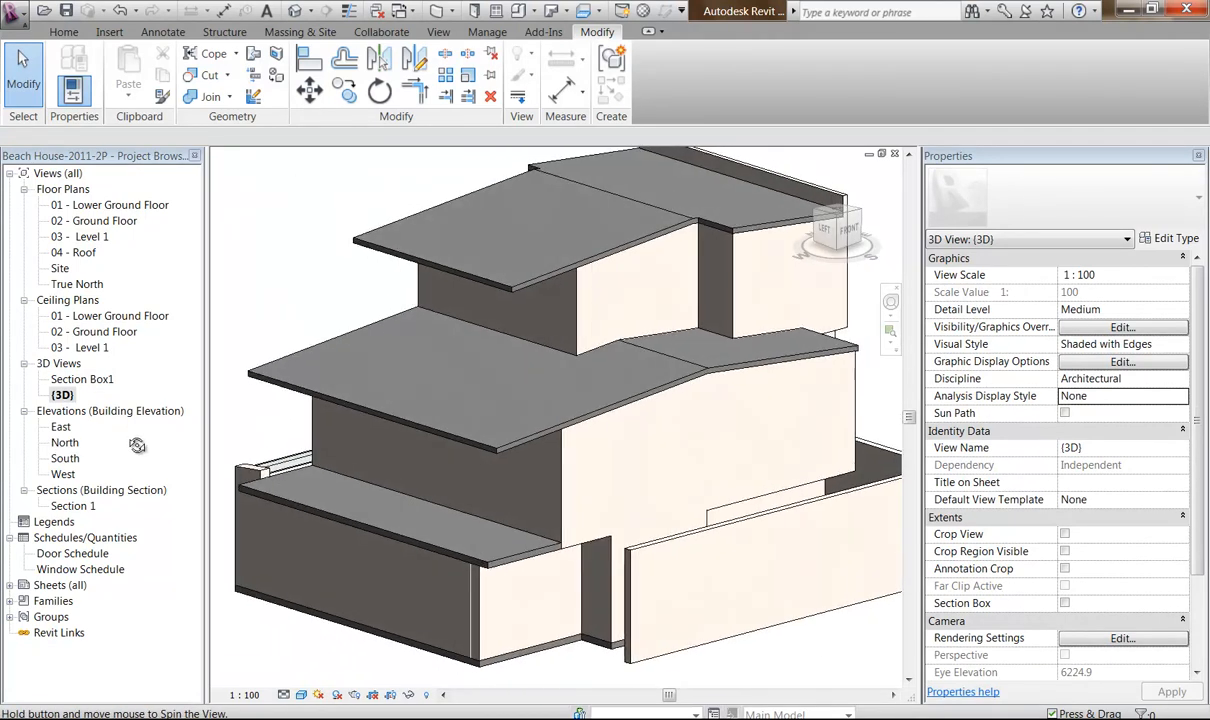
scroll(405, 385, up, 3)
scroll(567, 417, up, 2)
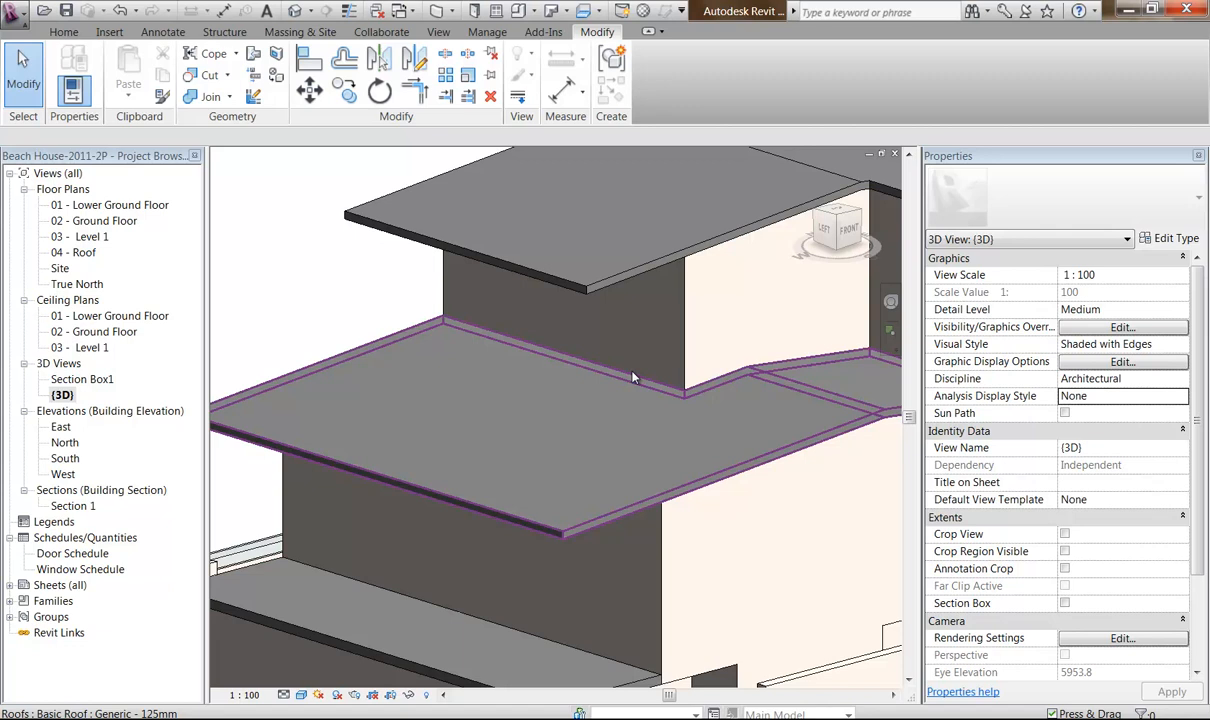
Start a floor on 03 - Level 1 and pick the large room's west wall as its first boundary line.
double_click(80, 240)
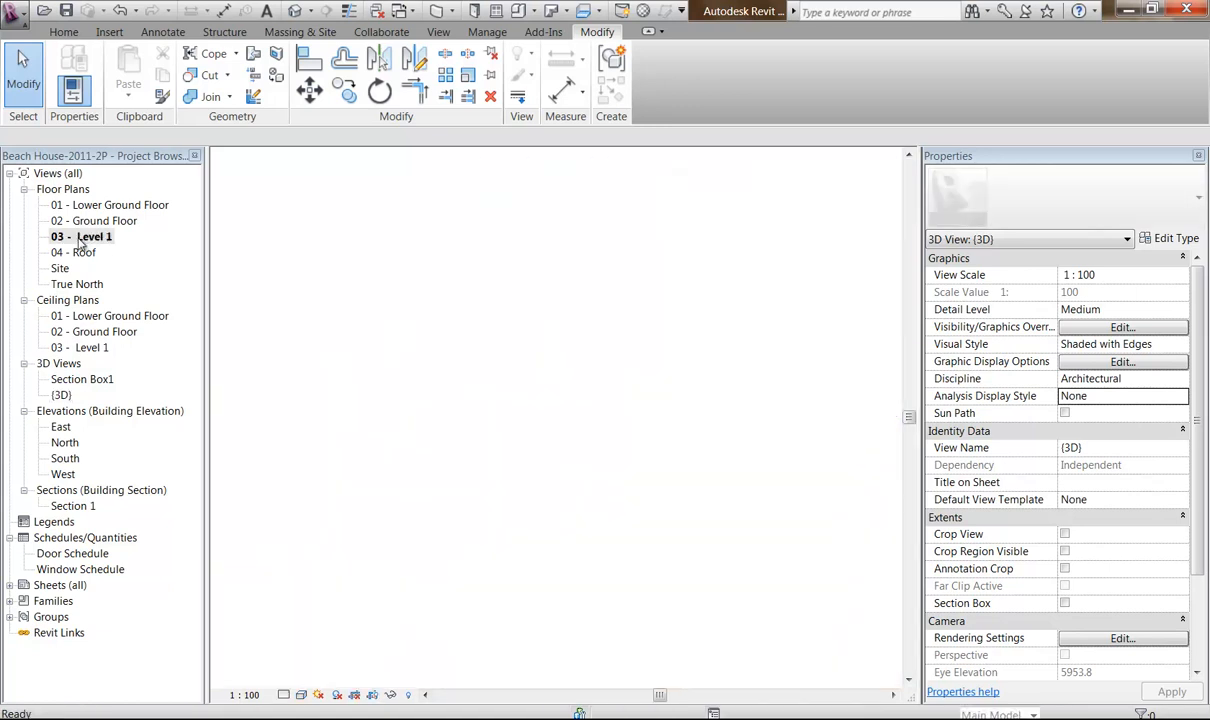
middle_drag(335, 351, 405, 443)
scroll(343, 400, down, 3)
scroll(385, 395, up, 5)
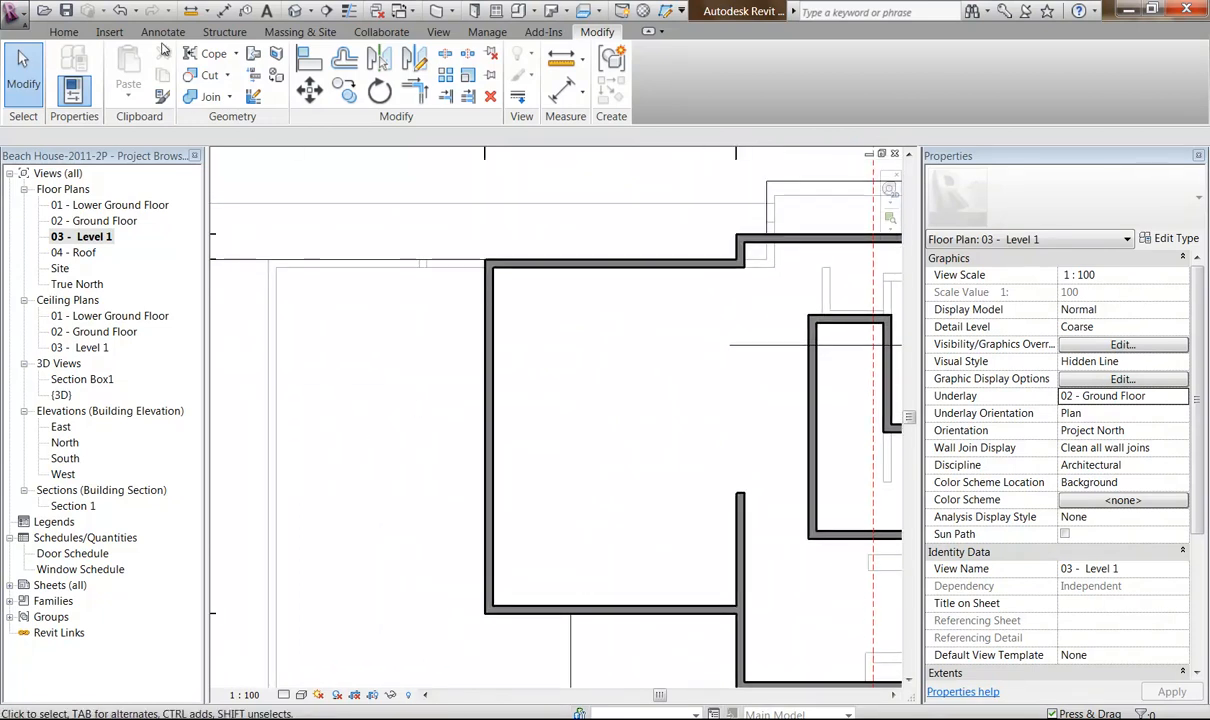
click(63, 31)
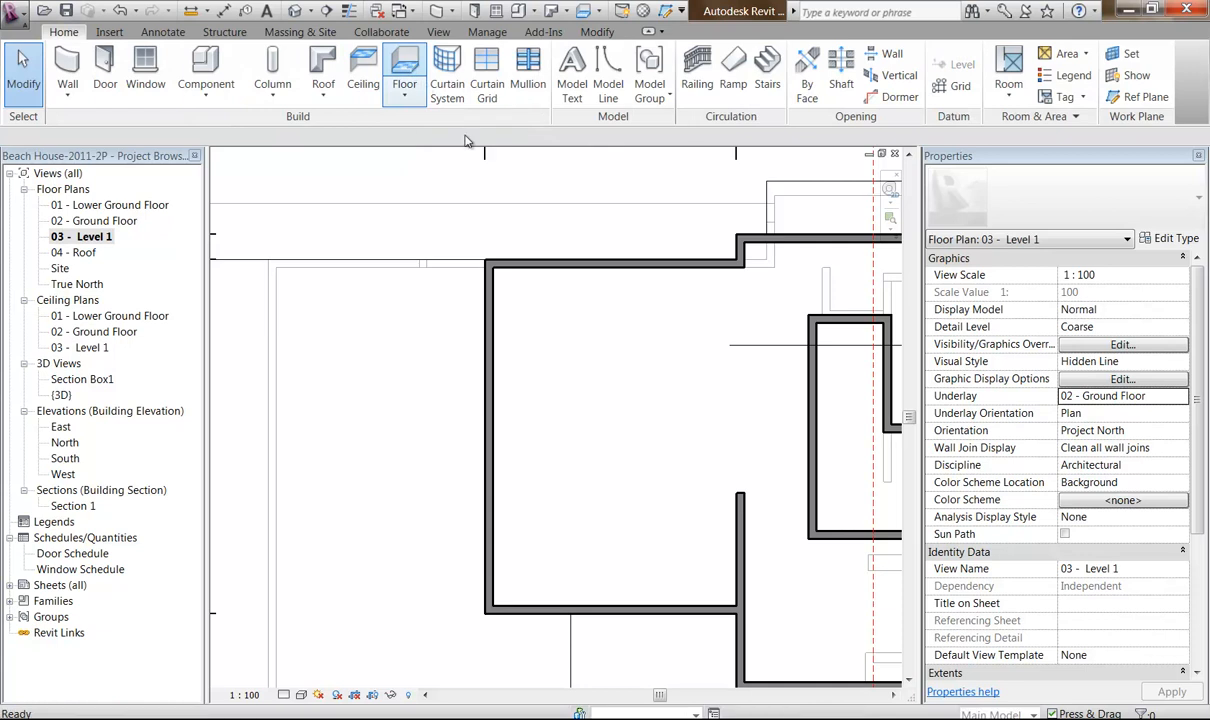
click(423, 86)
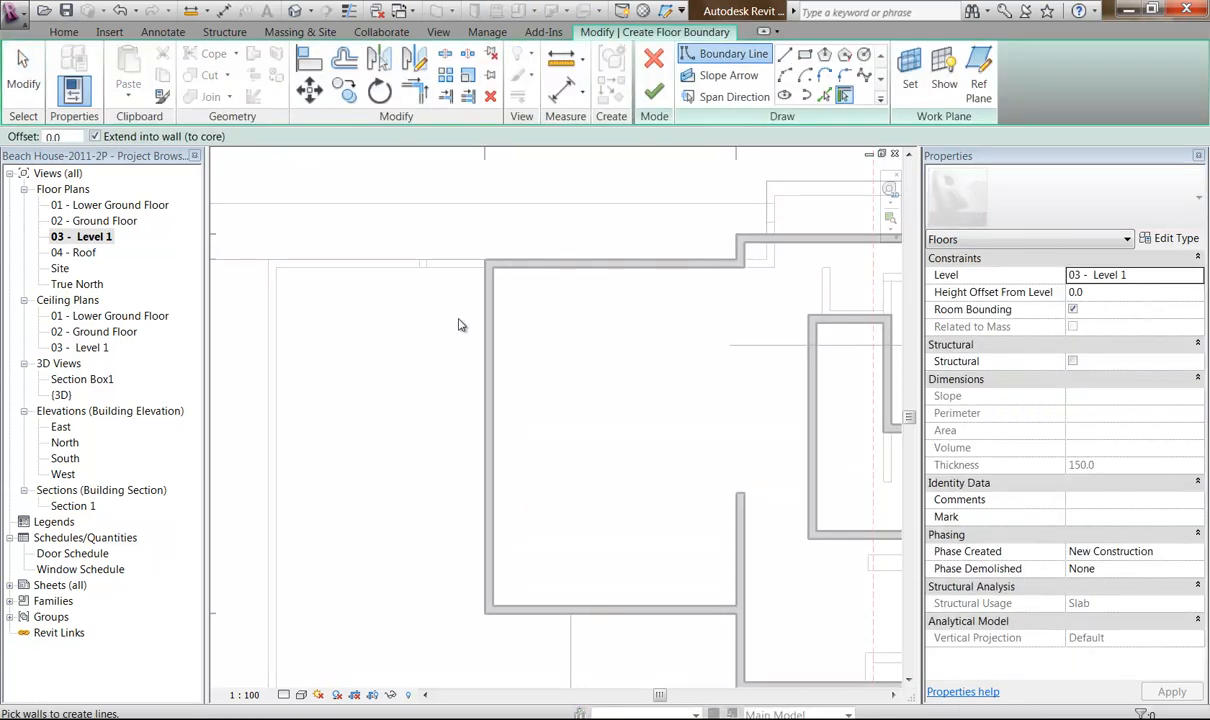
click(487, 350)
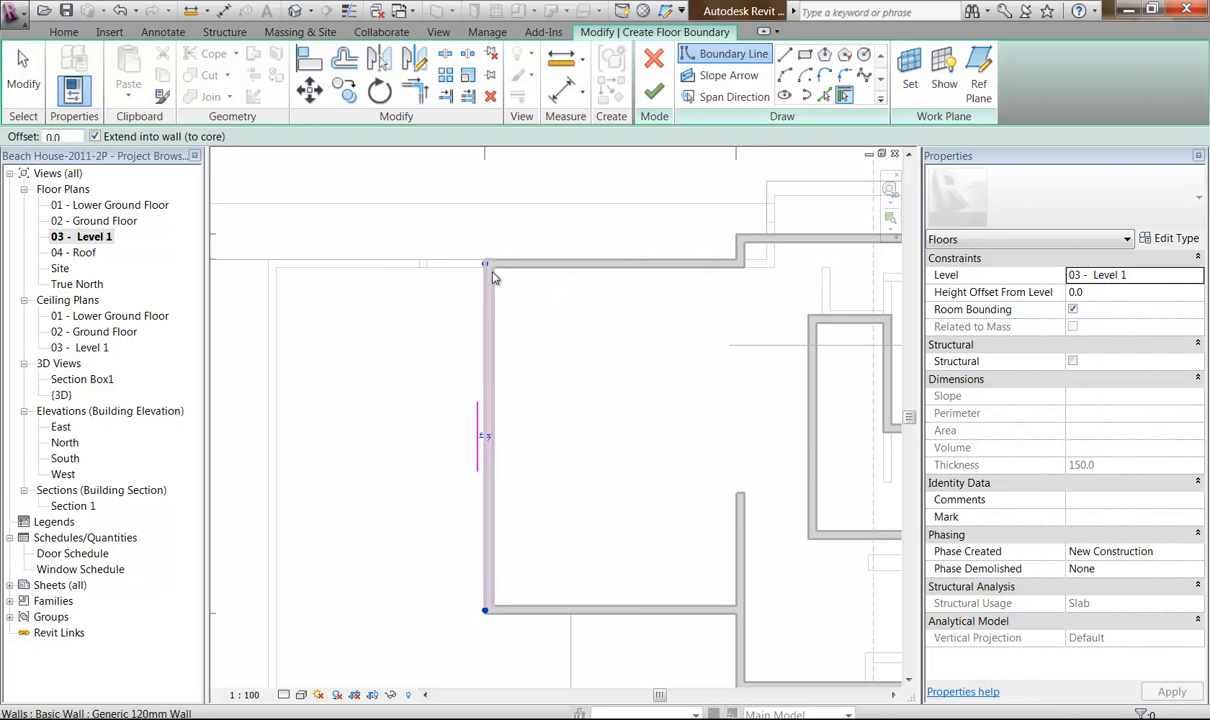
scroll(410, 250, up, 2)
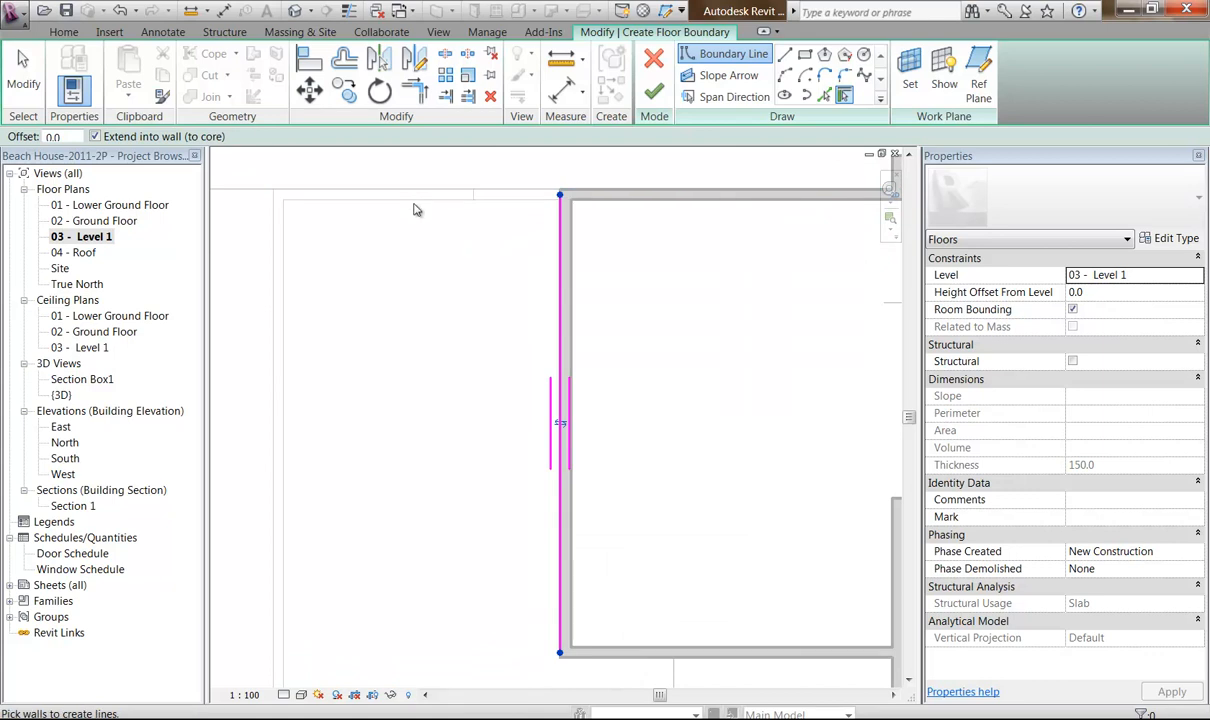
Add floor boundary lines along the inner face of the north wall below and along the large room's south wall.
click(824, 95)
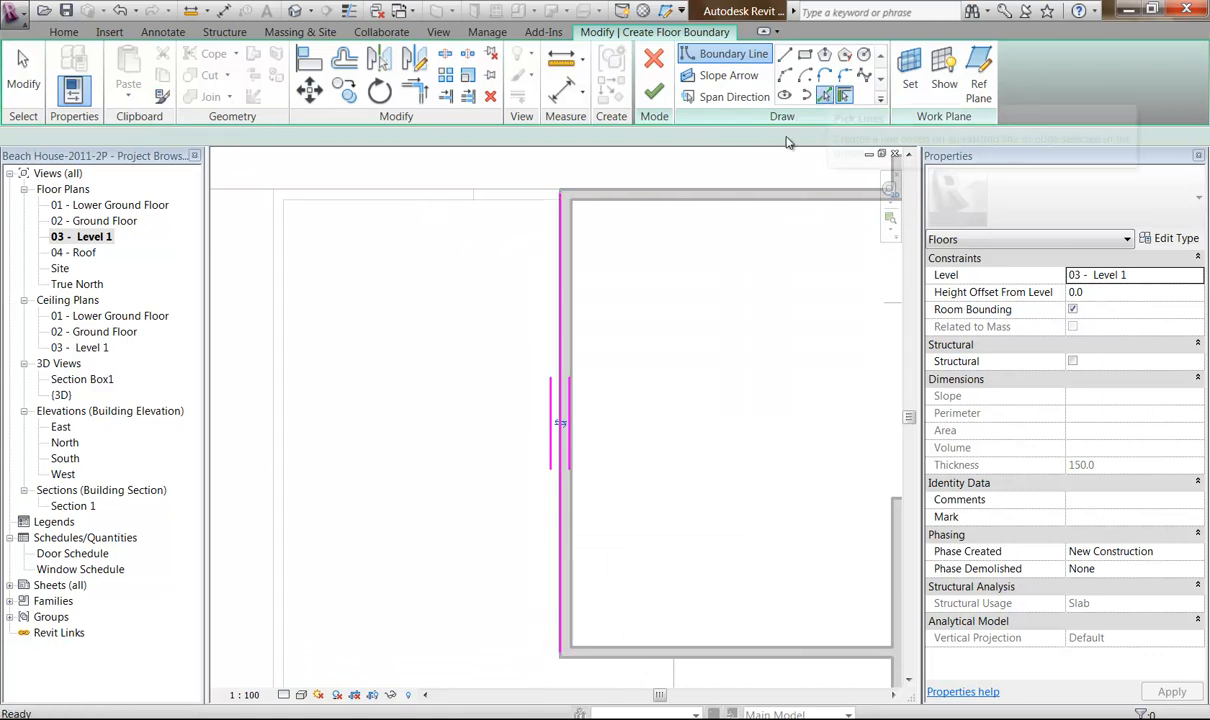
click(440, 200)
scroll(448, 310, down, 1)
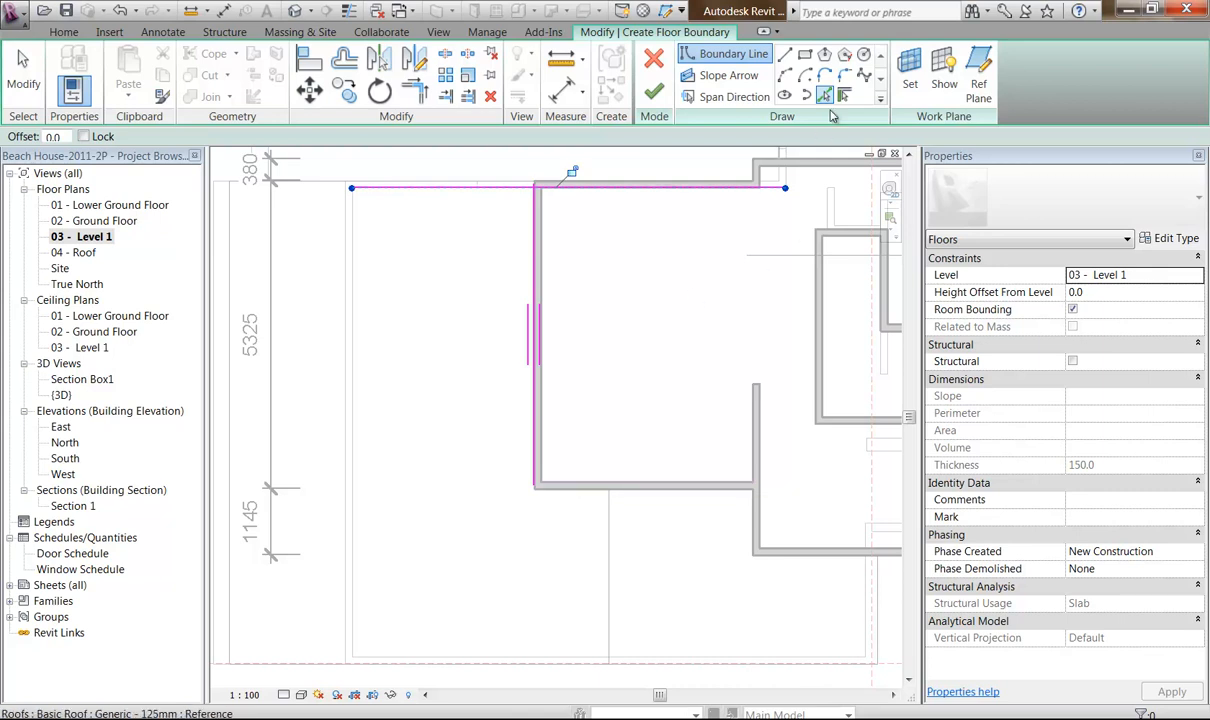
click(845, 96)
click(570, 488)
middle_drag(448, 392, 475, 477)
scroll(475, 477, up, 1)
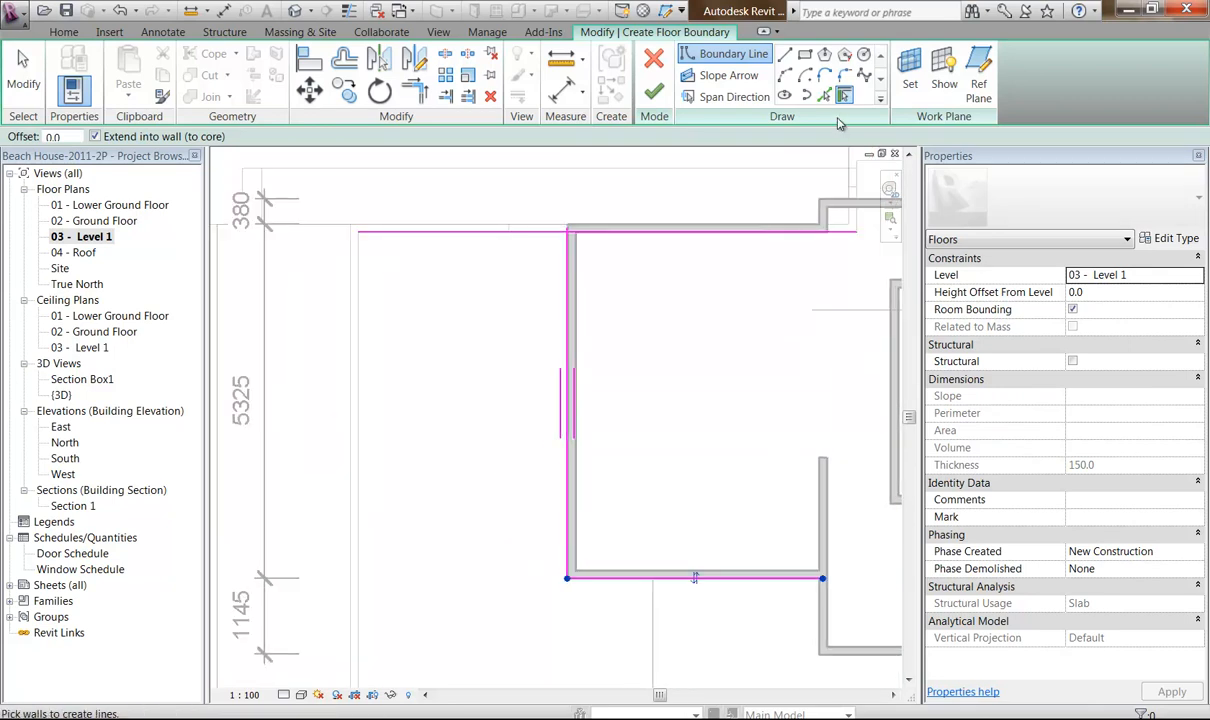
Add a floor boundary line offset 1750 mm outward from the large room's west wall.
click(823, 95)
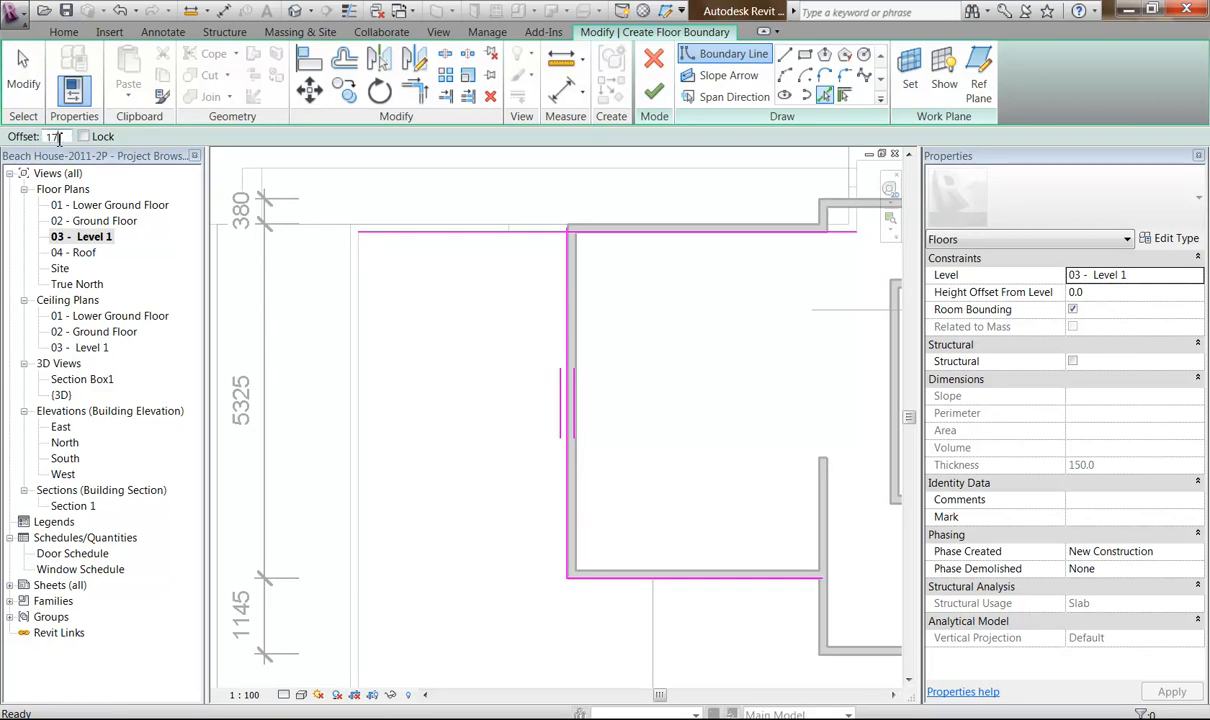
key(Return)
click(566, 320)
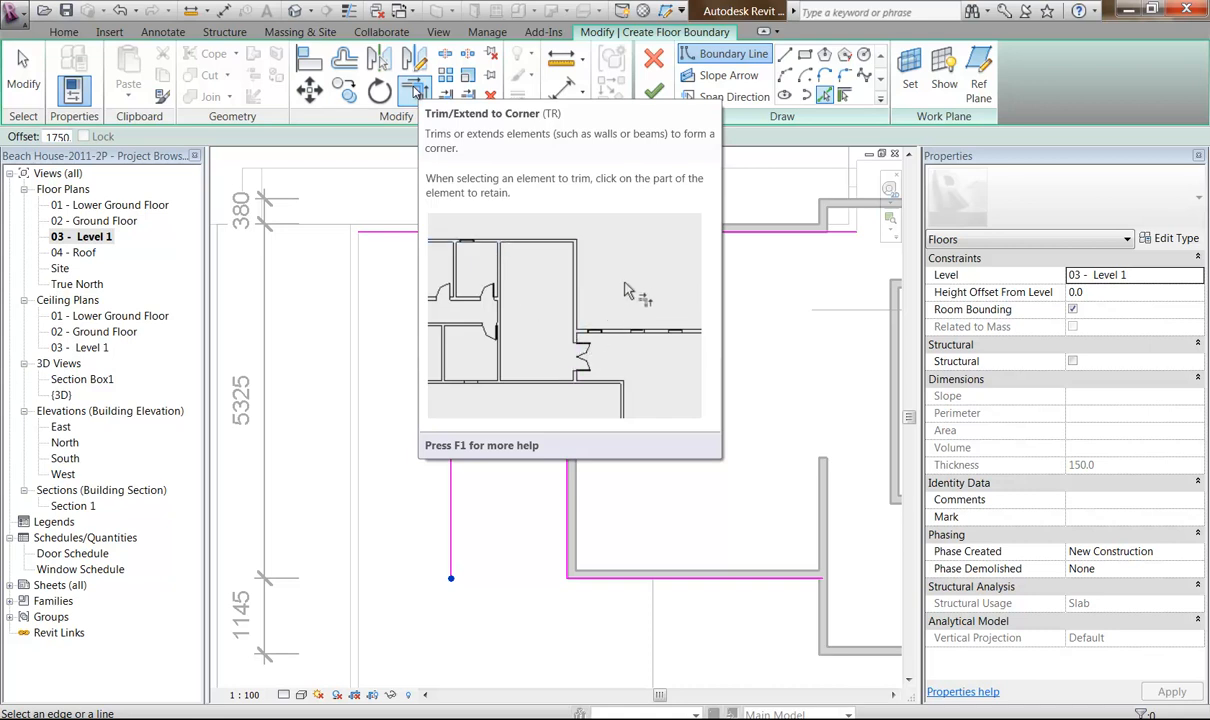
Trim the floor boundary lines to corners so they form a closed rectangle west of the large room.
click(416, 92)
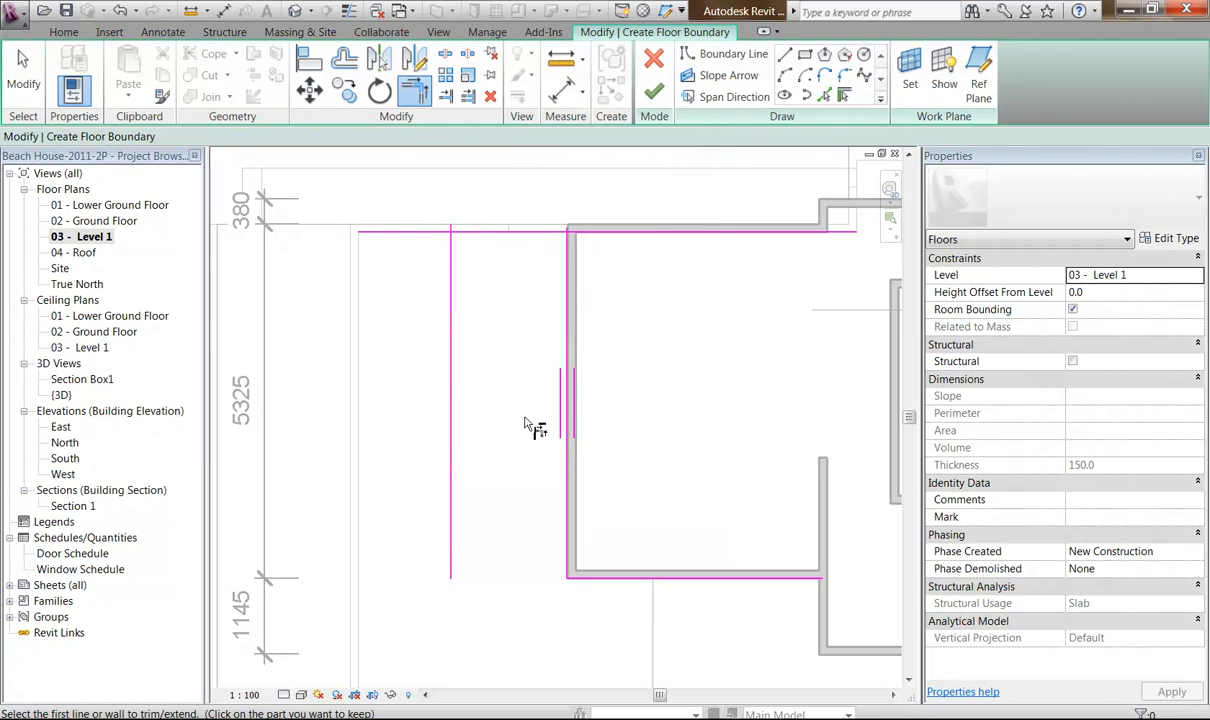
middle_drag(509, 395, 462, 388)
scroll(460, 387, up, 1)
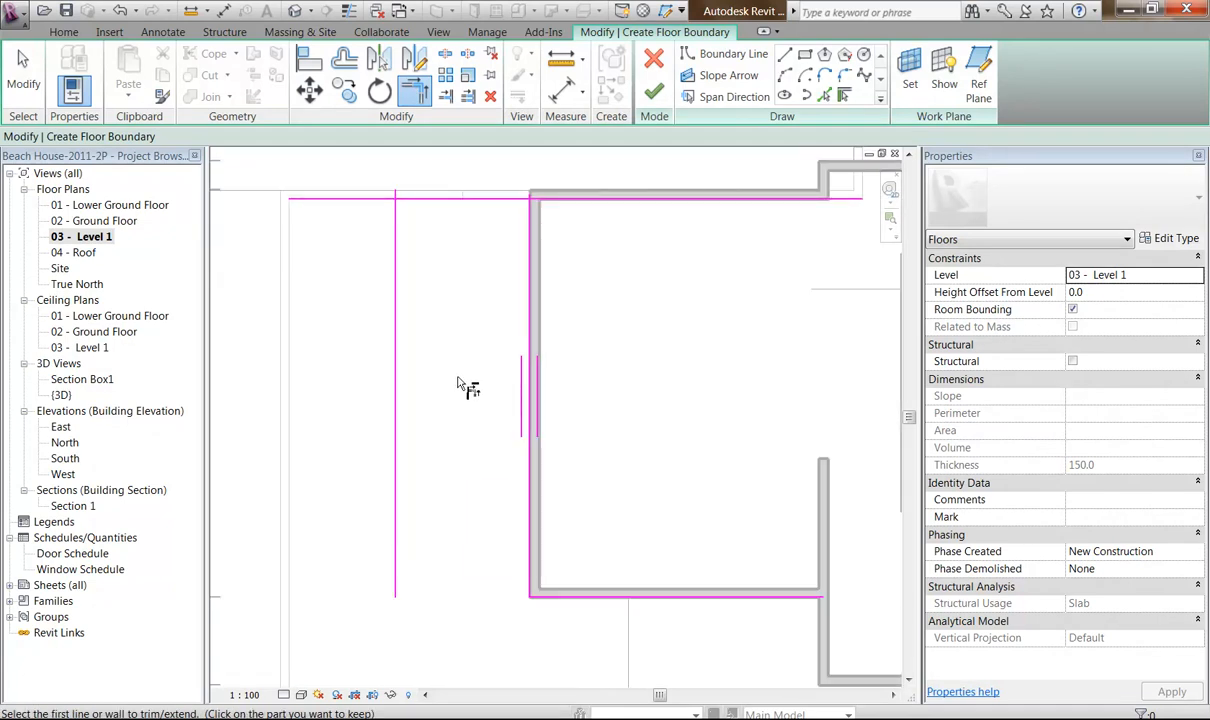
middle_drag(458, 382, 450, 364)
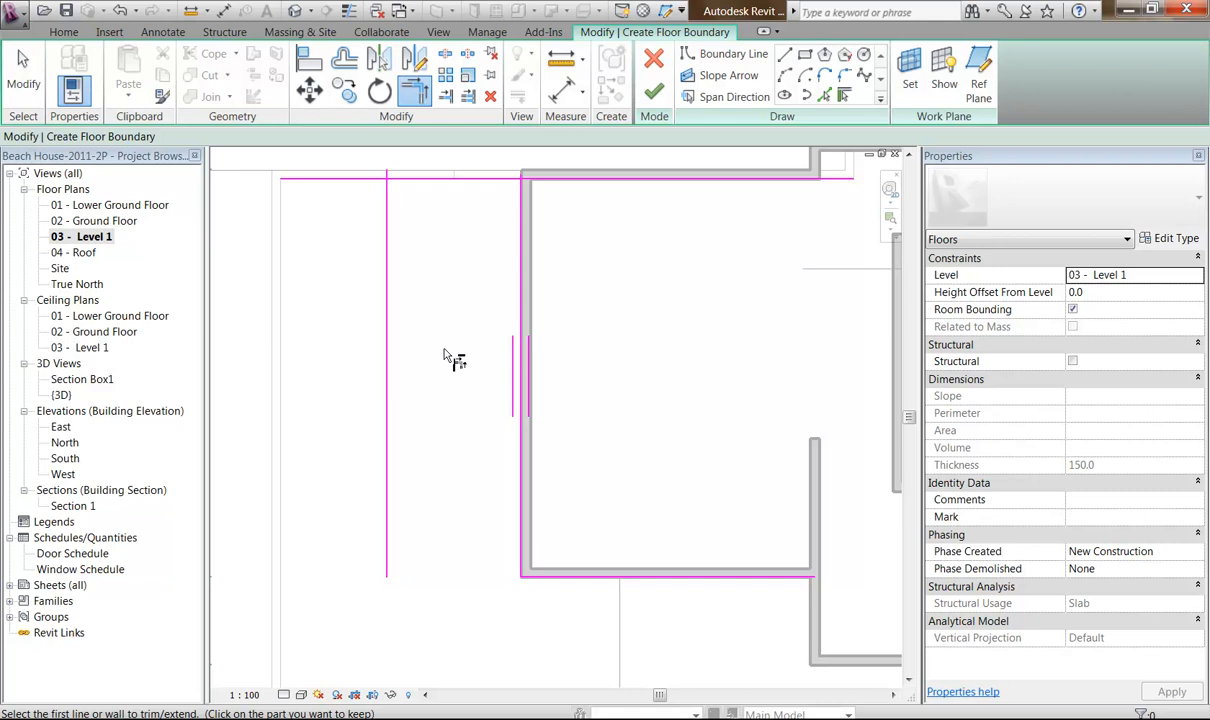
click(388, 257)
click(470, 180)
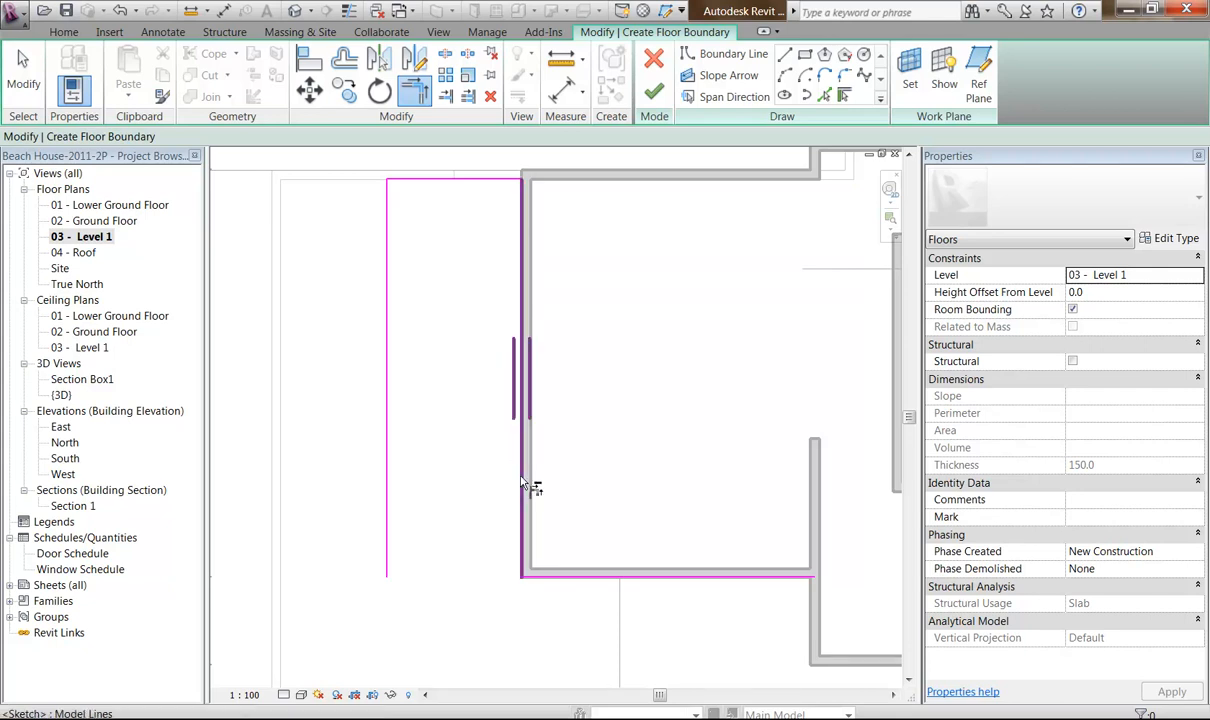
click(398, 552)
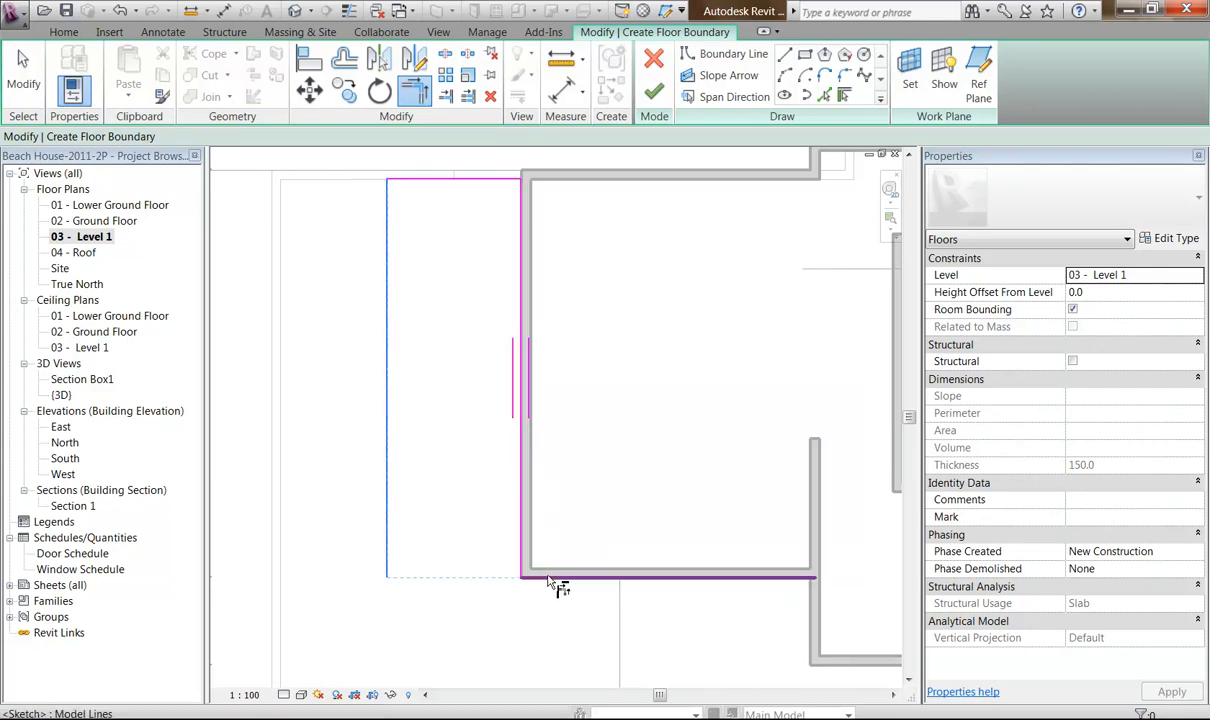
click(493, 578)
middle_drag(469, 467, 481, 496)
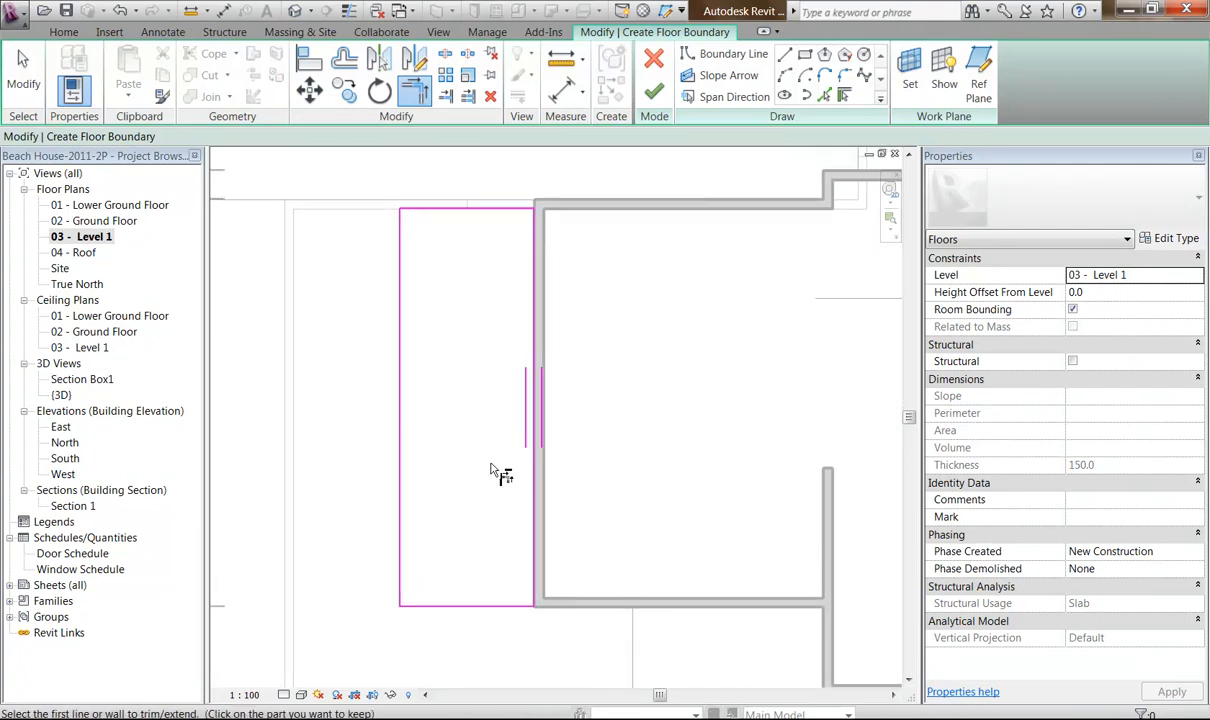
Finish the floor without attaching walls to its bottom, joining geometry and cutting the overlapping volume from the walls.
click(655, 94)
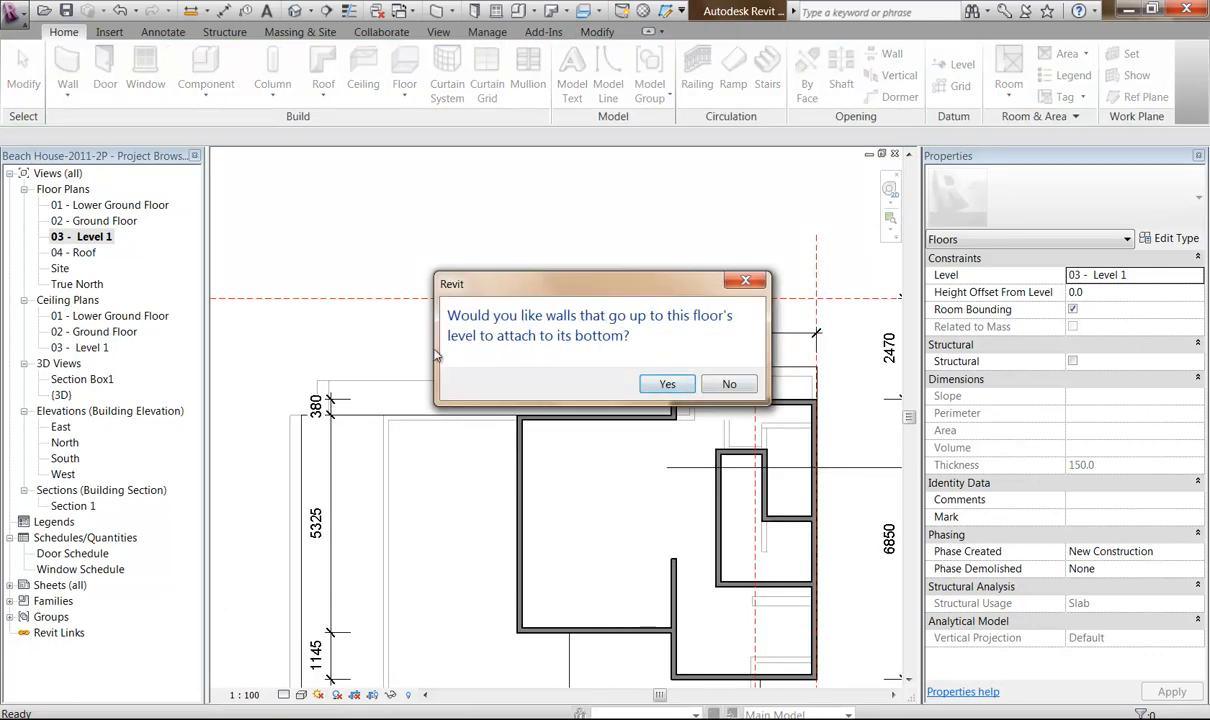
click(728, 384)
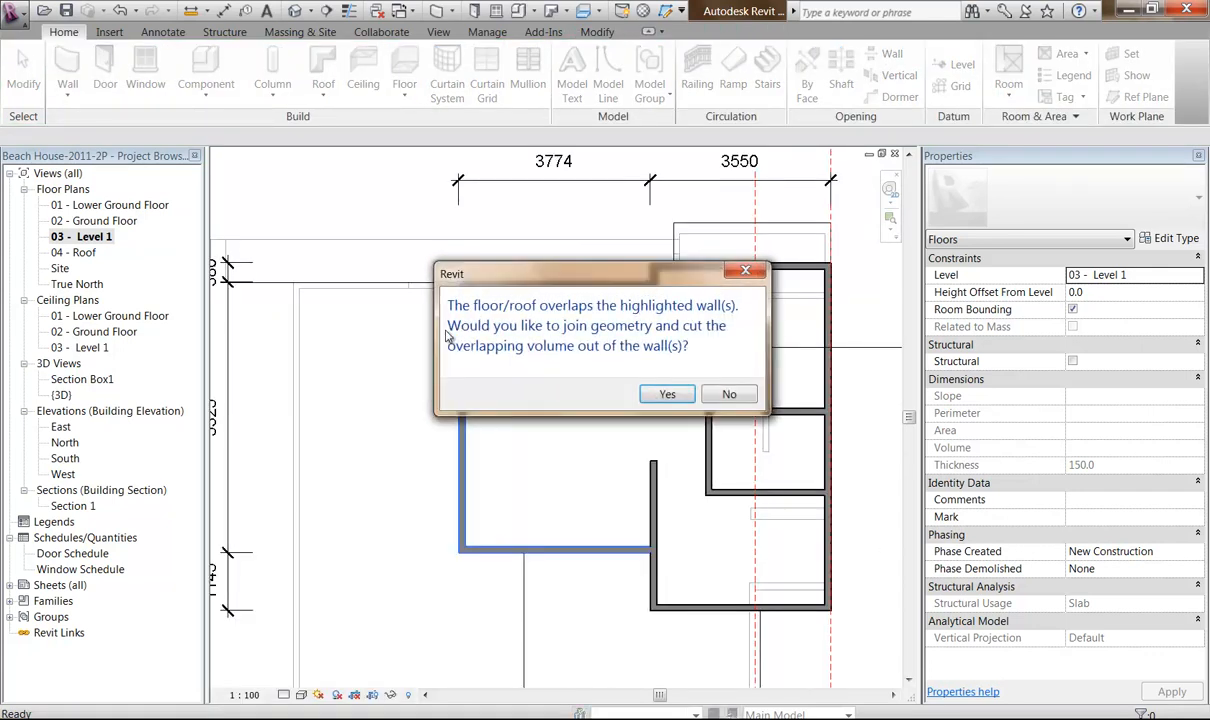
click(667, 394)
scroll(562, 346, up, 2)
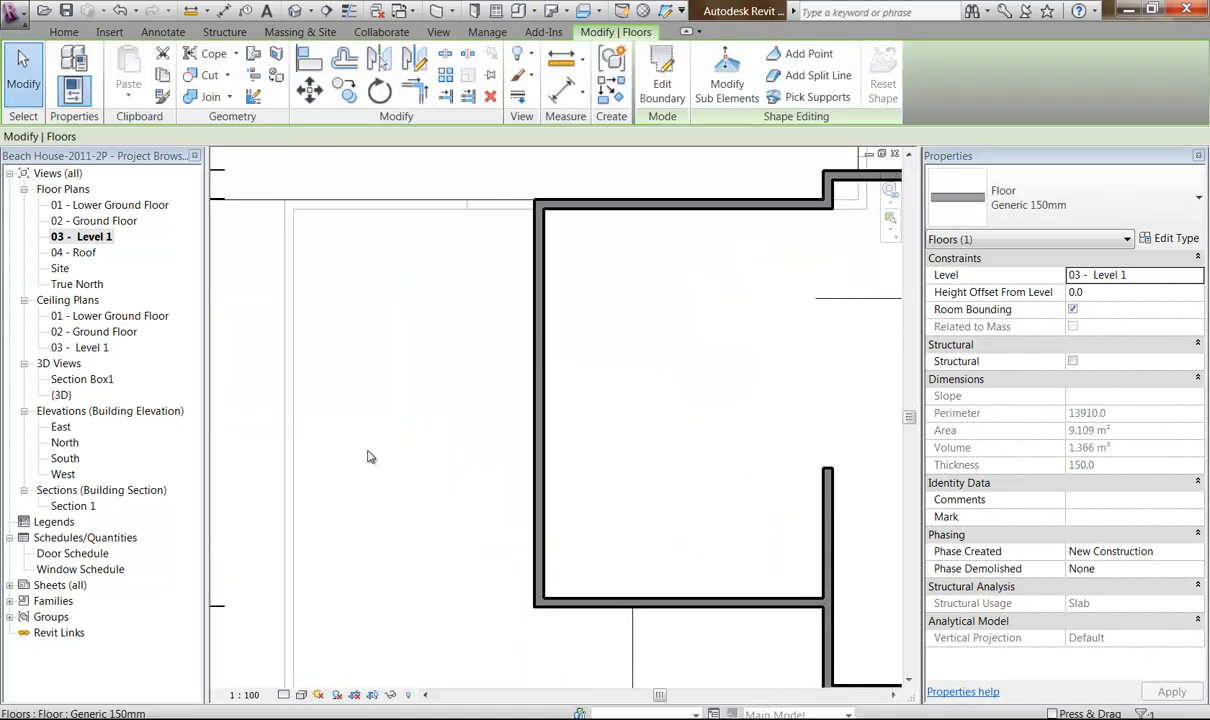
click(359, 313)
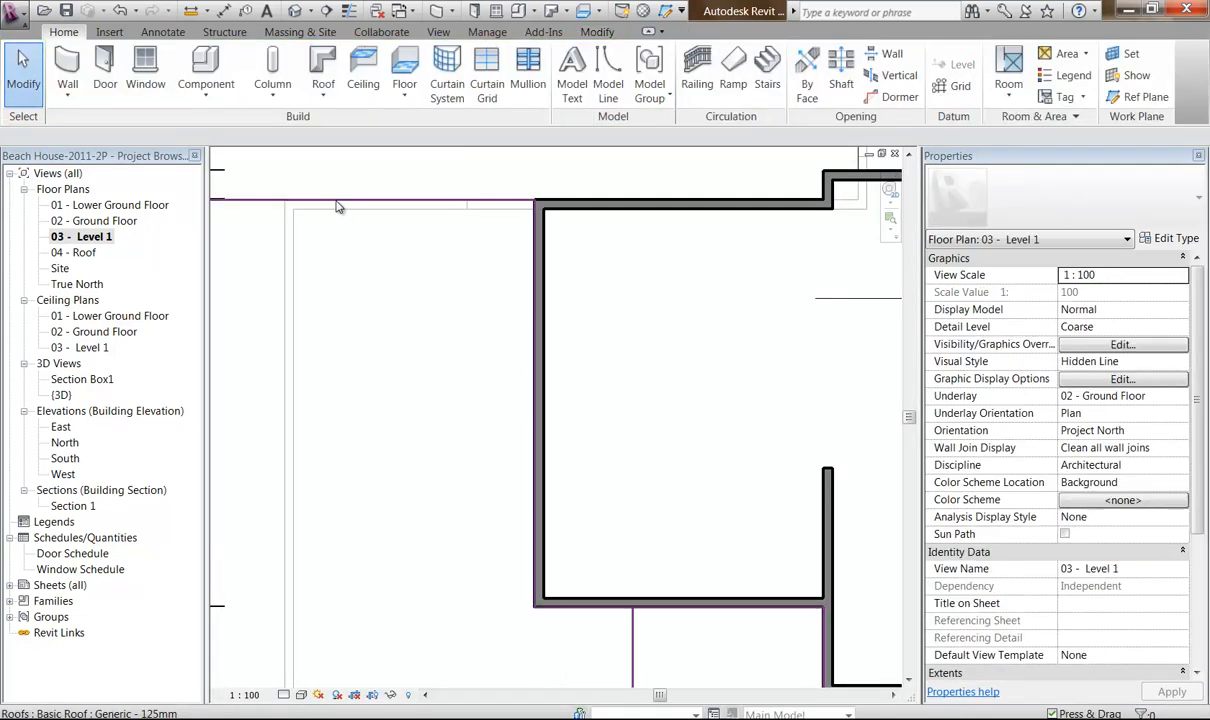
Edit the lower roof's footprint, adding boundary lines without slope along the north wall's inner face and the balcony floor's west edge.
click(338, 207)
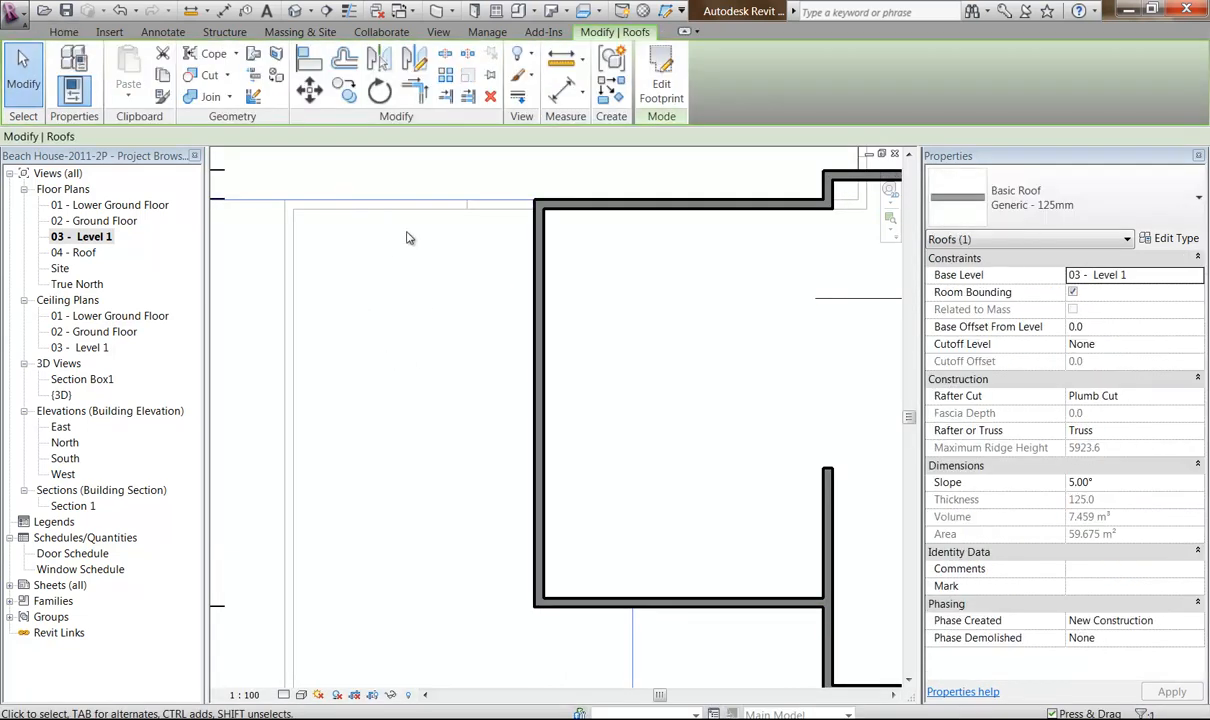
click(659, 78)
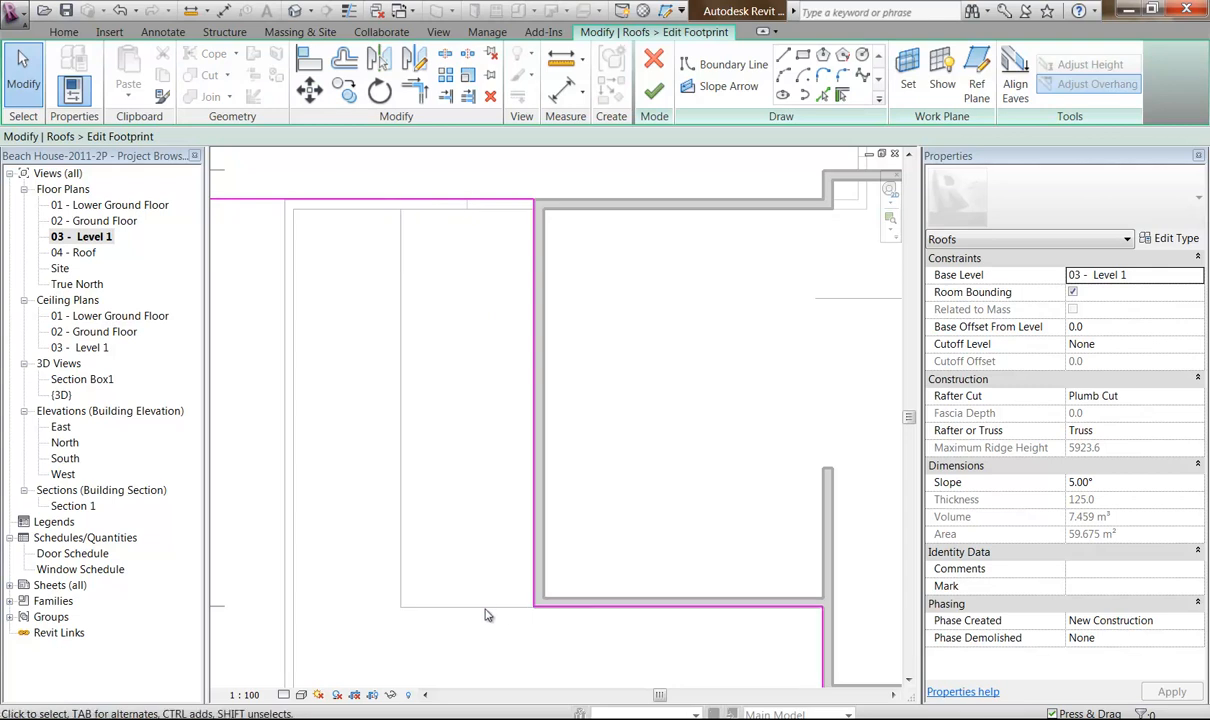
click(822, 95)
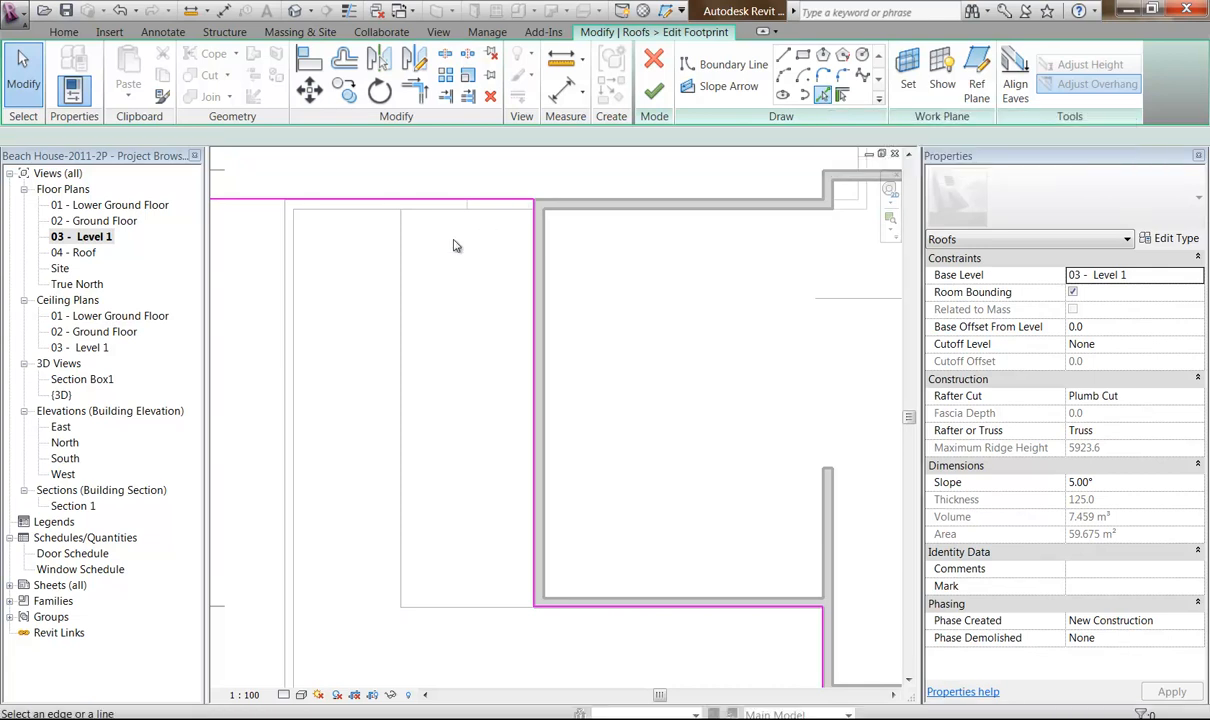
scroll(455, 250, up, 3)
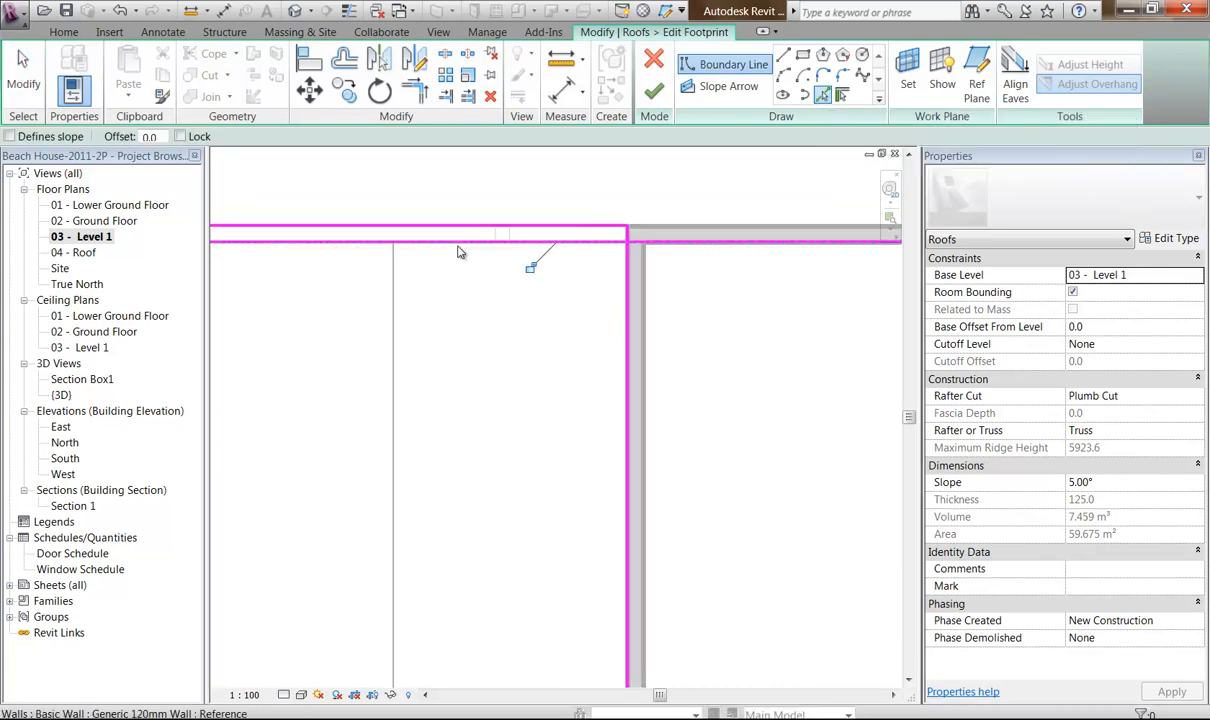
click(395, 316)
scroll(397, 405, down, 2)
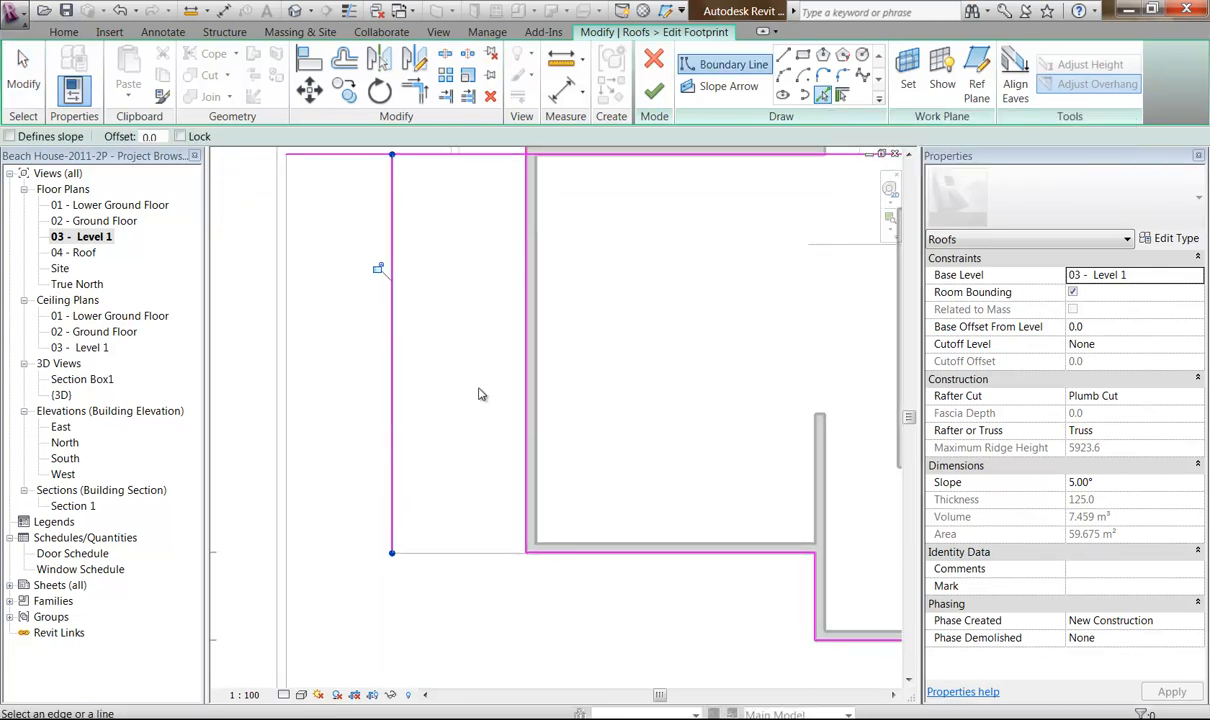
middle_drag(460, 233, 461, 248)
Trim the roof boundary at the large room's northwest corner so its west line ends at the north wall's inner-face line.
key(t)
key(r)
scroll(548, 248, up, 5)
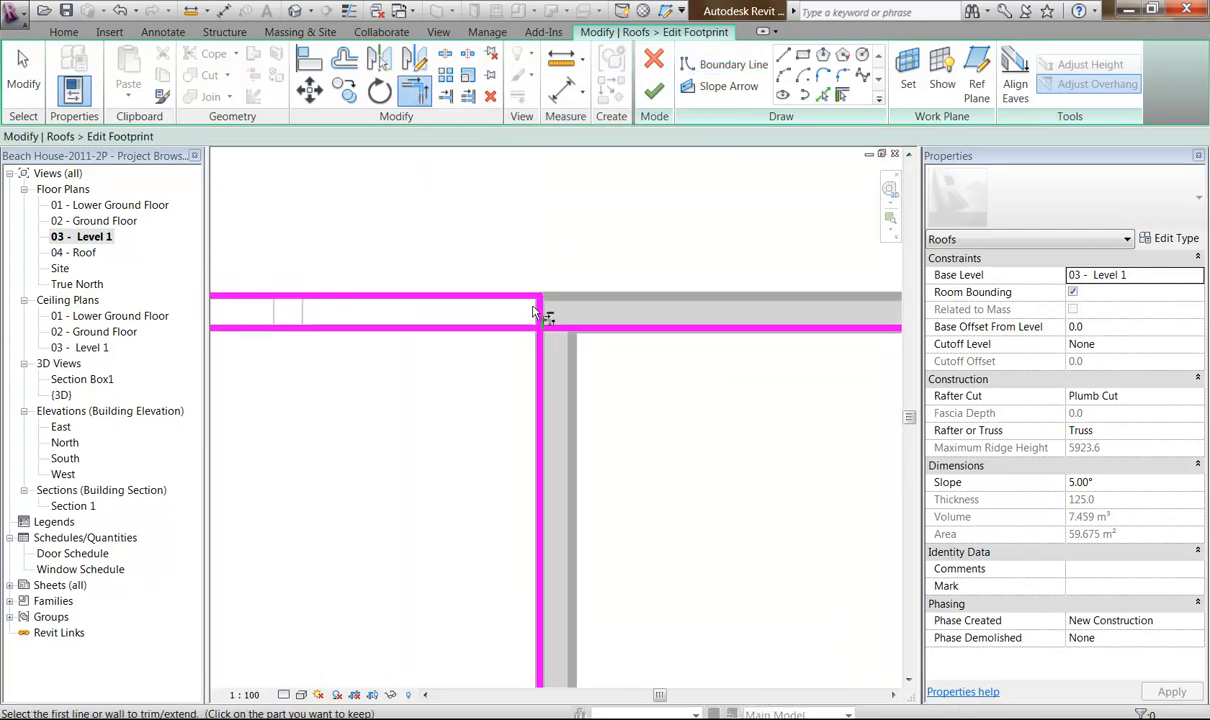
click(535, 318)
click(521, 333)
scroll(432, 365, down, 2)
scroll(432, 375, down, 3)
Trim the remaining roof boundary lines to corners along the balcony floor's west edge and finish the roof footprint.
click(472, 278)
click(447, 336)
click(446, 351)
click(594, 620)
middle_drag(513, 502, 471, 496)
scroll(444, 260, up, 2)
scroll(460, 282, up, 2)
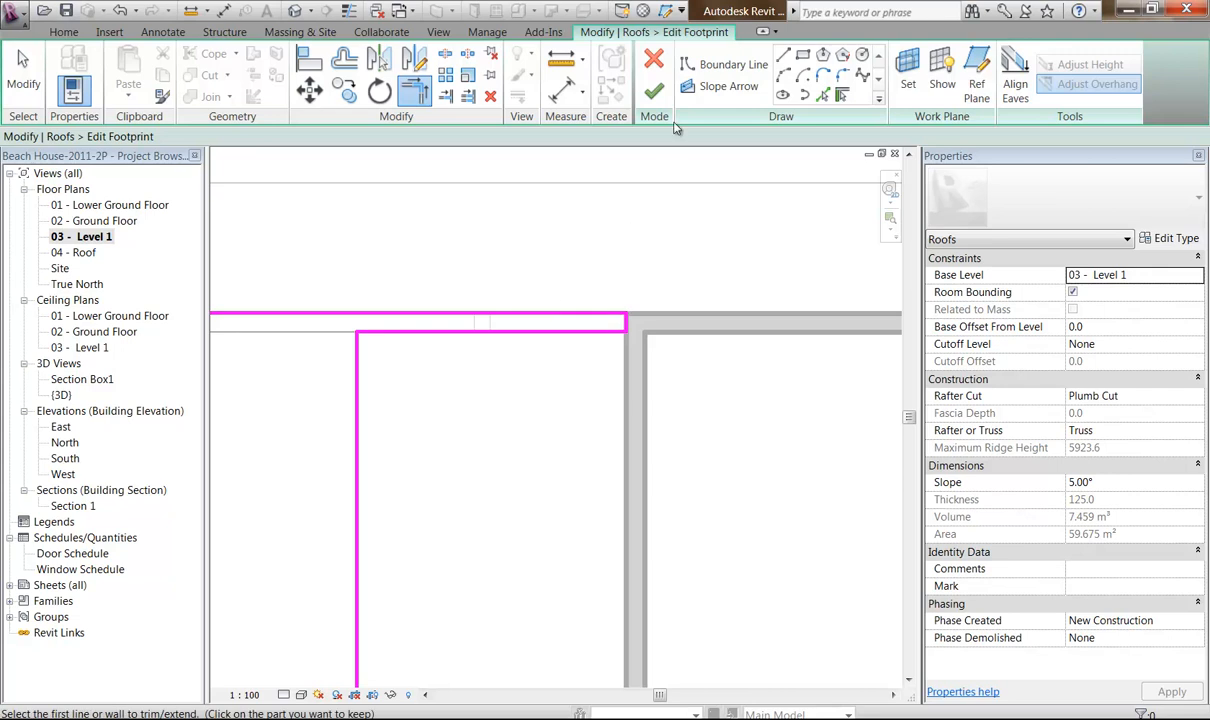
click(653, 91)
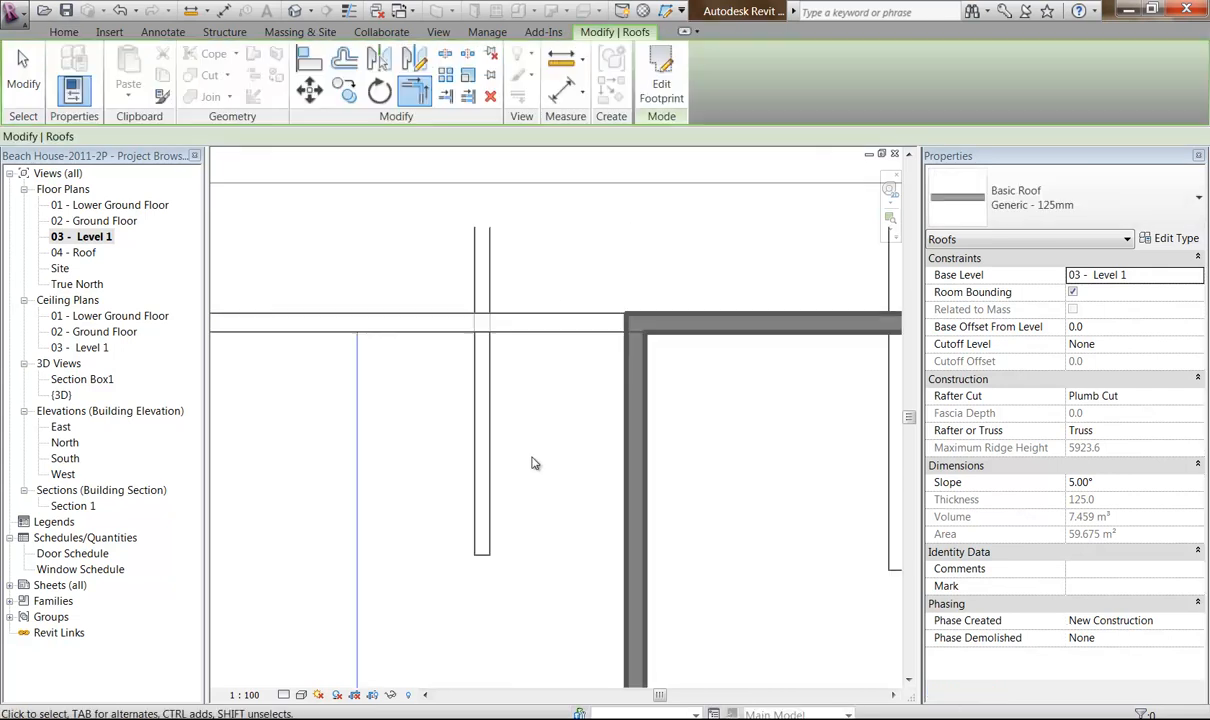
scroll(495, 470, down, 3)
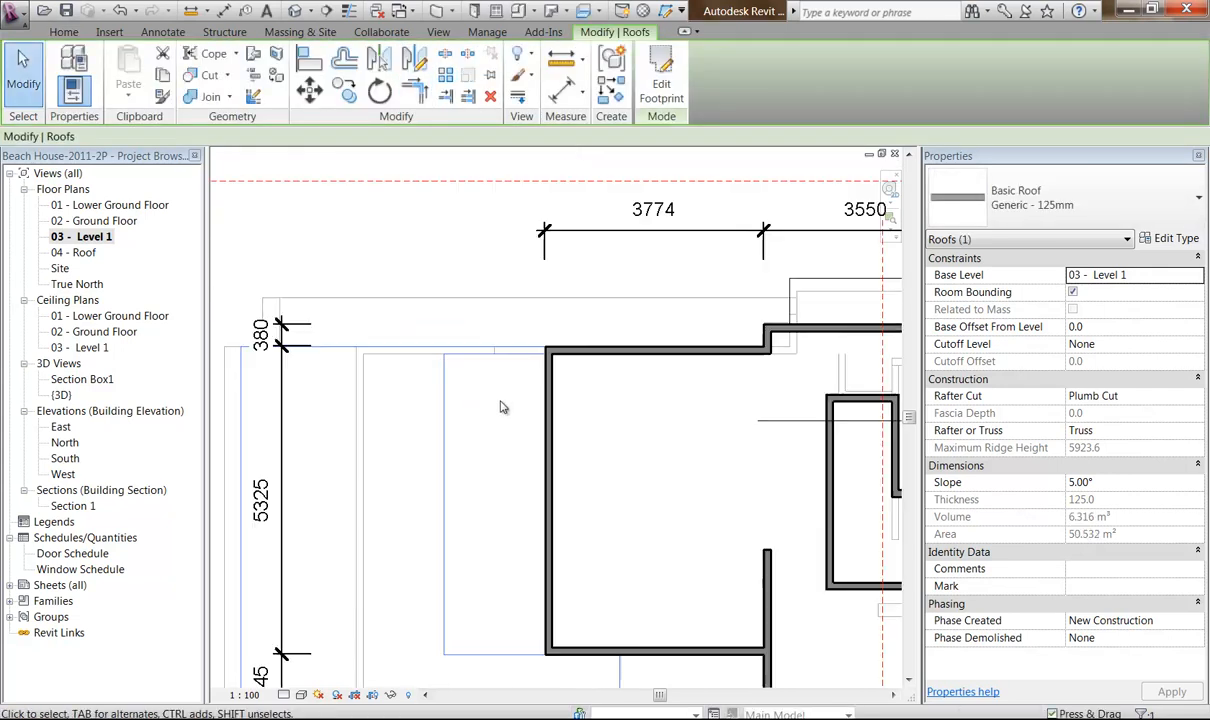
click(612, 444)
middle_drag(616, 449, 600, 421)
Examine the lower roof's cutout around the balcony floor and the adjoining walls in the {3D} view from several sides.
double_click(60, 396)
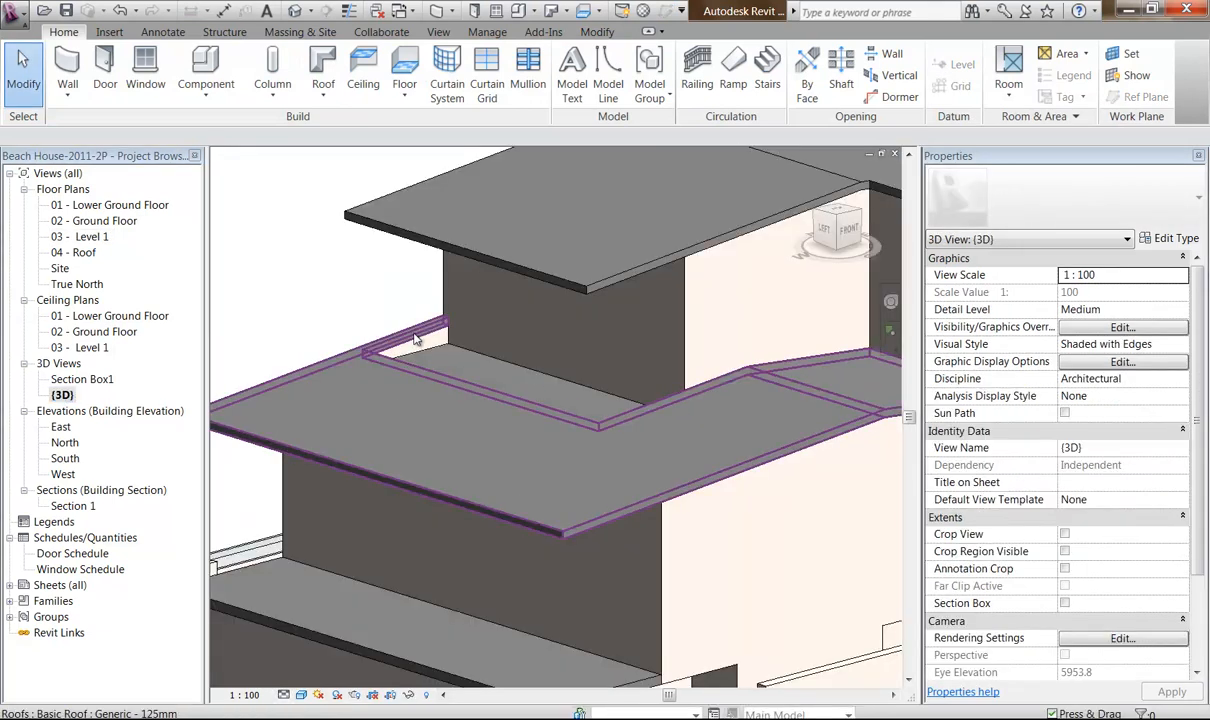
shift+middle_drag(538, 398, 300, 345)
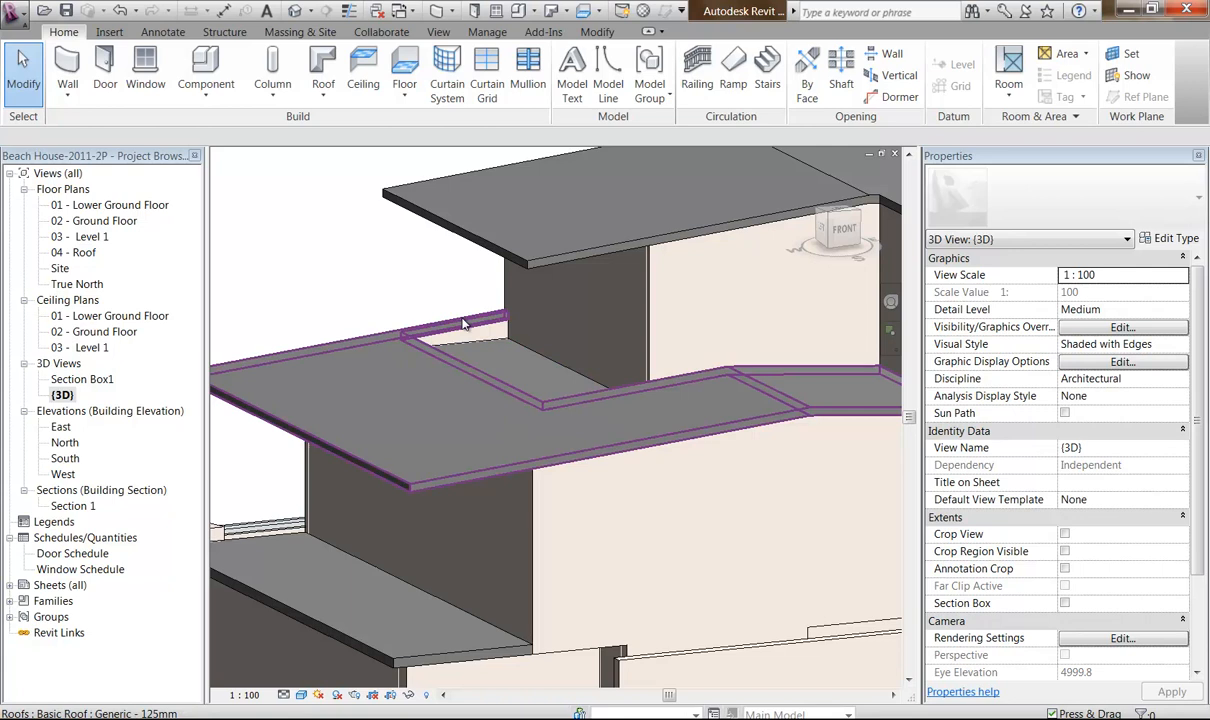
shift+middle_drag(463, 323, 557, 377)
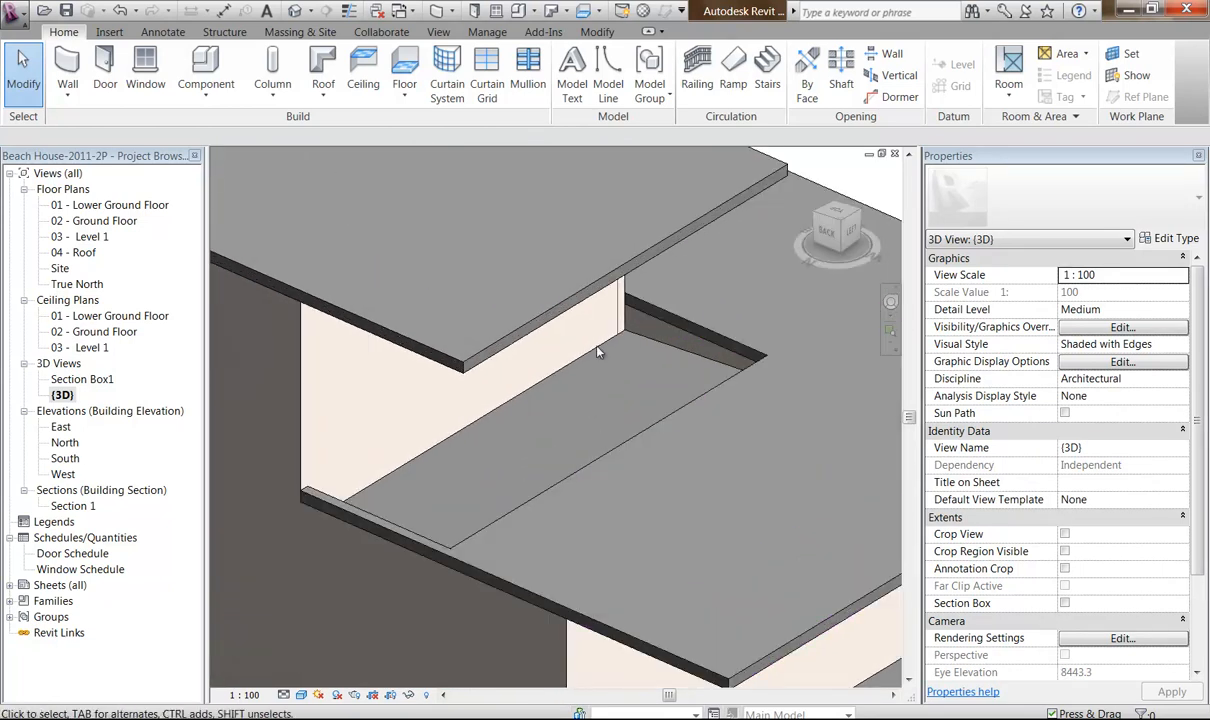
shift+middle_drag(596, 322, 624, 395)
shift+middle_drag(494, 459, 380, 342)
scroll(428, 487, down, 4)
scroll(380, 342, up, 4)
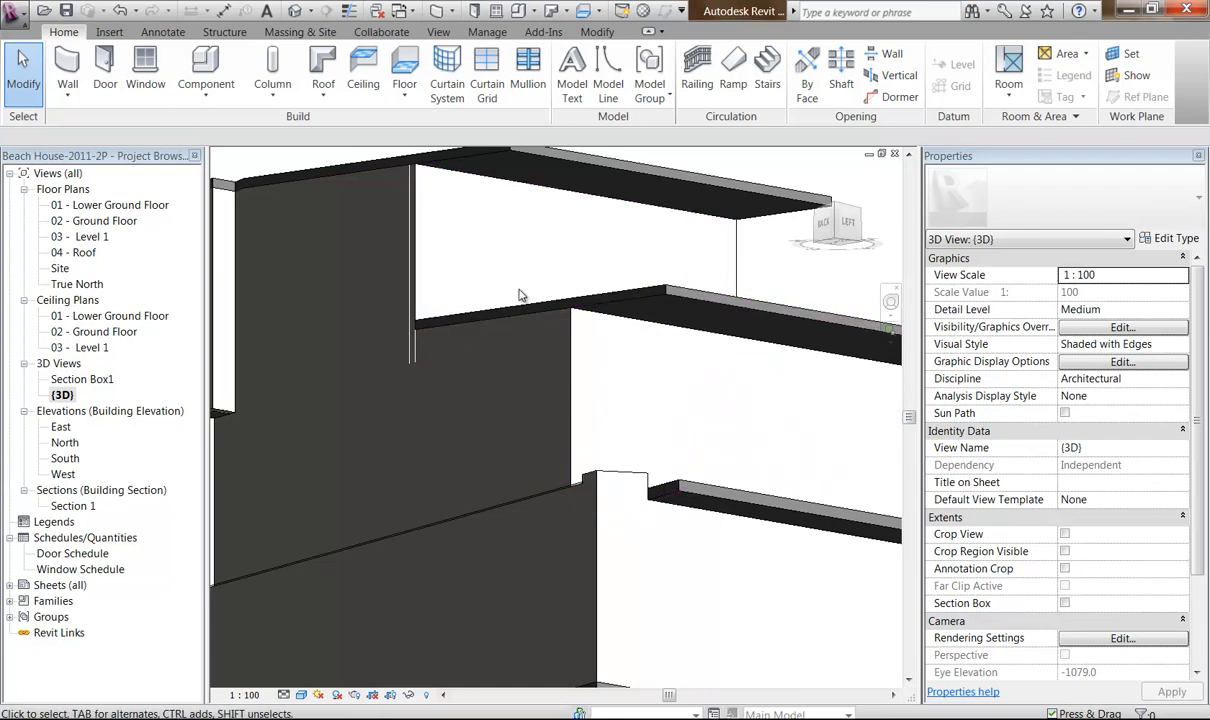
shift+middle_drag(432, 302, 500, 432)
scroll(559, 486, down, 1)
middle_drag(559, 486, 532, 370)
scroll(532, 370, down, 2)
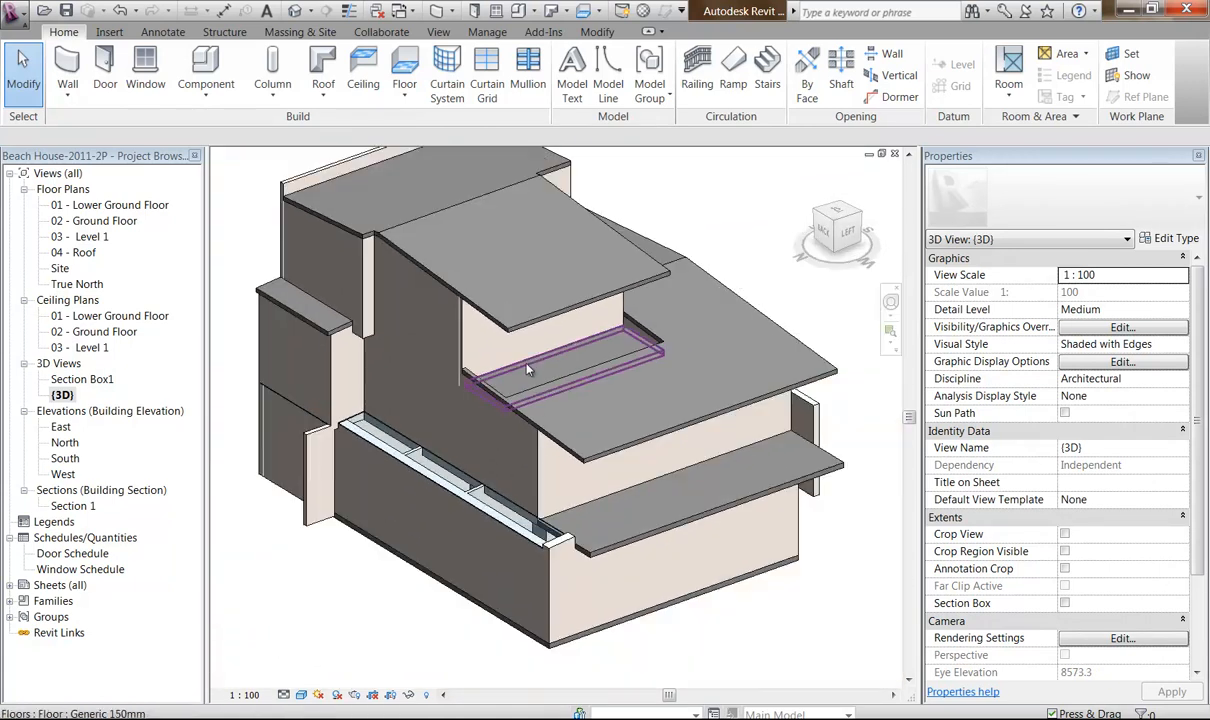
shift+middle_drag(618, 508, 582, 557)
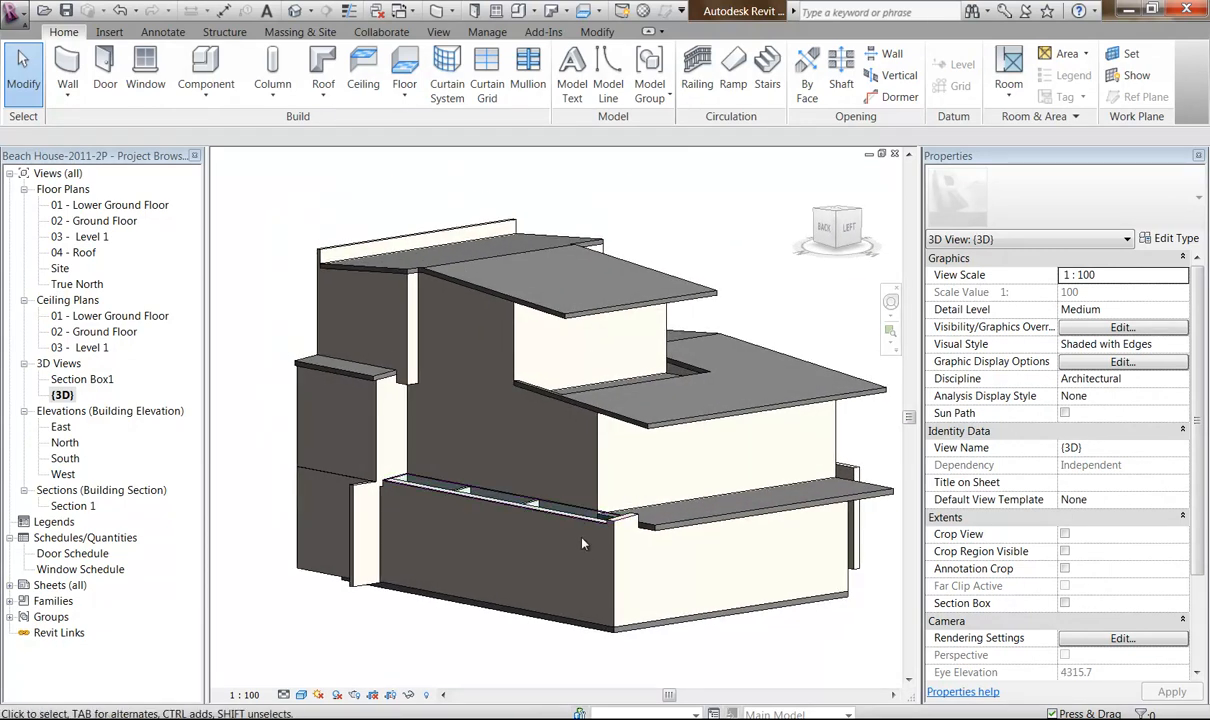
shift+middle_drag(689, 426, 655, 517)
scroll(655, 510, up, 1)
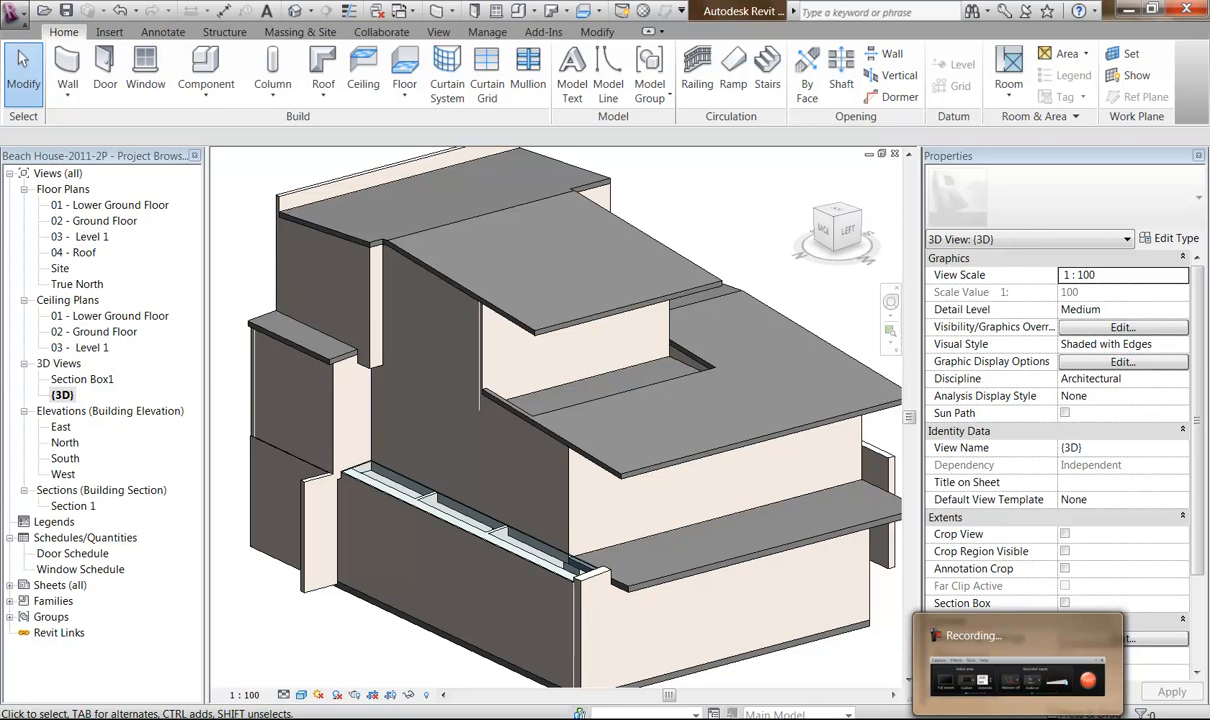
click(1018, 718)
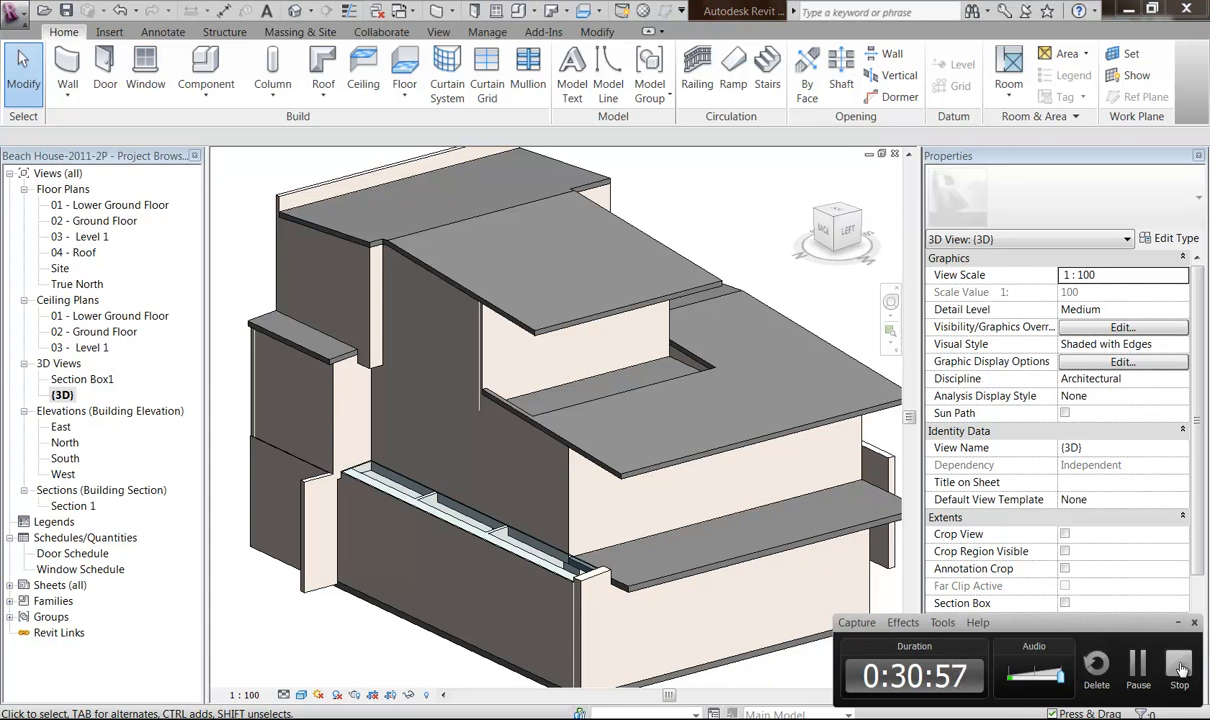